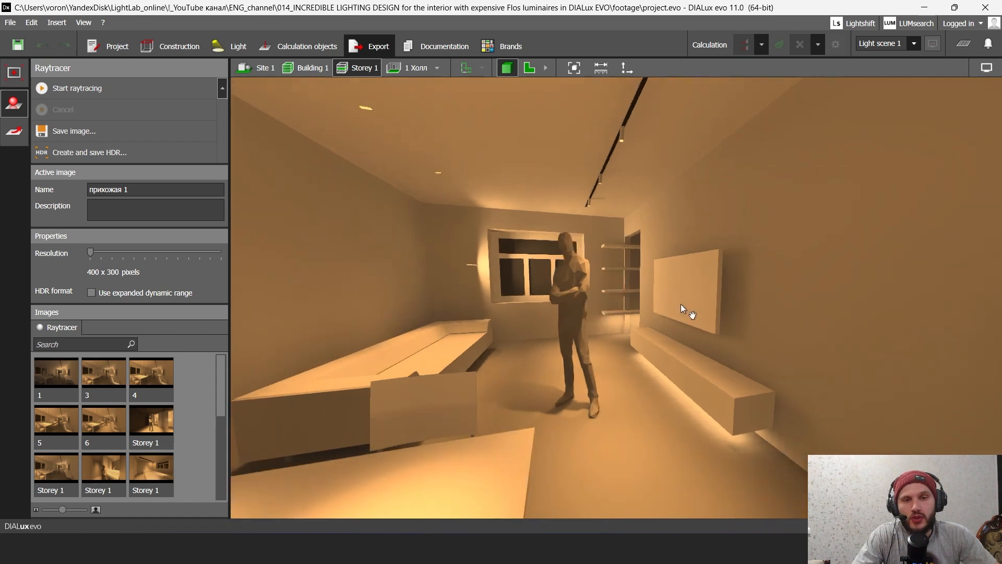
Step: Examine the rendered lighting in the living room and the adjoining hall from several viewpoints
right_click_drag(624, 318, 504, 340)
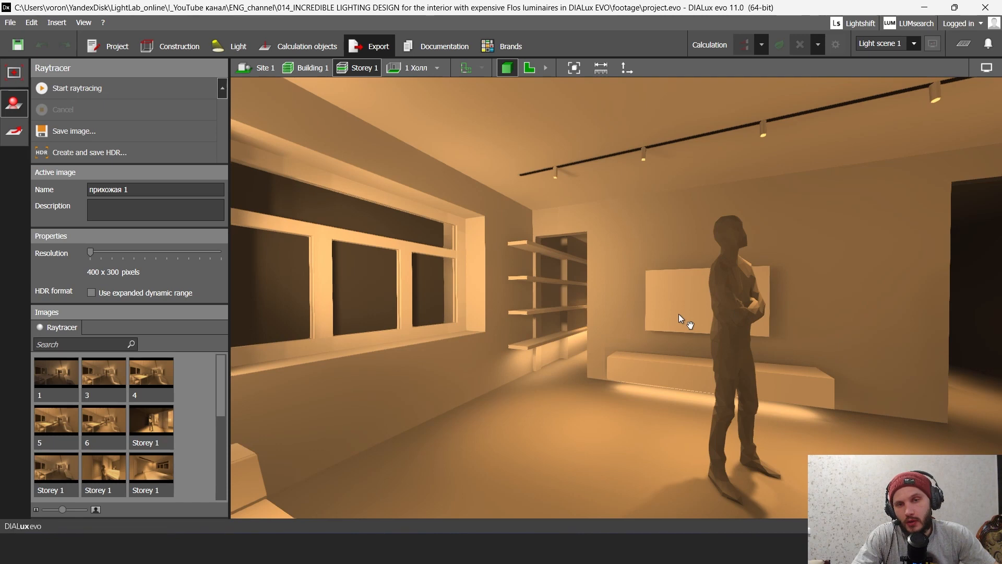
right_click_drag(678, 314, 474, 321)
right_click_drag(658, 265, 834, 295)
scroll(834, 295, "up", 3)
scroll(713, 293, "up", 5)
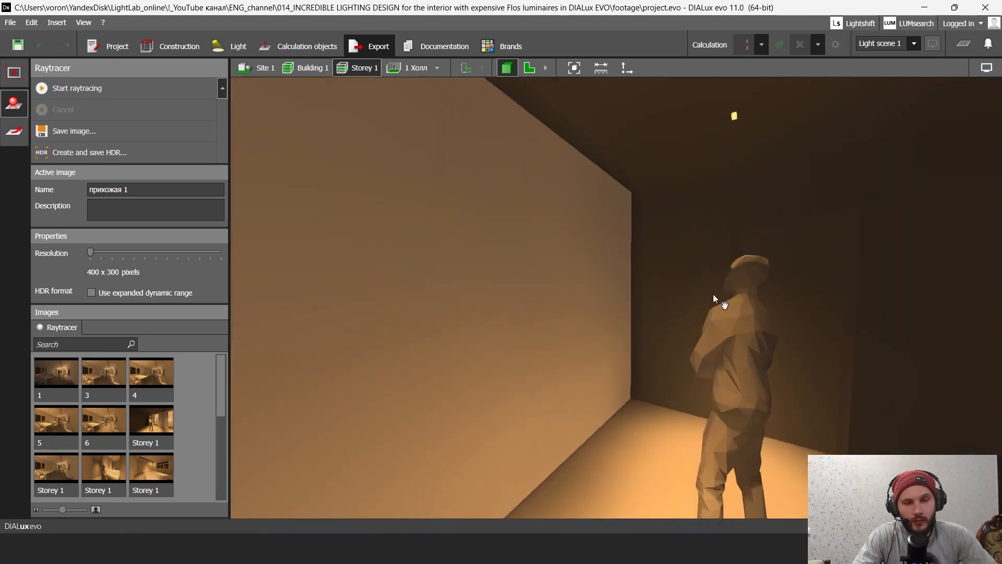
right_click_drag(713, 293, 353, 279)
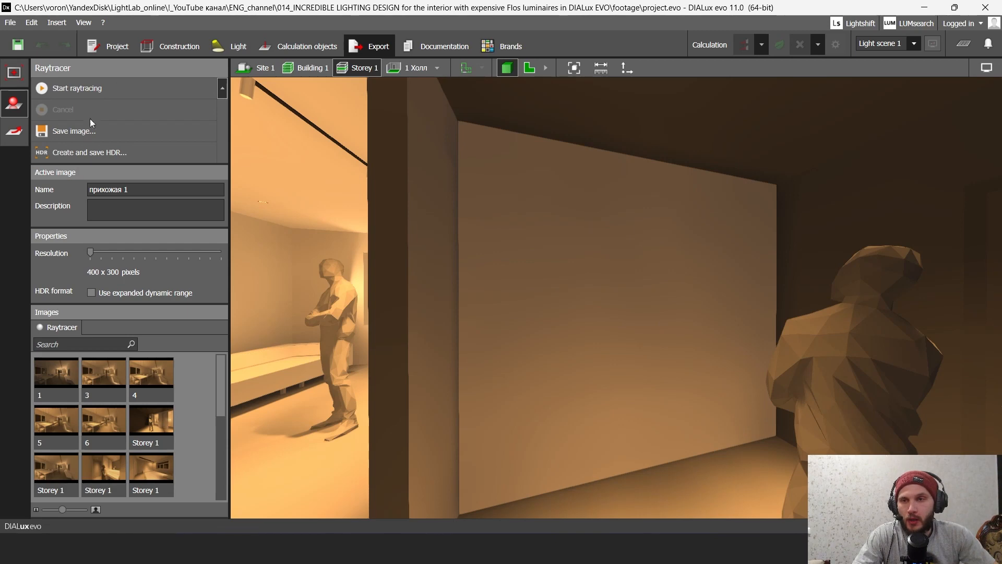
Step: Show the storey from above, move into the living room and examine the dining and sofa areas
left_click(306, 69)
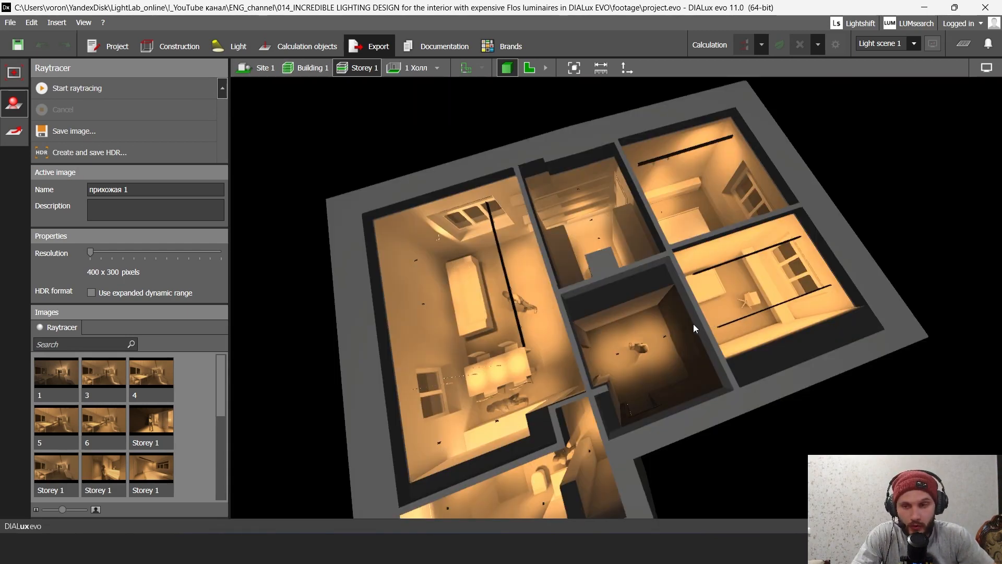
right_click_drag(699, 321, 550, 324)
scroll(612, 351, "up", 4)
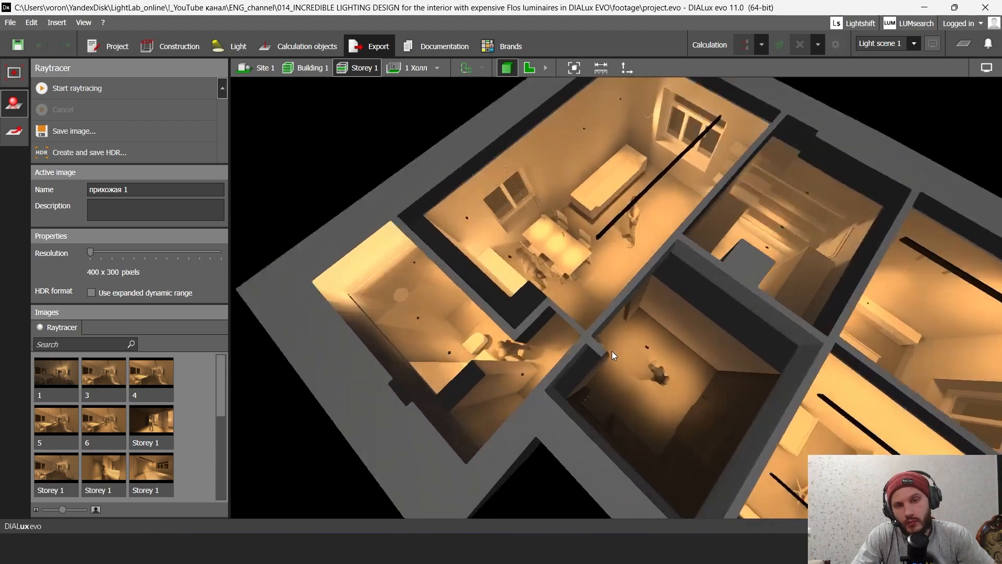
scroll(612, 351, "up", 8)
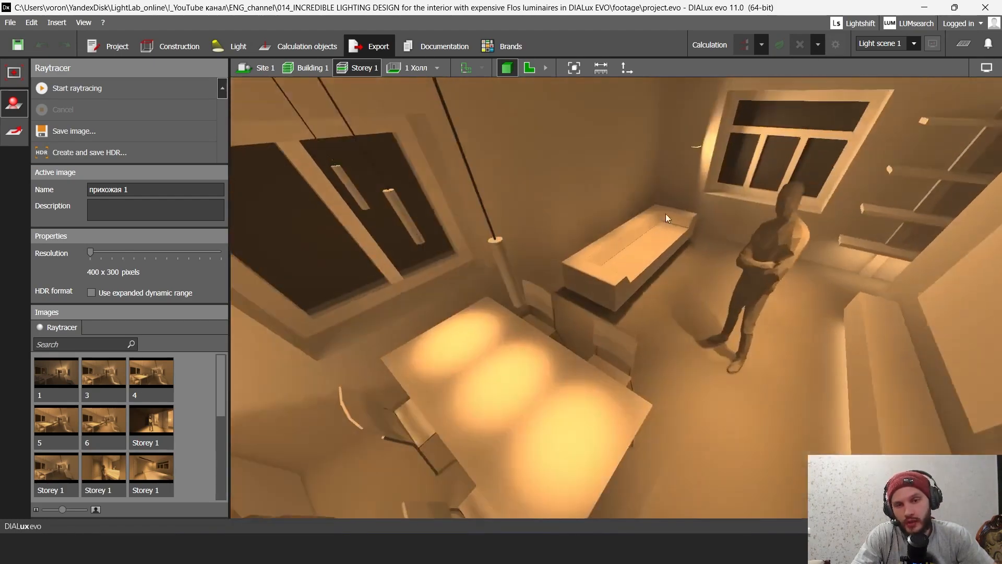
right_click_drag(666, 215, 729, 353)
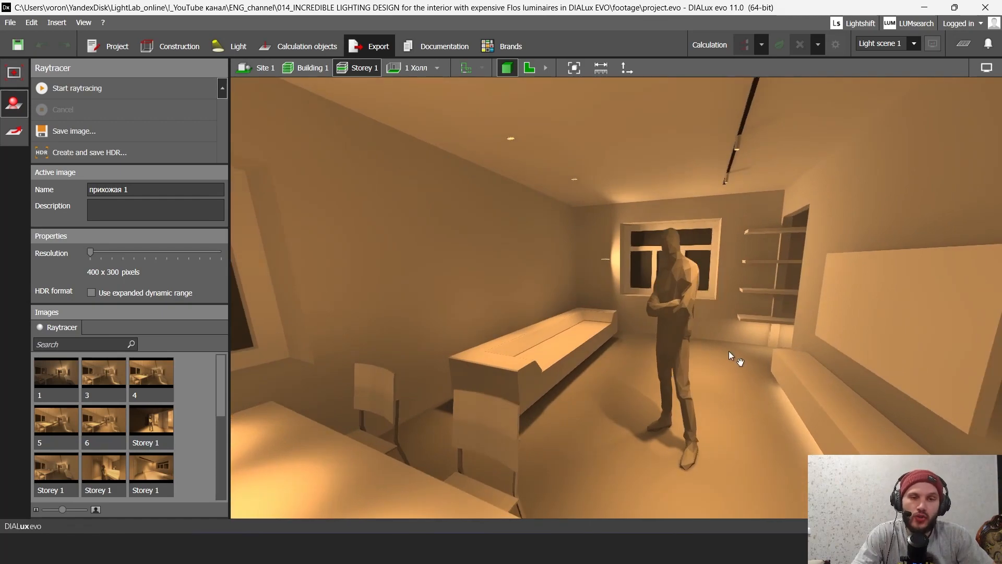
key("d")
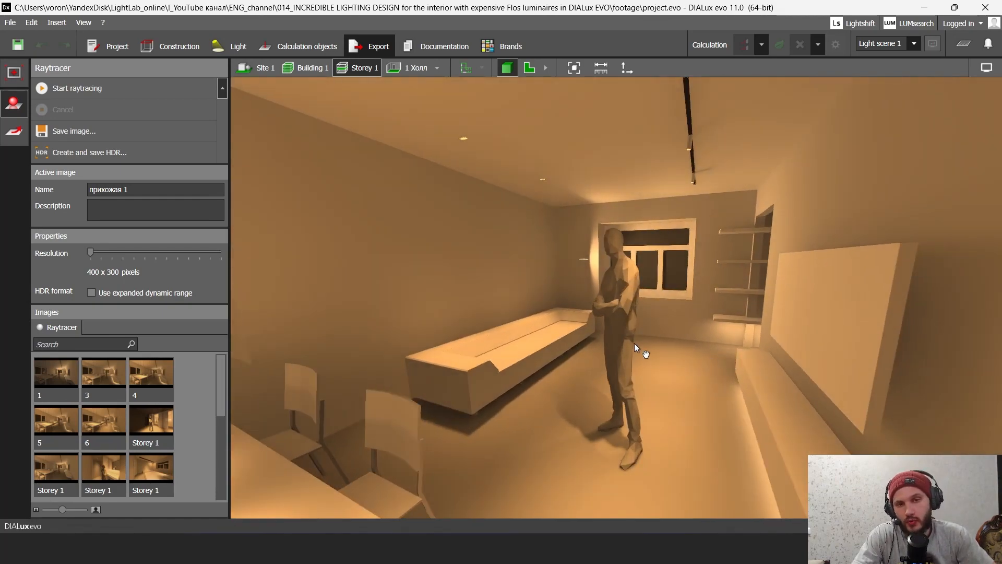
right_click_drag(634, 343, 656, 143)
key("w")
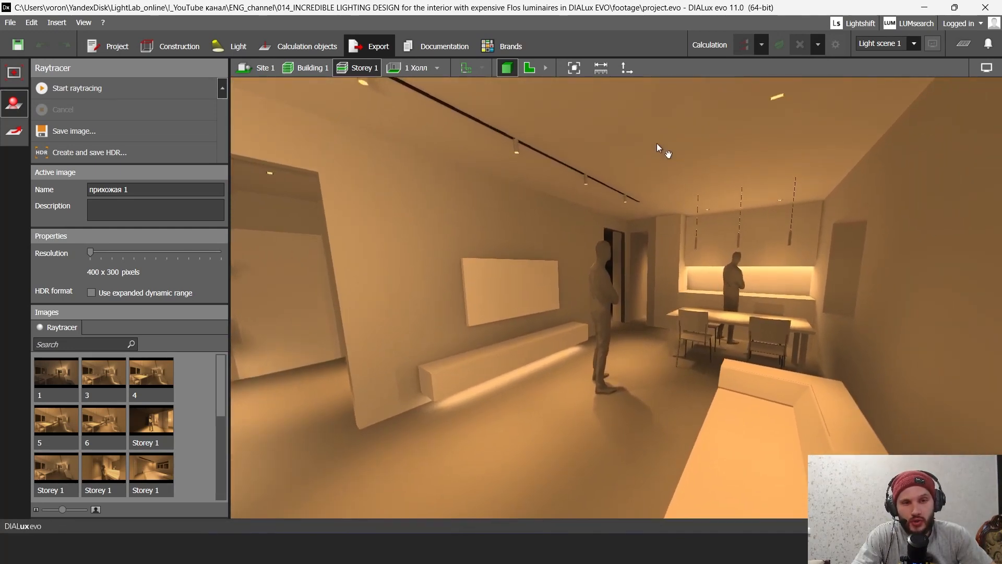
Step: Examine the layout and lighting of all rooms on Storey 1 from above
right_click_drag(651, 315, 451, 543)
scroll(590, 360, "down", 2)
middle_click_drag(556, 324, 608, 473)
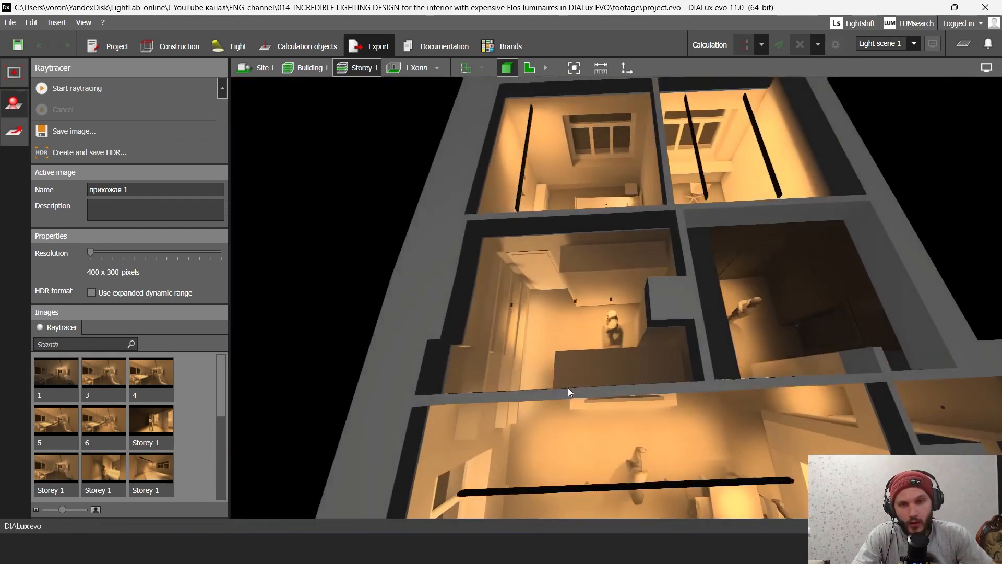
middle_click_drag(590, 307, 485, 365)
right_click_drag(645, 341, 589, 373)
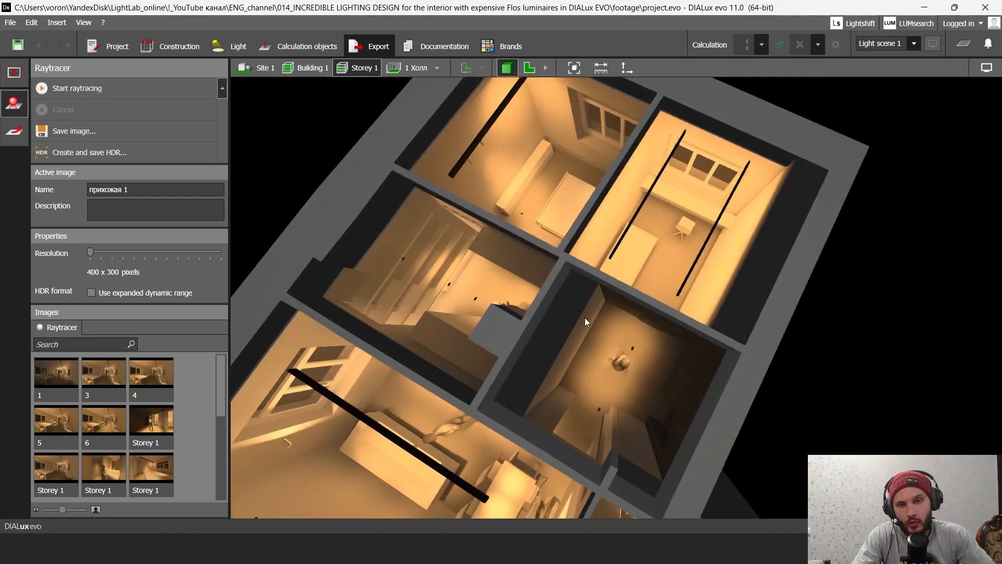
middle_click_drag(602, 303, 577, 377)
right_click_drag(644, 343, 780, 164)
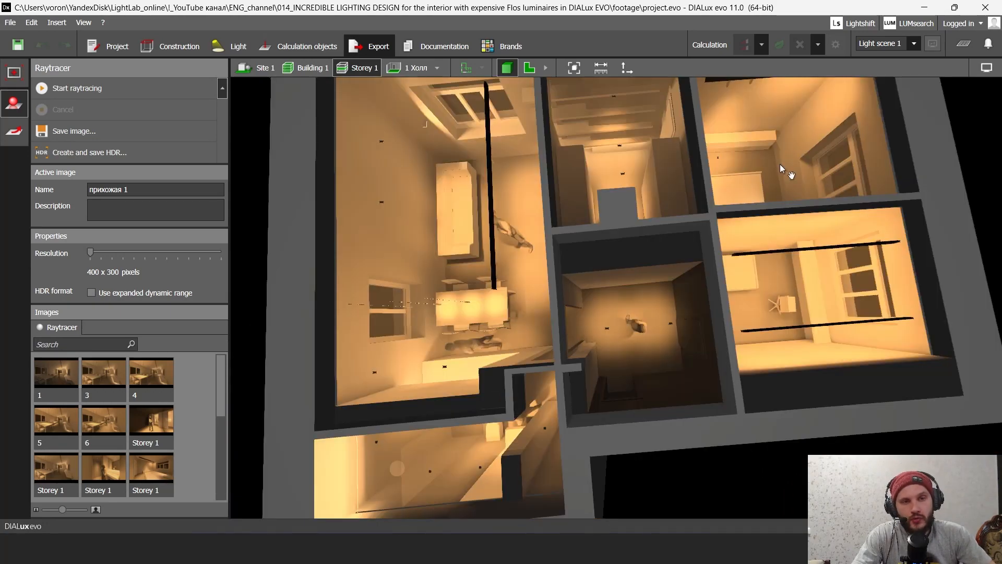
Step: Inspect the room with the bed, desk chair and two parallel ceiling tracks close up and from above
middle_click_drag(609, 311, 595, 294)
middle_click_drag(755, 314, 675, 349)
scroll(675, 348, "up", 5)
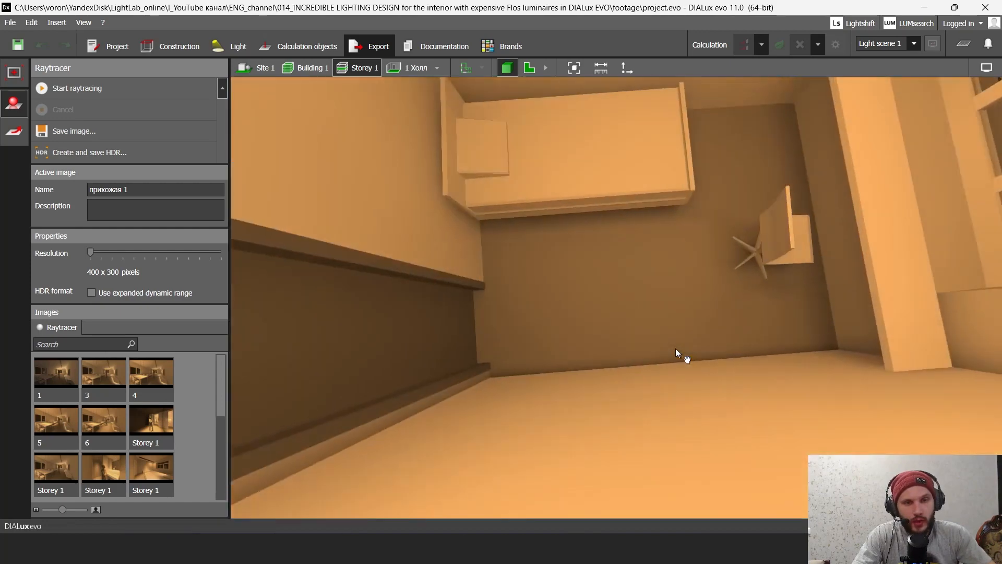
right_click_drag(675, 348, 406, 474)
scroll(409, 430, "down", 5)
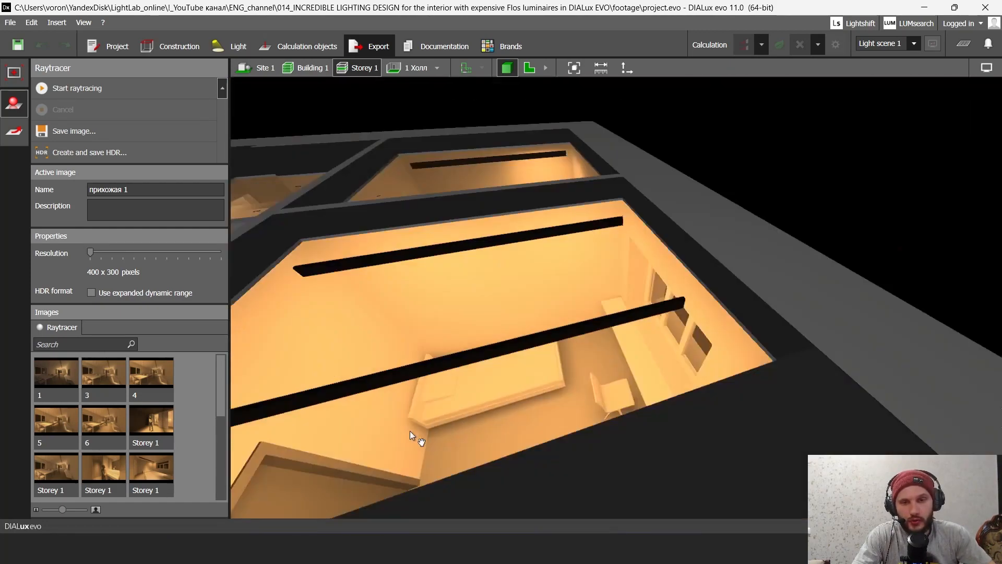
Step: Return to the living room and examine its lighting from above the dining table and at eye level
right_click_drag(409, 430, 696, 308)
middle_click_drag(548, 366, 565, 341)
right_click_drag(565, 340, 555, 421)
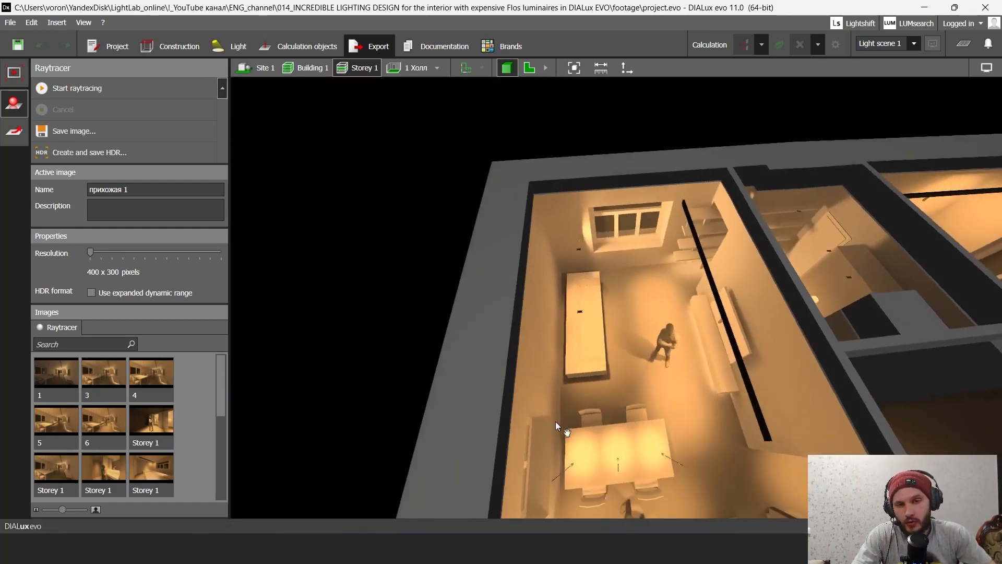
middle_click_drag(613, 441, 546, 374)
scroll(532, 405, "up", 5)
right_click_drag(532, 405, 631, 320)
scroll(568, 204, "down", 1)
scroll(631, 321, "up", 3)
scroll(545, 317, "up", 2)
right_click_drag(545, 317, 523, 303)
scroll(523, 302, "up", 3)
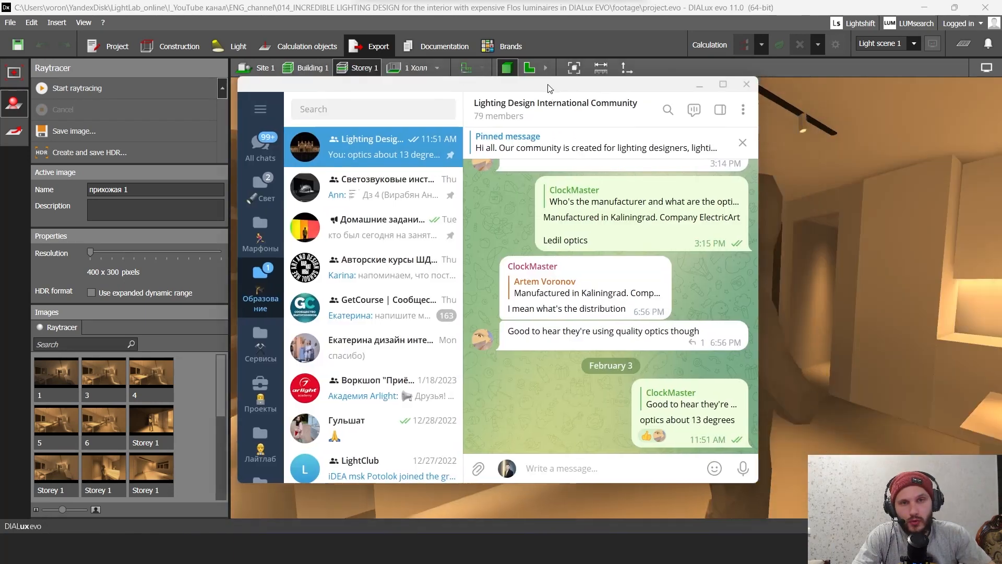
Step: Widen the Telegram window and browse the photos and messages in the Lighting Design International Community group
left_click_drag(549, 85, 430, 111)
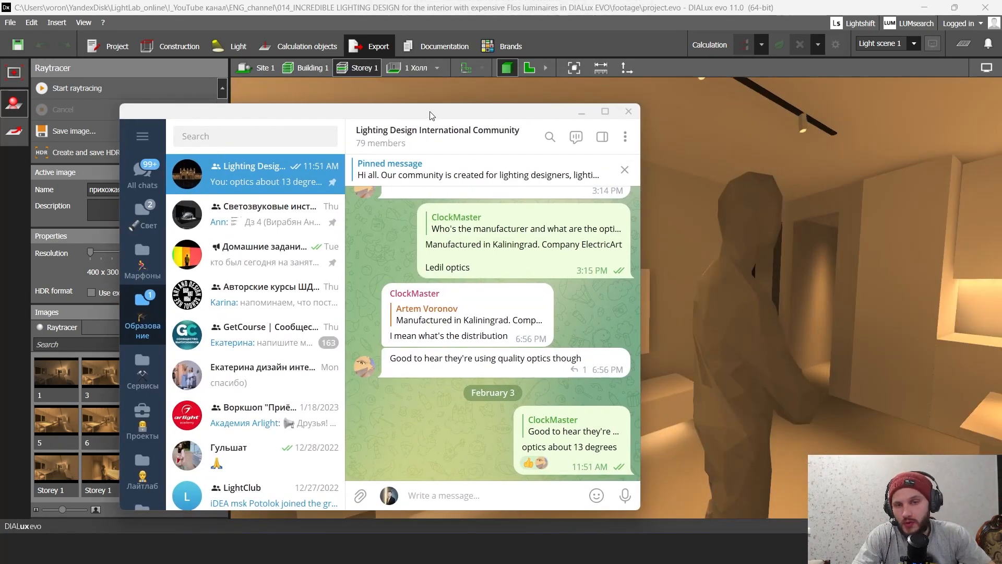
scroll(448, 315, "up", 2)
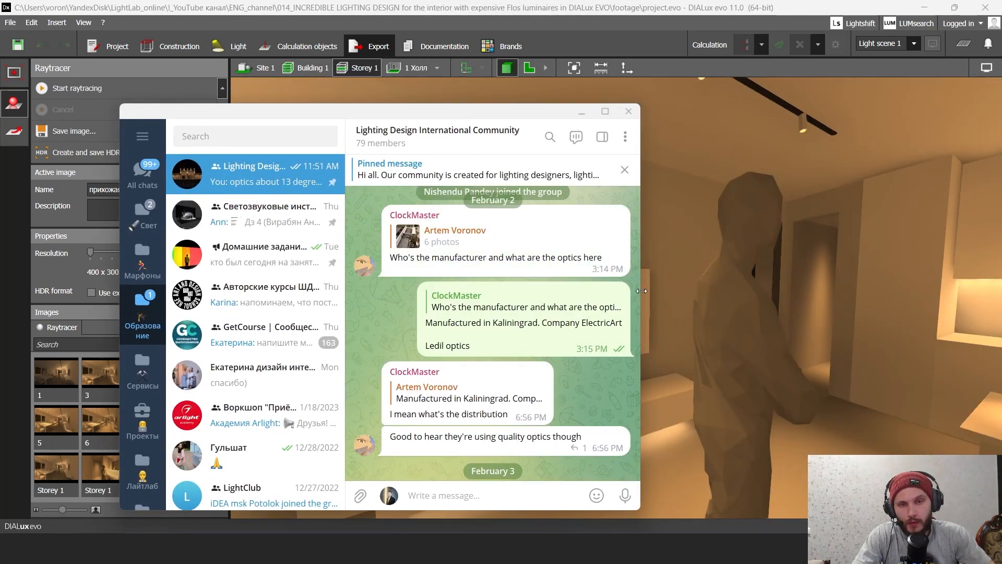
left_click_drag(641, 295, 801, 296)
left_click_drag(615, 108, 588, 104)
scroll(549, 374, "up", 4)
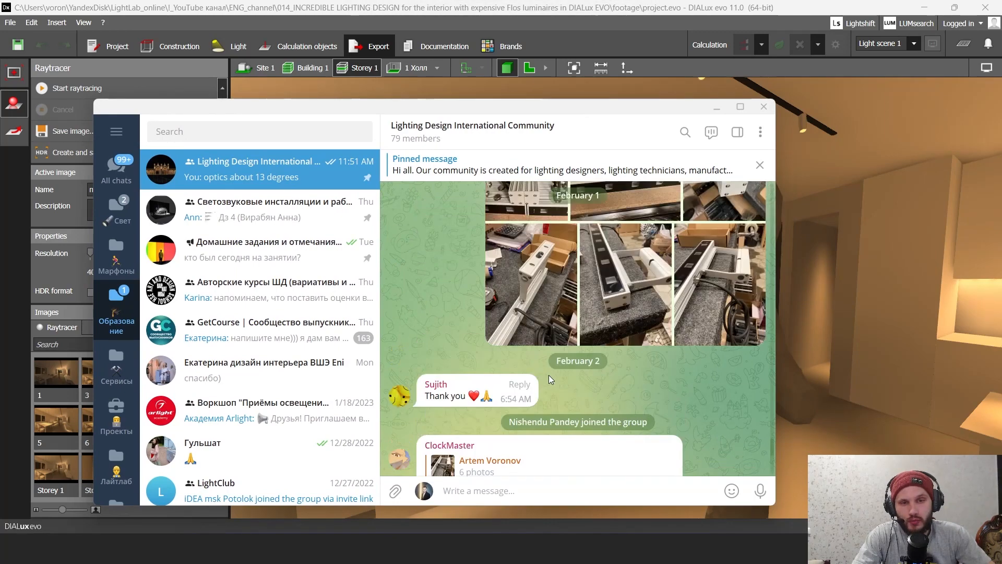
scroll(555, 375, "up", 8)
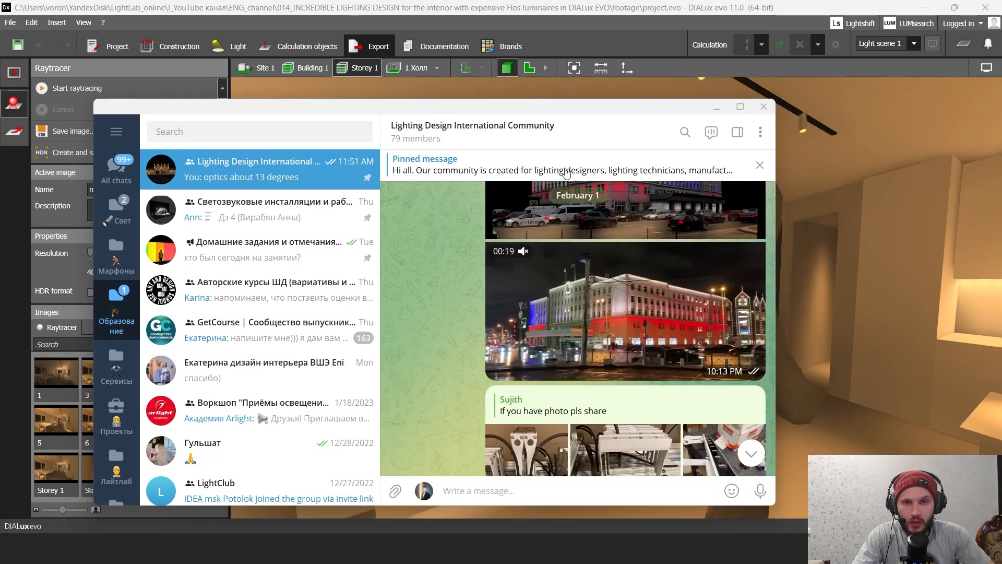
scroll(559, 297, "up", 5)
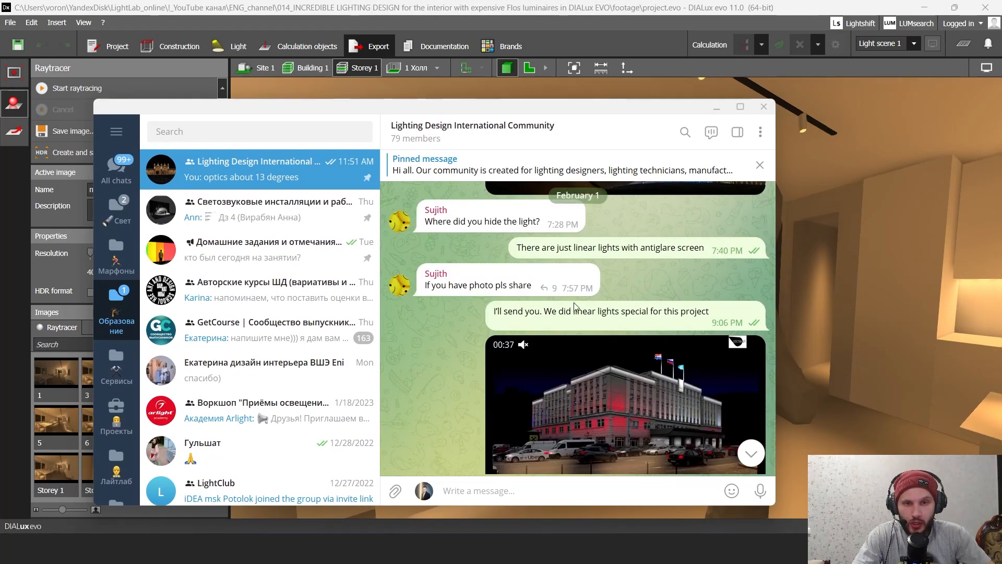
scroll(637, 317, "up", 3)
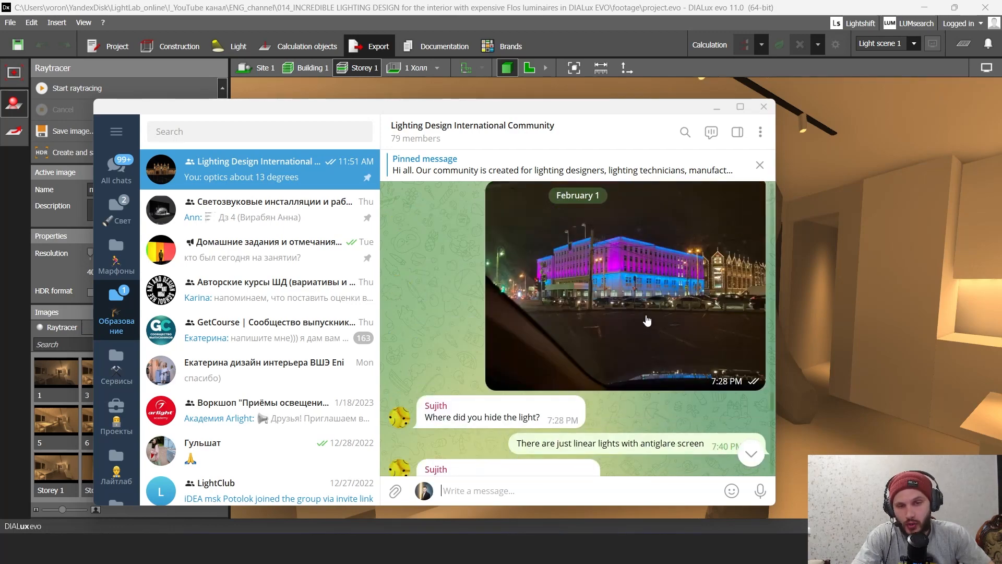
scroll(648, 322, "down", 15)
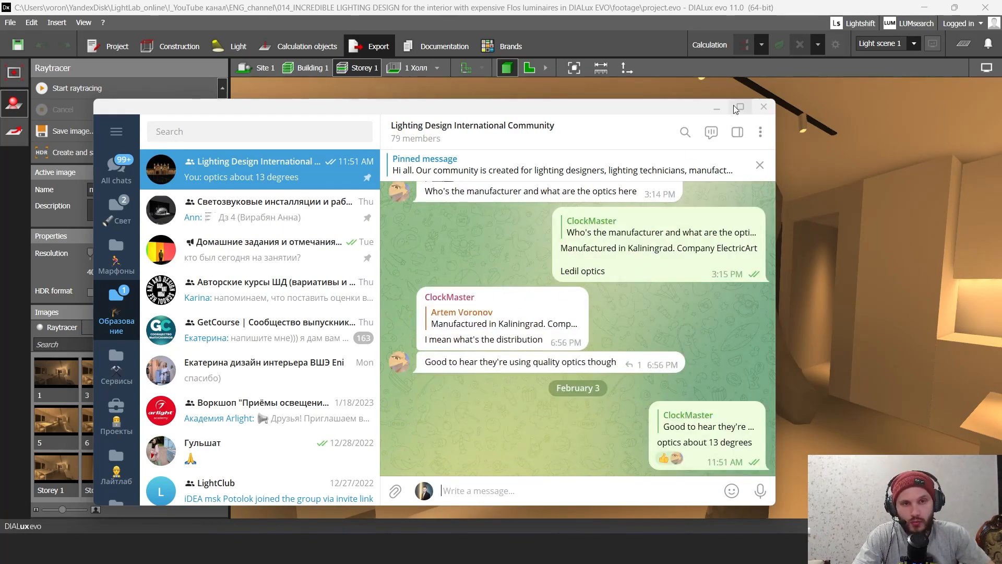
Step: Minimize the chat window and switch to the "project no luminaries.evo" project, viewing the living room and kitchen from above
left_click(716, 107)
right_click_drag(681, 246, 588, 291)
scroll(597, 289, "down", 4)
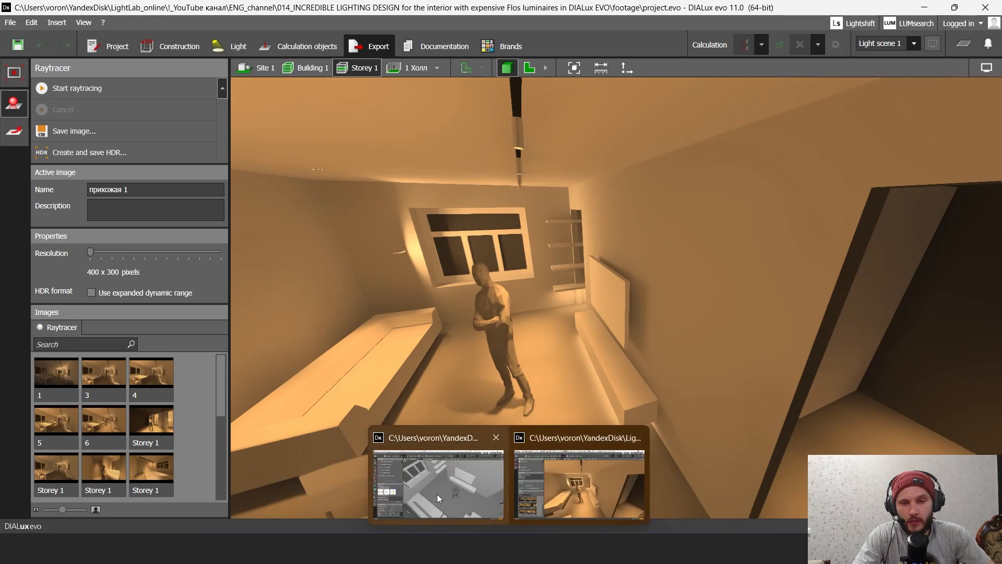
left_click(458, 472)
scroll(628, 371, "down", 3)
right_click_drag(726, 378, 644, 412)
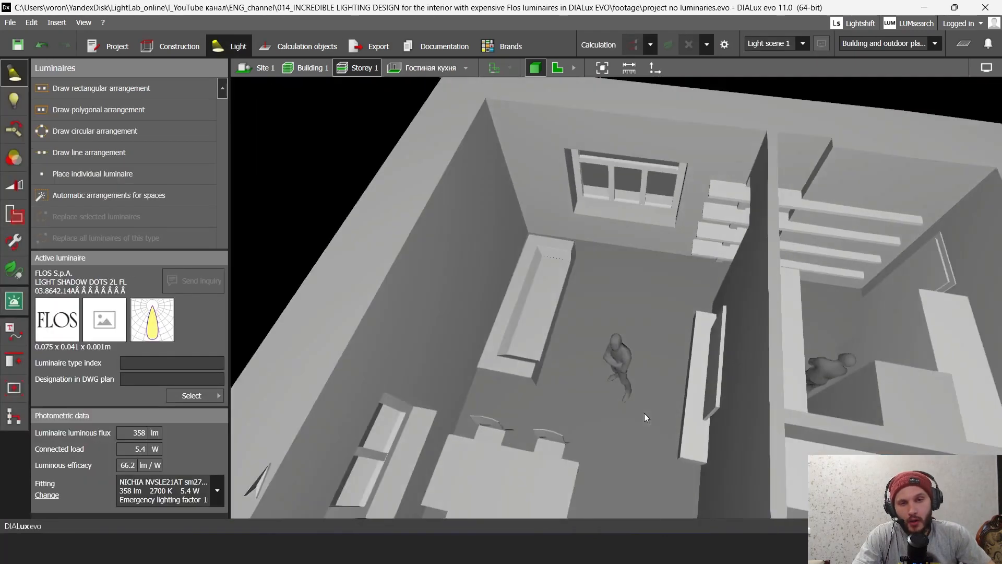
scroll(644, 412, "down", 2)
right_click_drag(662, 291, 621, 308)
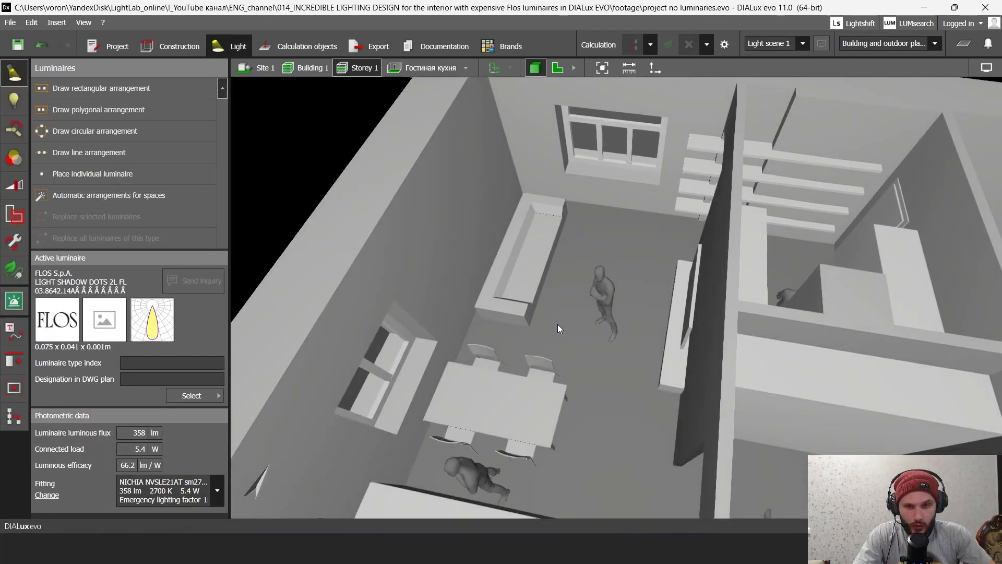
Step: Switch to 001_specification.xlsx in Excel and review the living room luminaire list, starting with Find Me 1 Suspension
left_click(794, 548)
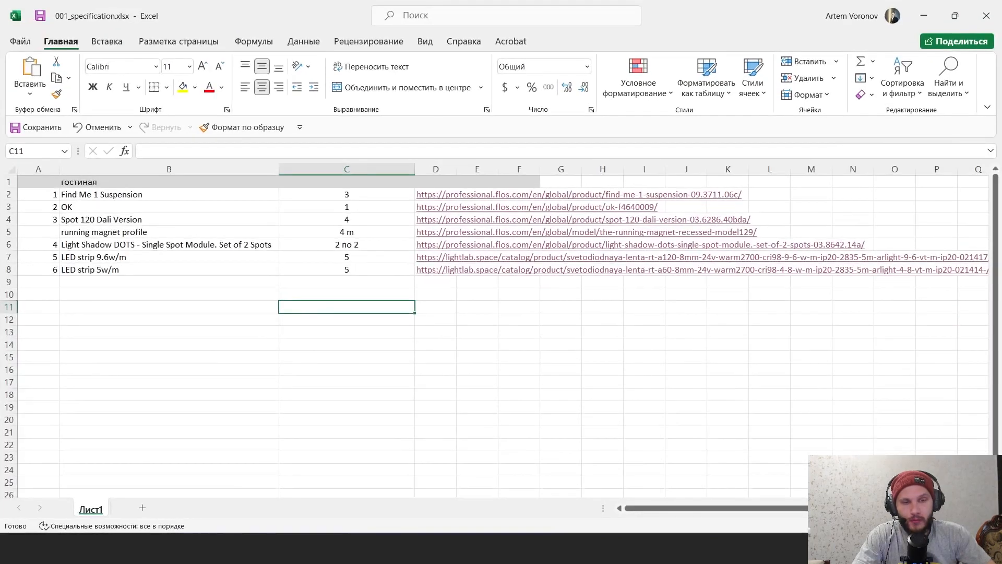
left_click(363, 397)
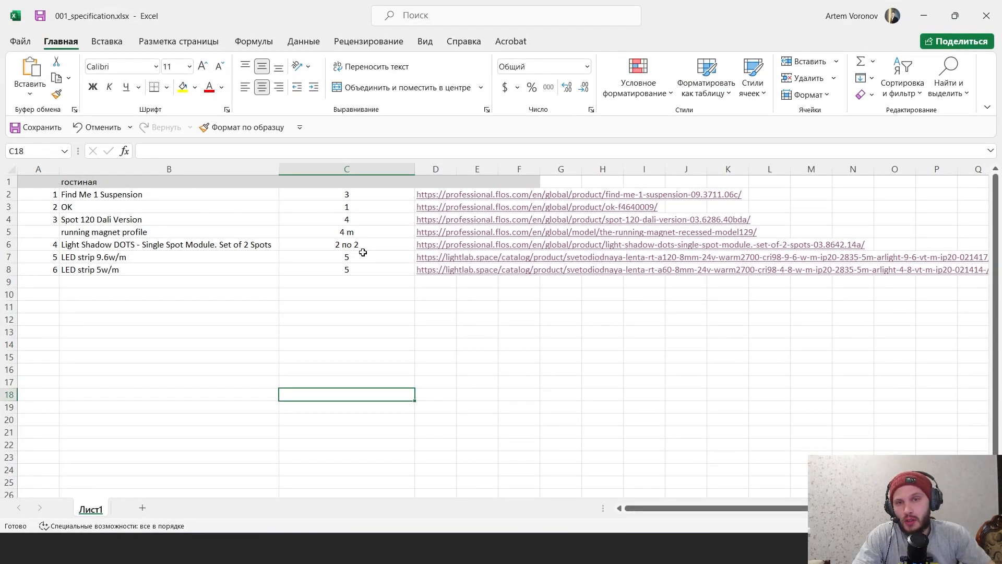
left_click_drag(1, 194, 3, 270)
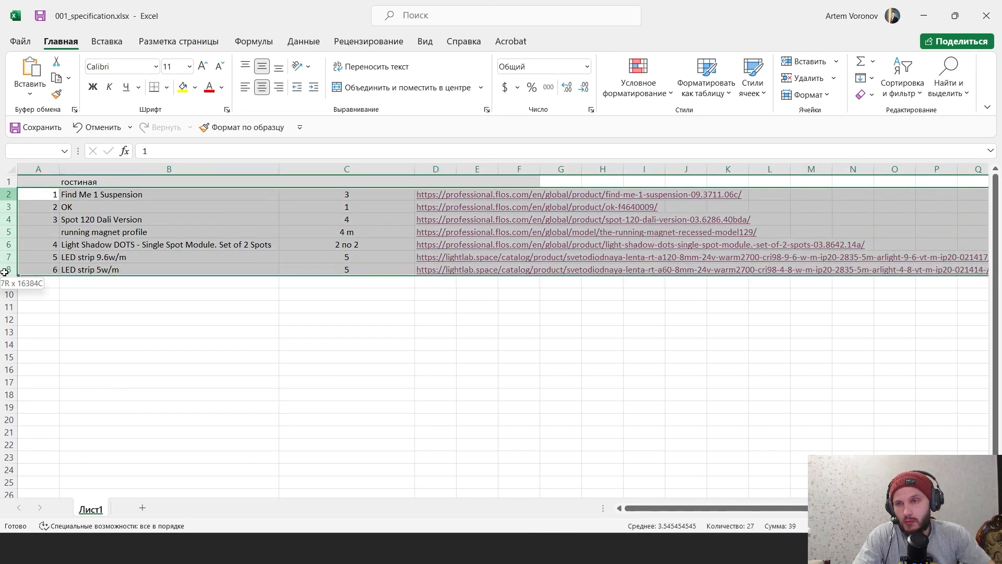
left_click(73, 294)
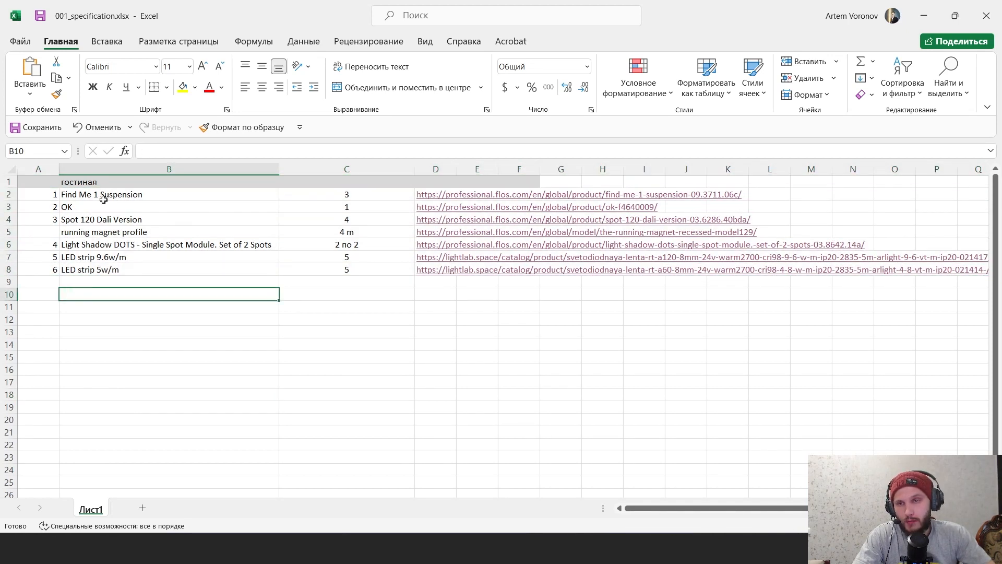
left_click(121, 197)
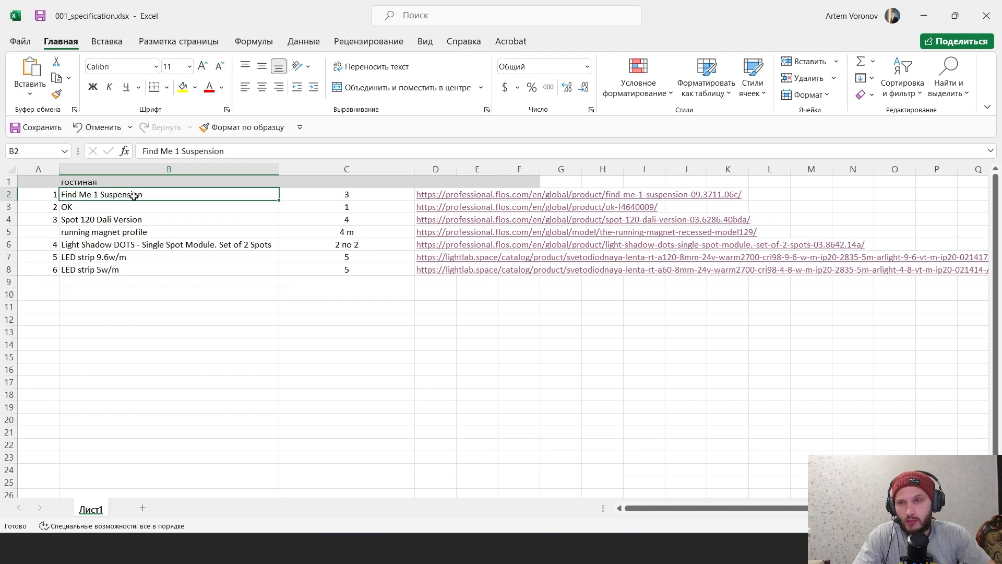
Step: Open the Flos product page linked for Find Me 1 Suspension, close the duplicate tab and review the specifications and downloads
left_click(431, 202)
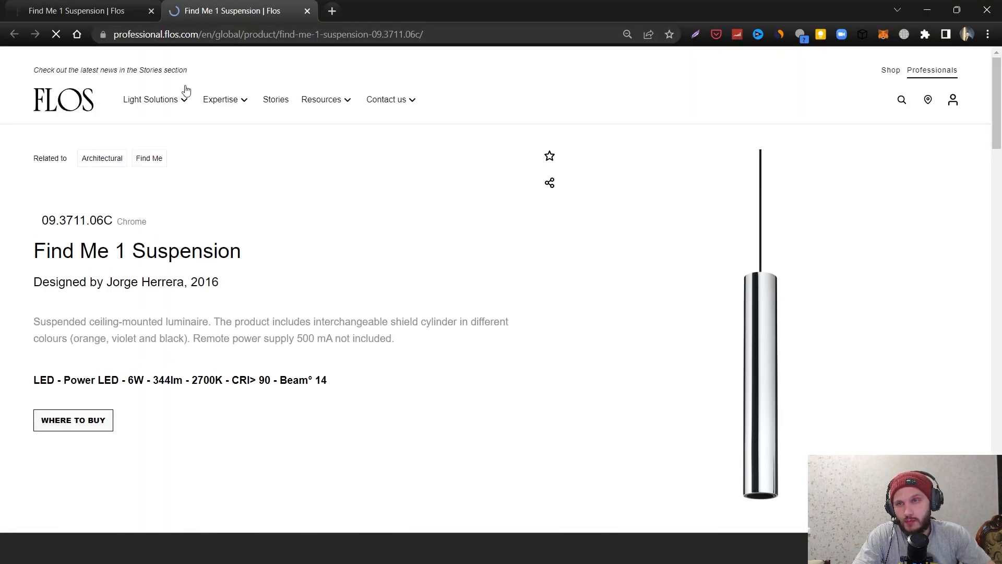
left_click(152, 10)
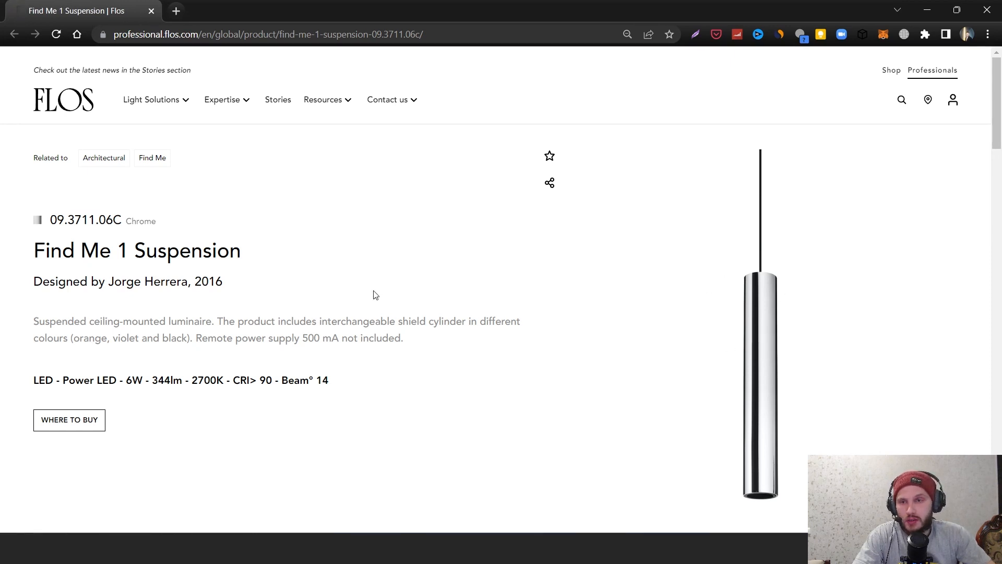
left_click_drag(230, 254, 74, 254)
left_click(248, 261)
scroll(134, 298, "down", 9)
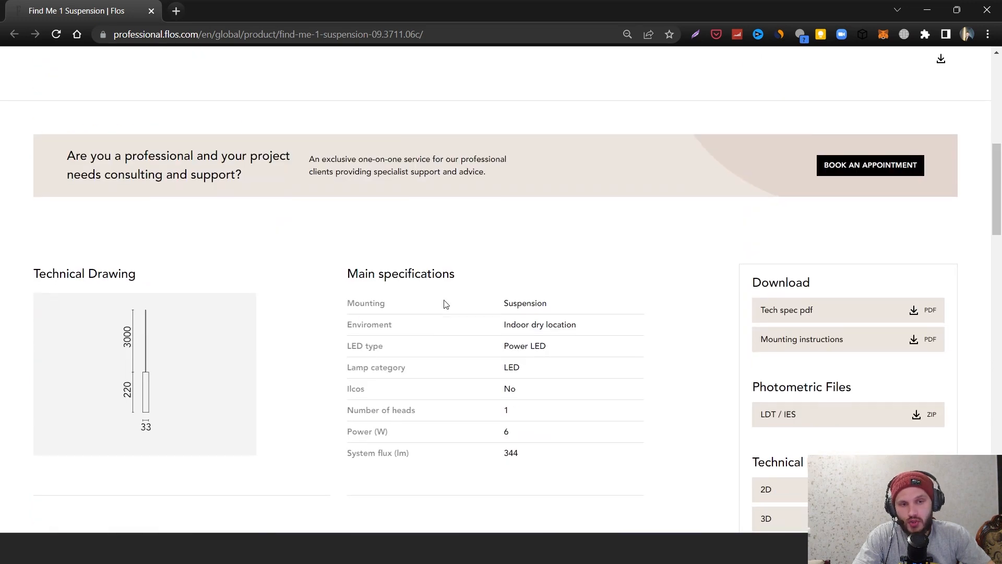
scroll(445, 303, "down", 1)
scroll(472, 298, "up", 6)
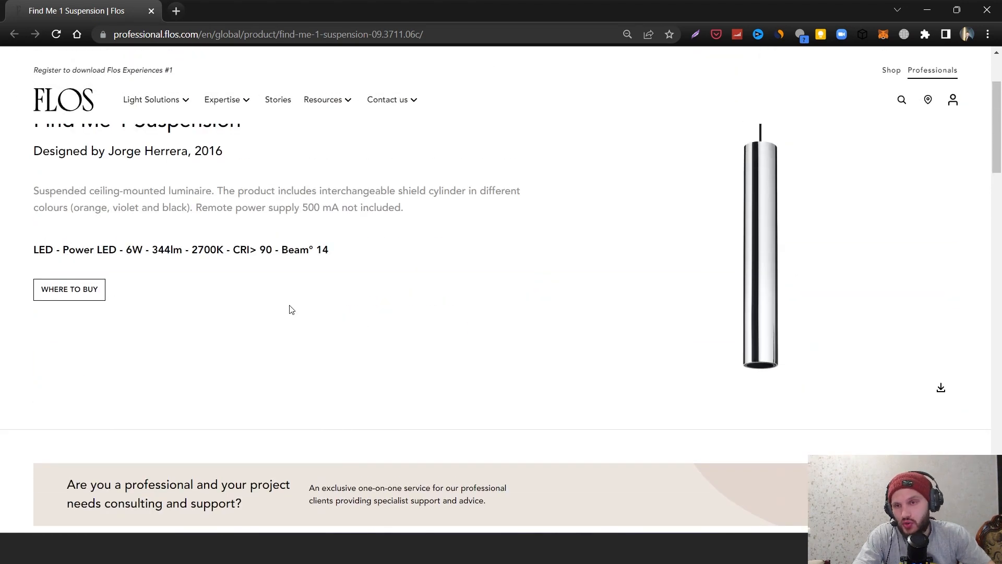
Step: Examine the colour temperature, CRI and beam angle of Find Me 1 Suspension on its product page
scroll(145, 295, "up", 2)
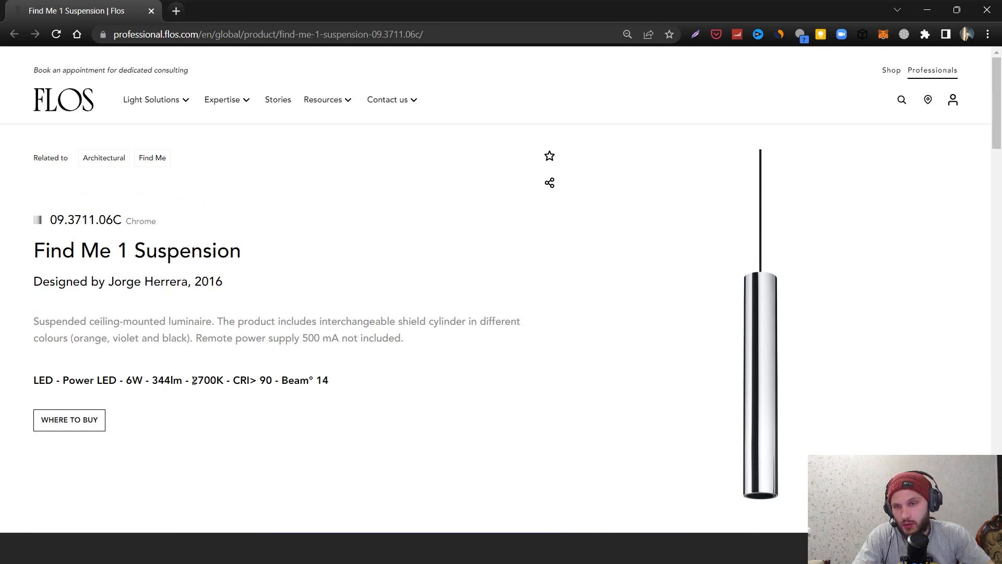
left_click_drag(193, 381, 204, 380)
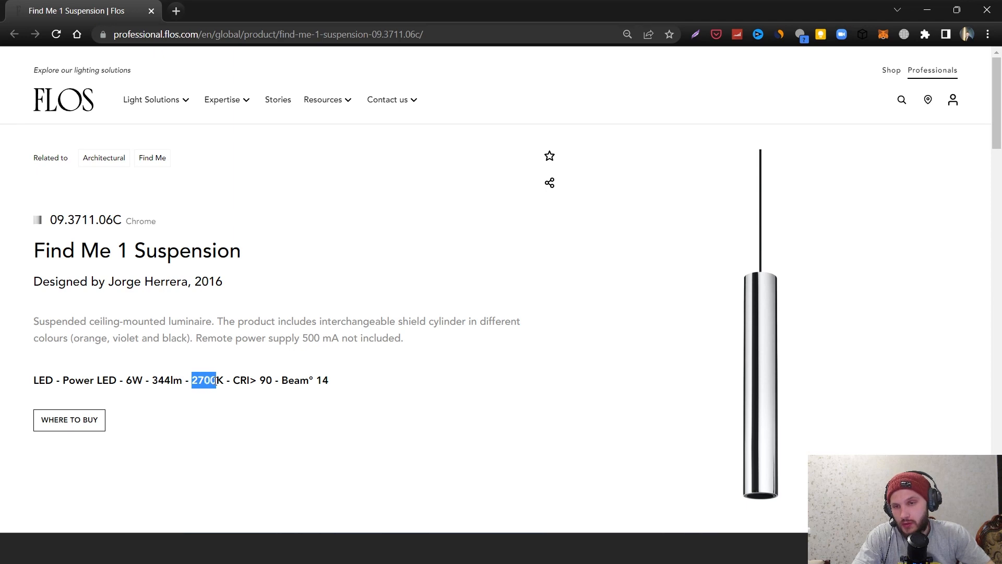
left_click(227, 383)
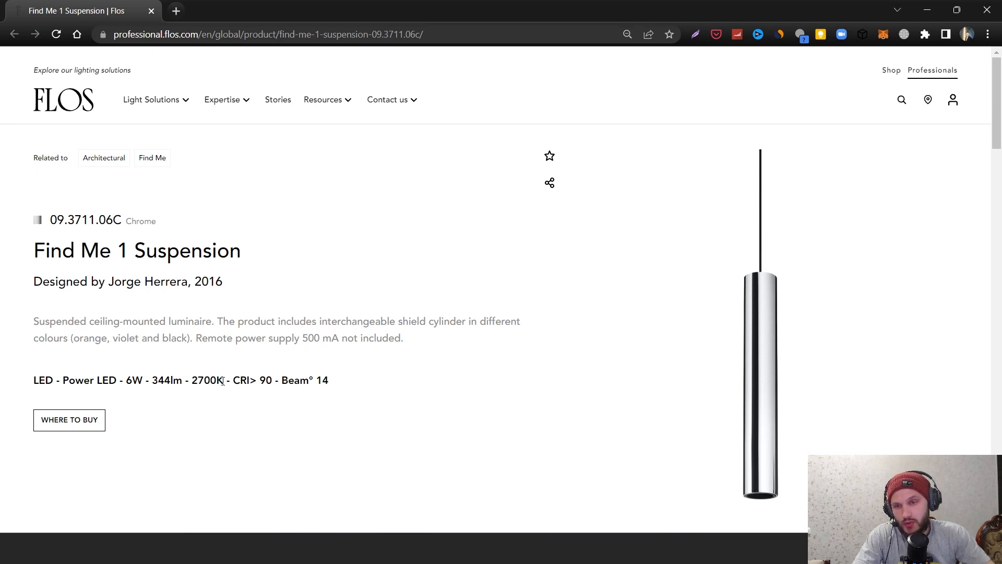
scroll(242, 391, "down", 7)
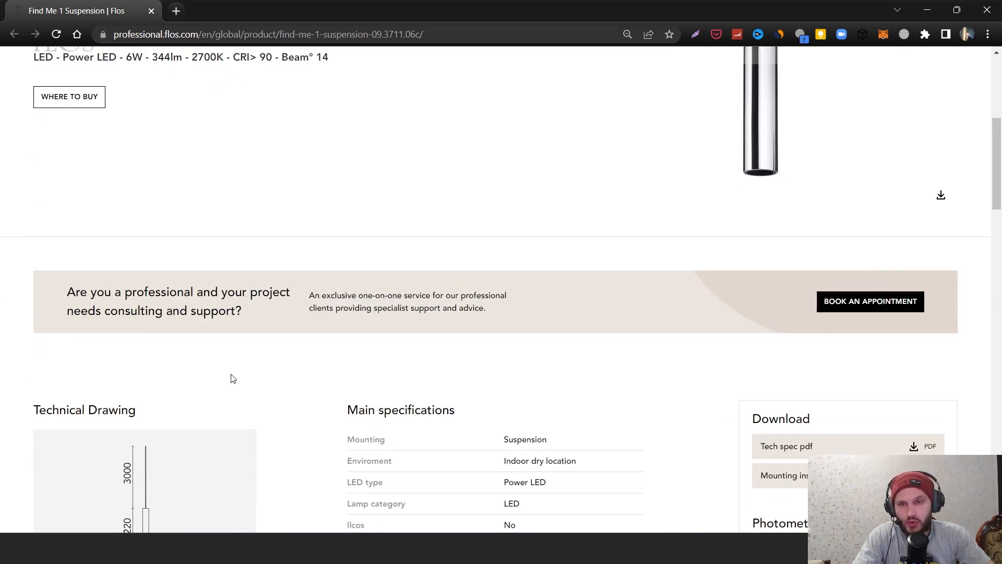
scroll(281, 355, "up", 5)
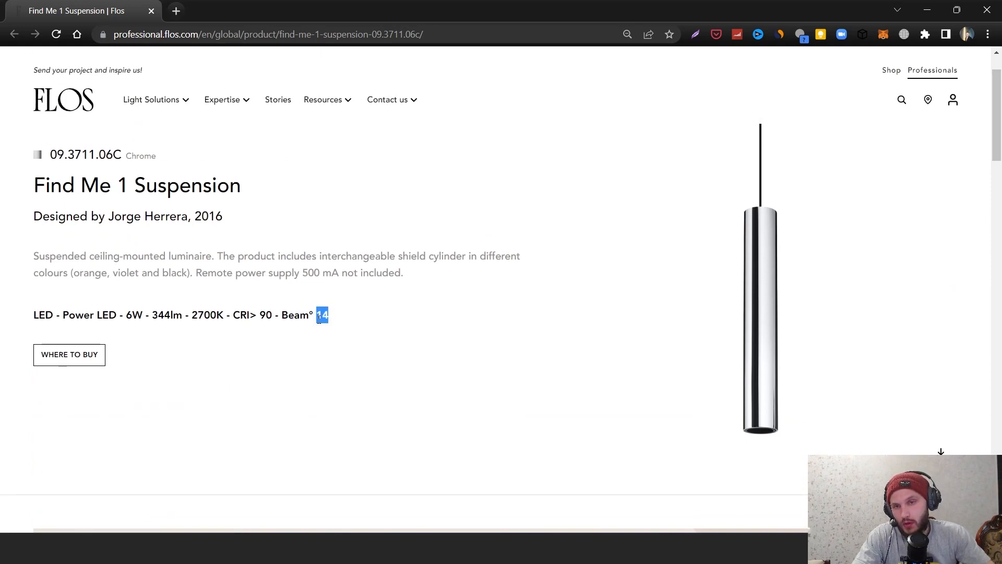
Step: Download the LDT / IES photometric files for Find Me 1 Suspension and open the downloaded ZIP archive
scroll(321, 323, "down", 10)
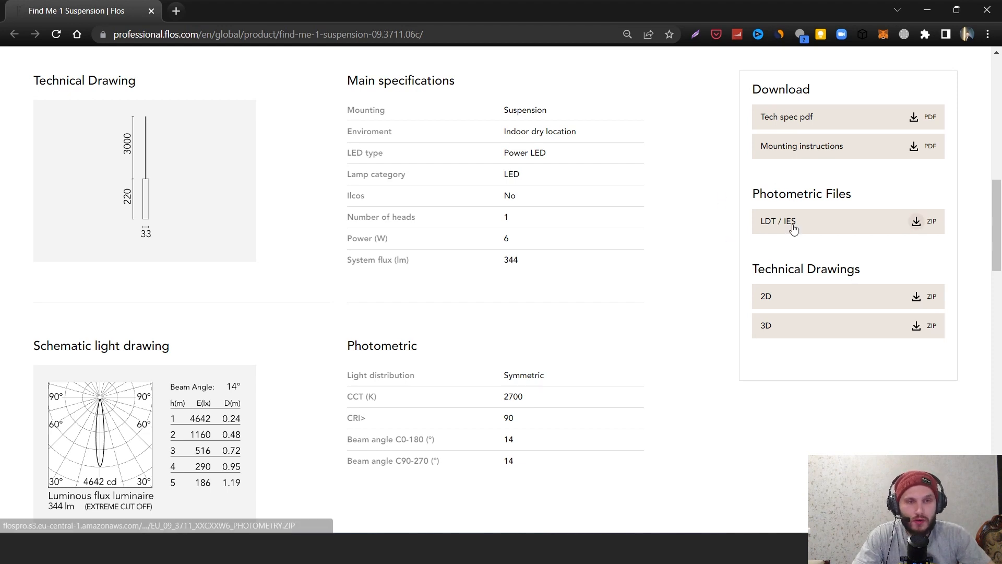
left_click(876, 223)
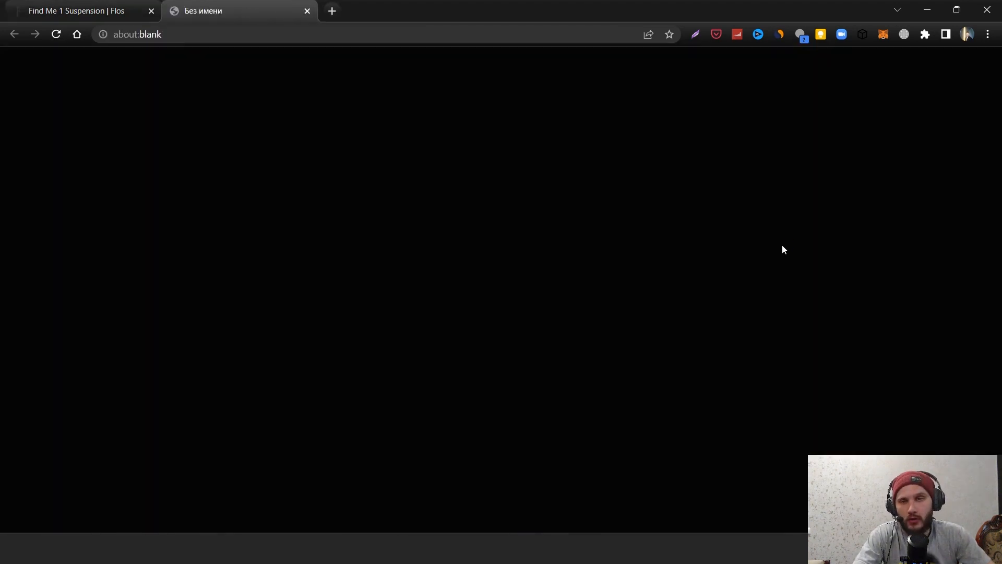
left_click(823, 447)
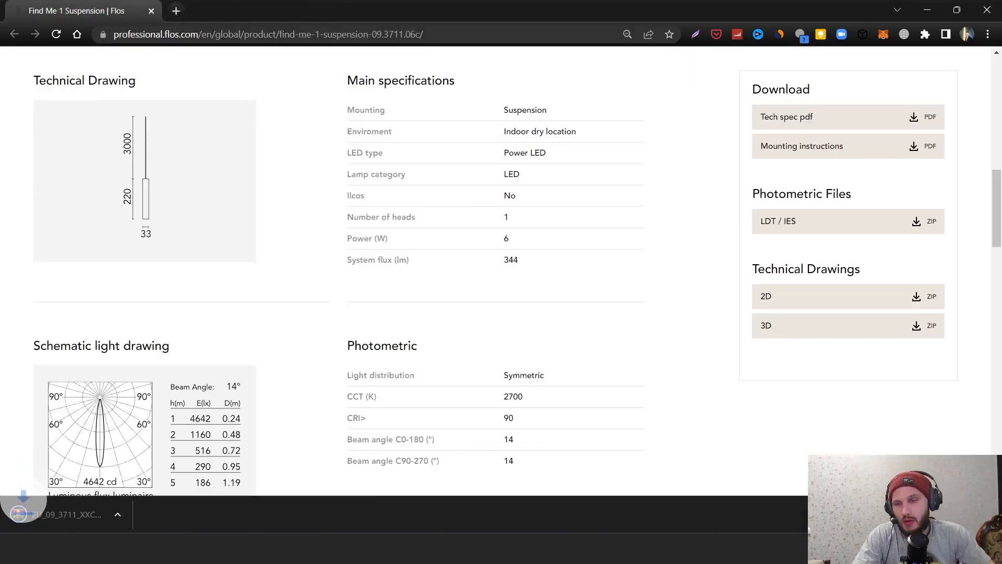
left_click(78, 510)
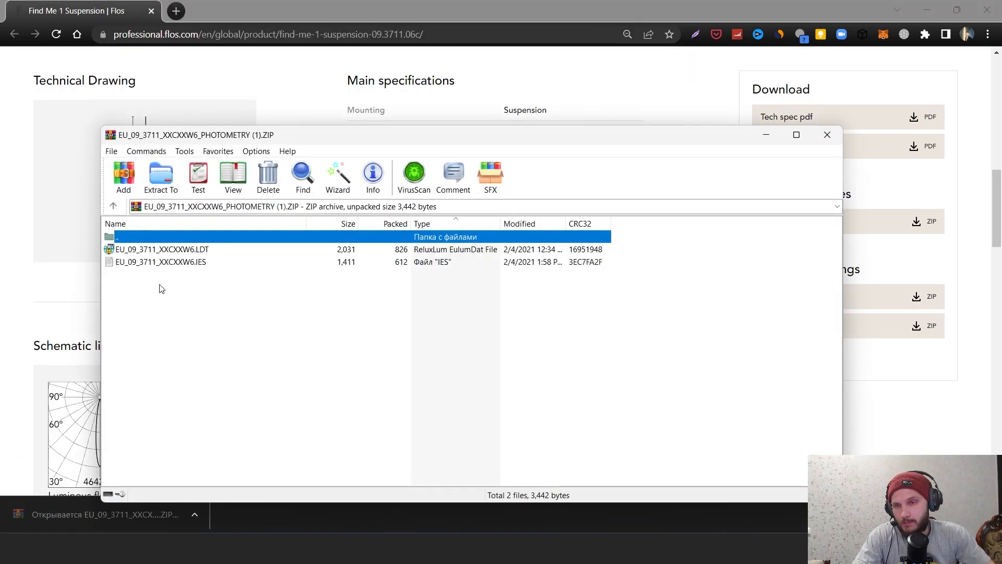
Step: Import EU_09_3711_XXCXXW6.LDT from the archive into the DIALux evo project, minimize the archive and delete the luminaire instance placed in the room
left_click(142, 250)
left_click_drag(406, 361, 538, 505)
left_click_drag(483, 531, 499, 315)
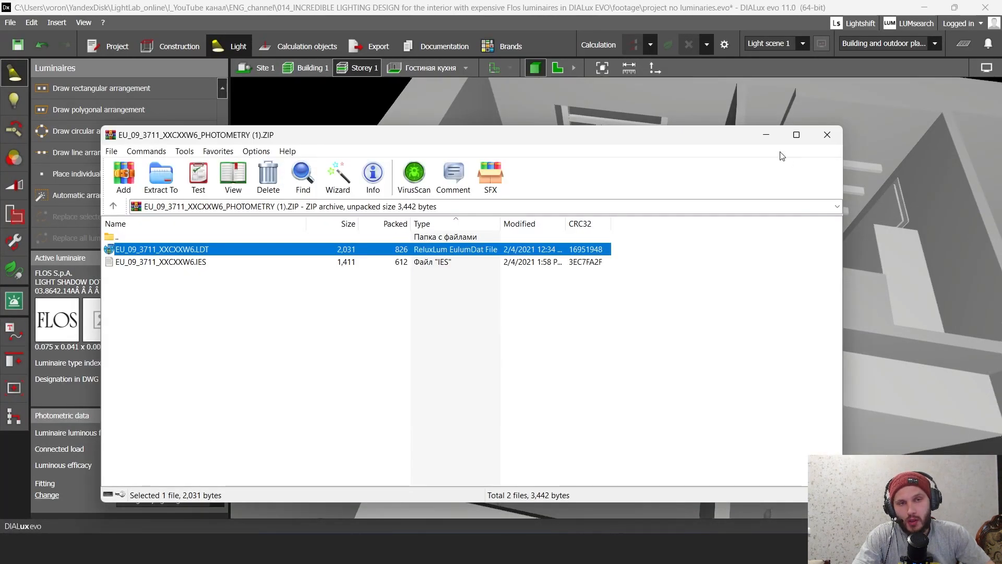
left_click(766, 135)
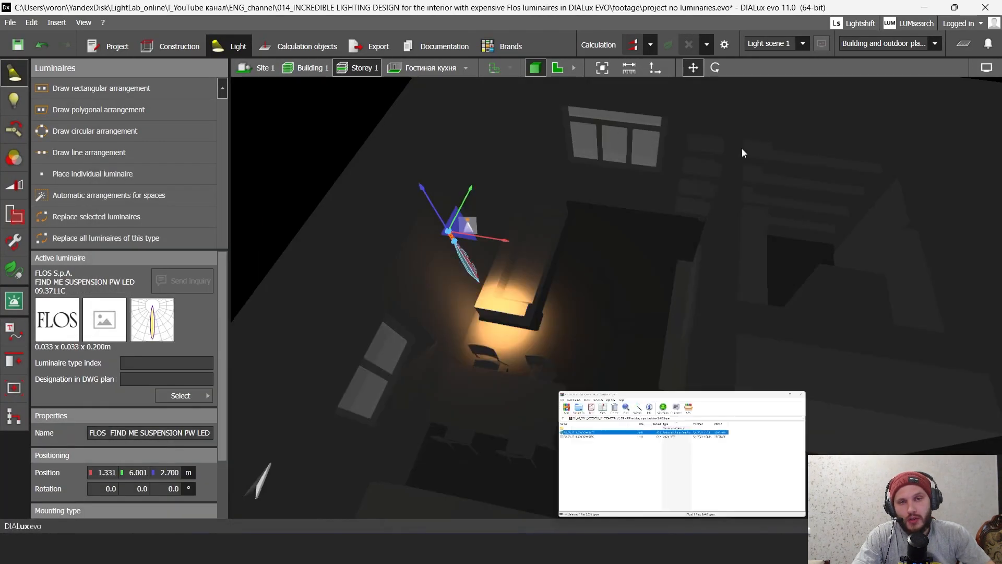
left_click(605, 70)
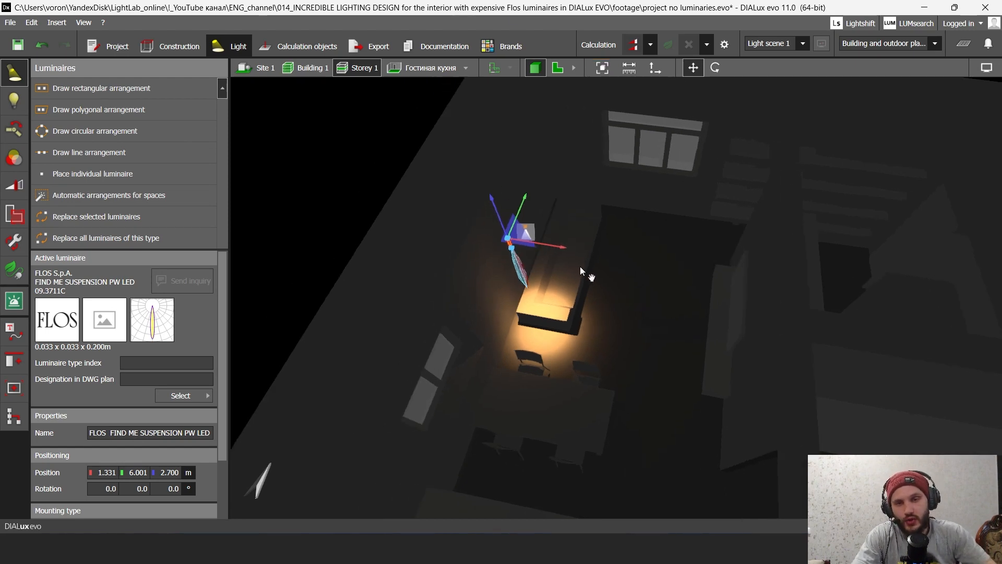
key("Delete")
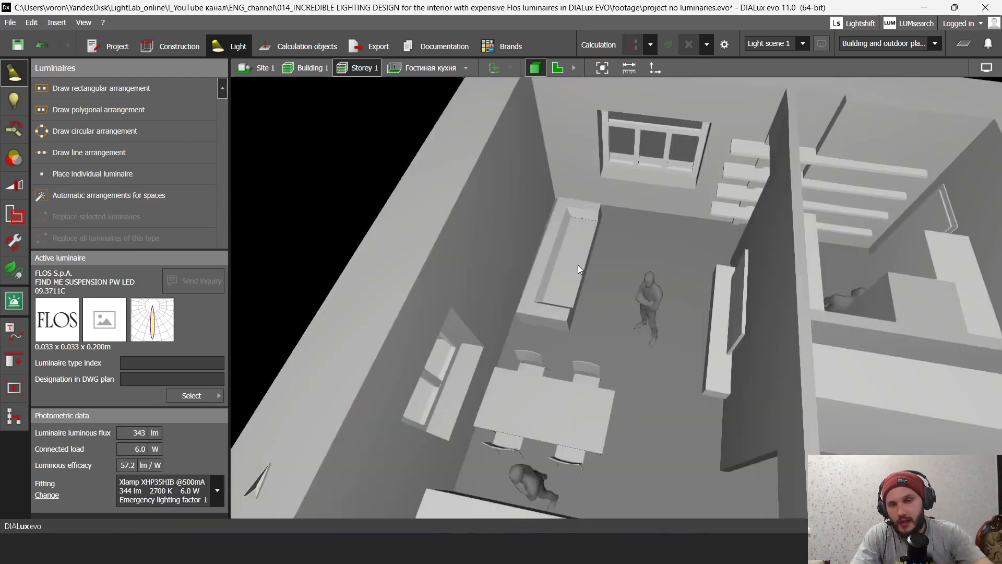
Step: In plan view, draw a line arrangement of 3 Find Me suspensions along the dining table's lengthwise centre line, from edge to edge
left_click(558, 71)
right_click_drag(585, 399, 607, 298)
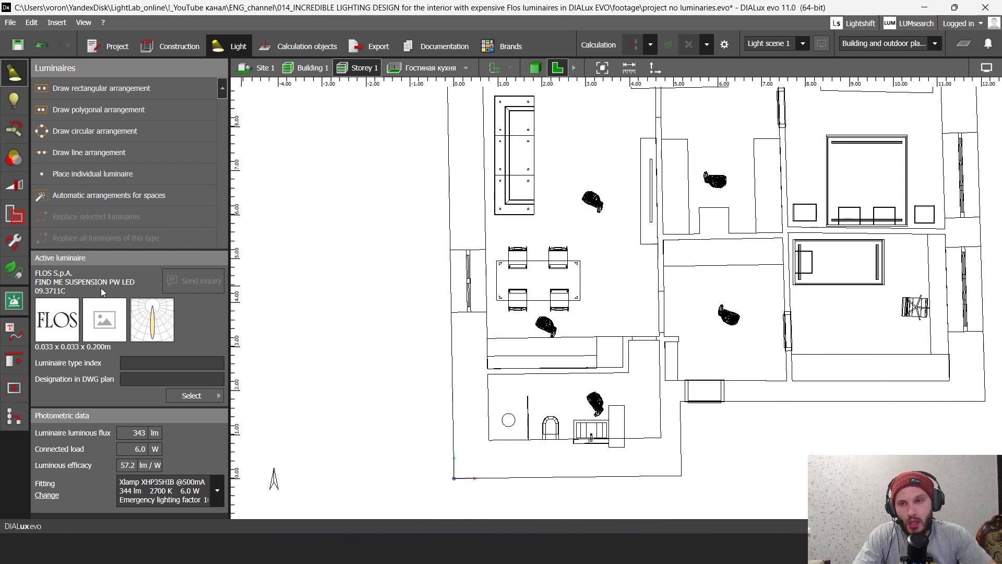
scroll(530, 301, "up", 5)
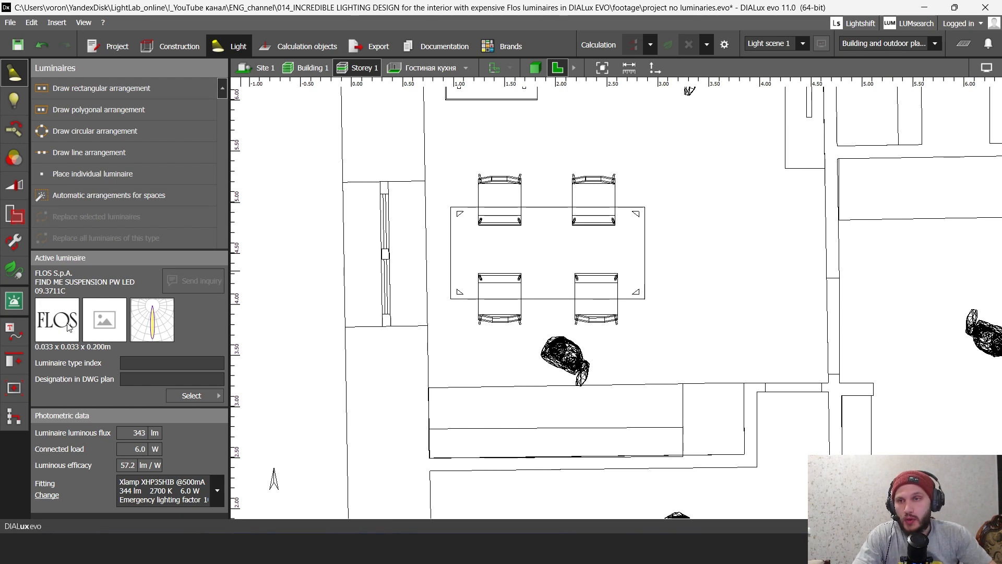
left_click(103, 152)
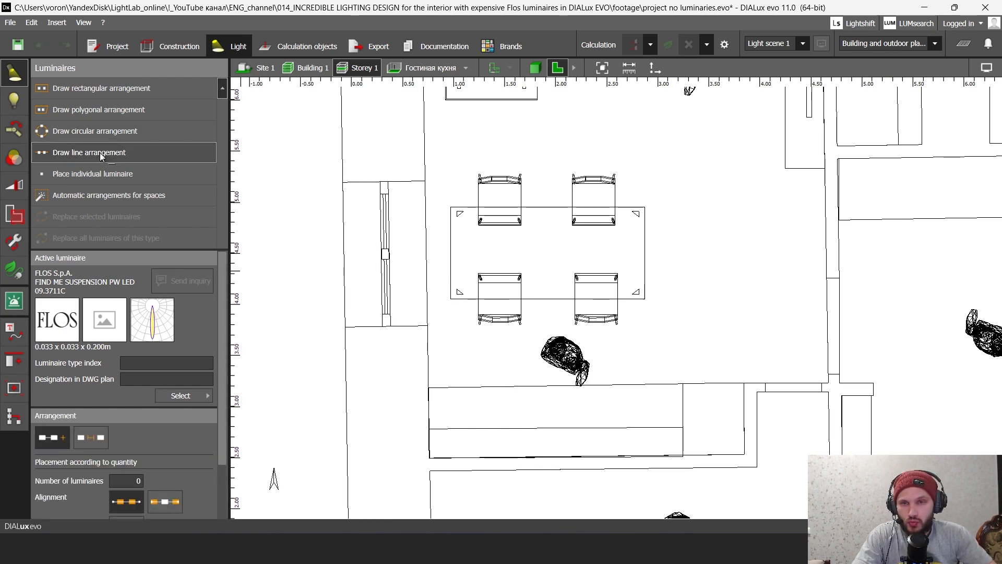
scroll(421, 251, "up", 2)
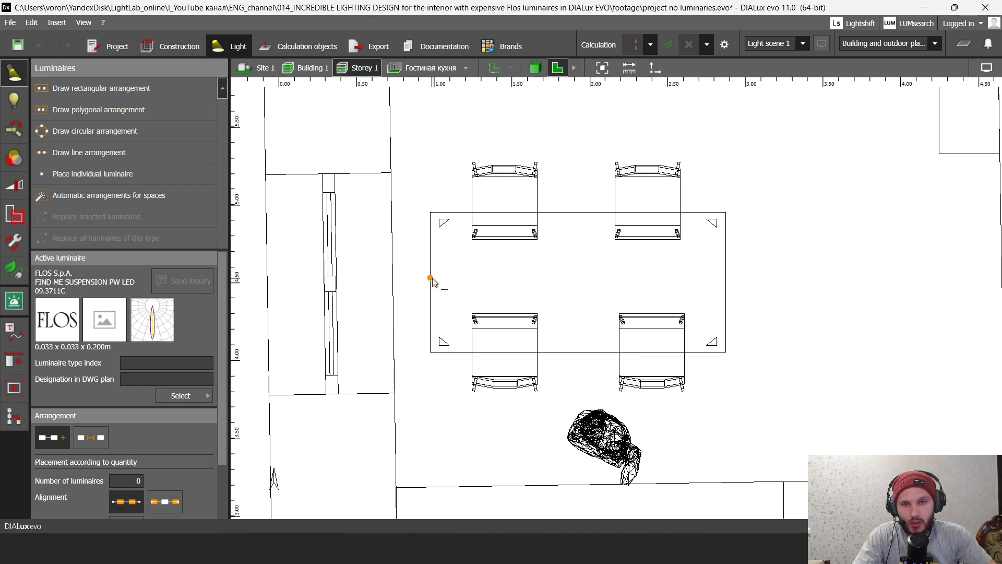
left_click(431, 278)
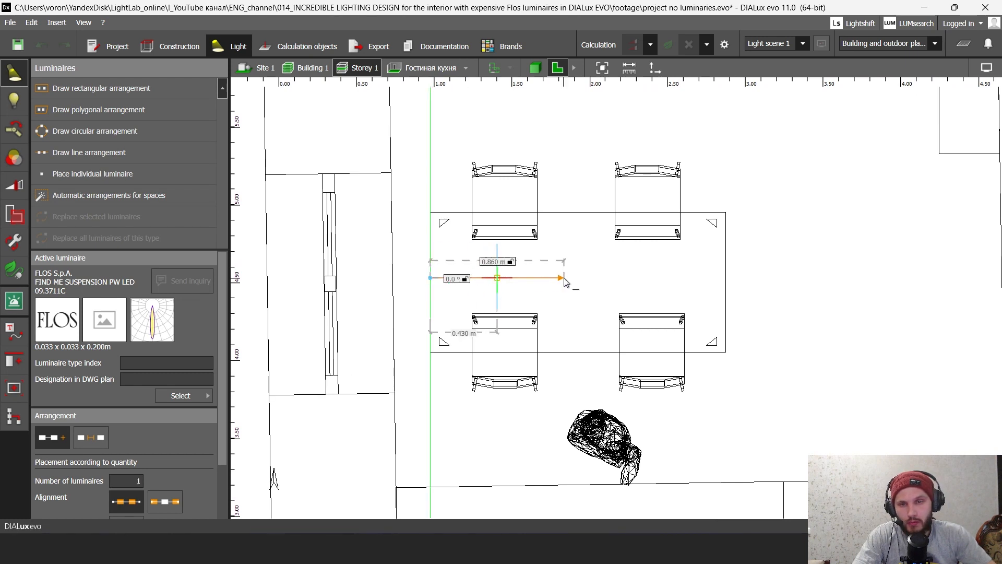
left_click(722, 277)
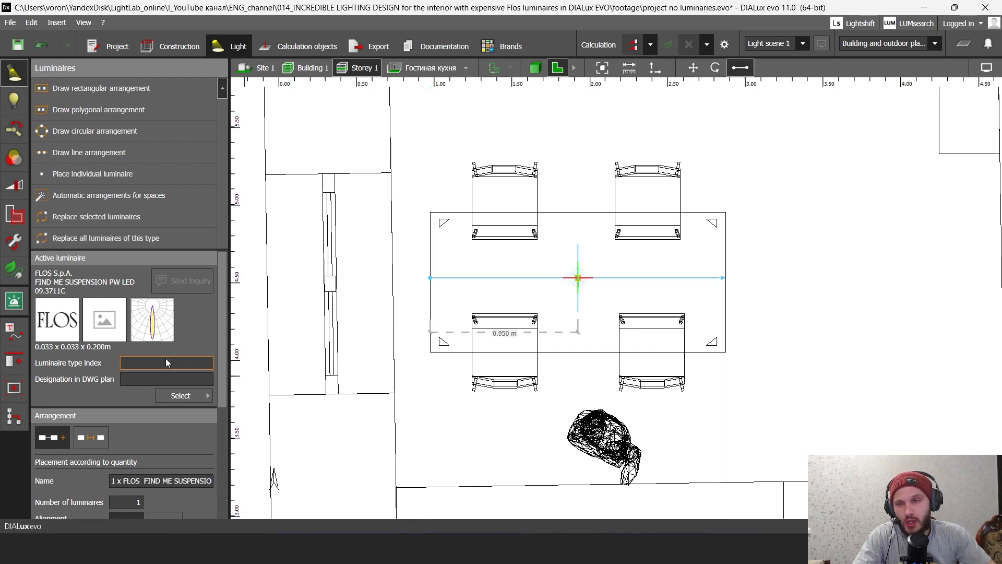
left_click_drag(222, 268, 230, 402)
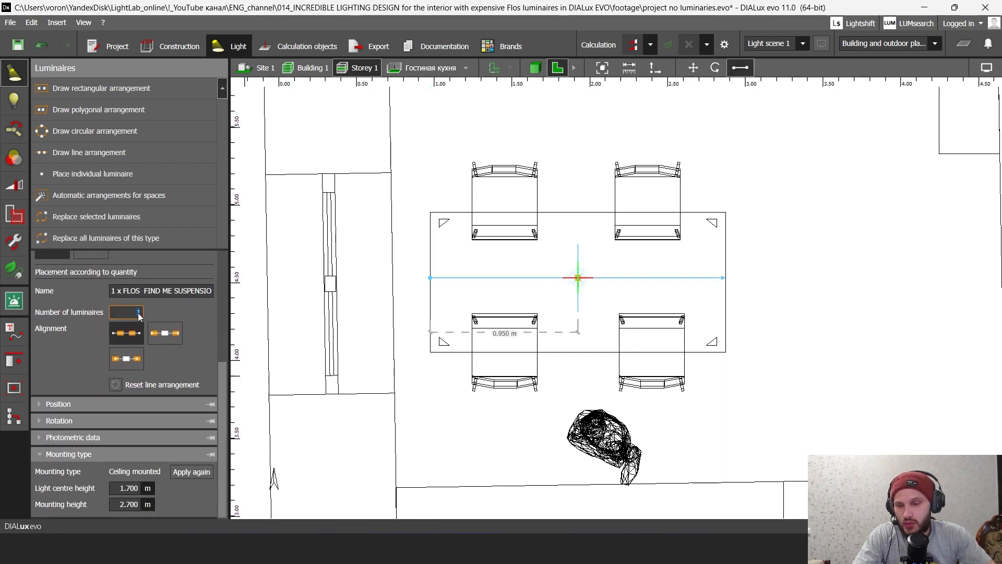
key("Return")
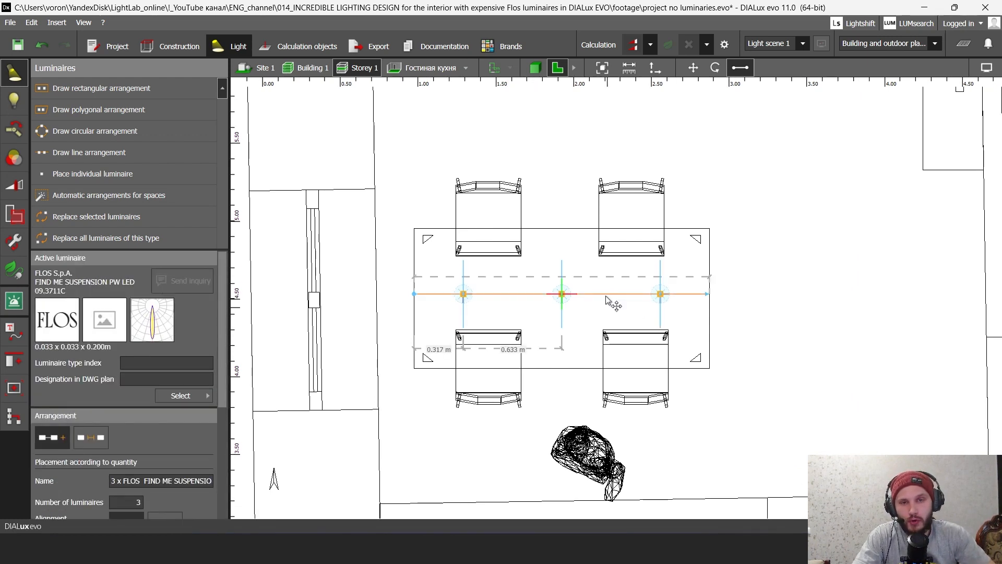
Step: In 3D view, lower the three suspensions over the dining table to a mounting height of 2 m
left_click(535, 71)
right_click_drag(666, 211, 493, 184)
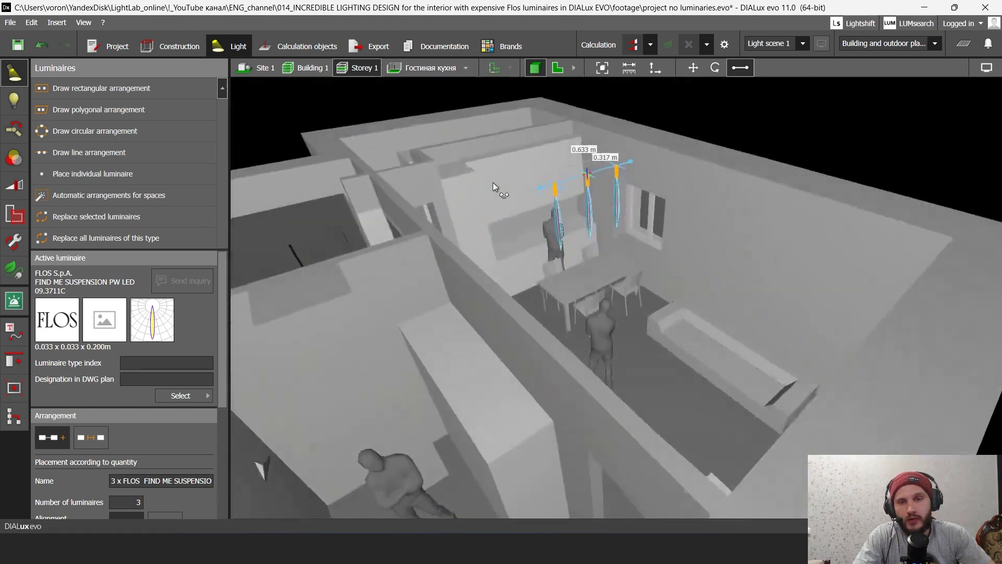
scroll(569, 190, "up", 3)
right_click_drag(569, 190, 587, 209)
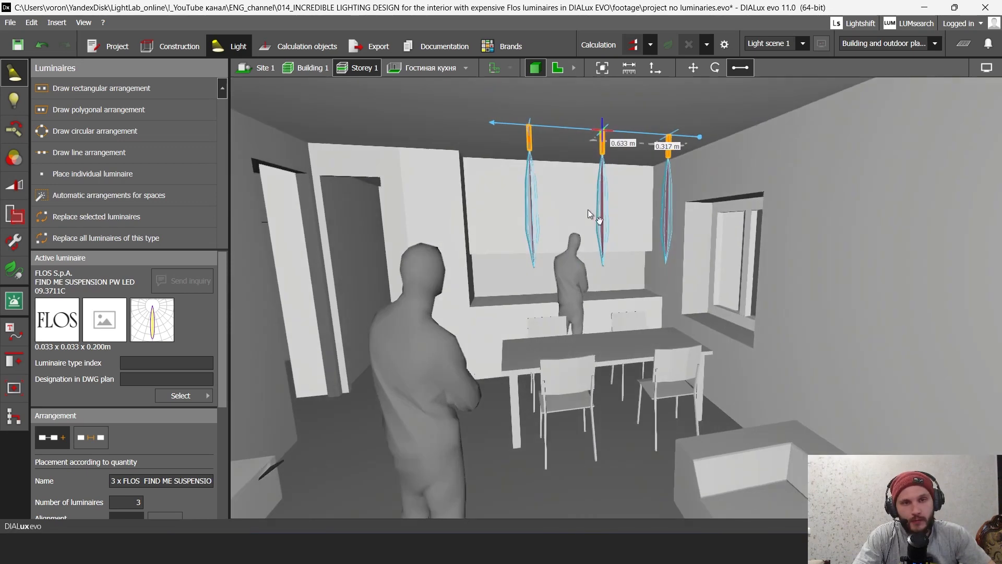
left_click(692, 68)
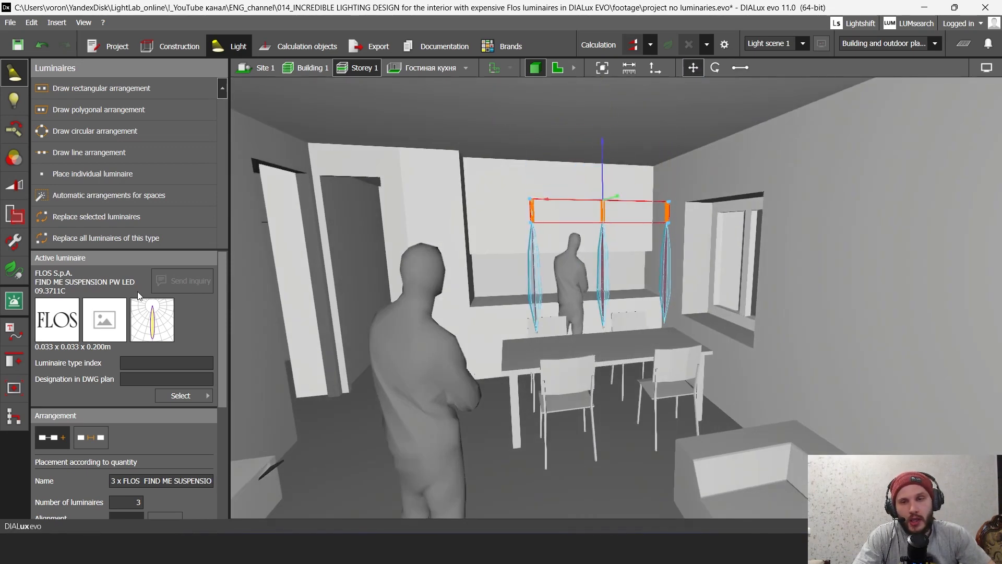
left_click_drag(223, 313, 217, 417)
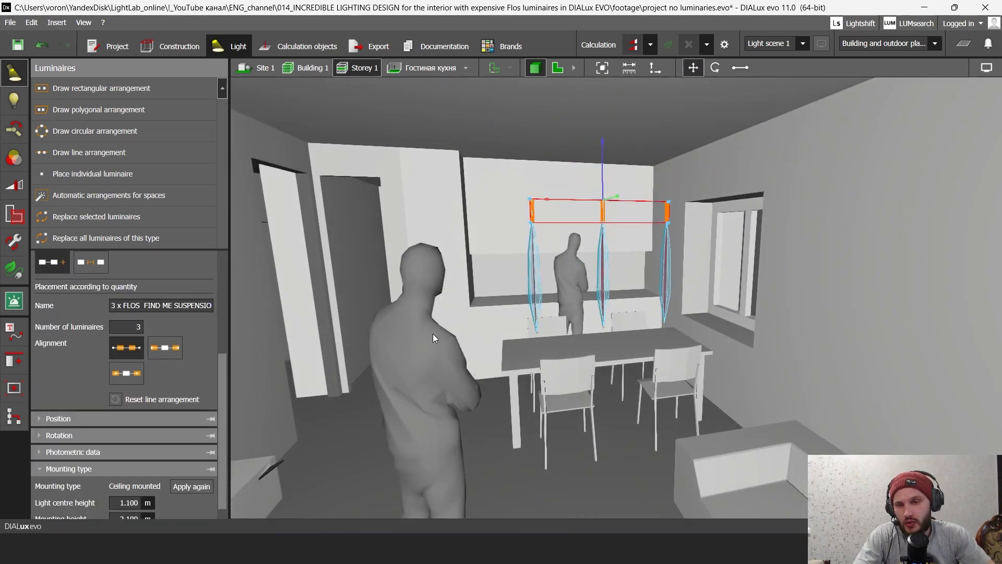
left_click_drag(220, 377, 221, 430)
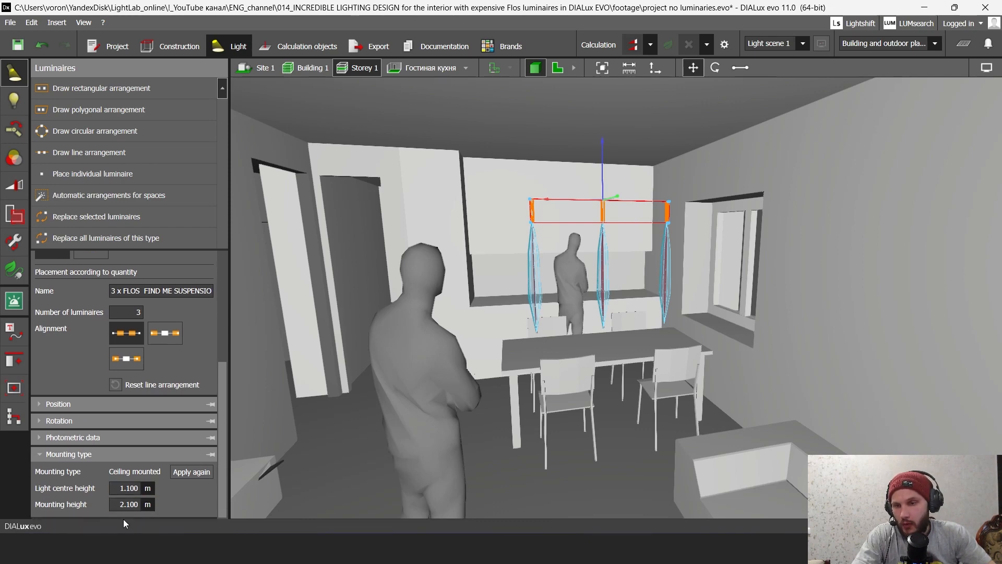
type("2")
key("Return")
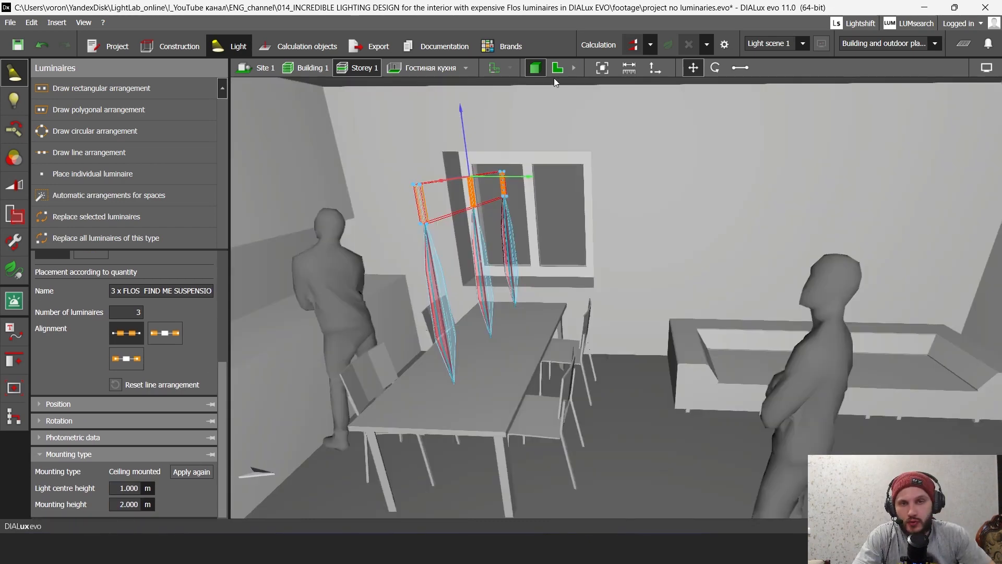
Step: Switch to plan view and choose Vertical cylinder as the active object under Construction's furniture and objects
left_click(557, 72)
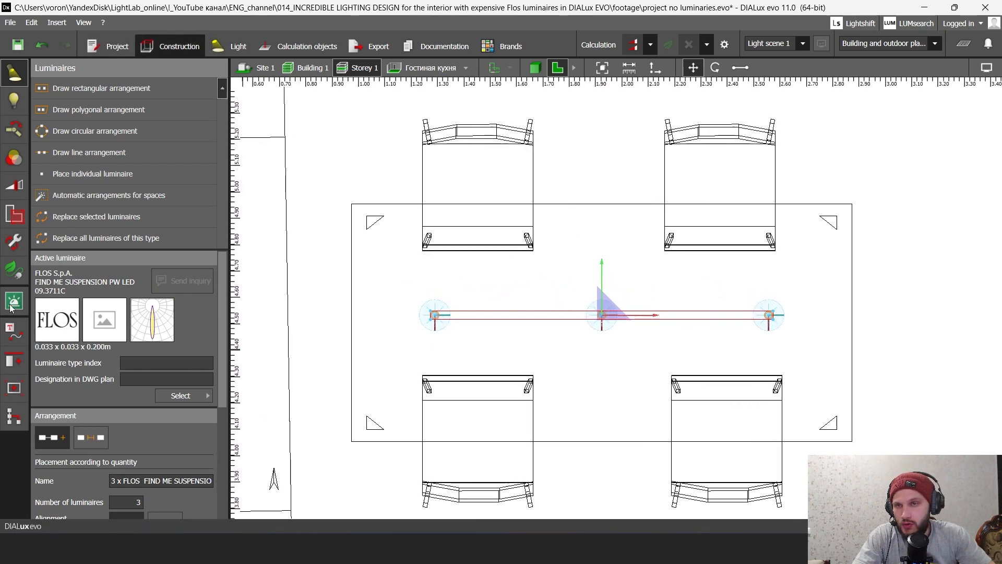
left_click(16, 224)
left_click(16, 246)
left_click(14, 363)
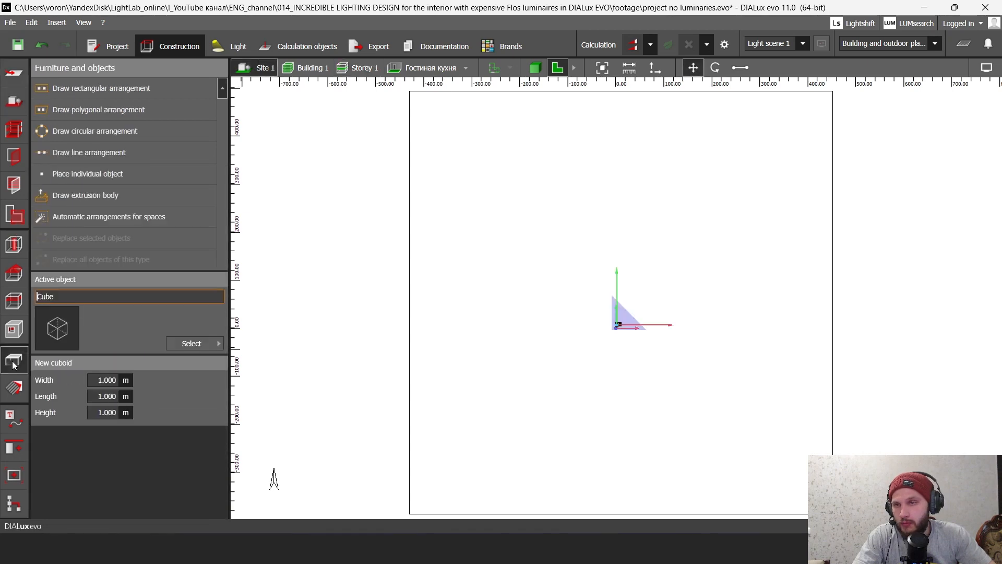
left_click(200, 344)
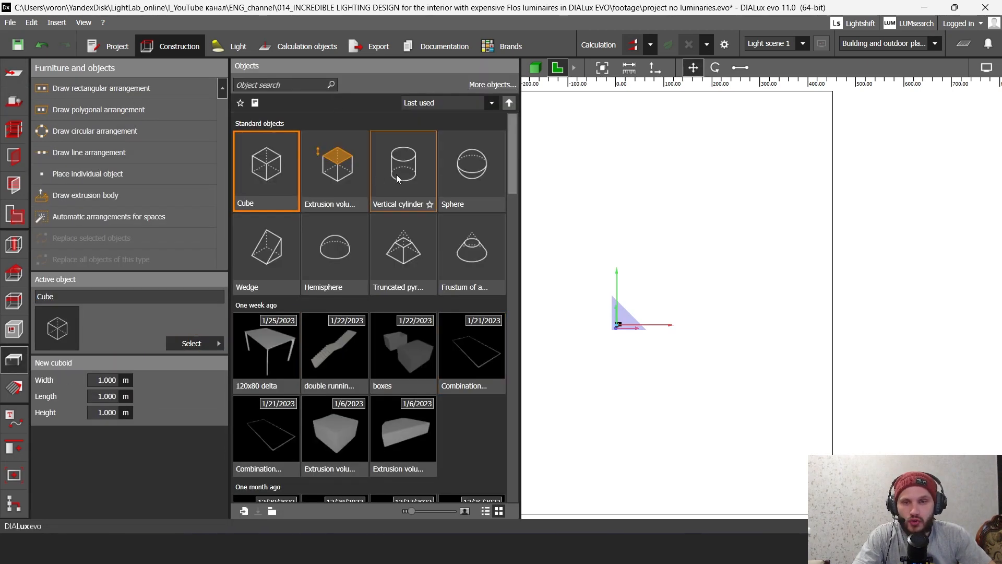
left_click(403, 172)
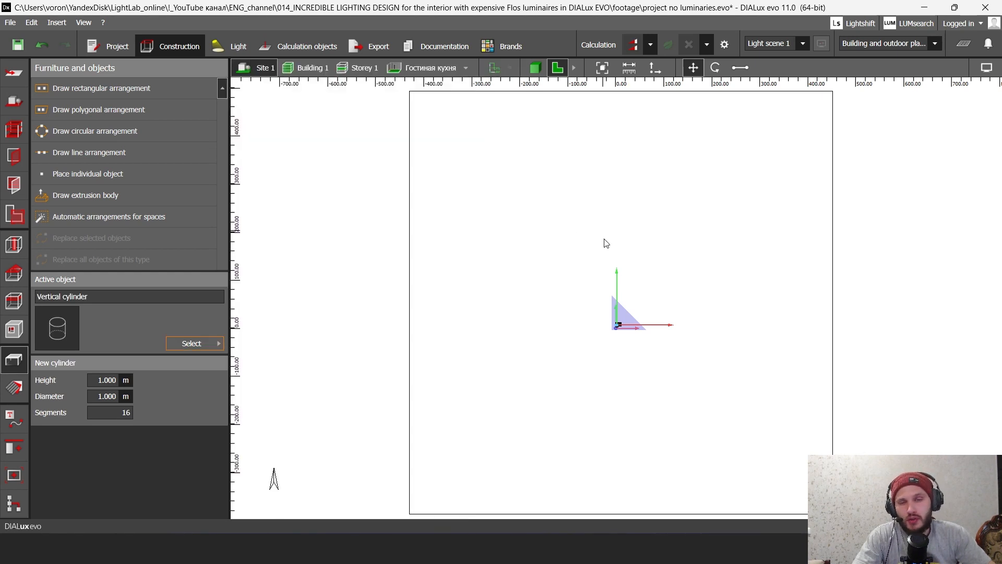
Step: Place a vertical cylinder on Storey 1 and centre it on the pendant nearest the window, at about X 1.290 m, Y 4.532 m
left_click(365, 69)
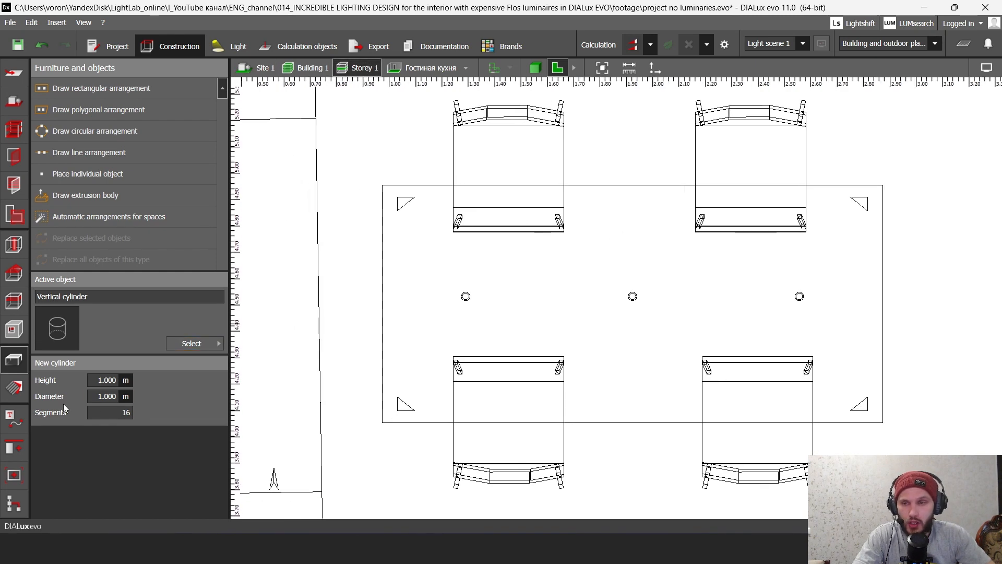
left_click(510, 296)
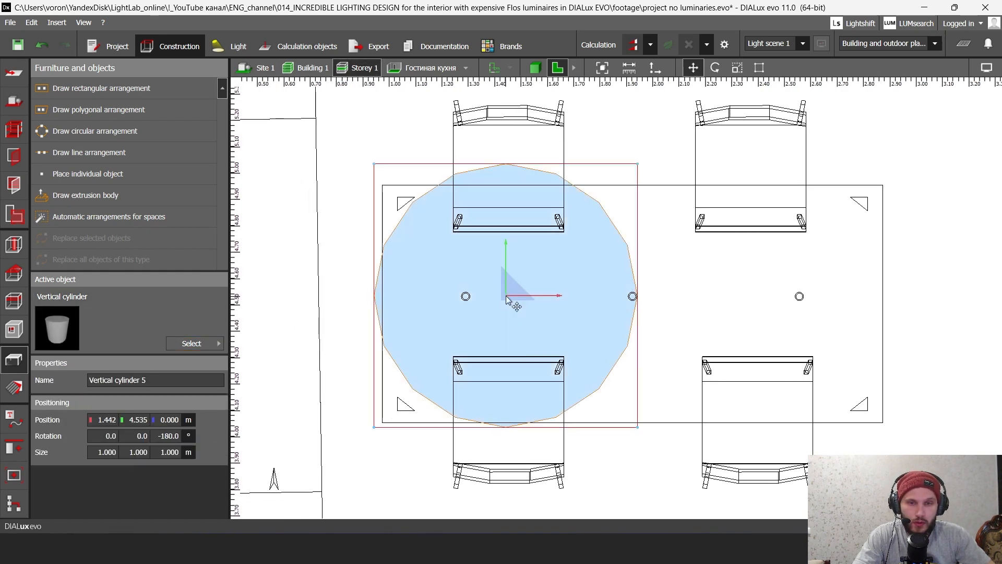
scroll(522, 290, "up", 3)
left_click_drag(522, 290, 438, 291)
scroll(420, 301, "up", 2)
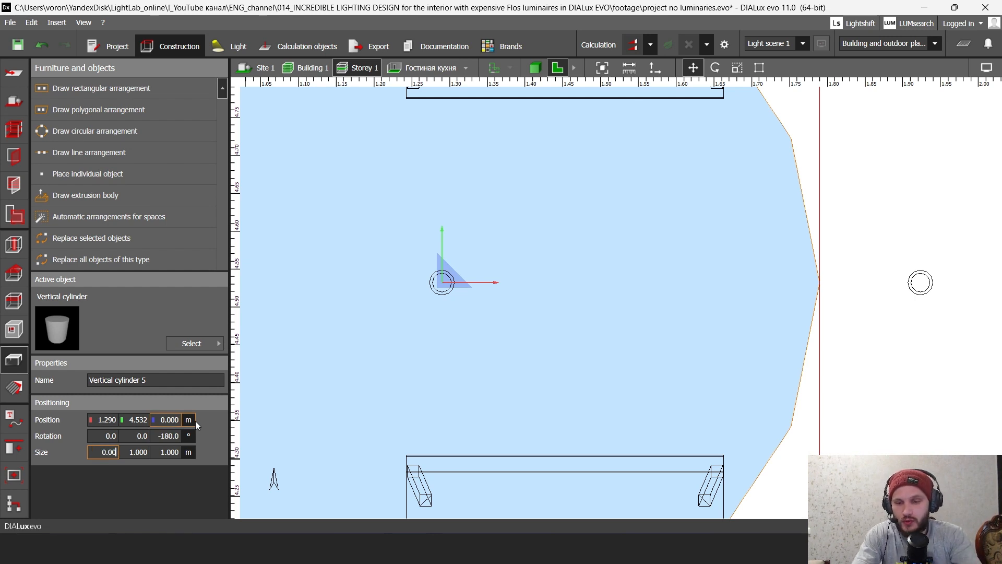
Step: Set the vertical cylinder's X and Y sizes to 0.005 m each to make it as thin as a cable
type("5")
key("Return")
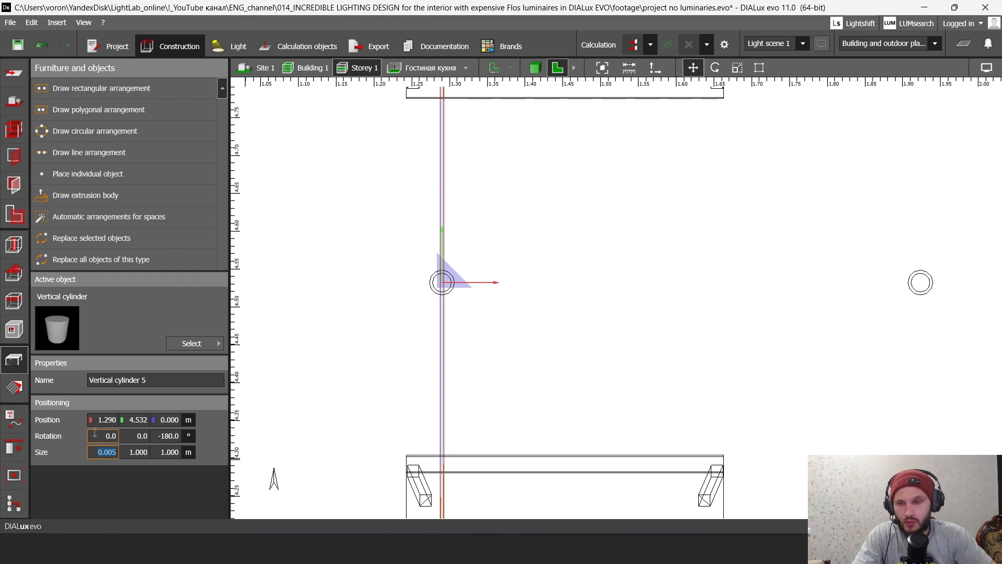
key("Tab")
type("0.005")
key("Return")
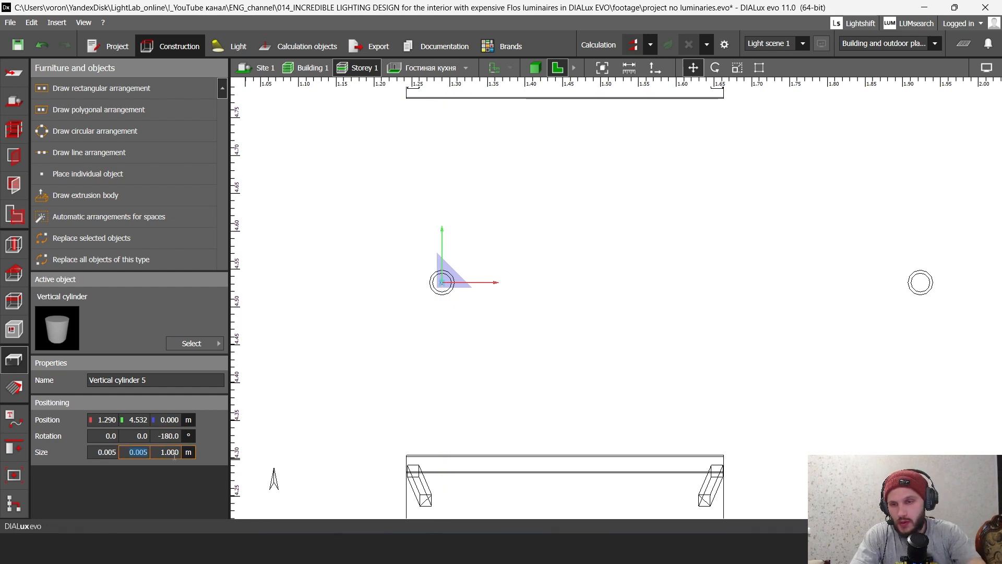
Step: In front view, raise the thin cylinder to a height of 2.000 m so it starts at the pendant's upper end, and check it in 3D
scroll(425, 303, "up", 5)
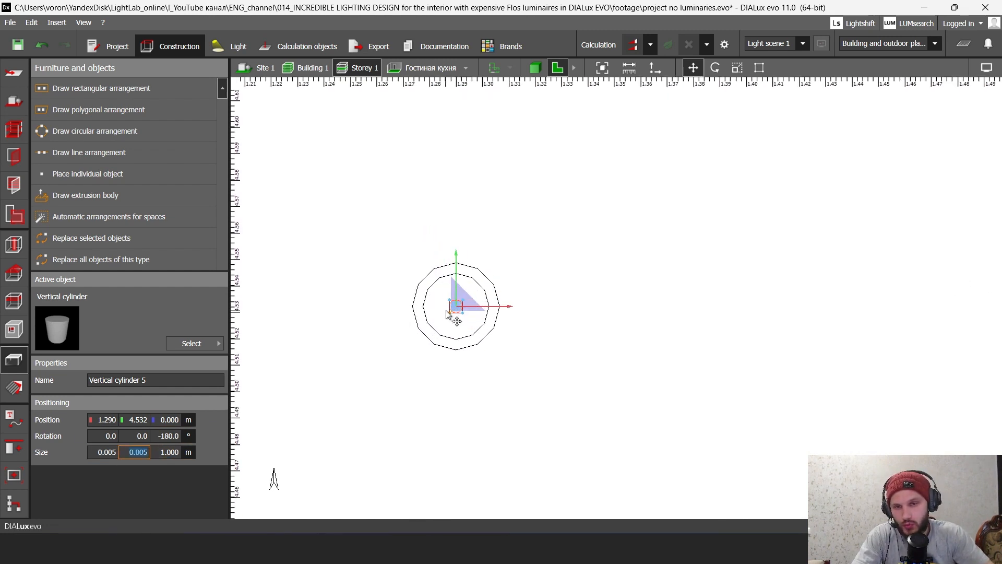
left_click(573, 68)
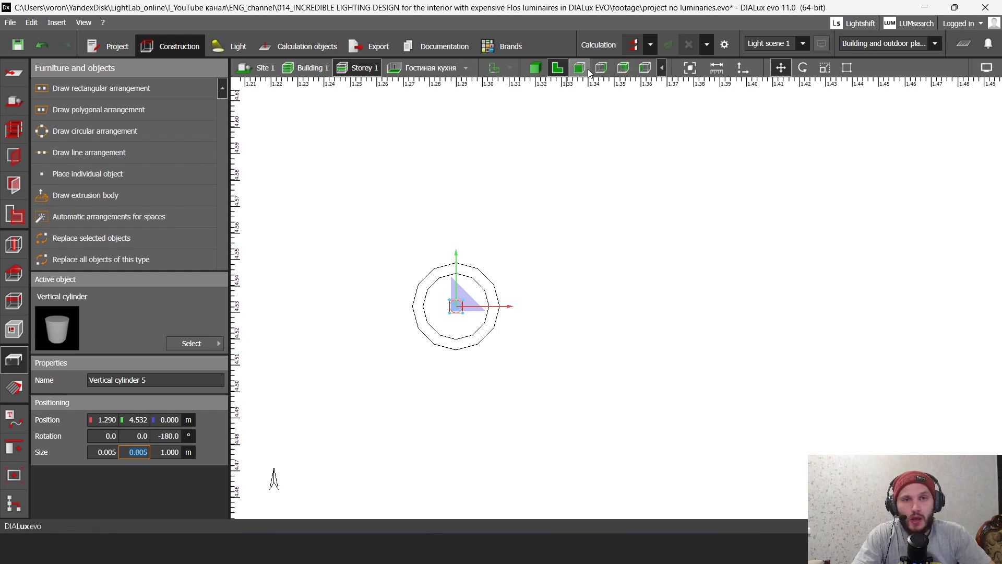
left_click(588, 72)
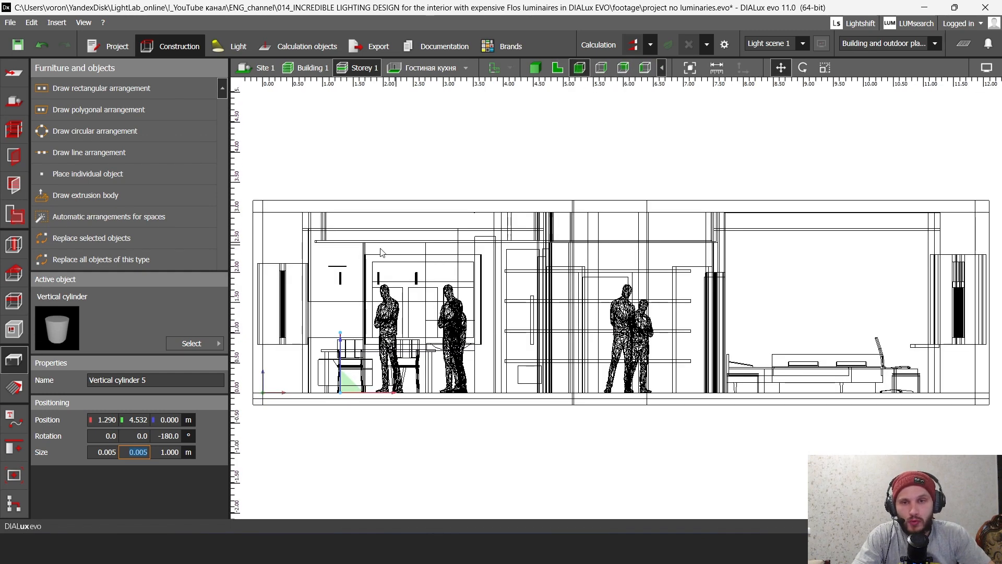
scroll(427, 306, "up", 1)
left_click_drag(427, 305, 427, 178)
scroll(405, 311, "up", 8)
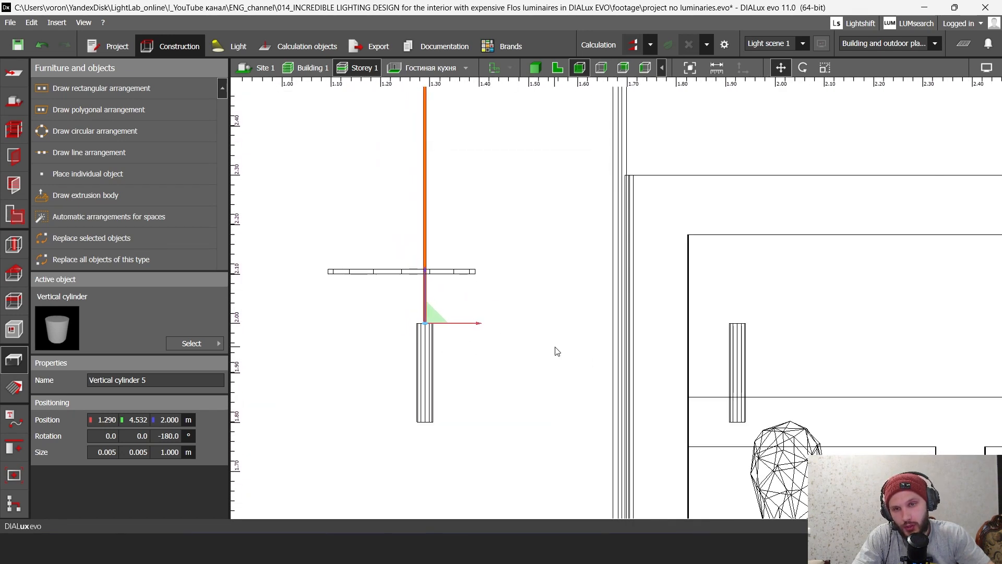
left_click(535, 68)
scroll(563, 246, "up", 3)
left_click(547, 171)
left_click(562, 148)
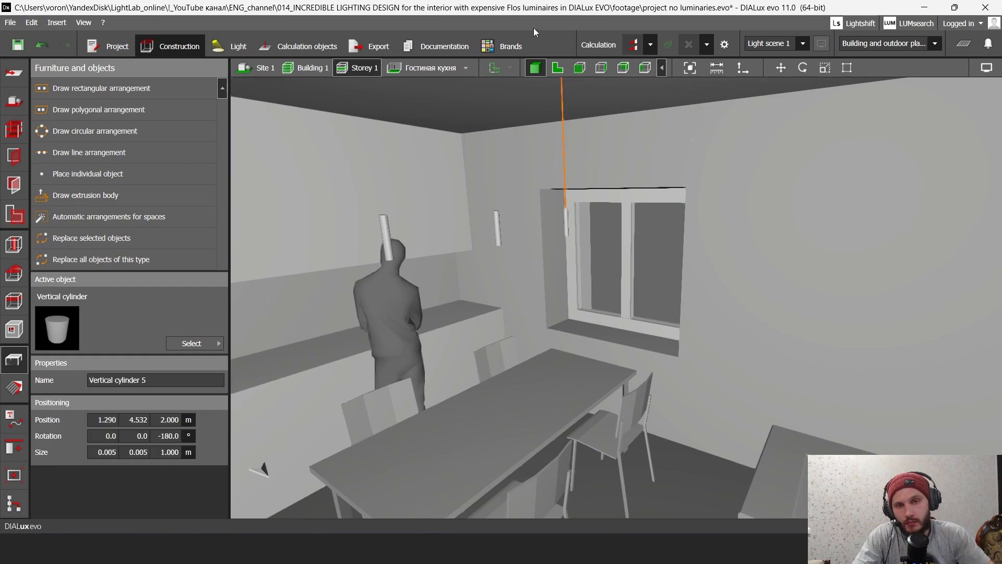
Step: In plan view, copy the cable cylinder onto the other two pendants, at X 1.923 m and X 2.557 m along Y 4.532 m
left_click(565, 63)
scroll(496, 245, "down", 3)
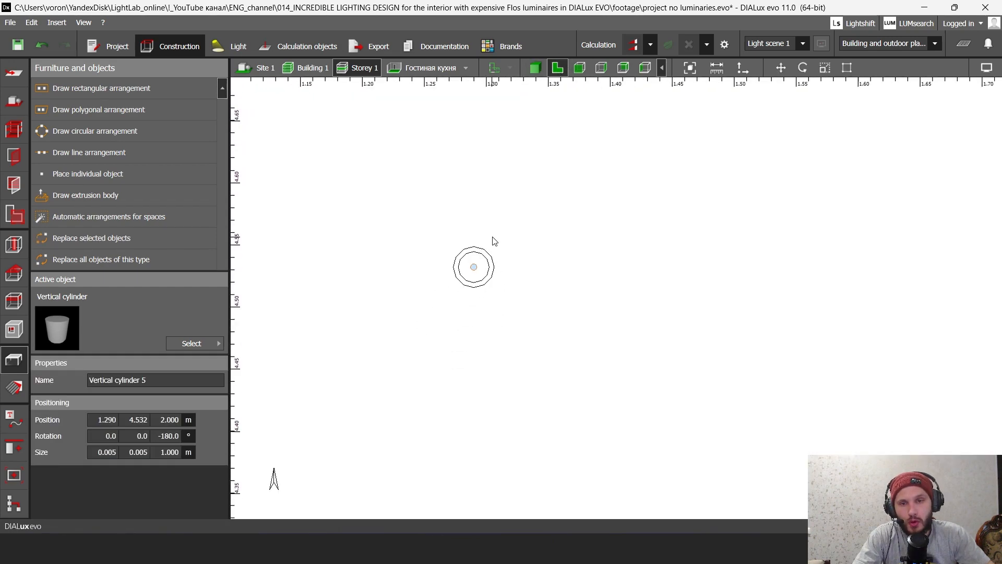
key("ctrl+v")
left_click_drag(522, 253, 853, 253)
middle_click_drag(847, 273, 589, 309)
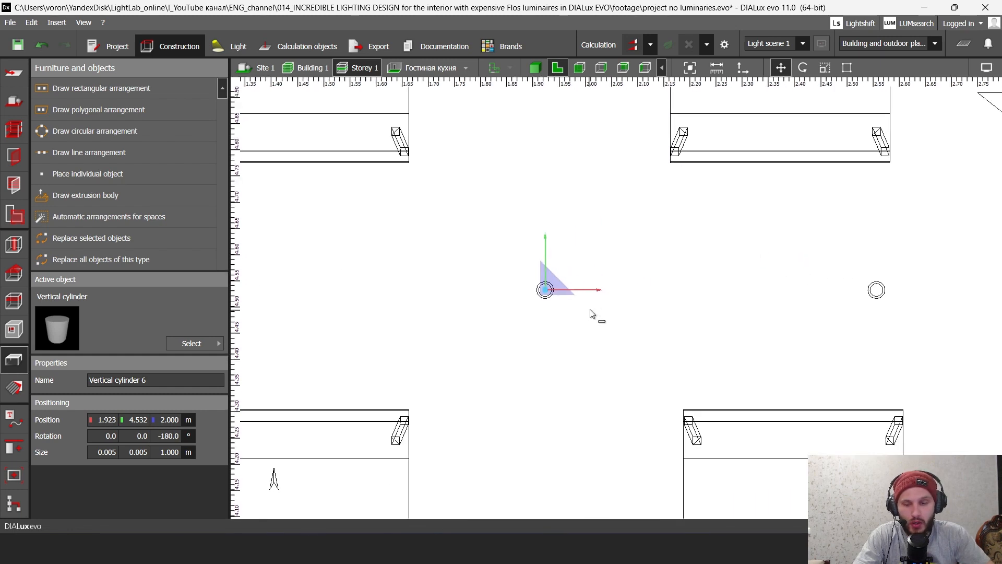
key("ctrl+v")
left_click_drag(602, 298, 928, 293)
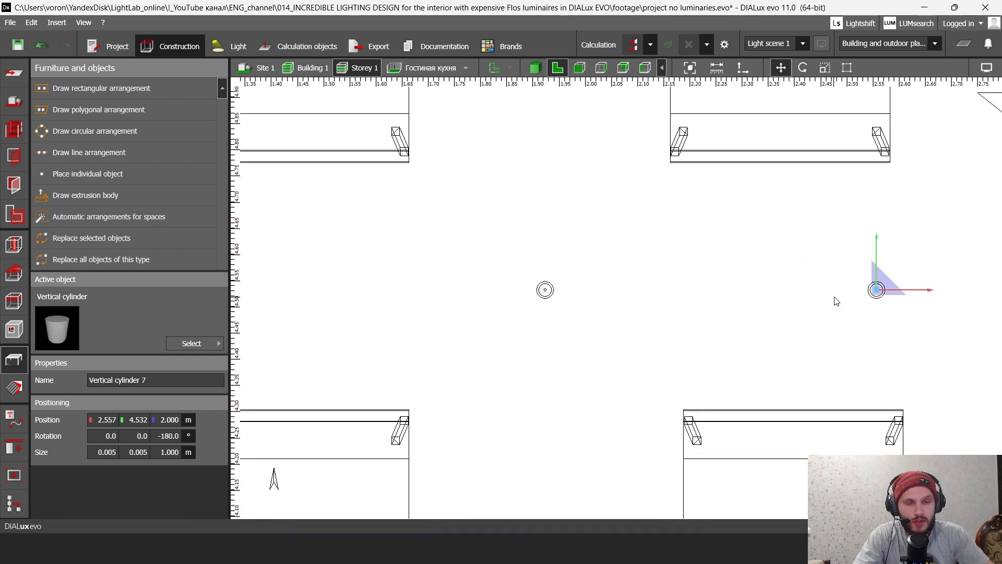
Step: Run the lighting calculation and examine the lit dining table and suspension cables in the 3D view
scroll(675, 368, "down", 3)
middle_click_drag(676, 368, 554, 432)
left_click(632, 45)
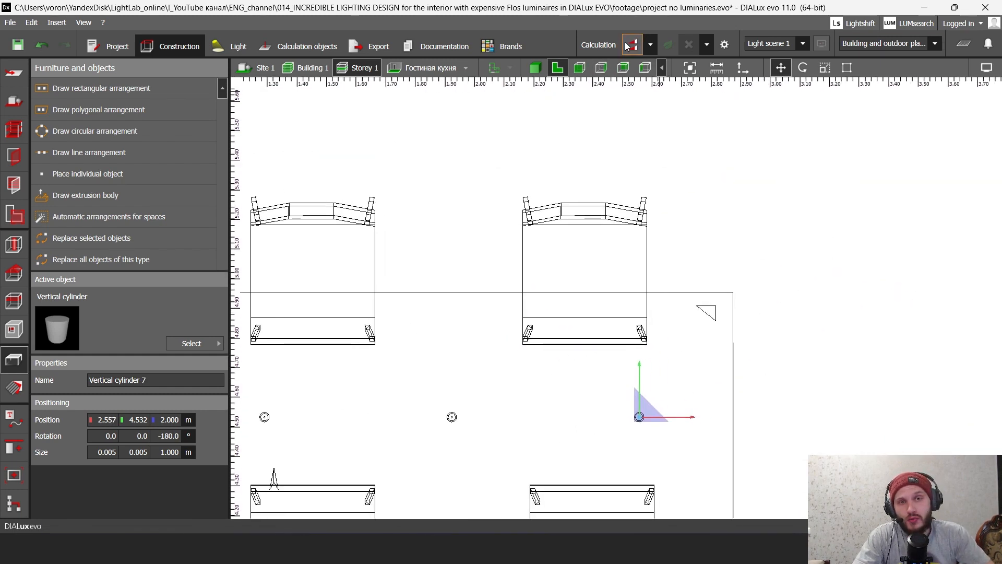
left_click(534, 67)
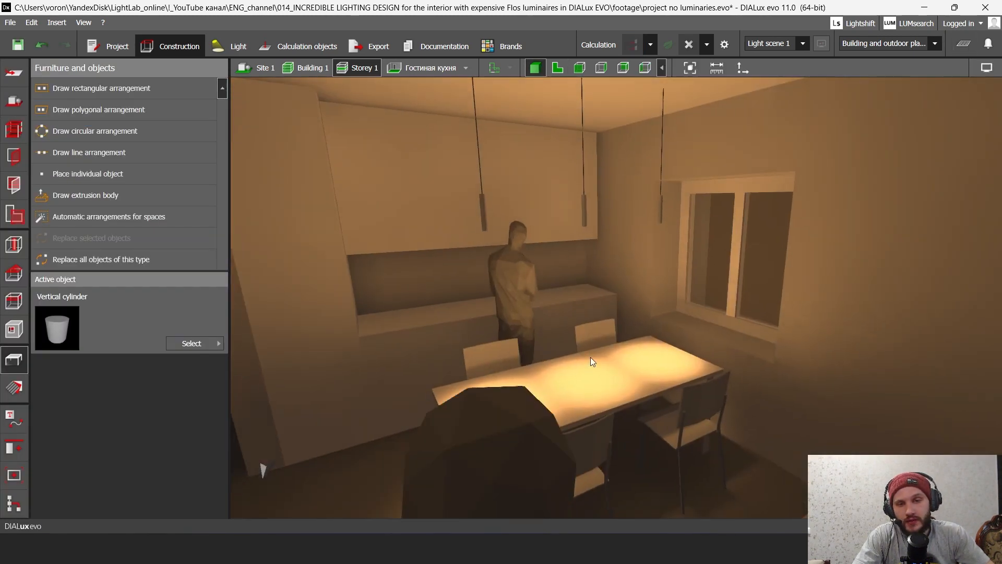
right_click_drag(590, 357, 665, 340)
middle_click_drag(472, 359, 535, 337)
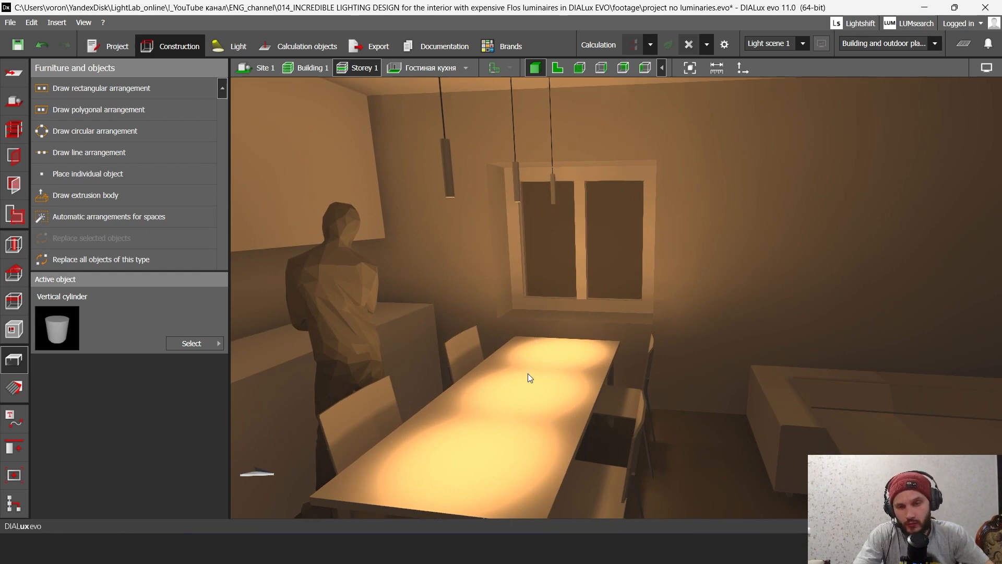
Step: Switch to the browser's Find Me 1 Suspension page, open the related Find Me family and look through its products
left_click(280, 547)
scroll(412, 360, "up", 1)
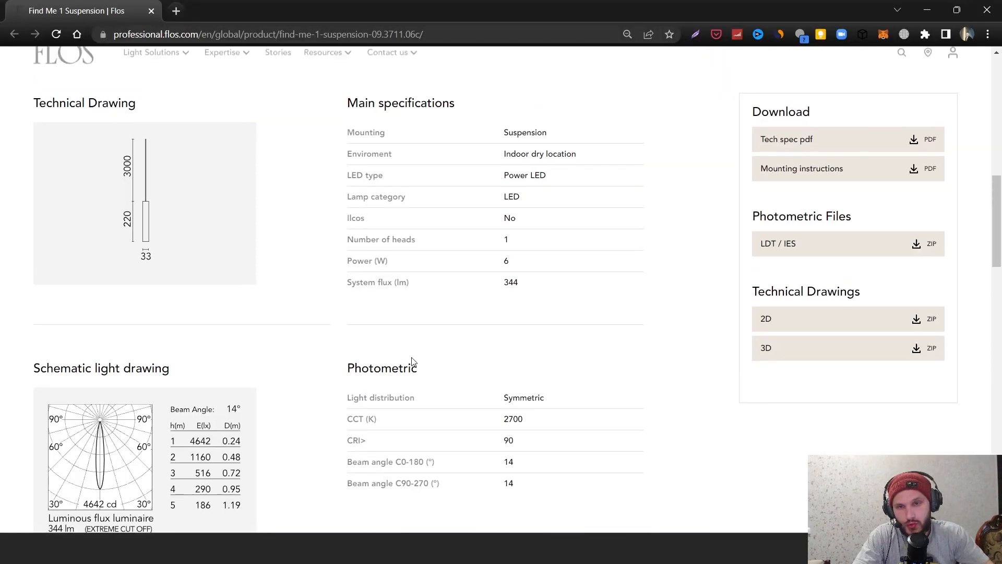
scroll(412, 360, "up", 10)
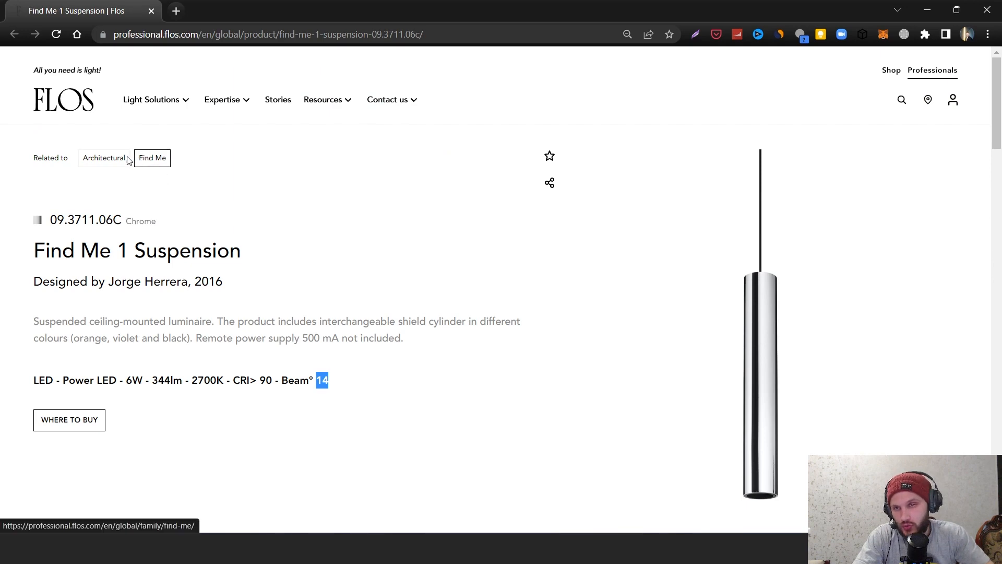
left_click(154, 158)
scroll(435, 308, "down", 10)
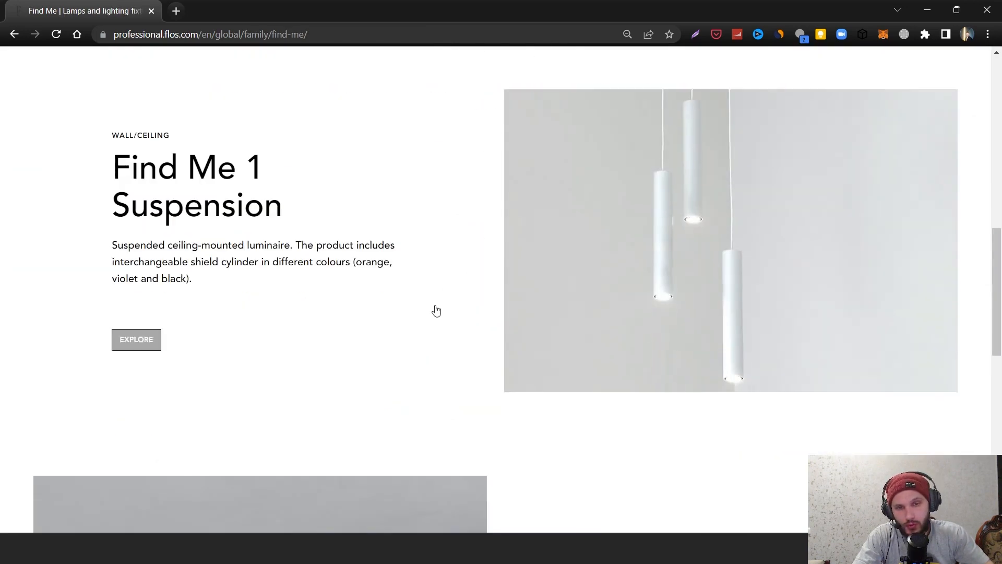
scroll(599, 331, "down", 8)
scroll(595, 329, "up", 12)
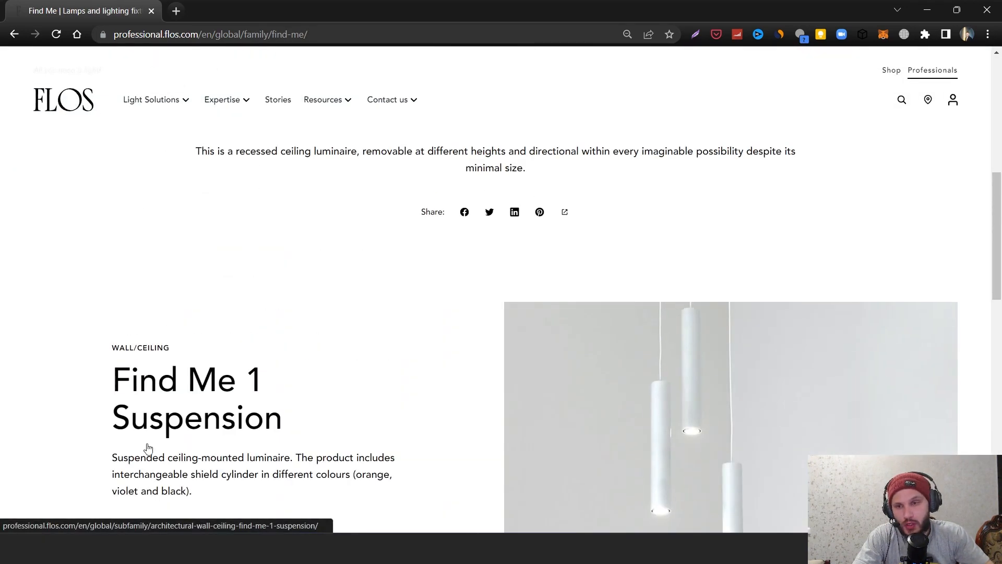
Step: Open the Find Me 1 Suspension model page from its family entry and browse the luminaire's picture gallery
scroll(149, 448, "down", 4)
left_click(134, 356)
scroll(340, 317, "down", 10)
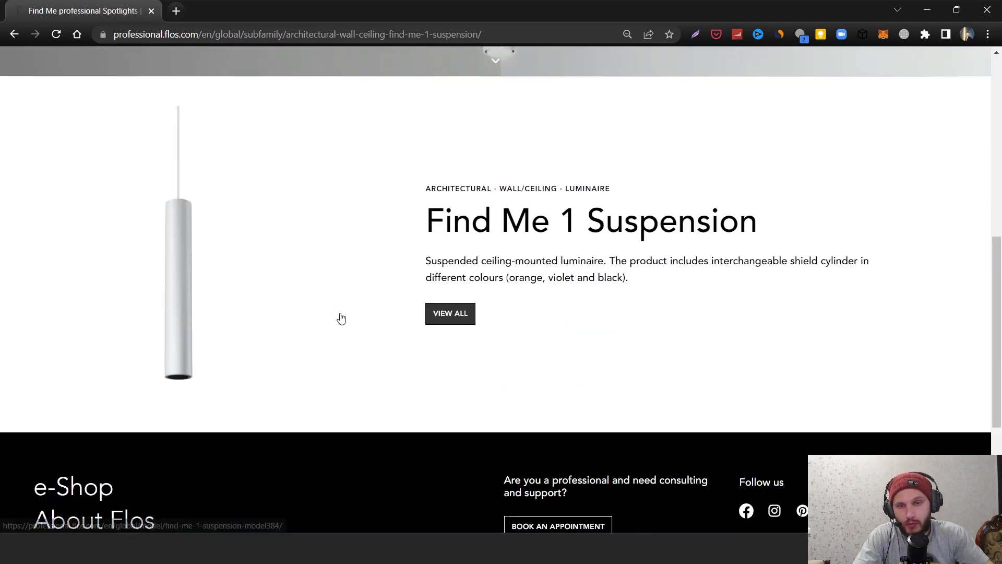
left_click(460, 188)
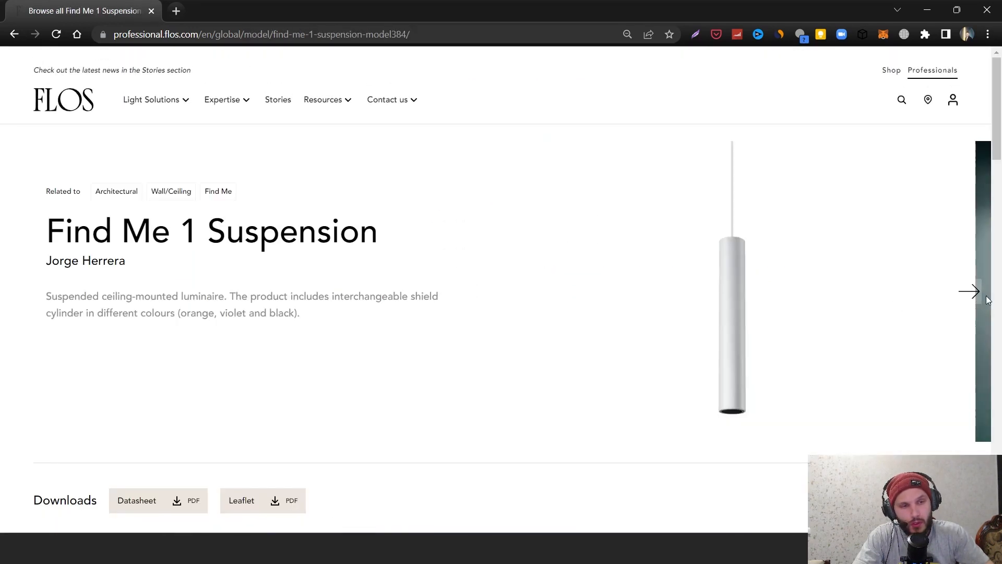
left_click(967, 292)
left_click_drag(898, 312, 503, 314)
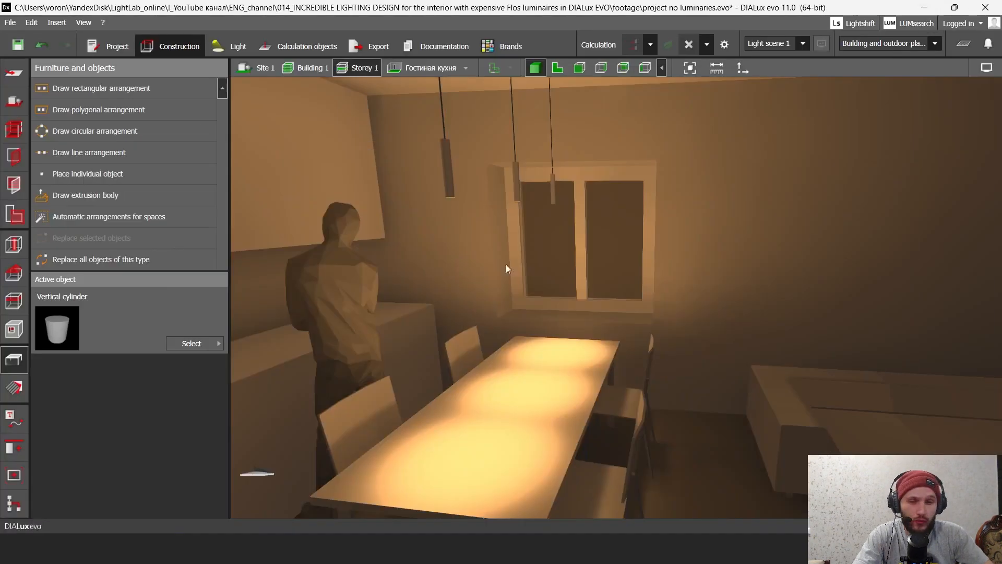
Step: Back in DIALux evo, examine the dining area's light distribution in false colours and return to the normal rendering
right_click_drag(505, 264, 487, 406)
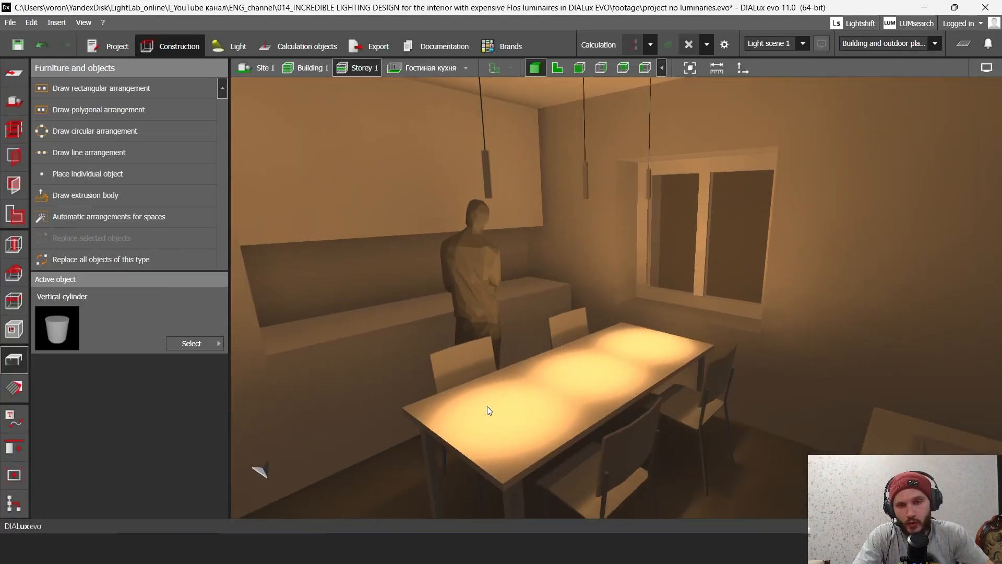
left_click(987, 67)
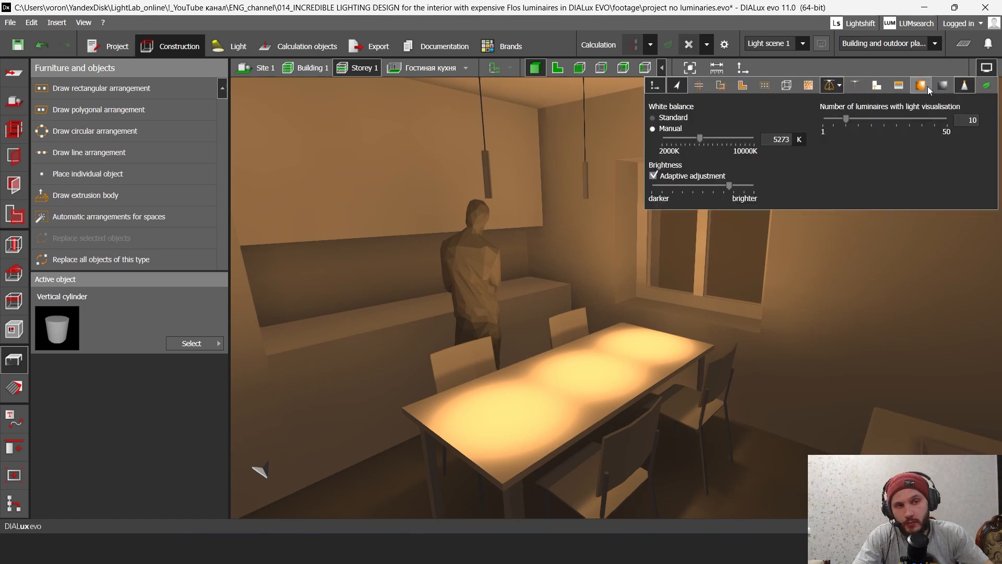
left_click(922, 85)
left_click(505, 248)
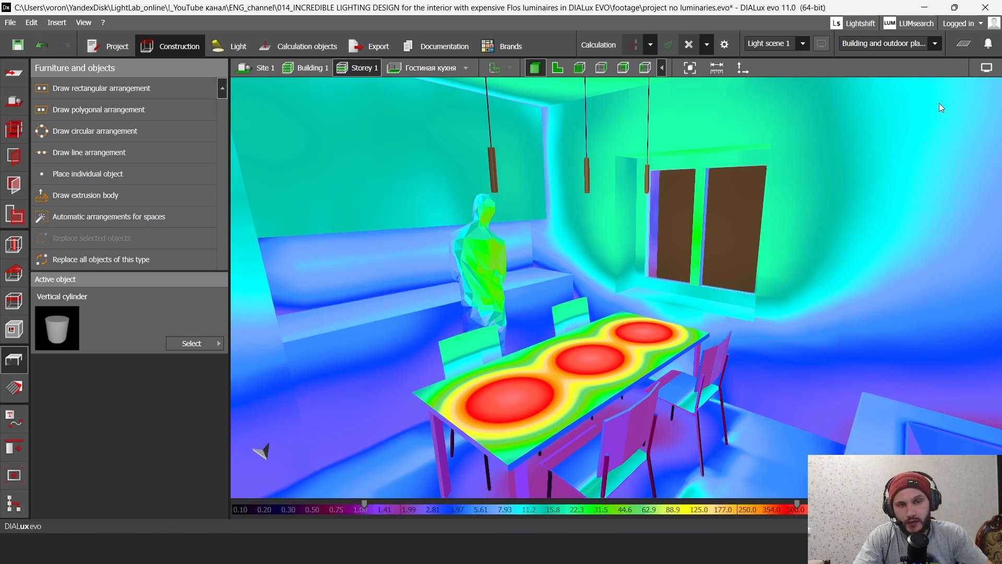
left_click(986, 68)
left_click(921, 87)
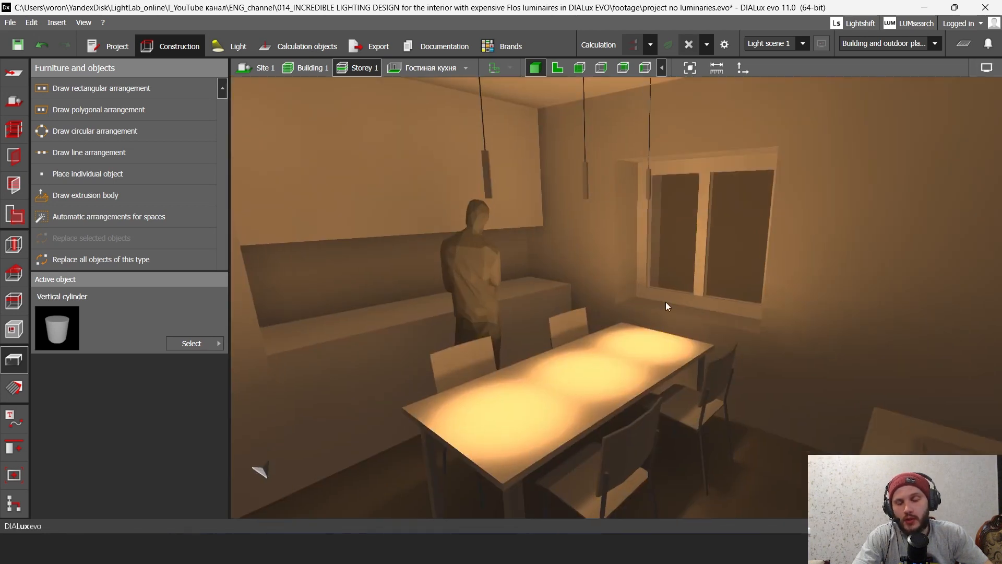
Step: Switch to the 001_specification.xlsx workbook in Excel and open the product link of the OK luminaire
right_click_drag(563, 311, 675, 338)
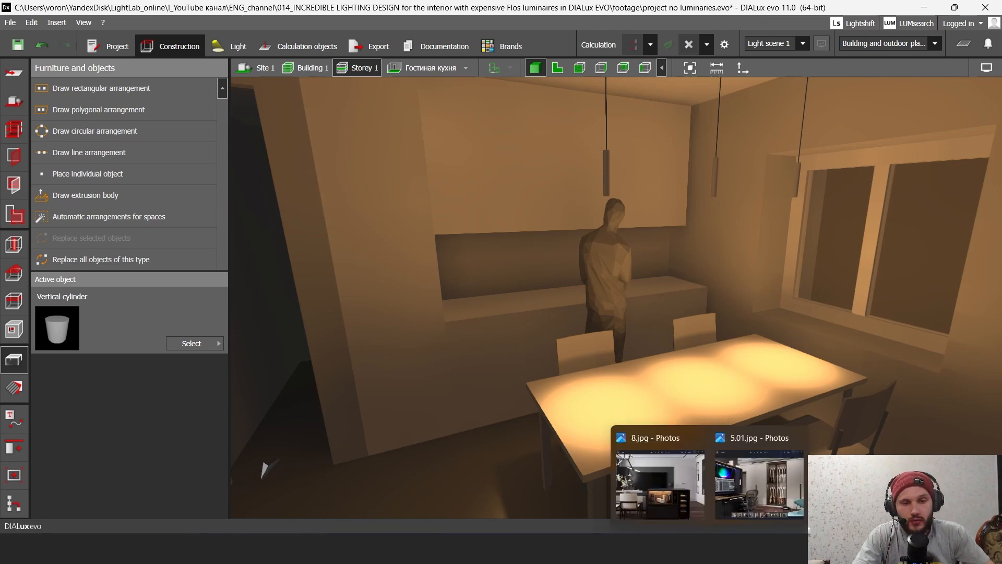
left_click(679, 548)
left_click(291, 295)
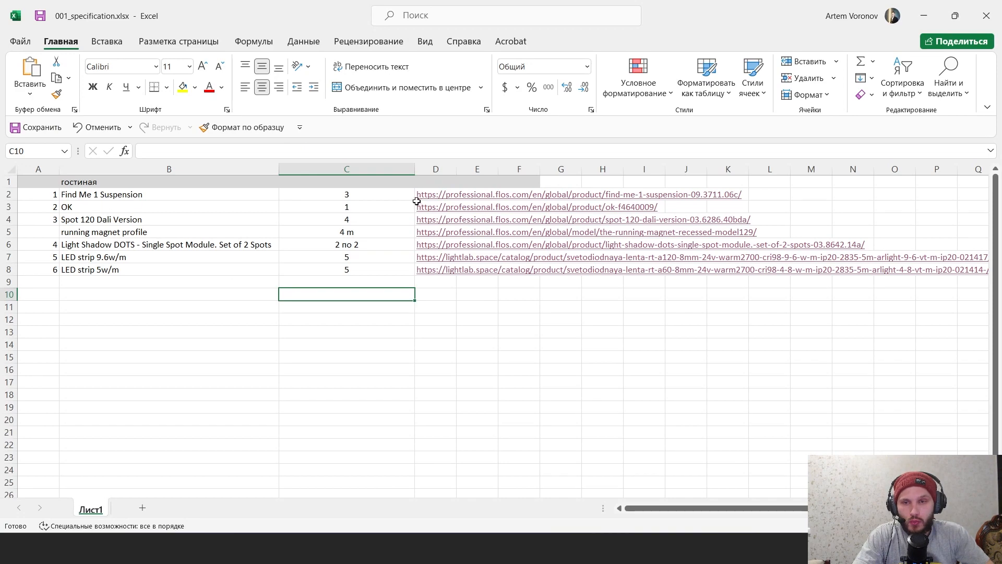
left_click(433, 208)
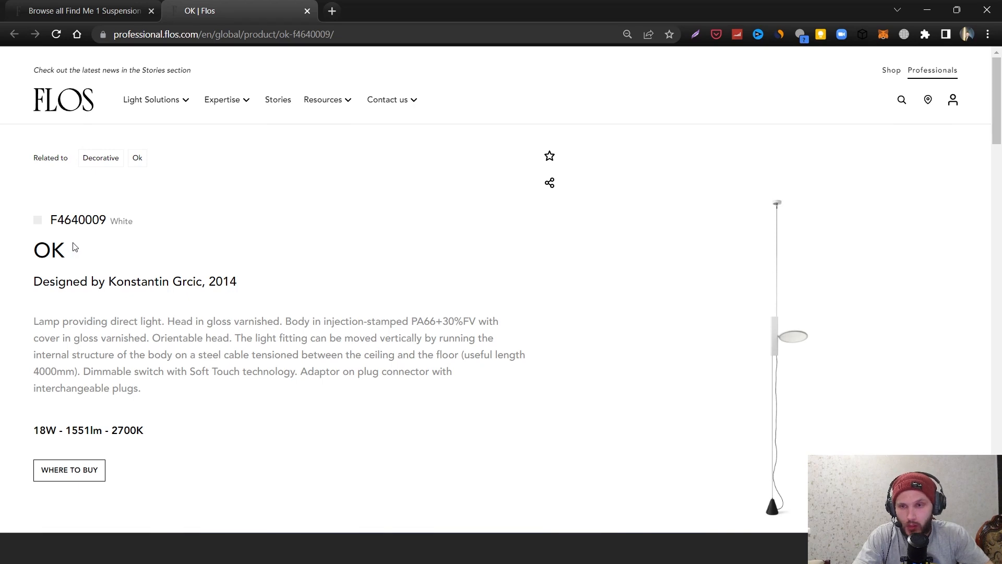
Step: View the OK lamp's enlarged images through to its light distribution diagram and close the gallery
mouse_move(765, 263)
left_click(765, 343)
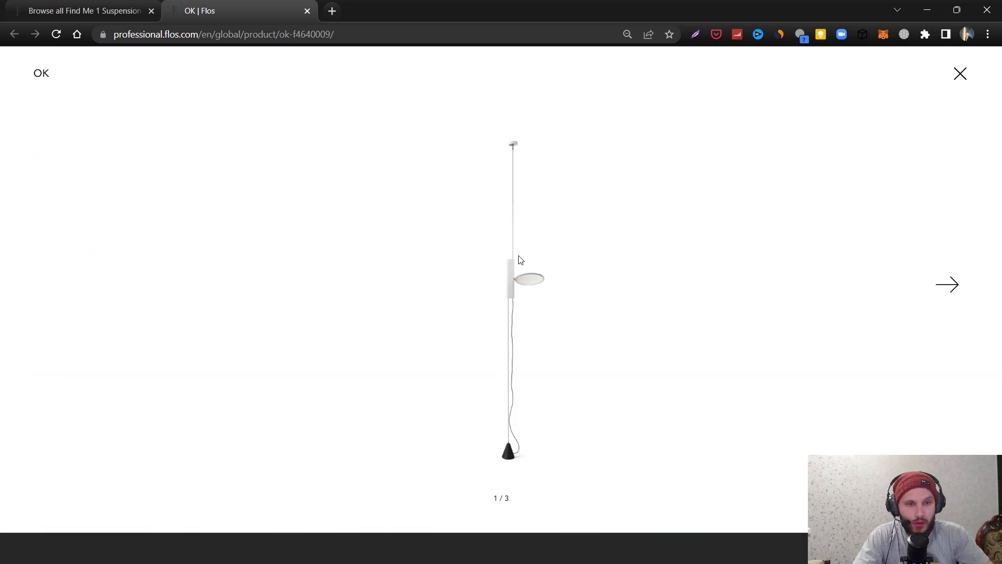
left_click(947, 284)
left_click(947, 284)
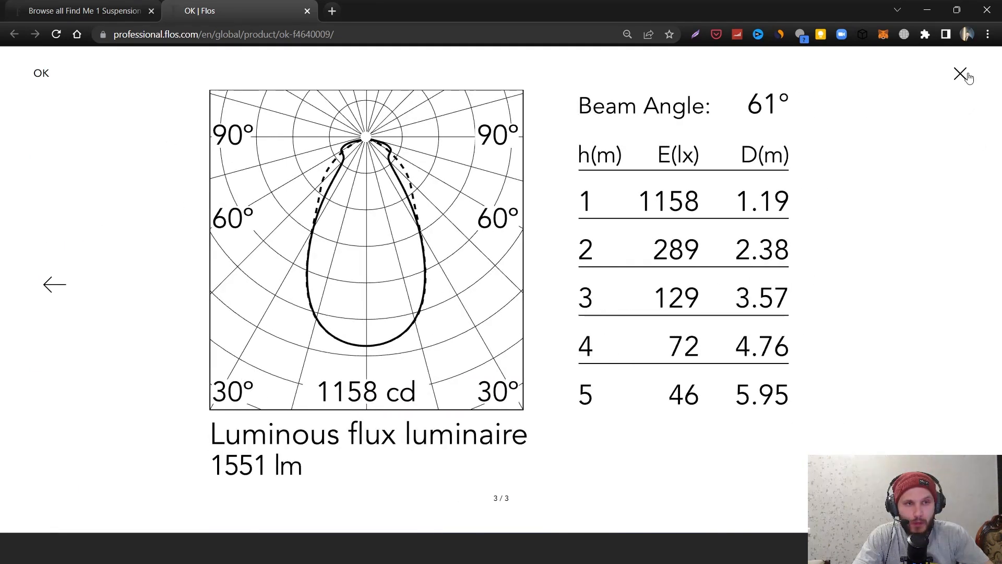
left_click(961, 74)
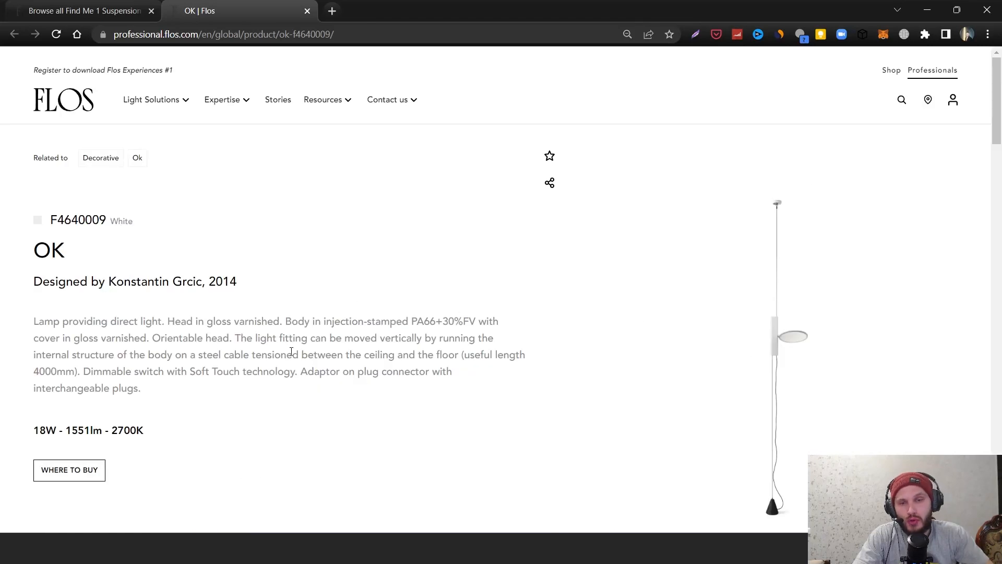
Step: Download the OK lamp's LDT / IES photometric file to the Downloads folder as F46400WOK_18W-LED (1).LDT
scroll(210, 349, "down", 5)
scroll(209, 350, "down", 7)
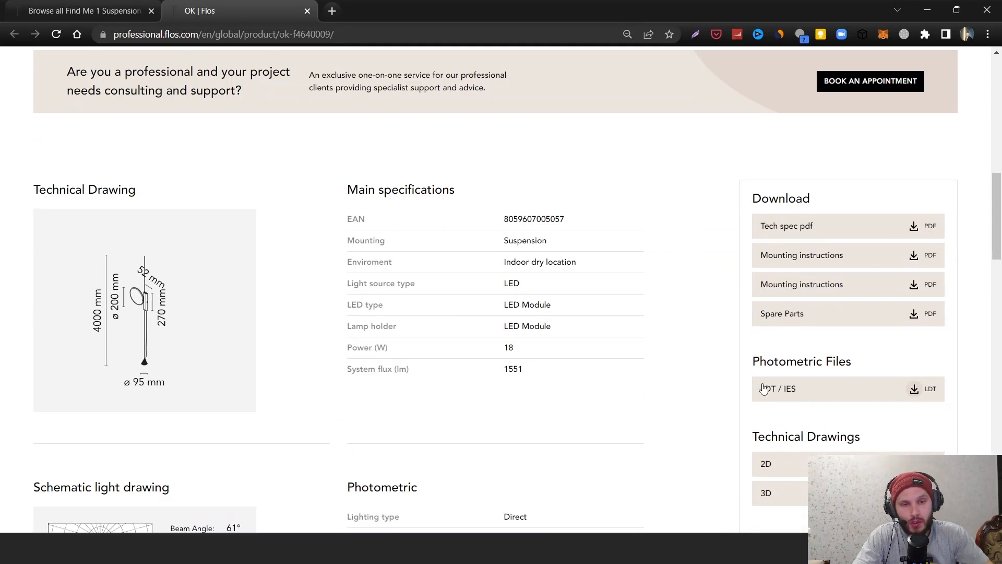
left_click_drag(739, 365, 848, 364)
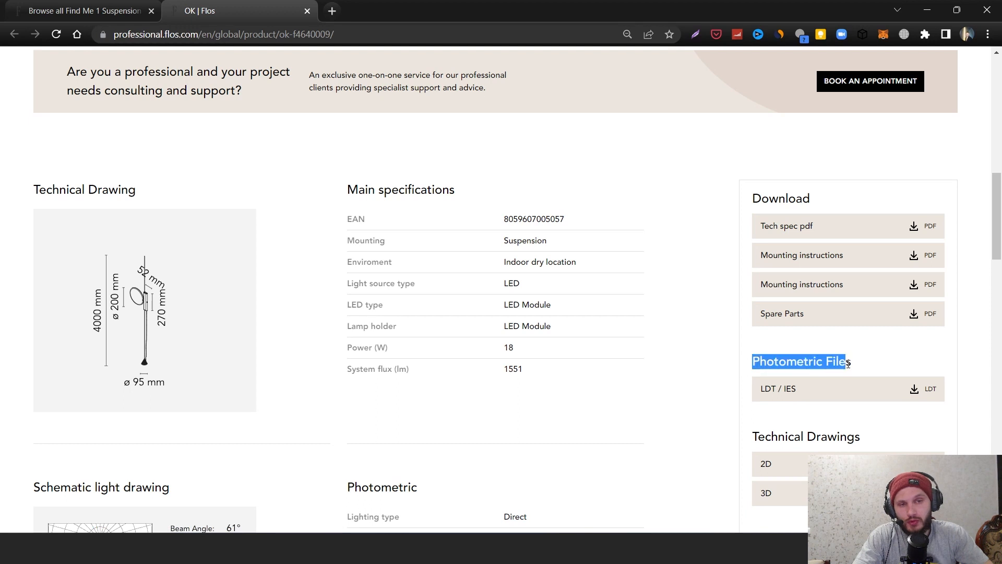
left_click(778, 390)
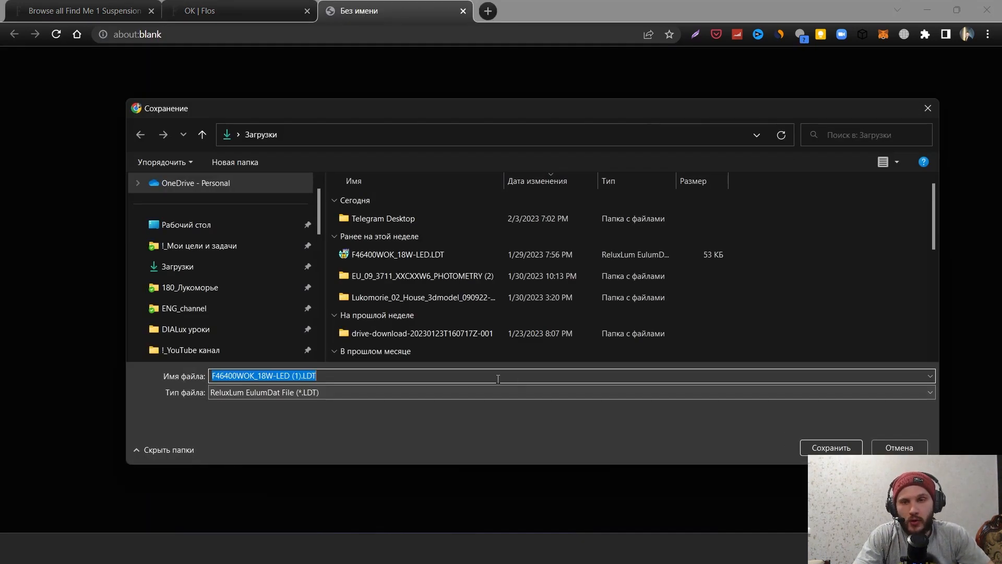
left_click(825, 443)
Step: Import the downloaded OK luminaire into the DIALux evo scene near the dining table, accept discarding the results, and switch to plan view
left_click_drag(24, 514, 470, 378)
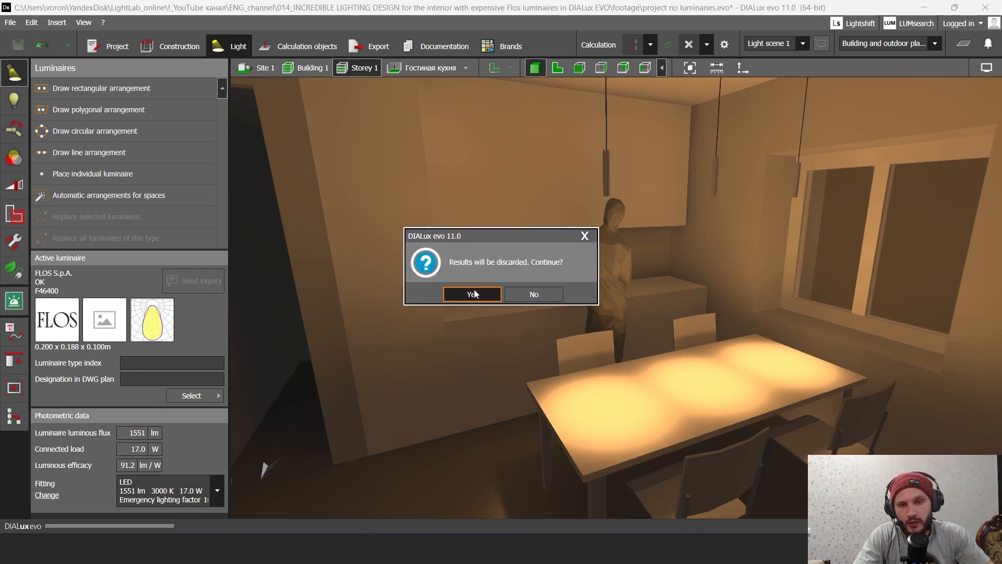
left_click(474, 290)
left_click(556, 69)
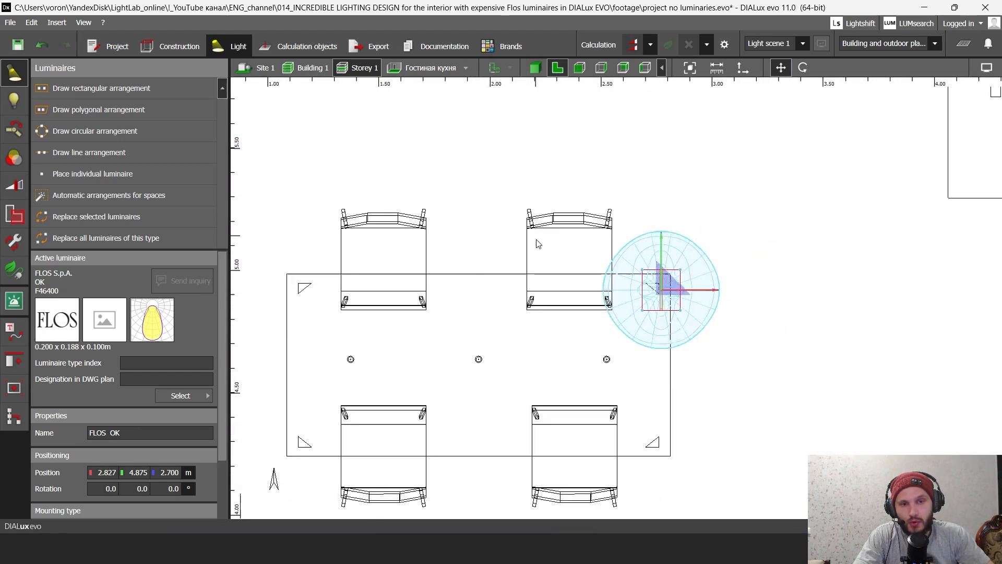
Step: Move the OK luminaire in plan to the wall end of the sofa near the window, at about X 1.533 m, Y 8.914 m
left_click_drag(562, 400, 504, 197)
scroll(504, 197, "up", 3)
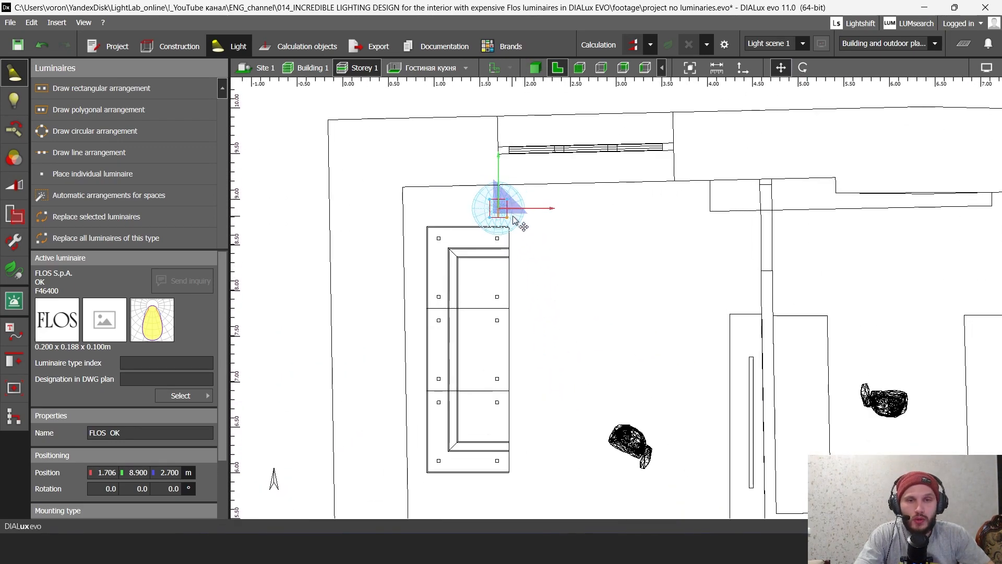
scroll(495, 208, "up", 2)
left_click_drag(533, 211, 516, 211)
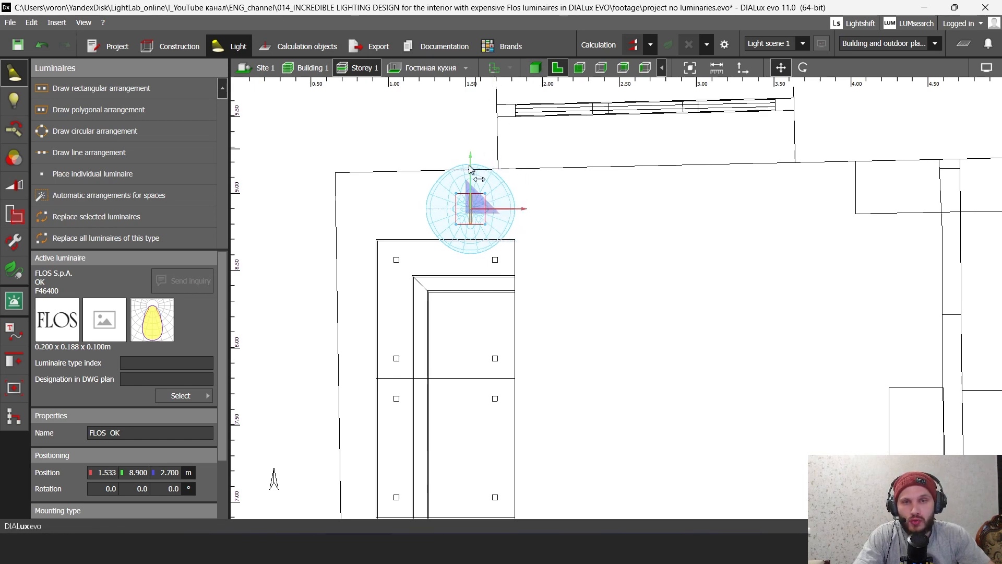
Step: Show the room in 3D and lower the OK luminaire above the sofa to a height of about 1.623 m
left_click(534, 68)
scroll(565, 253, "down", 4)
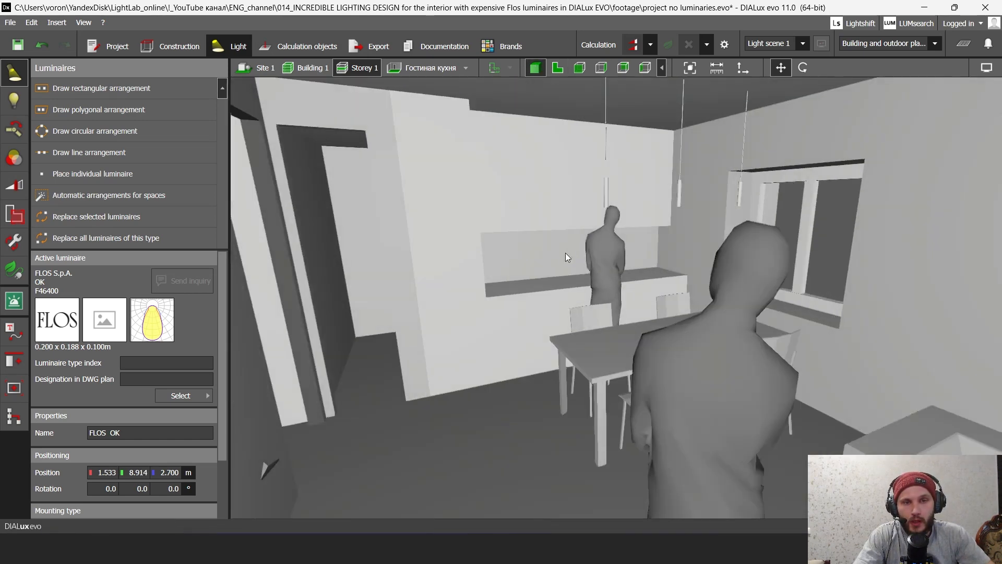
right_click_drag(565, 253, 744, 259)
scroll(740, 260, "up", 3)
middle_click_drag(740, 260, 625, 295)
scroll(603, 245, "up", 2)
scroll(626, 294, "up", 2)
right_click_drag(625, 294, 646, 298)
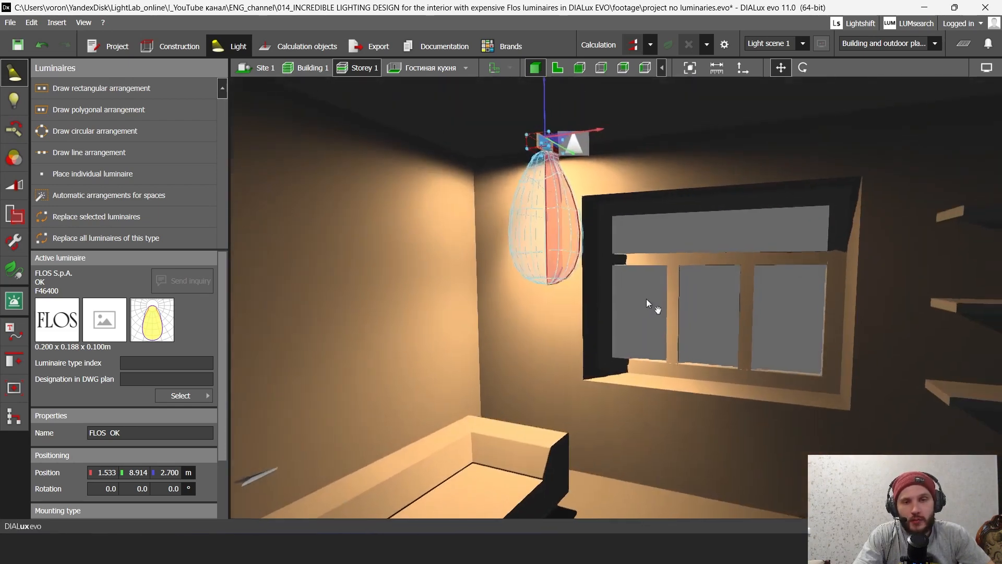
middle_click_drag(646, 298, 723, 300)
left_click_drag(634, 112, 622, 242)
middle_click_drag(683, 364, 668, 339)
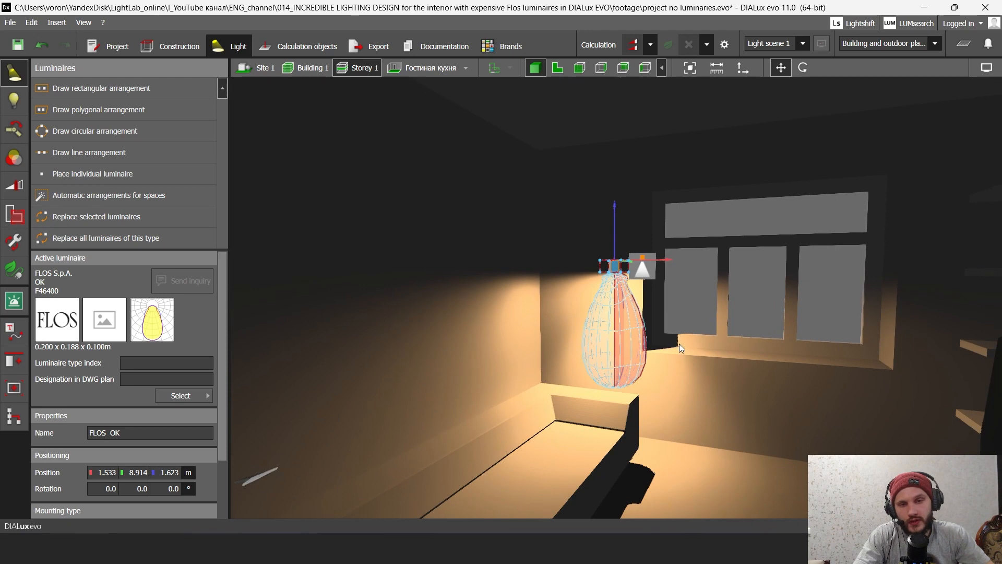
Step: Rotate the OK luminaire by -90° about its Y axis so that it shines horizontally
left_click(802, 68)
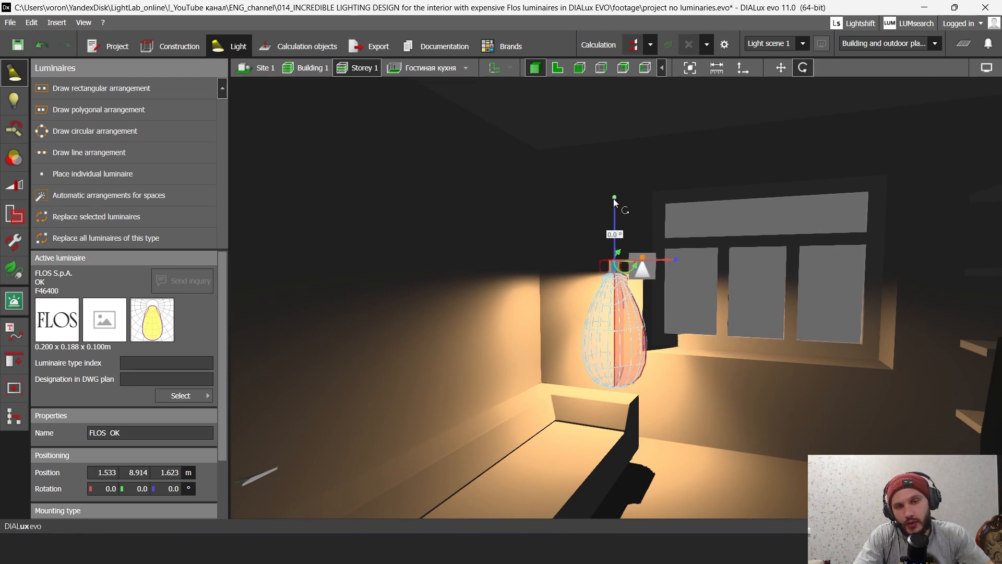
left_click_drag(614, 201, 574, 265)
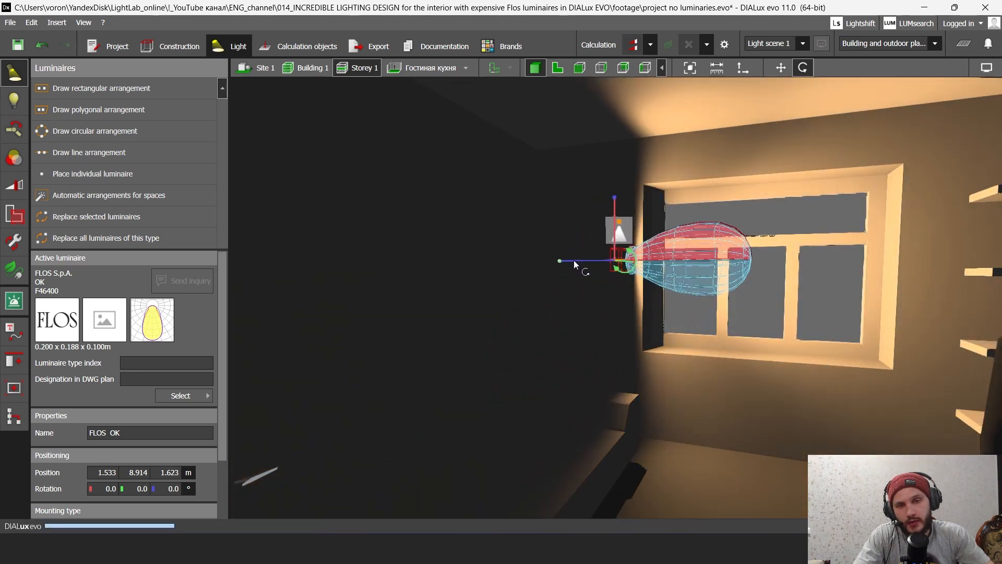
scroll(208, 402, "down", 2)
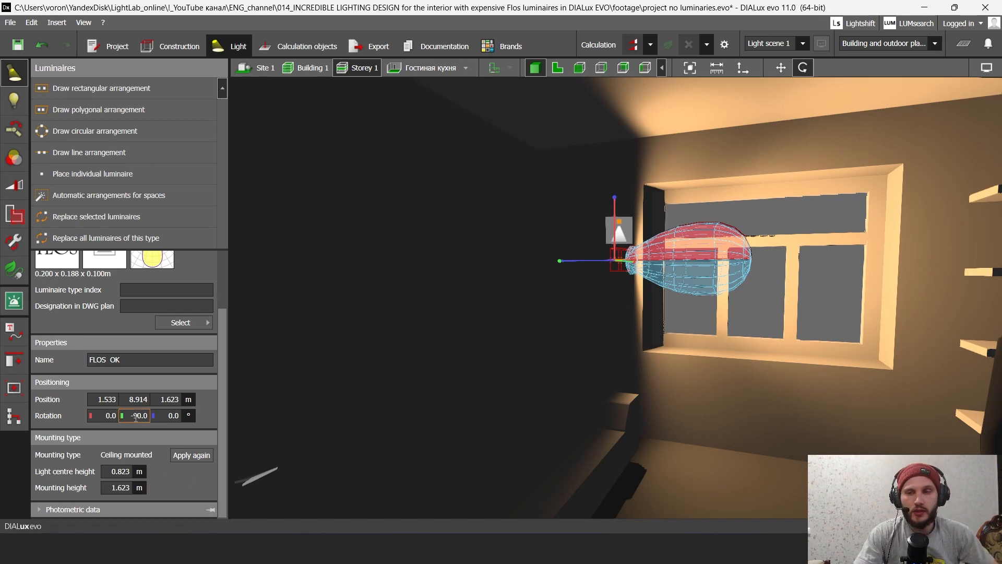
Step: Examine the rotated OK lamp's light on the room surfaces and its technical drawing on the Flos product page
right_click_drag(417, 364, 693, 382)
scroll(529, 362, "down", 2)
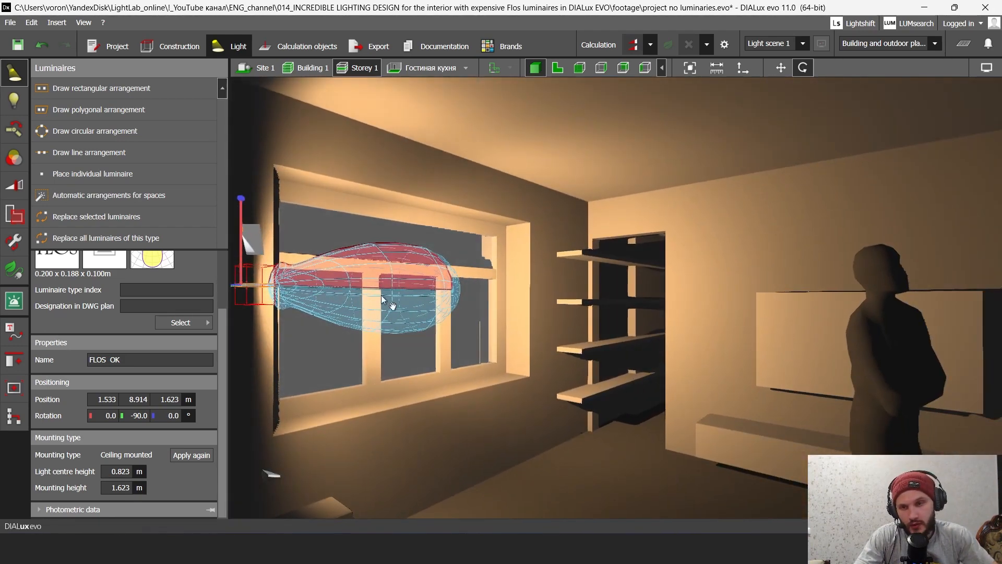
right_click_drag(381, 296, 614, 359)
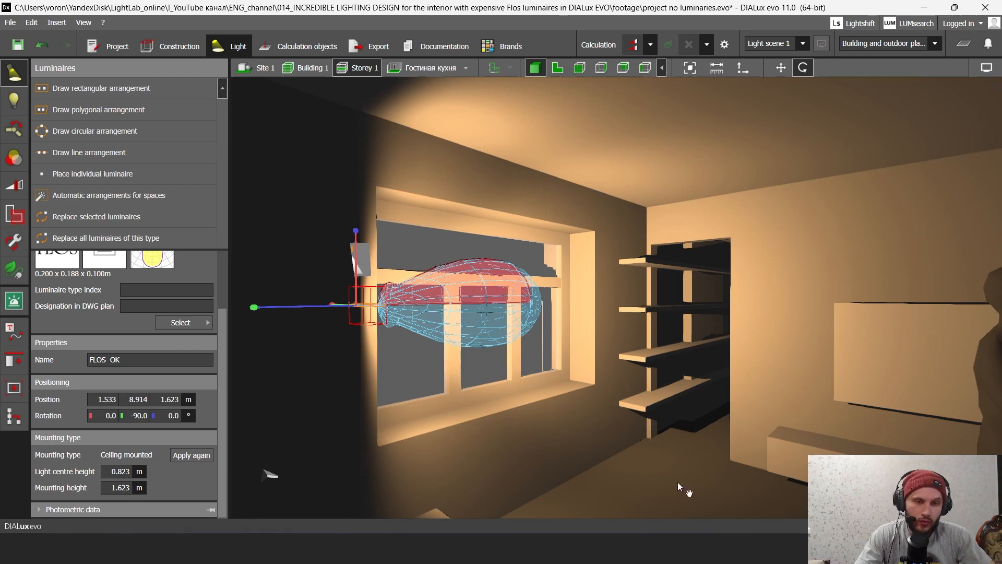
right_click_drag(678, 483, 727, 386)
left_click_drag(728, 384, 691, 369)
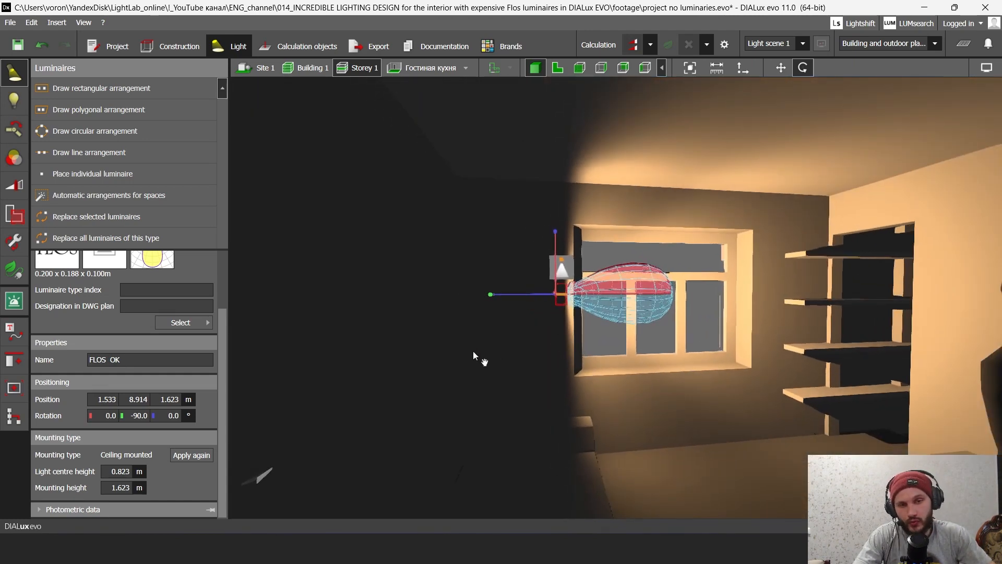
left_click_drag(671, 372, 582, 375)
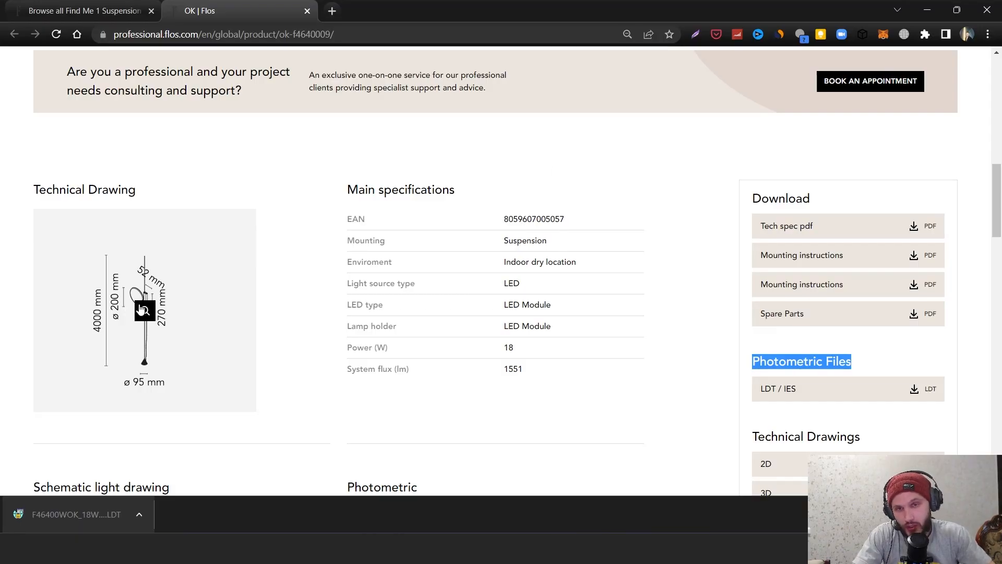
left_click(927, 10)
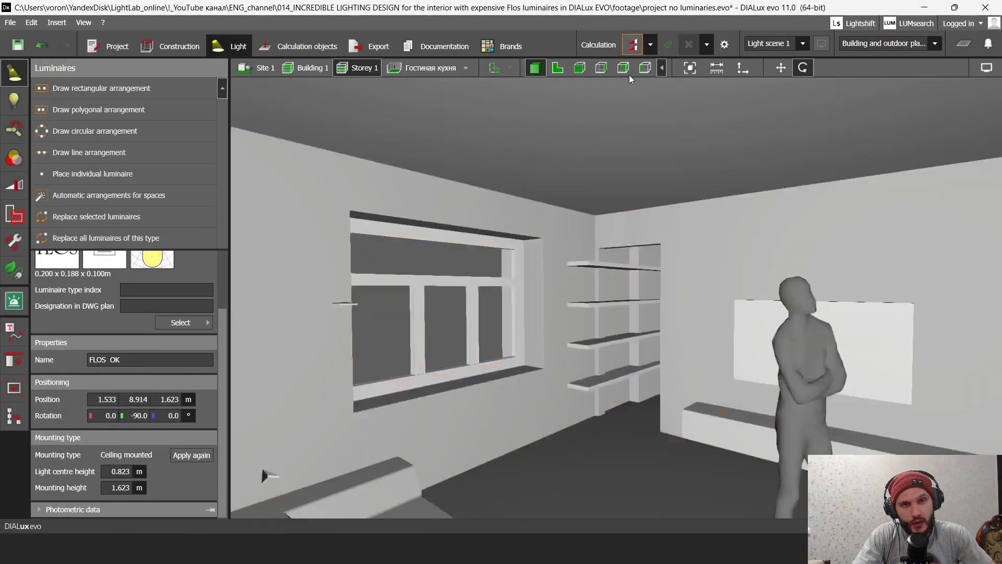
Step: Calculate the project's lighting, check the working plane result for Гостиная кухня, and close the results overview
left_click(633, 45)
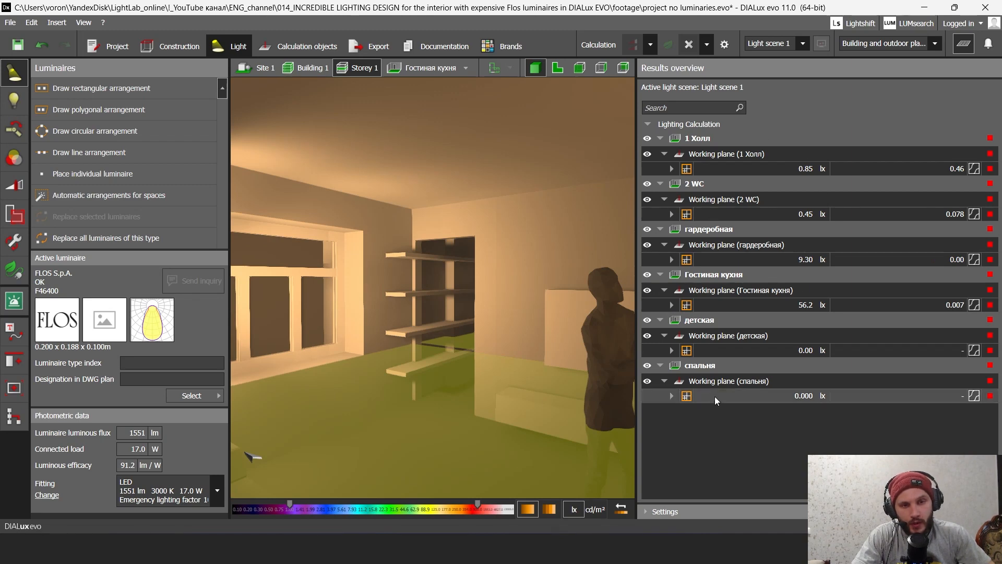
left_click(710, 303)
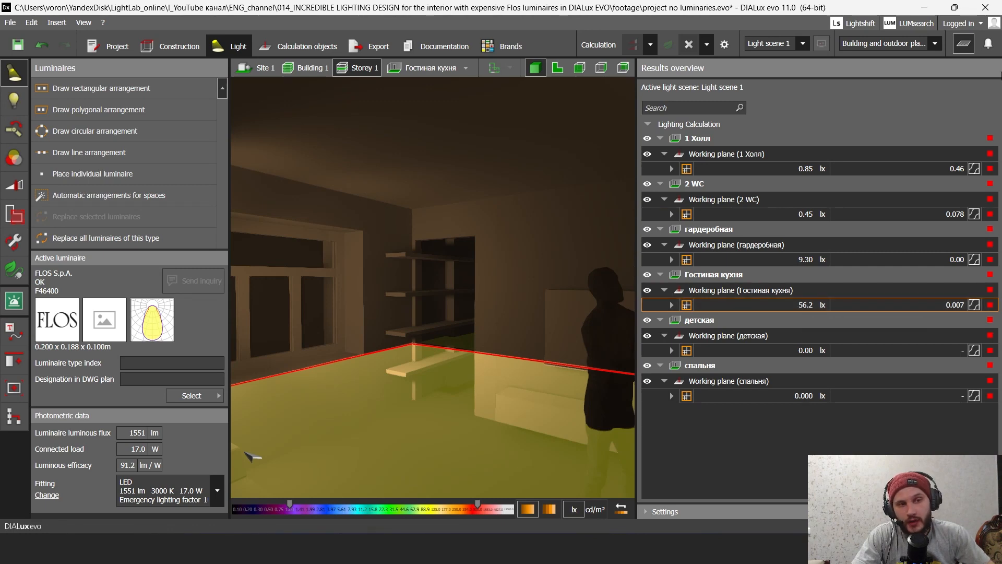
left_click(964, 44)
right_click_drag(757, 262, 718, 306)
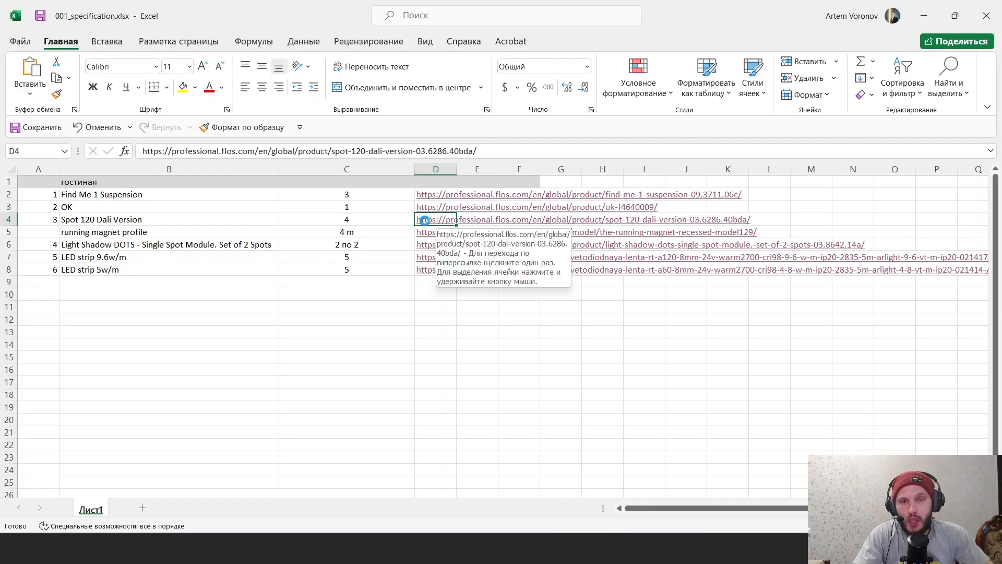
Step: Open the Spot 120 Dali Version product link from the 001_specification.xlsx workbook in Excel and download its LDT / IES archive
left_click(424, 222)
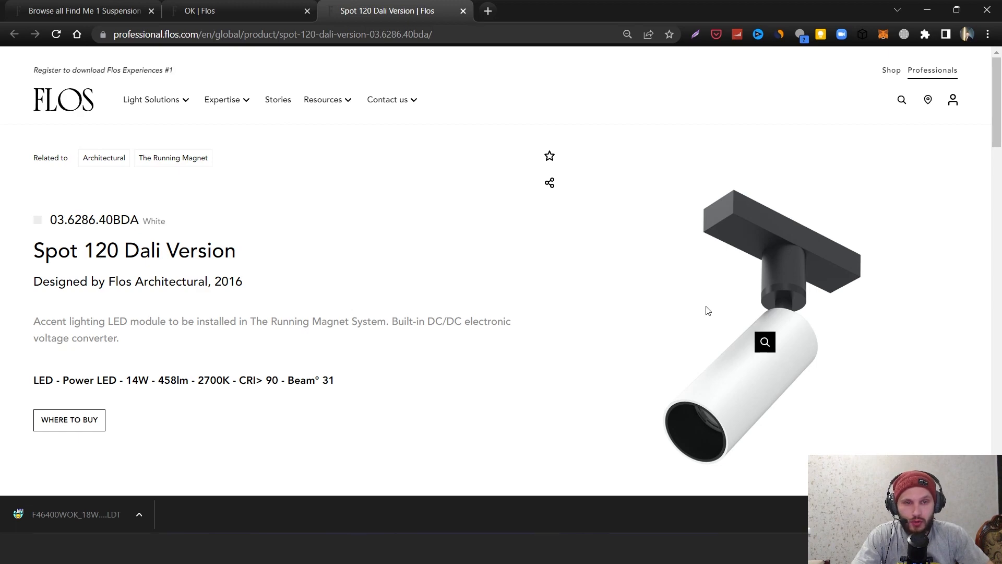
scroll(708, 311, "down", 1)
scroll(708, 311, "down", 5)
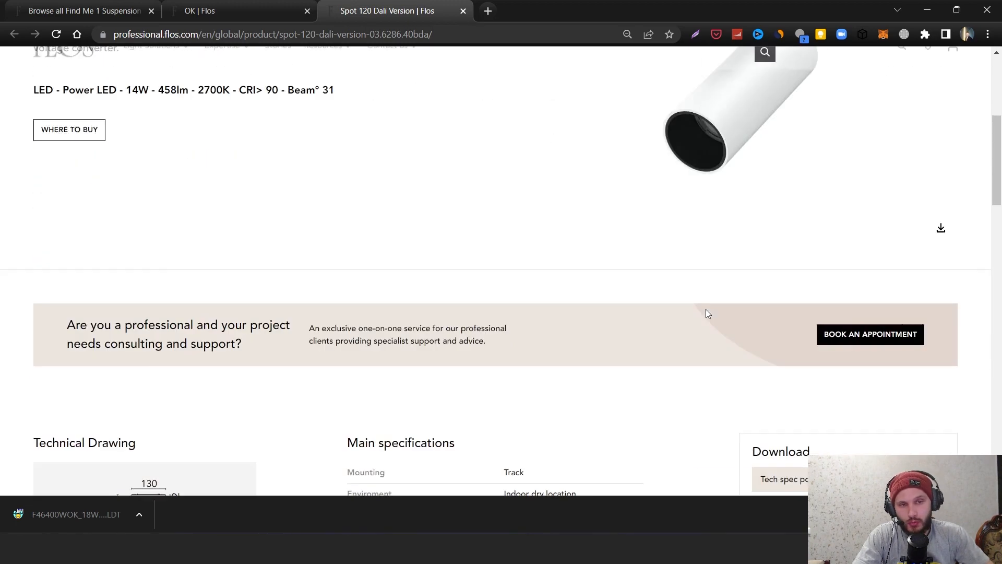
scroll(705, 310, "down", 5)
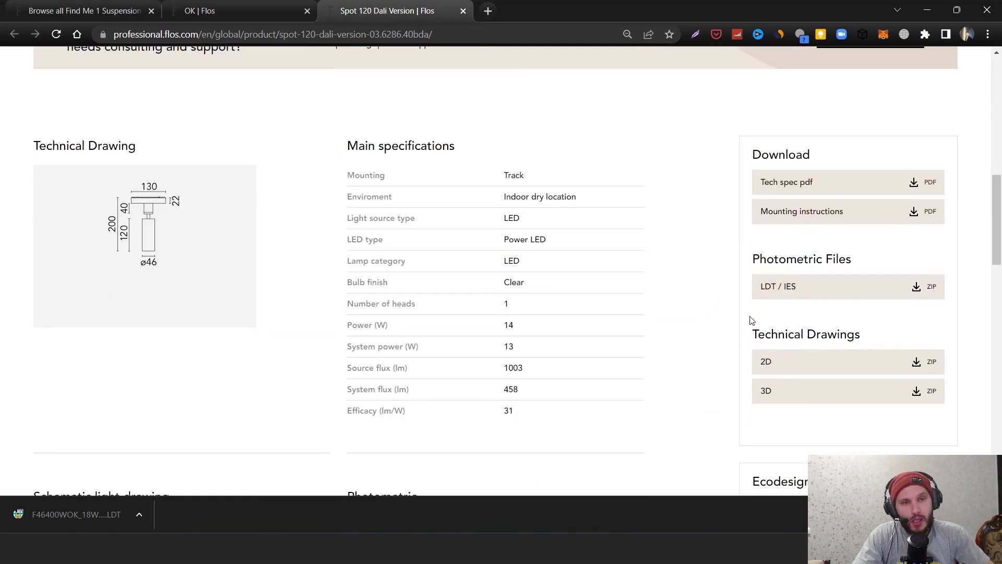
left_click(796, 288)
left_click(830, 447)
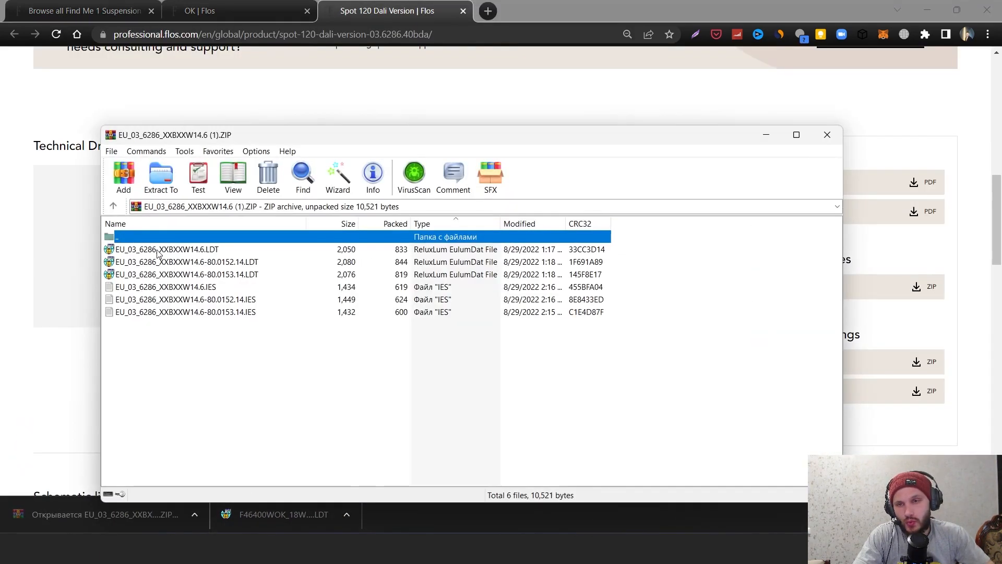
Step: Import EU_03_6286_XXBXXW14.6.LDT from the archive into the DIALux evo scene, placing the Spot 120 between the sofa and TV unit
left_click_drag(159, 253, 759, 149)
left_click(472, 294)
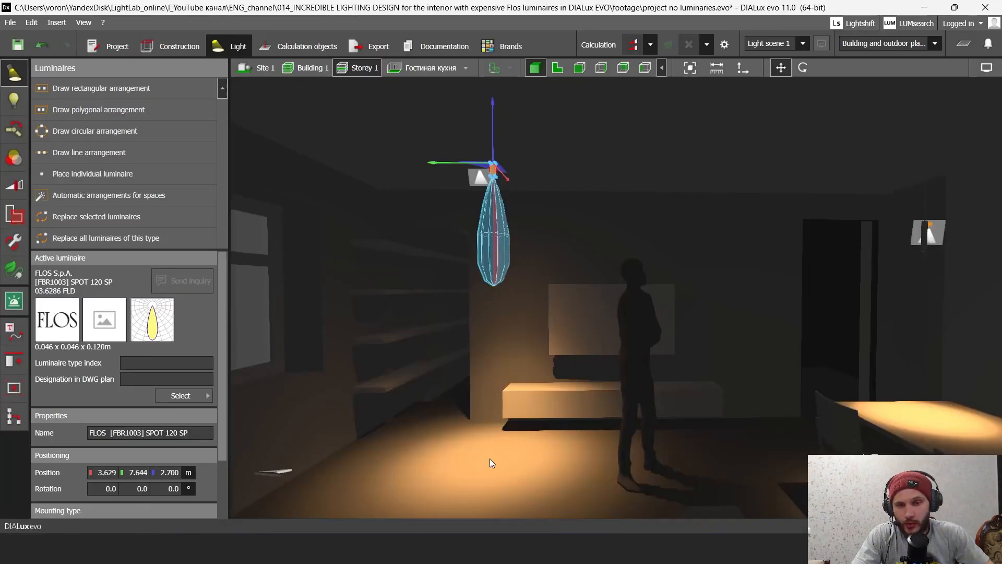
right_click_drag(489, 458, 429, 467)
middle_click_drag(516, 390, 518, 388)
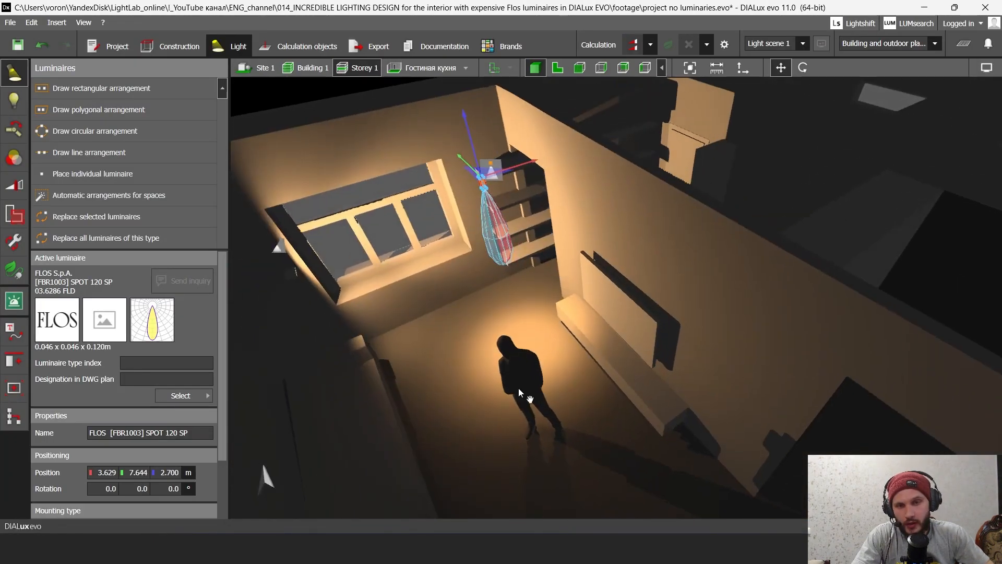
Step: Switch to the Flos website and view the Running Magnet family page linked from the Spot 120 product page
left_click(277, 542)
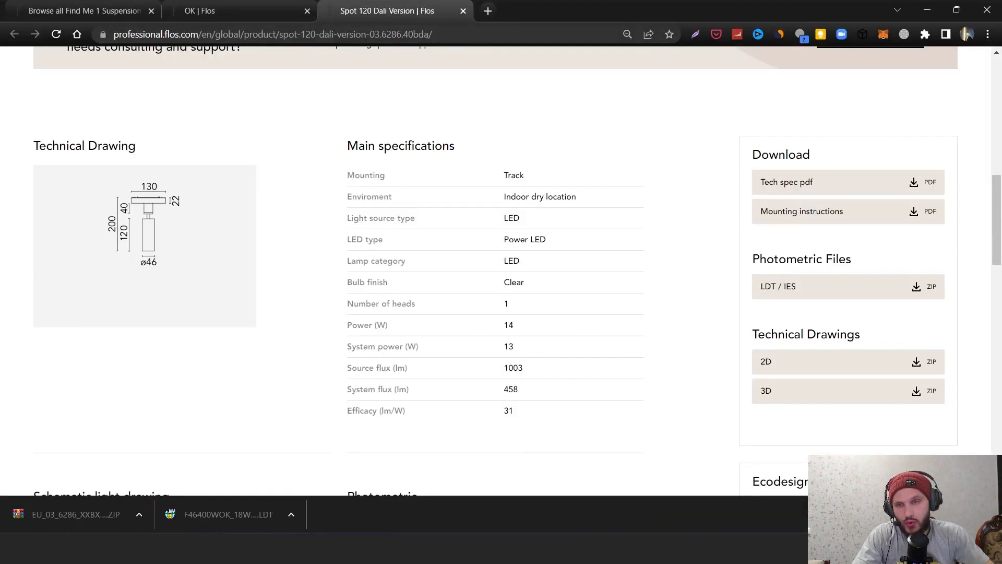
scroll(314, 276, "up", 8)
scroll(223, 281, "up", 1)
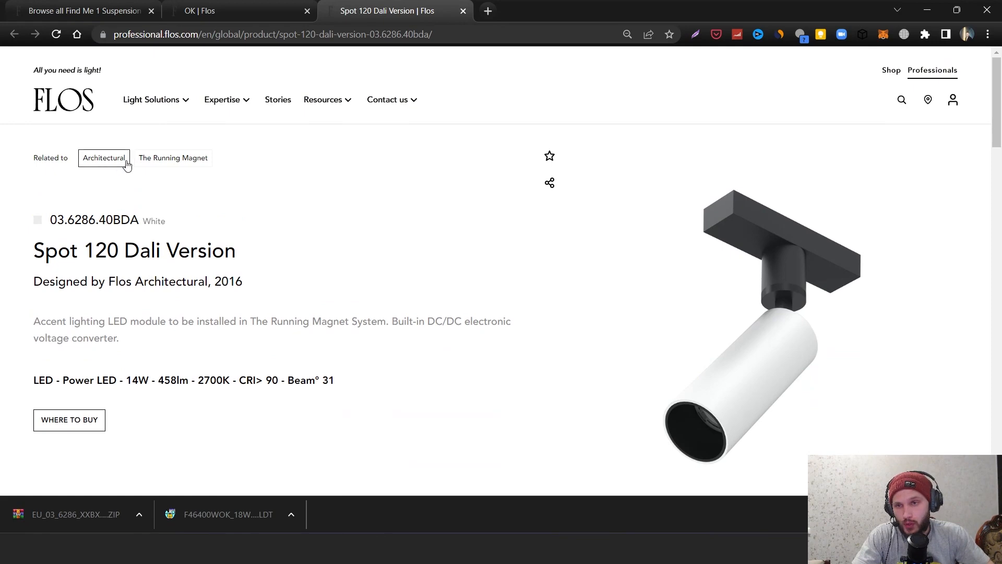
left_click(180, 159)
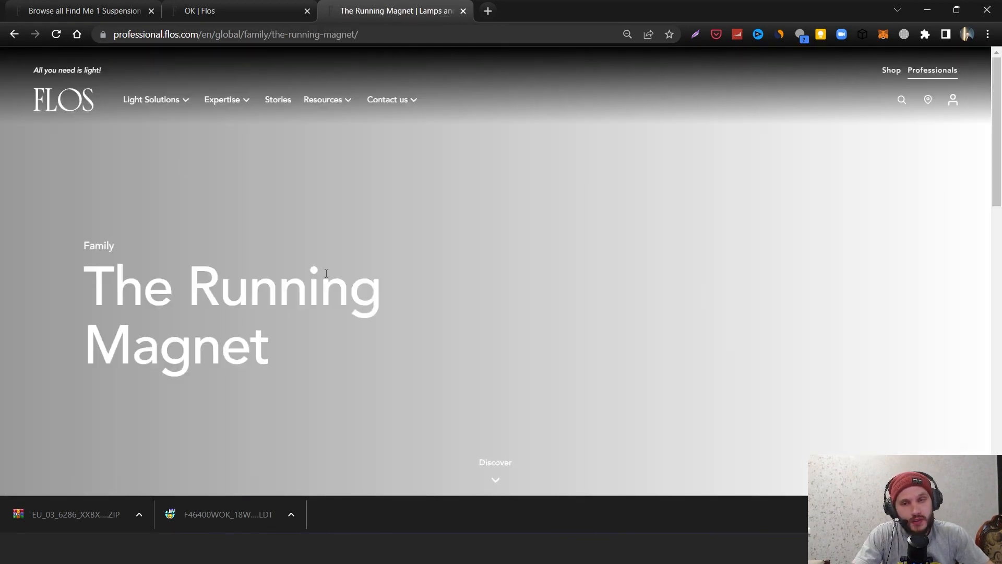
scroll(522, 257, "down", 8)
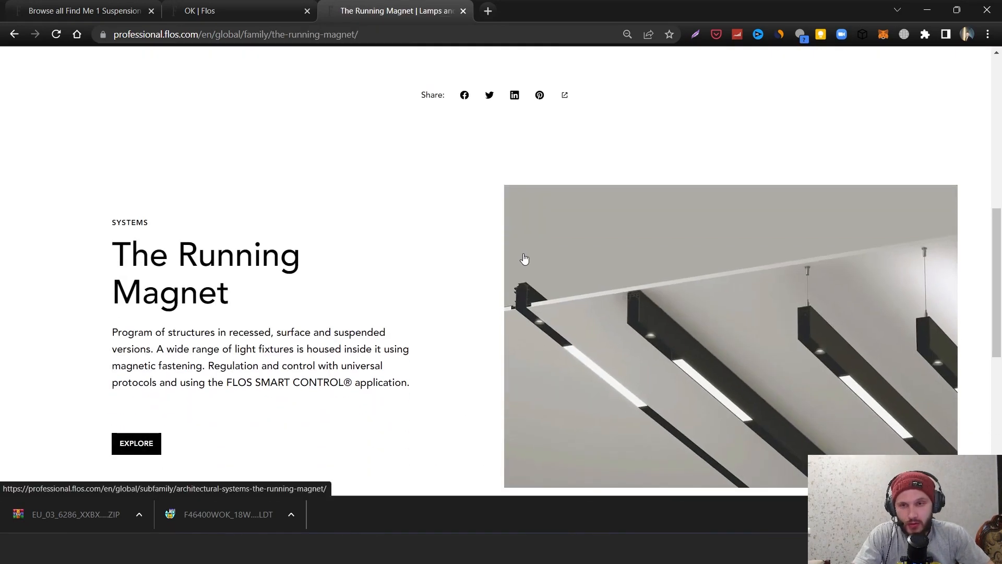
scroll(443, 287, "down", 1)
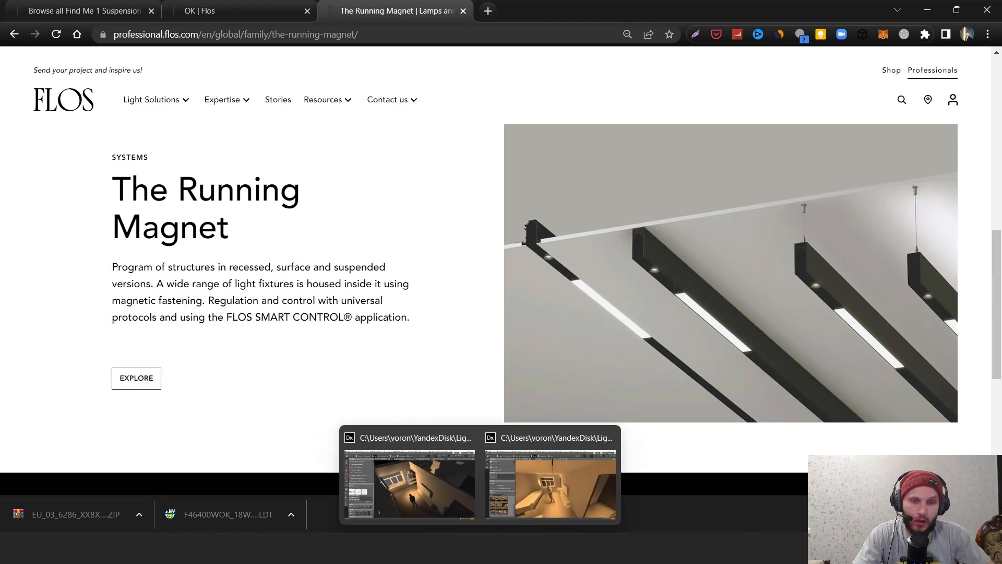
Step: Return to the DIALux evo scene, show it in plan view, and deselect the Spot 120 luminaire
left_click(480, 548)
left_click(445, 509)
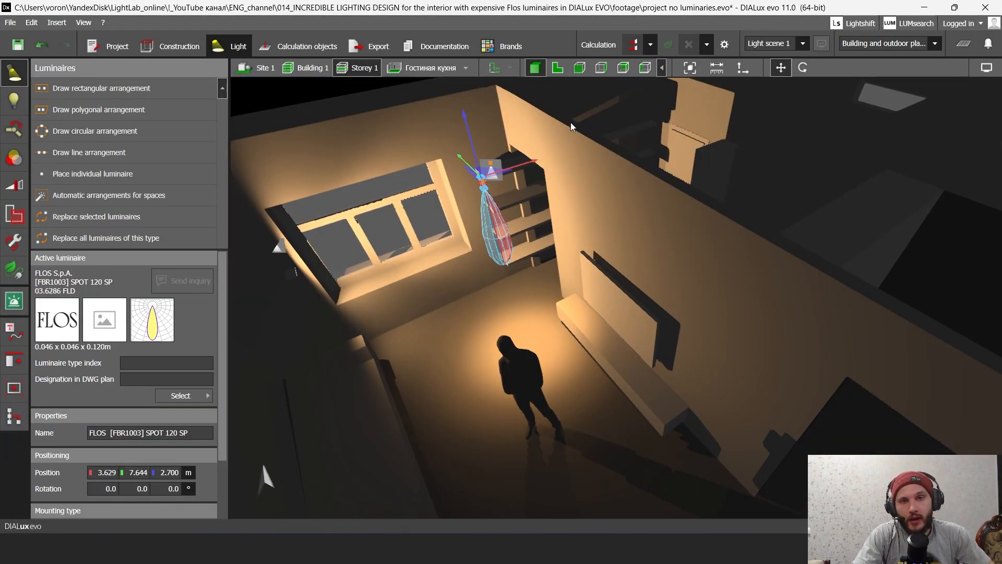
left_click(560, 72)
left_click(661, 318)
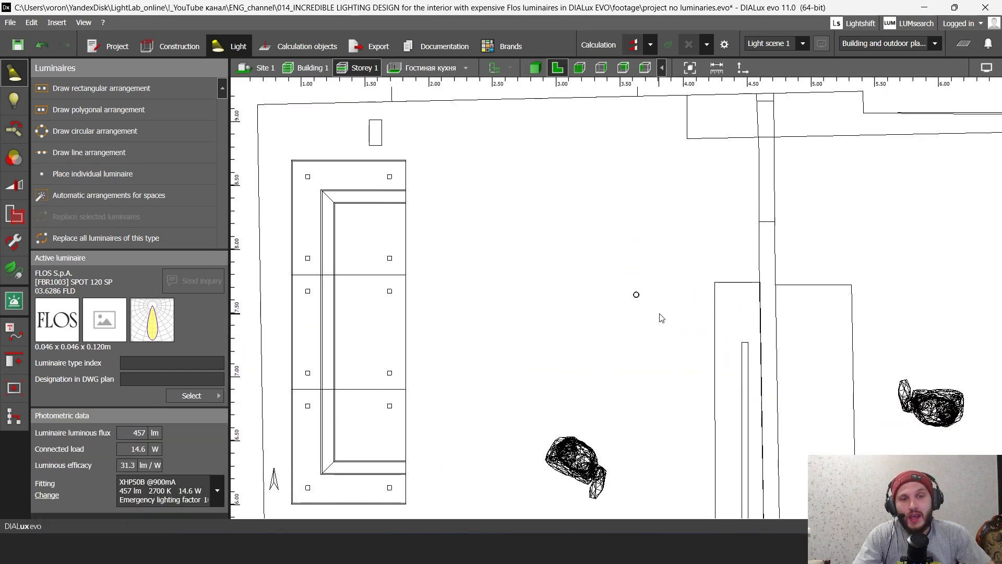
Step: Place a standard Cube object in the plan between the sofa and the TV unit
left_click(169, 46)
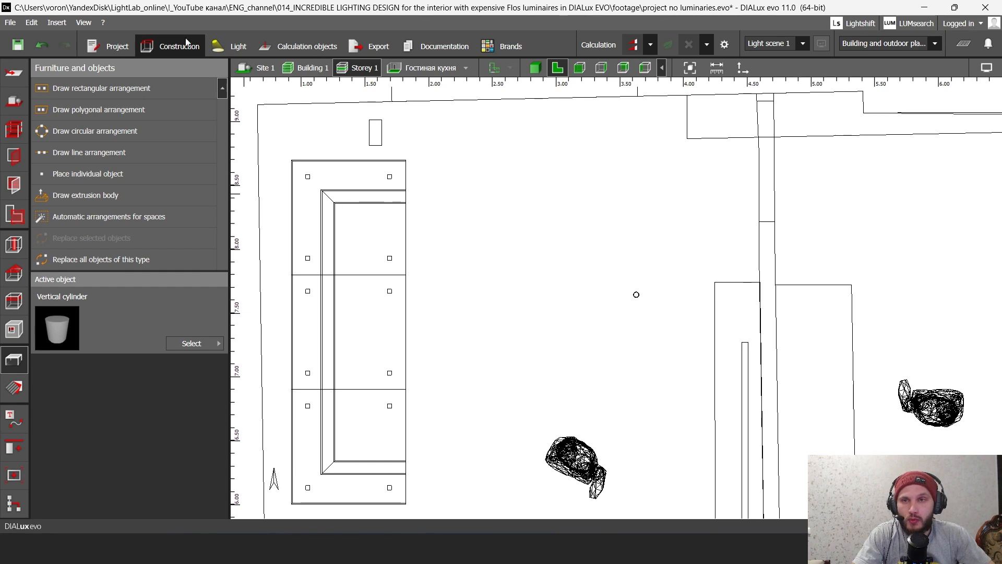
left_click(191, 342)
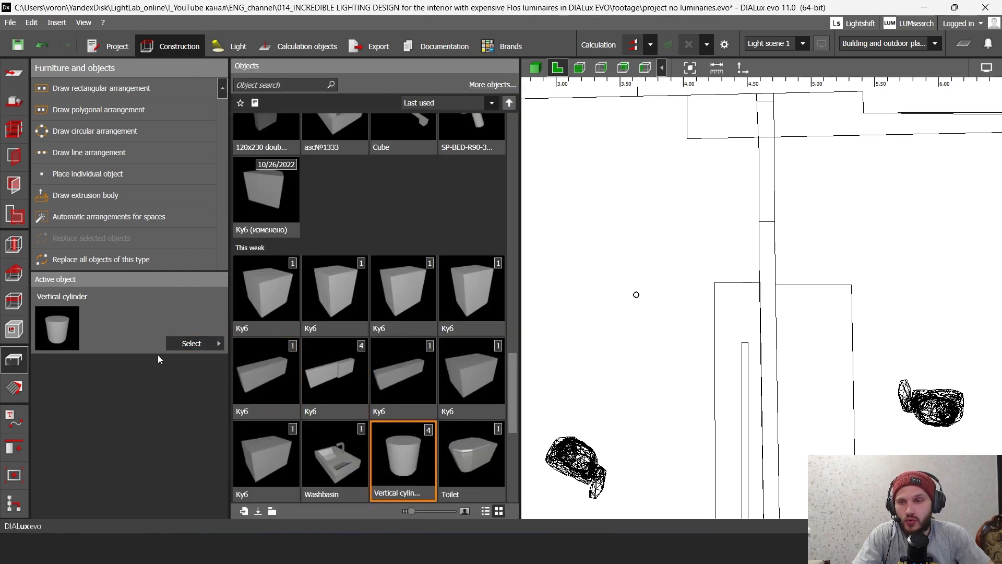
scroll(339, 301, "up", 10)
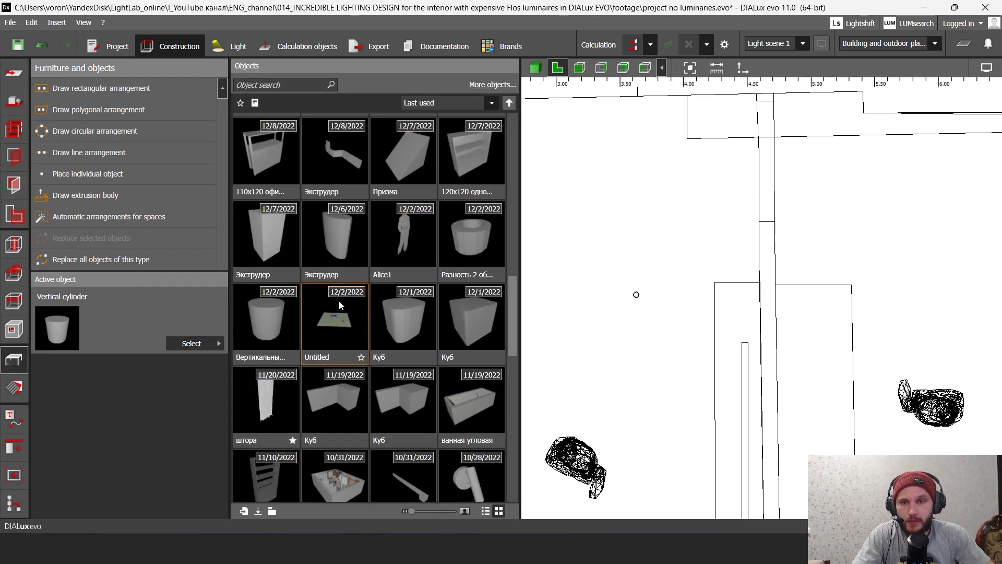
left_click_drag(510, 249, 512, 133)
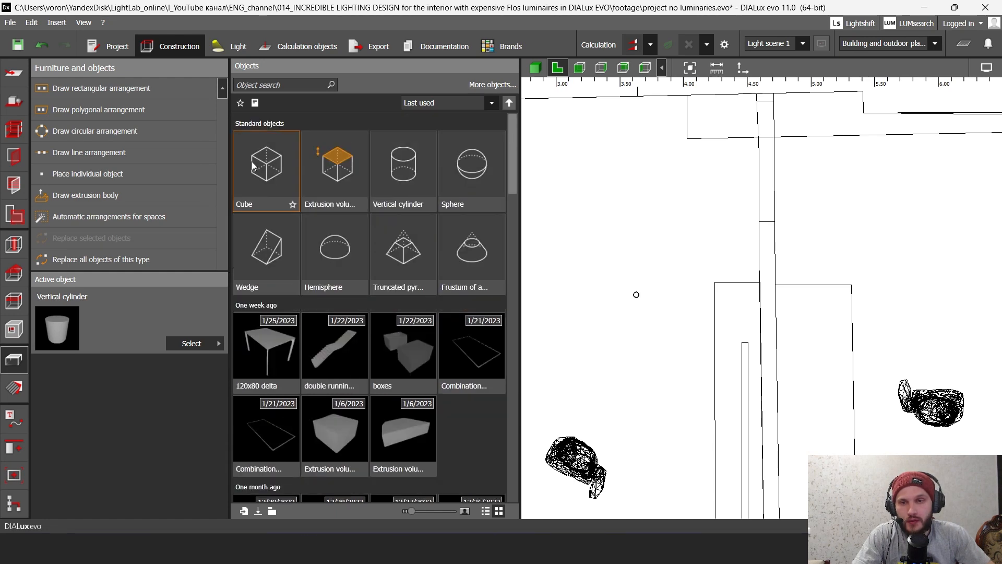
left_click(271, 163)
left_click(622, 234)
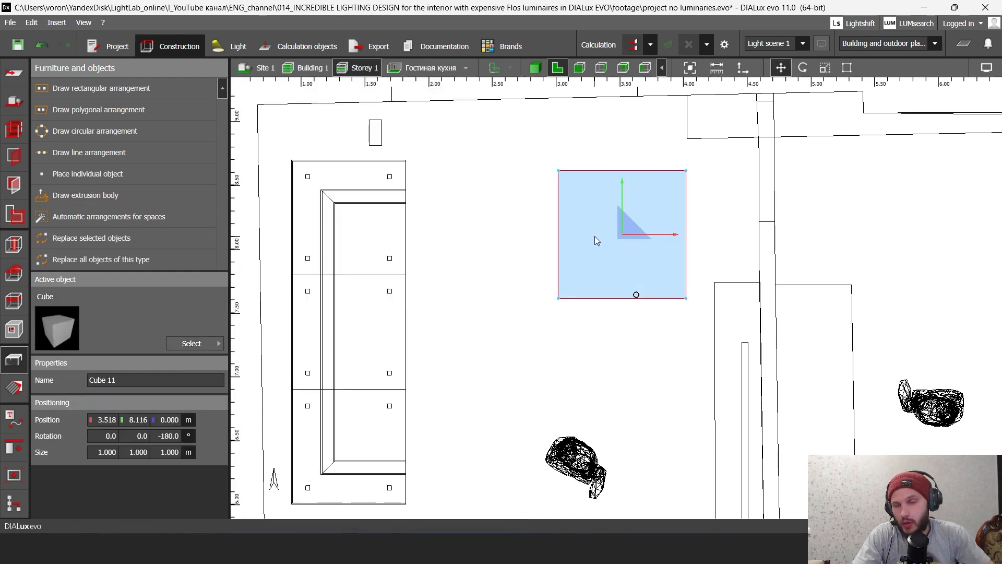
Step: Narrow the new cube to a width of 0.035 m
left_click(822, 68)
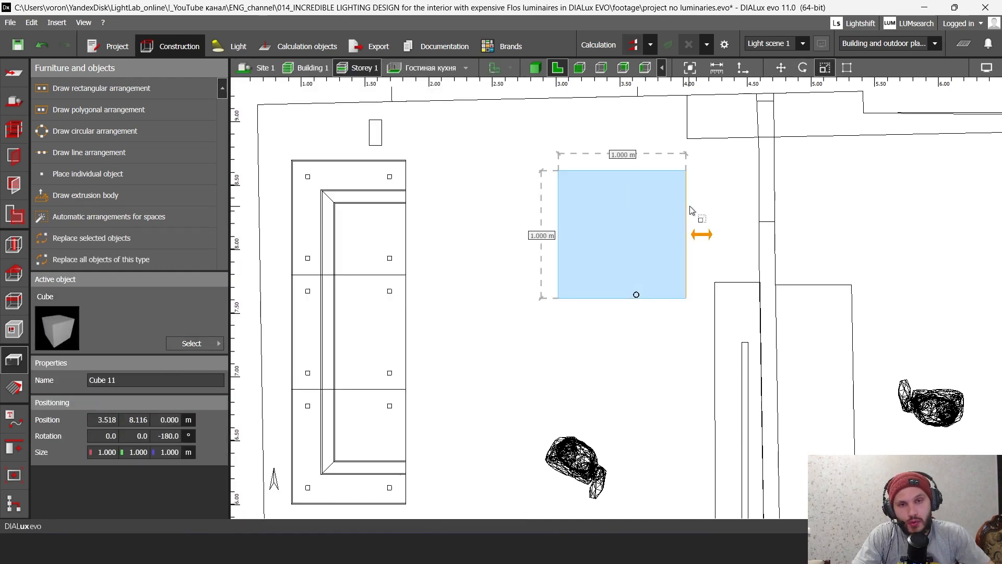
left_click_drag(686, 218, 602, 220)
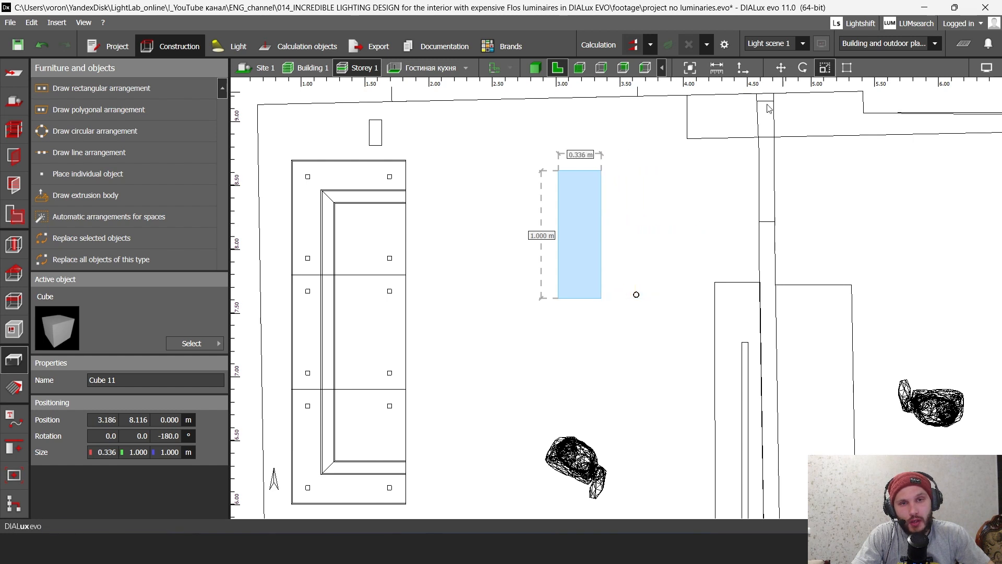
left_click(113, 452)
double_click(106, 452)
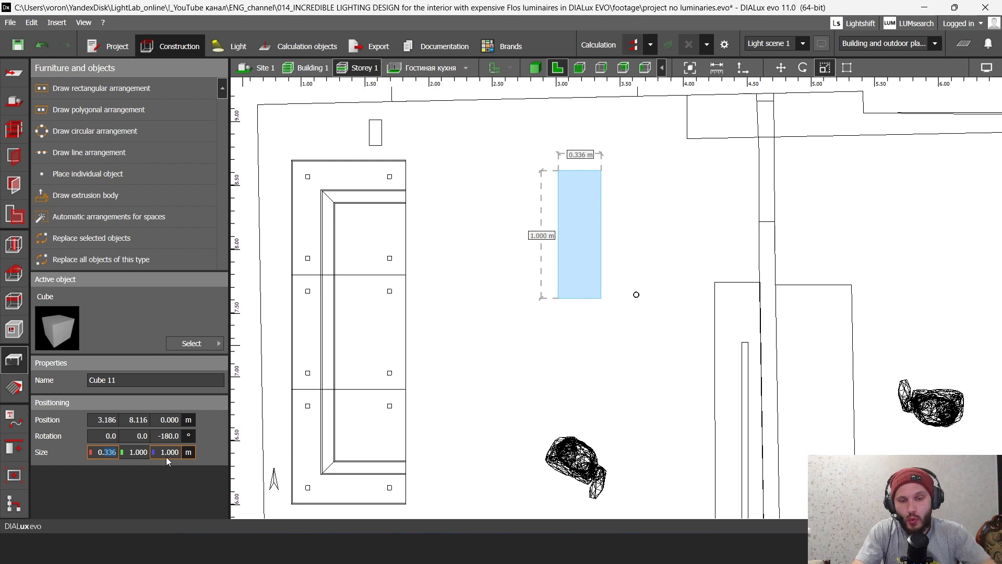
type("035")
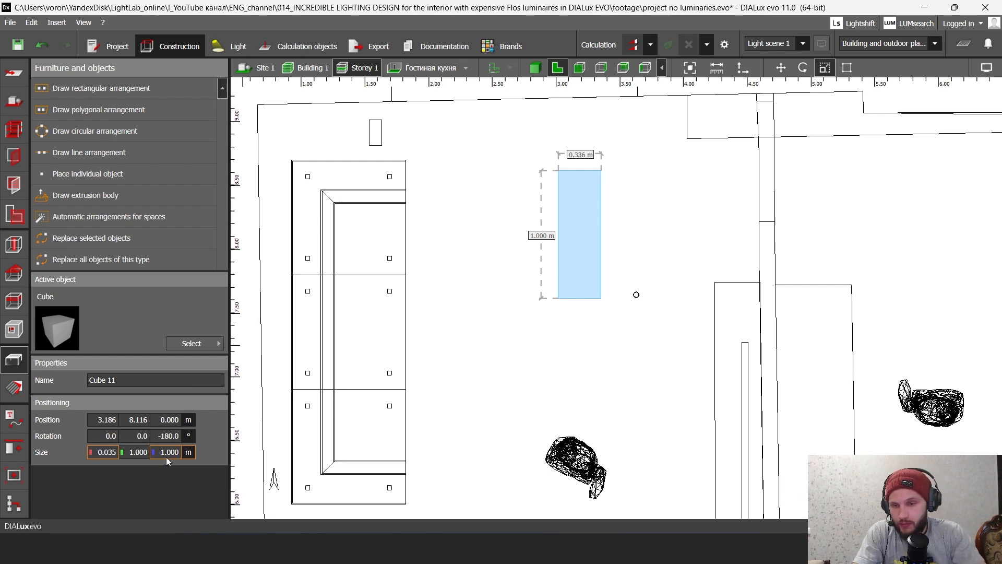
key("Return")
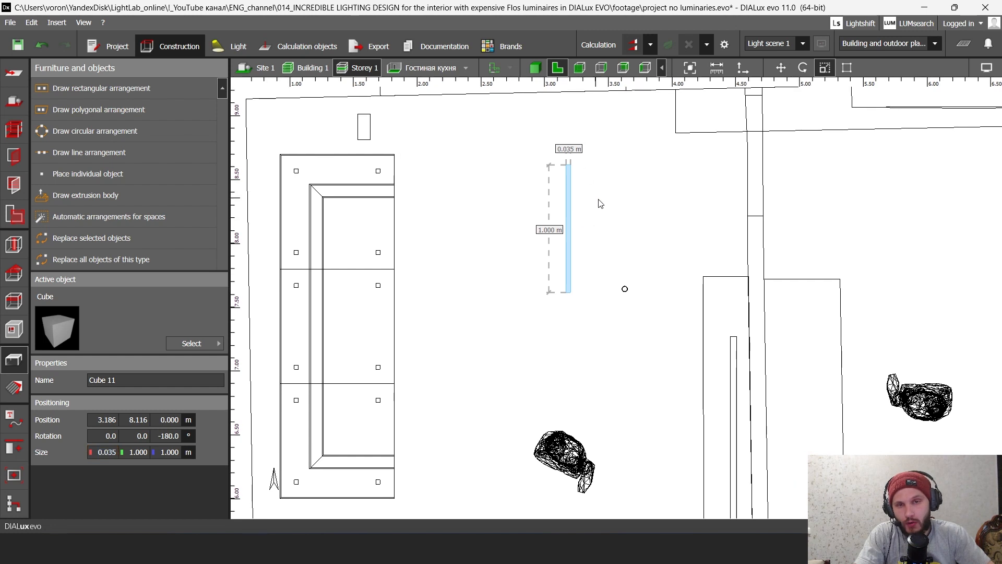
Step: Set the cube's height to 0.050 m and its length to 4 m to form the profile
left_click_drag(189, 459, 284, 448)
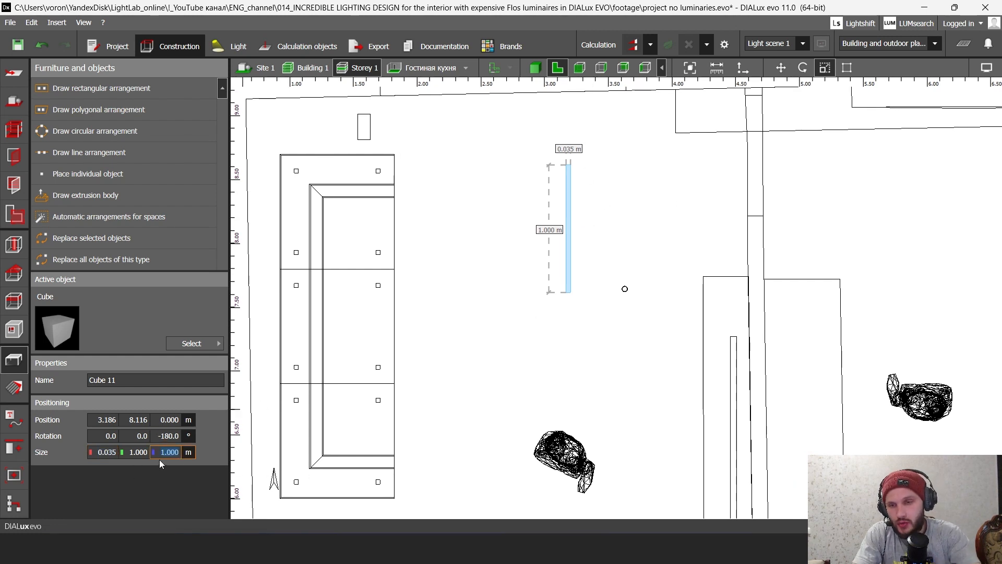
type("0")
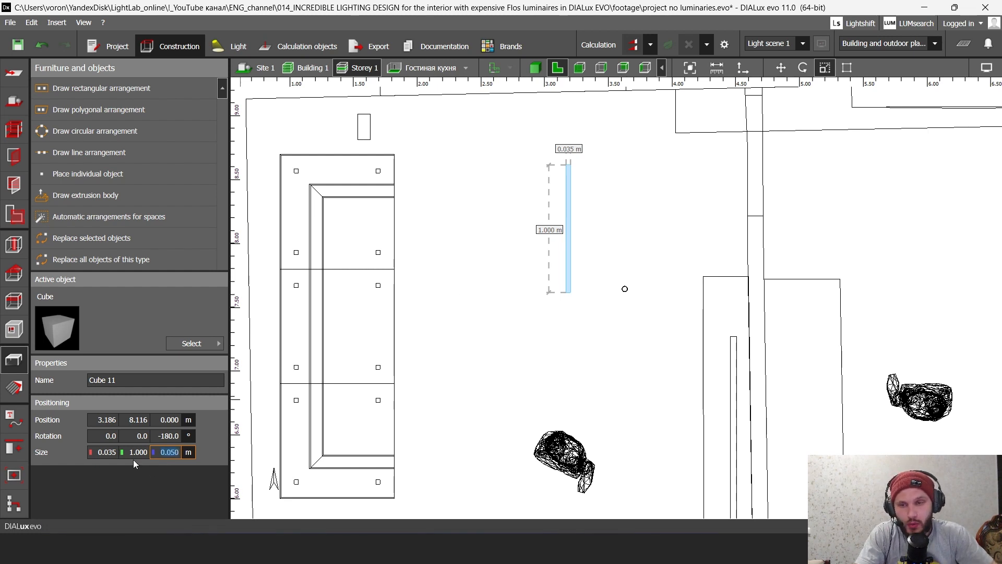
left_click(139, 452)
type("2")
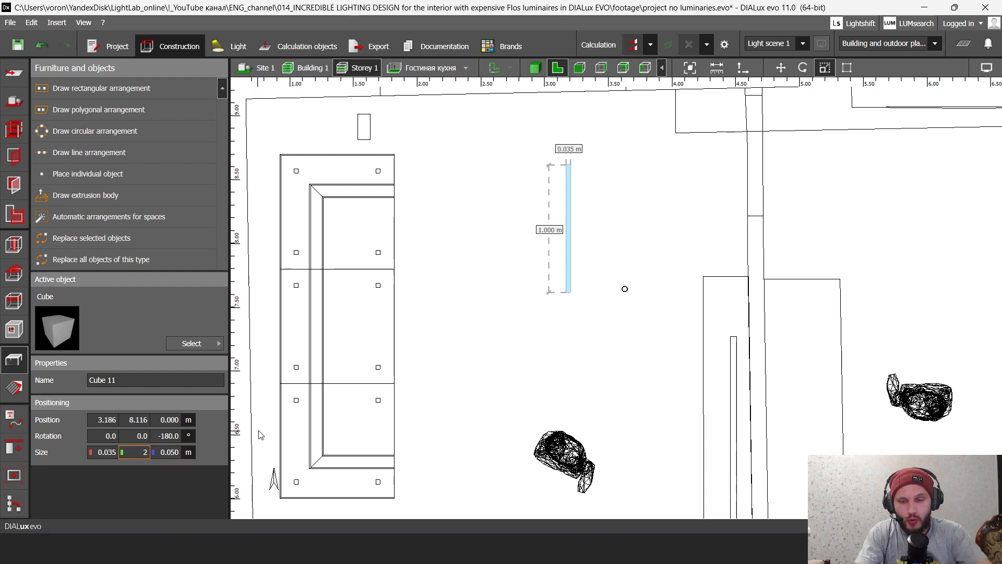
key("Return")
scroll(586, 297, "down", 3)
middle_click_drag(619, 318, 582, 239)
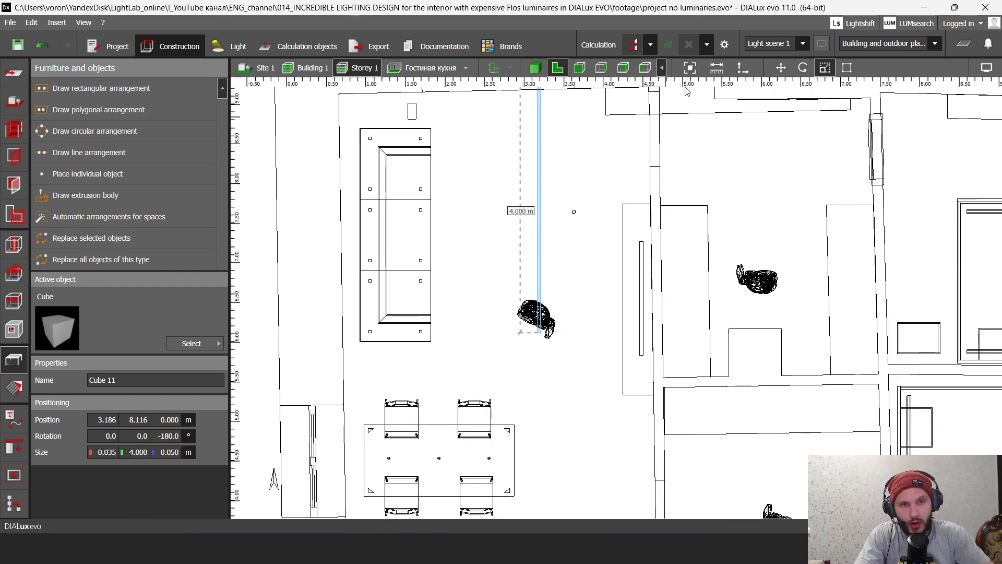
Step: Move the 4 m profile alongside the Spot 120, parallel to the TV wall, to about X 3.588, Y 6.050 m
left_click(788, 72)
scroll(682, 184, "down", 2)
left_click_drag(592, 164, 608, 285)
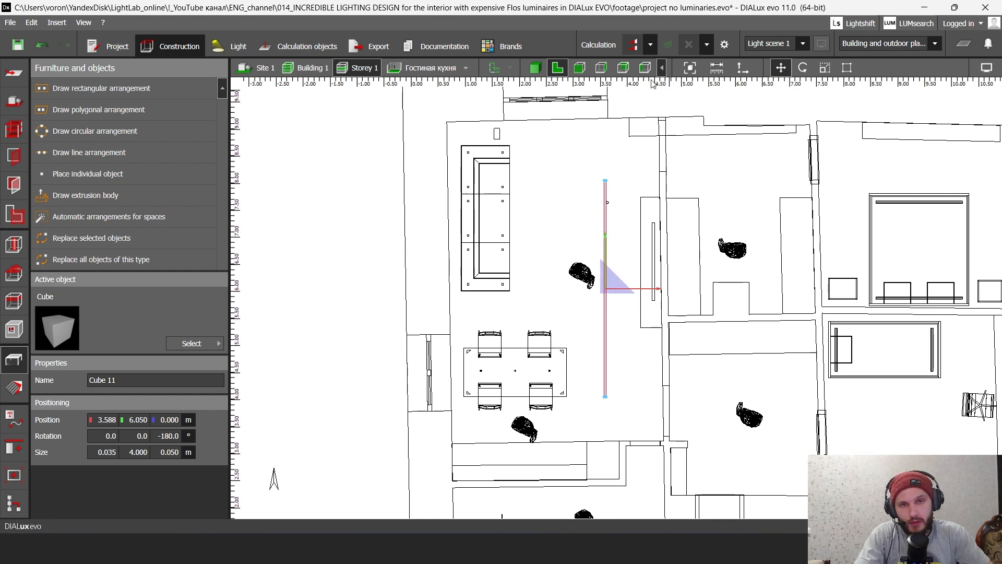
Step: Raise the profile in front view to about 2.696 m so that it sits almost flush in the ceiling
left_click(580, 69)
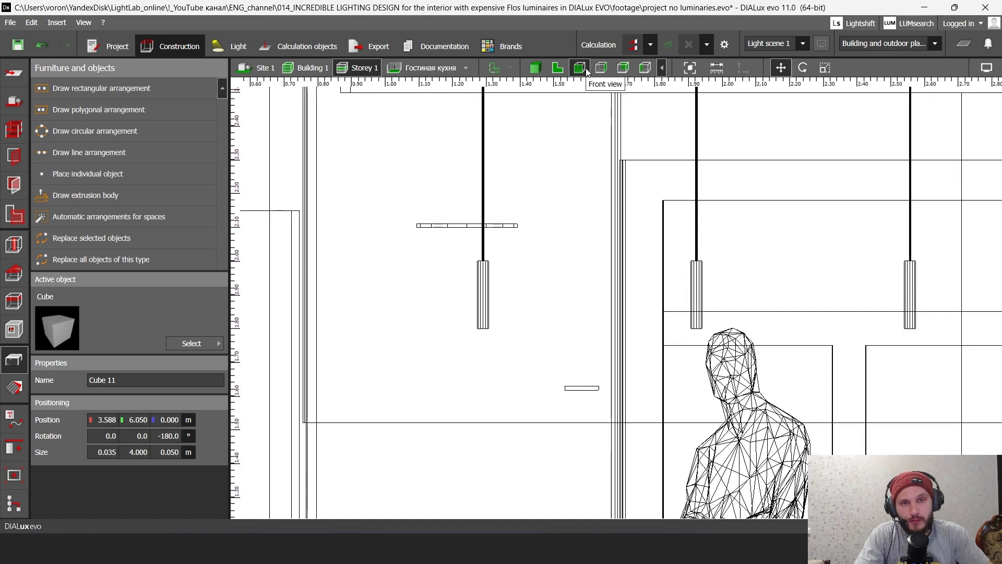
scroll(645, 338, "down", 5)
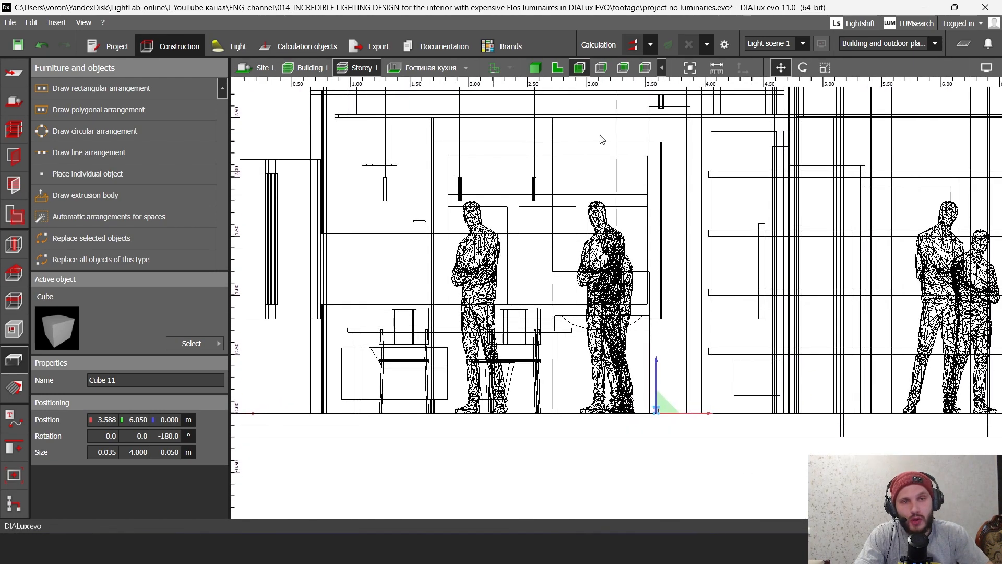
left_click_drag(655, 359, 654, 347)
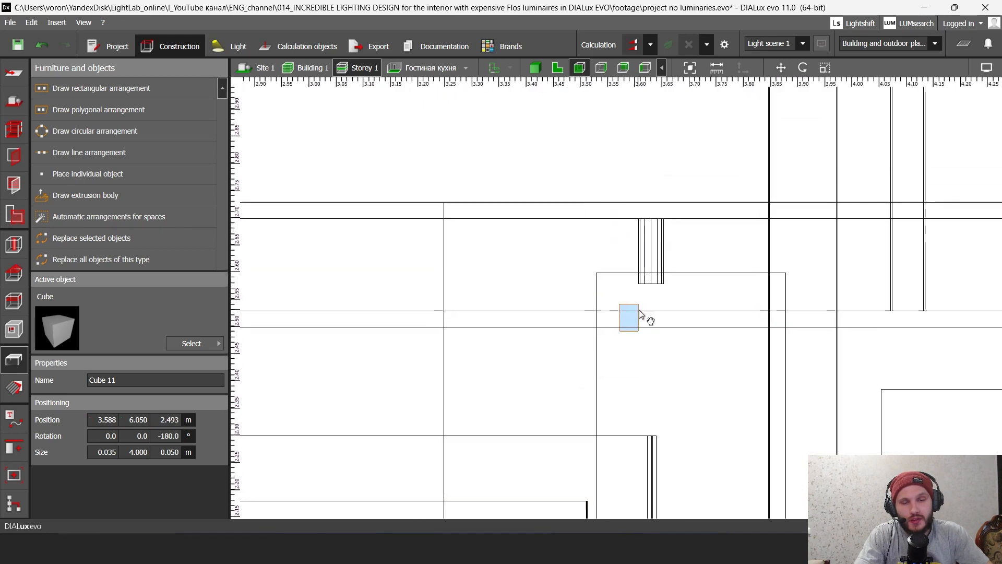
scroll(682, 299, "down", 2)
left_click(781, 67)
scroll(647, 313, "up", 2)
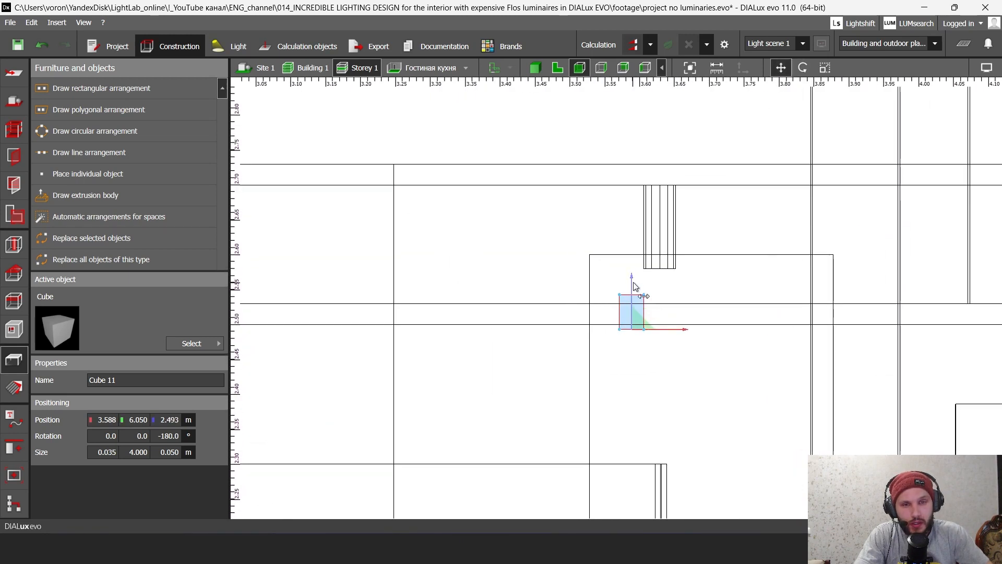
left_click_drag(642, 277, 646, 145)
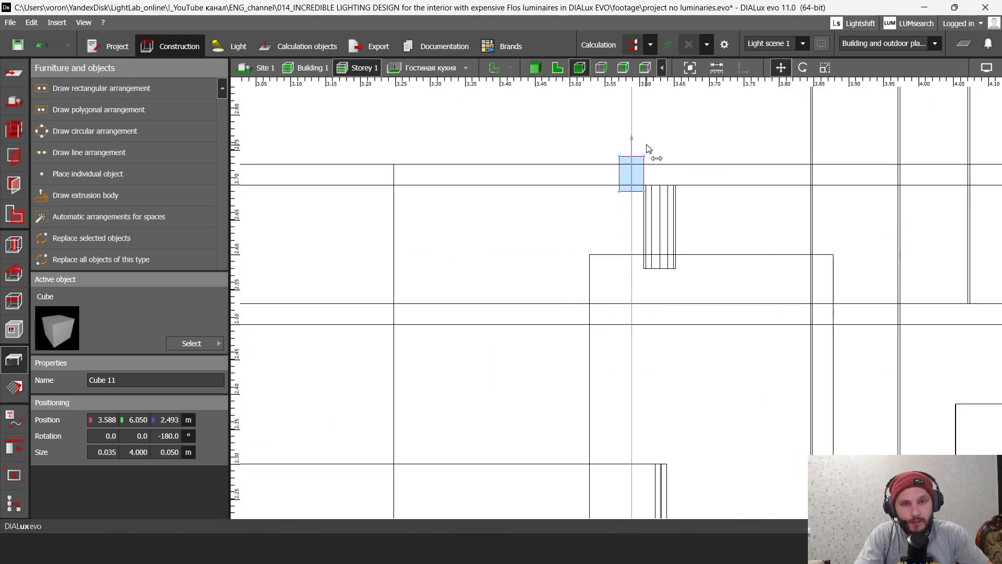
scroll(646, 144, "up", 2)
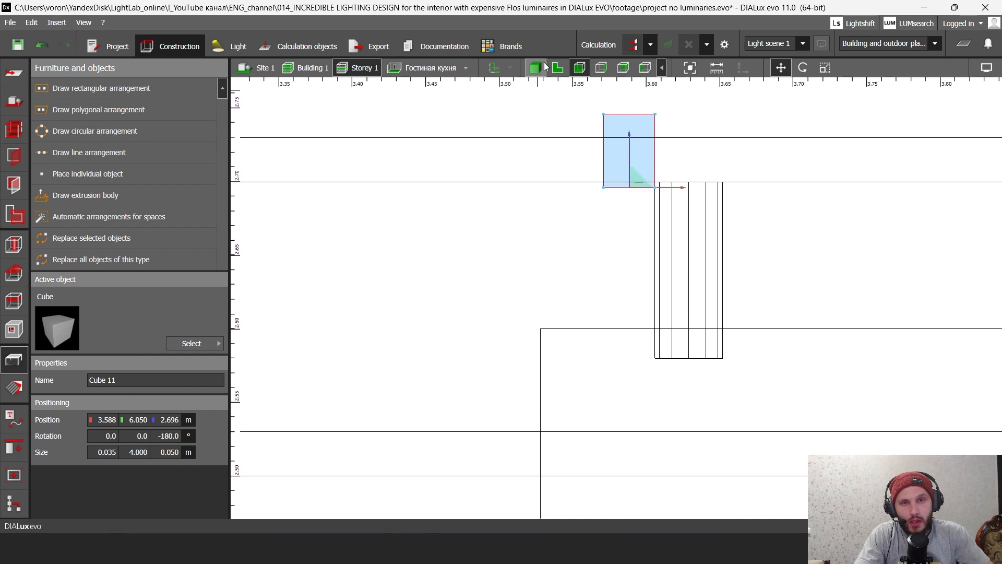
Step: Show the scene in 3D and pick the ceiling profile's DefaultMaterial for editing
left_click(536, 68)
left_click(598, 256)
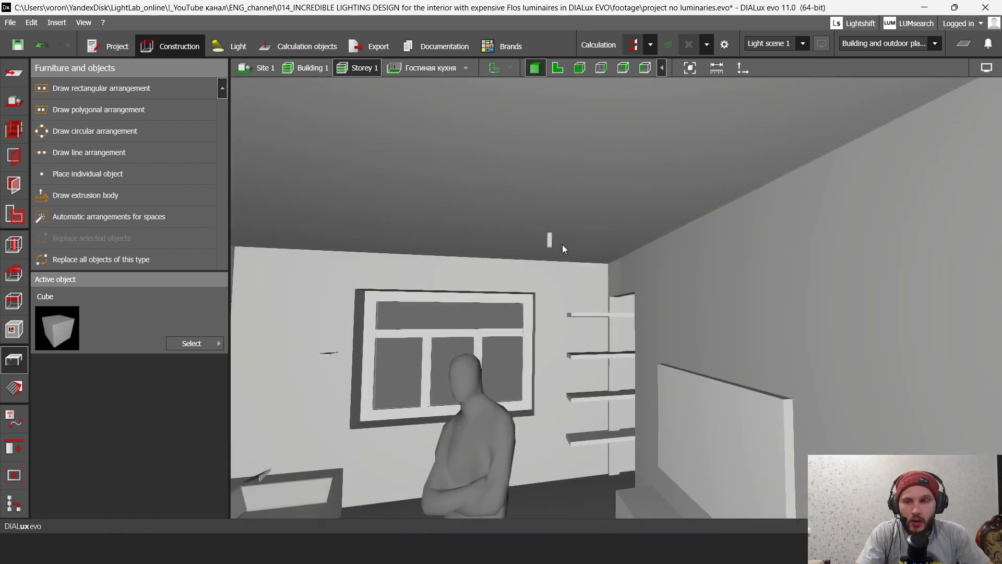
middle_click_drag(565, 246, 621, 233)
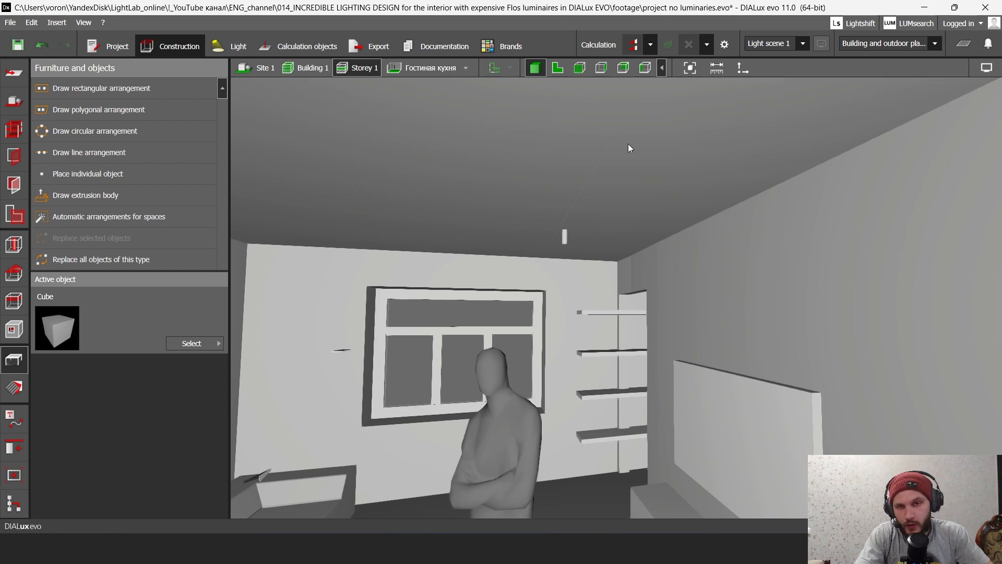
left_click(15, 387)
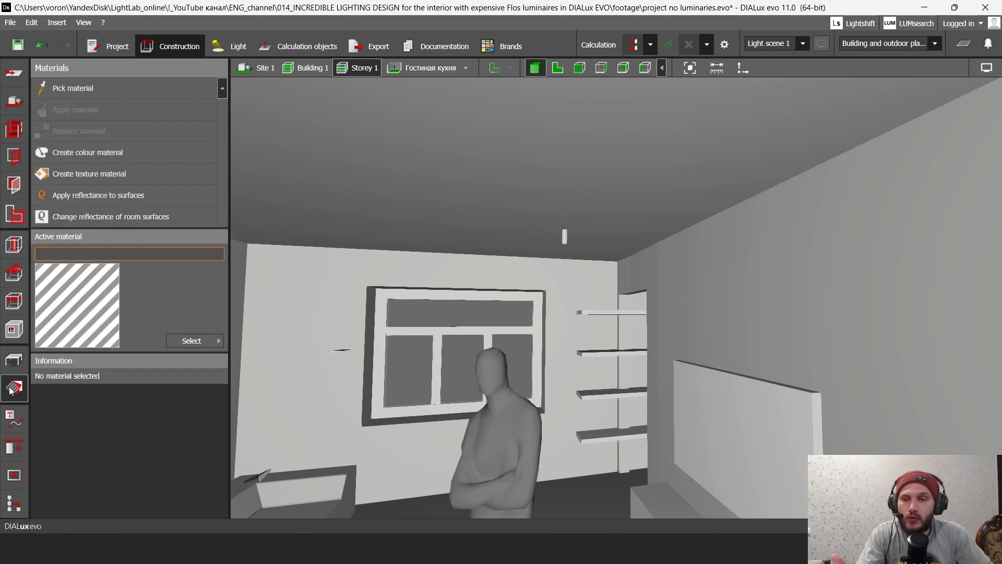
left_click(177, 86)
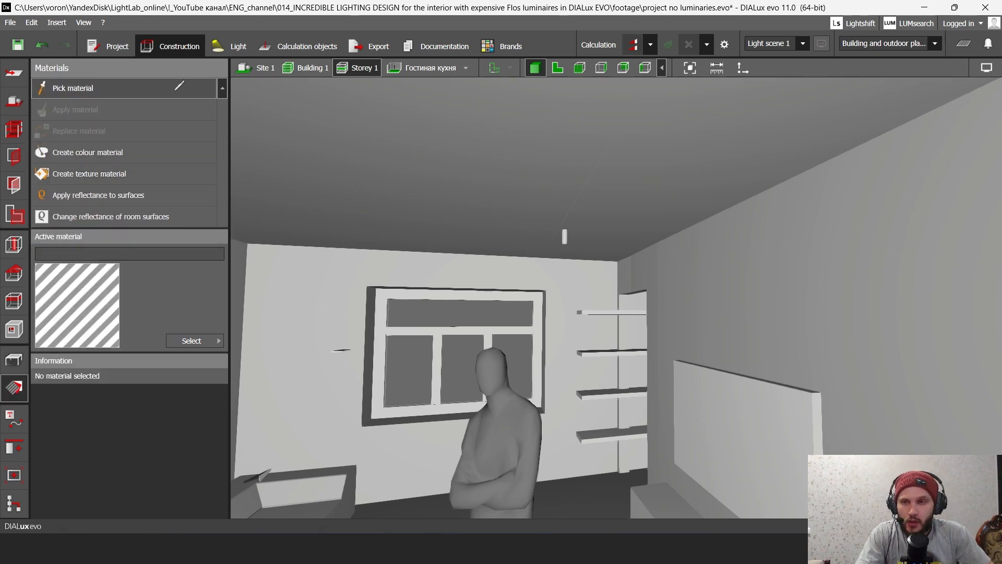
left_click(586, 186)
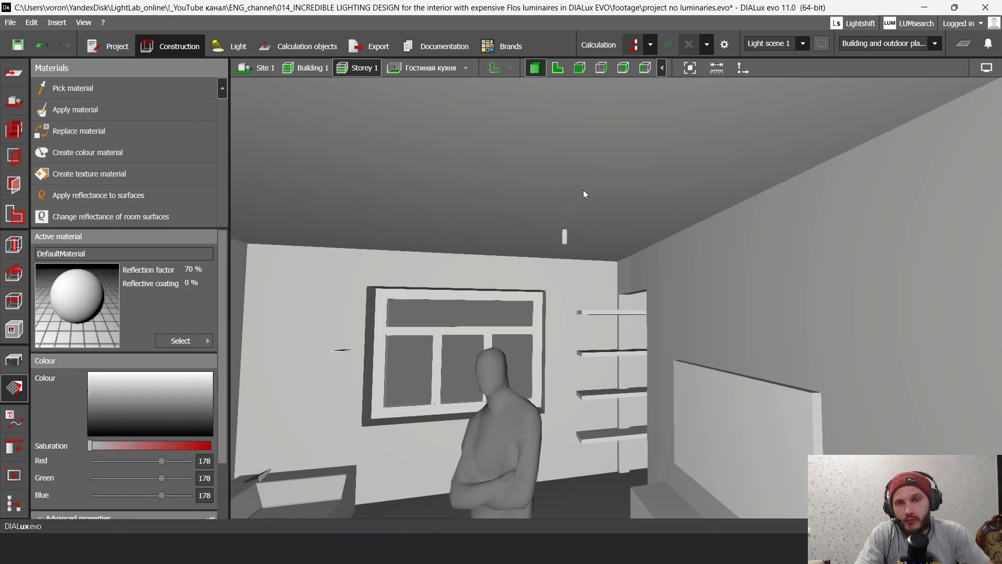
Step: Darken the picked material to near-black RGB 37, 37, 37 and apply it to the ceiling profile
mouse_move(89, 428)
left_mouse_down()
mouse_move(80, 408)
mouse_move(56, 424)
left_mouse_up()
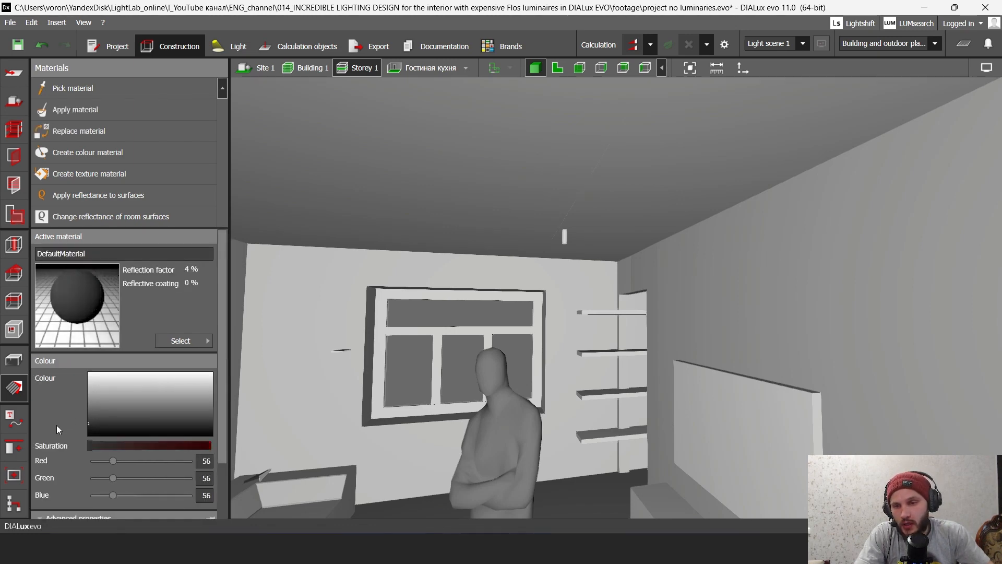
mouse_move(91, 308)
left_mouse_down()
mouse_move(588, 200)
mouse_move(182, 304)
mouse_move(90, 303)
left_mouse_up()
left_click_drag(584, 195, 581, 194)
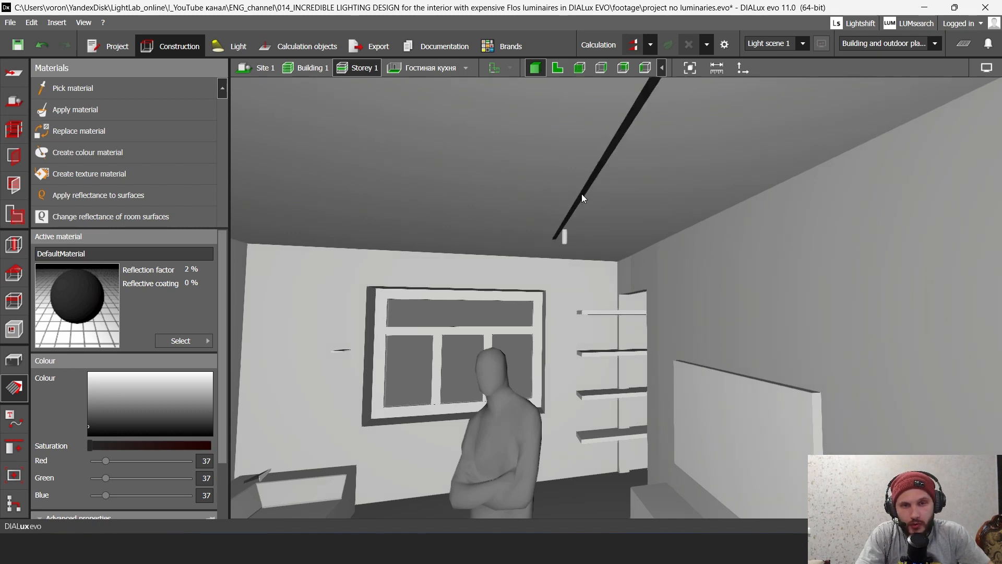
right_click_drag(524, 290, 543, 285)
left_click(442, 166)
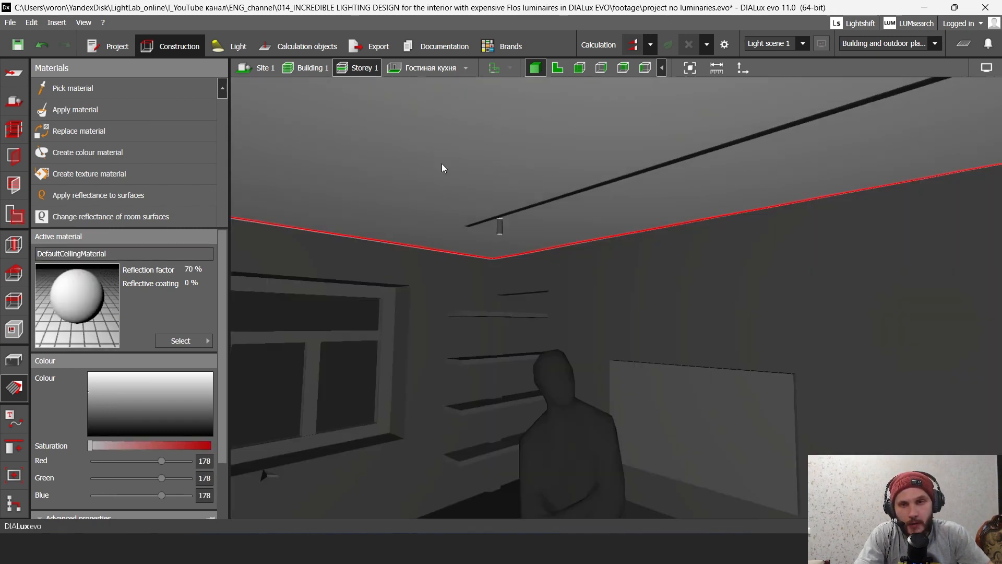
key("Escape")
right_click_drag(575, 327, 517, 307)
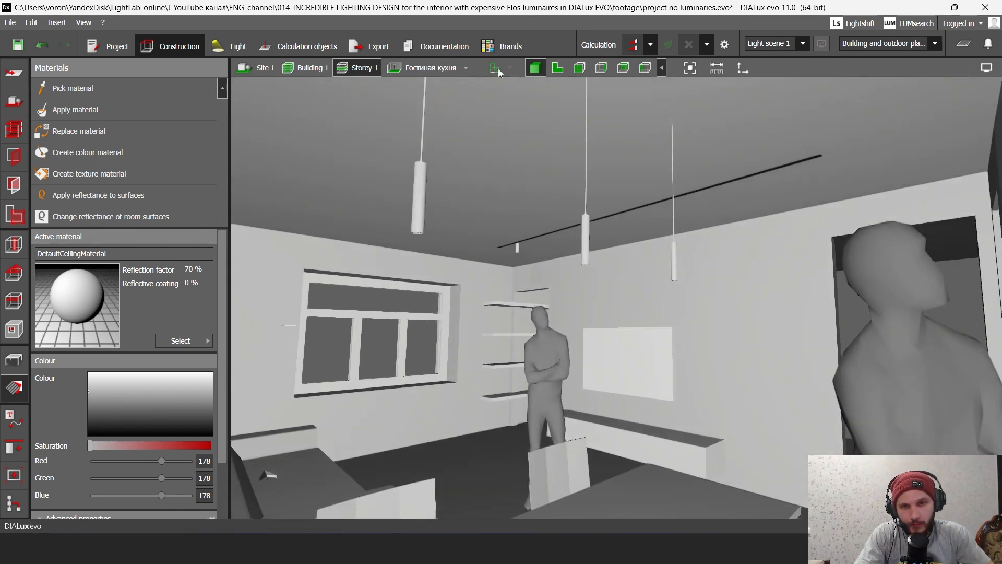
middle_click_drag(517, 313, 519, 318)
Step: Return to plan view and delete the single Spot 120 luminaire beside the profile
left_click(557, 67)
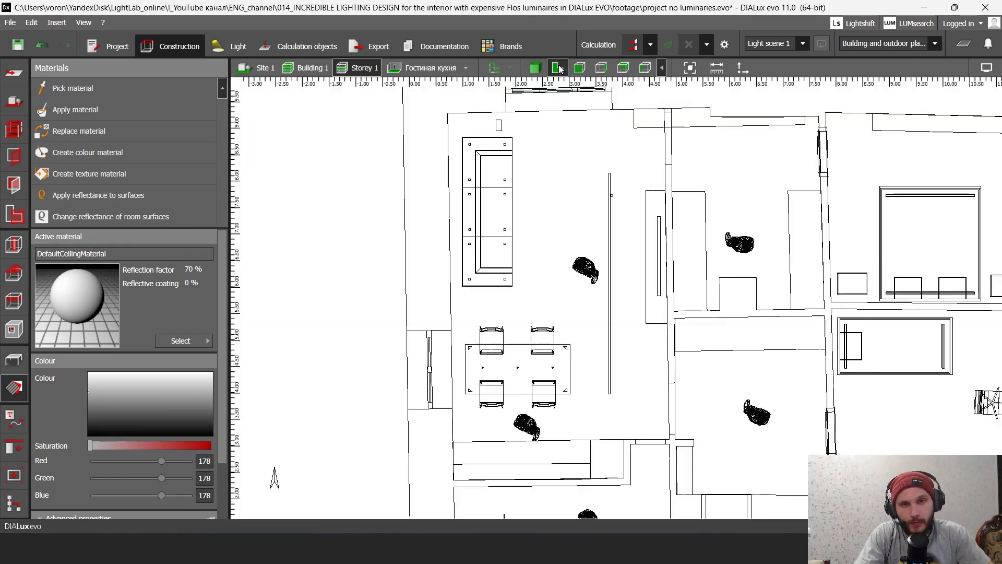
scroll(598, 196, "up", 2)
left_click(231, 46)
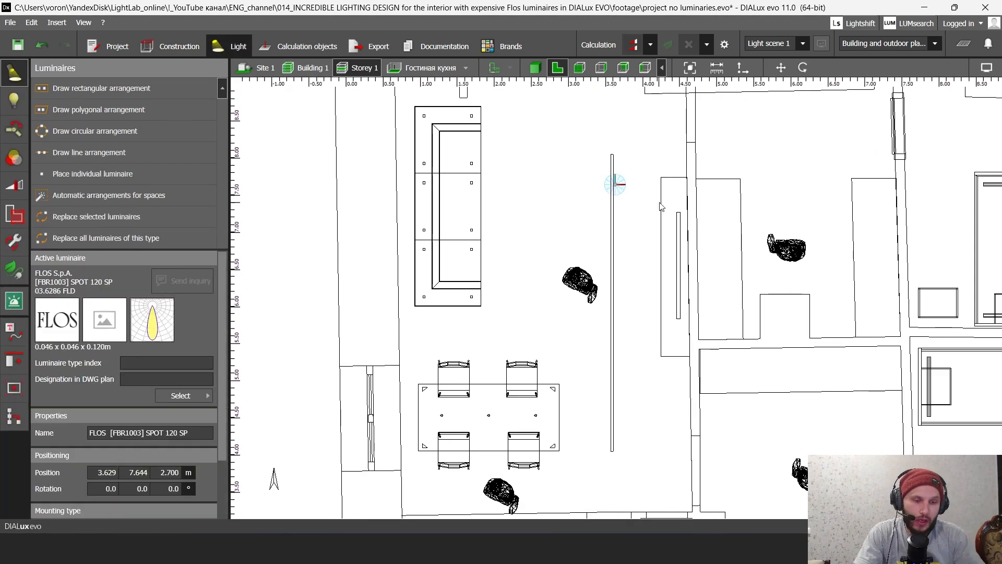
key("Delete")
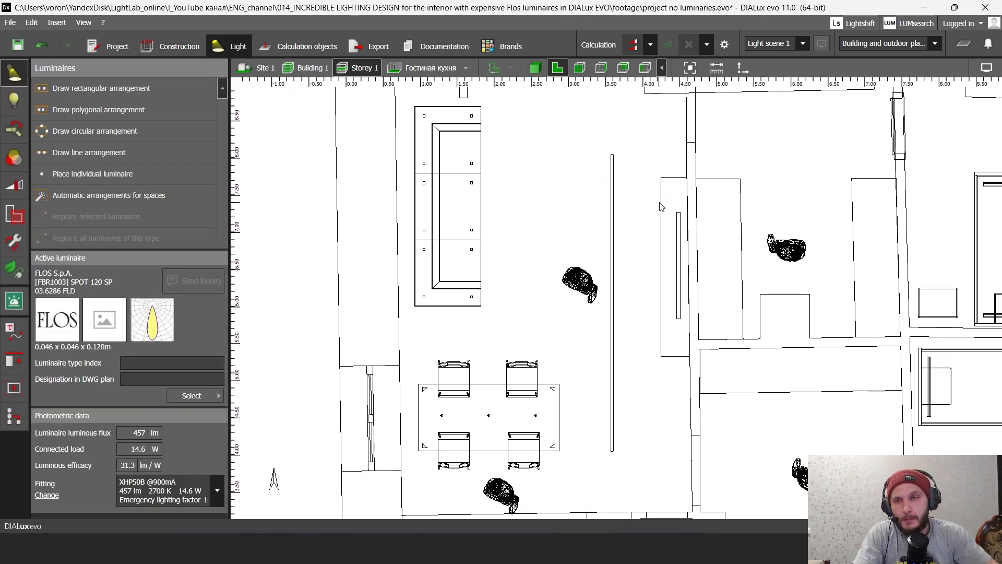
Step: Draw a line arrangement of the Spot 120 luminaire along the dark ceiling profile, from one end to the other
left_click(90, 153)
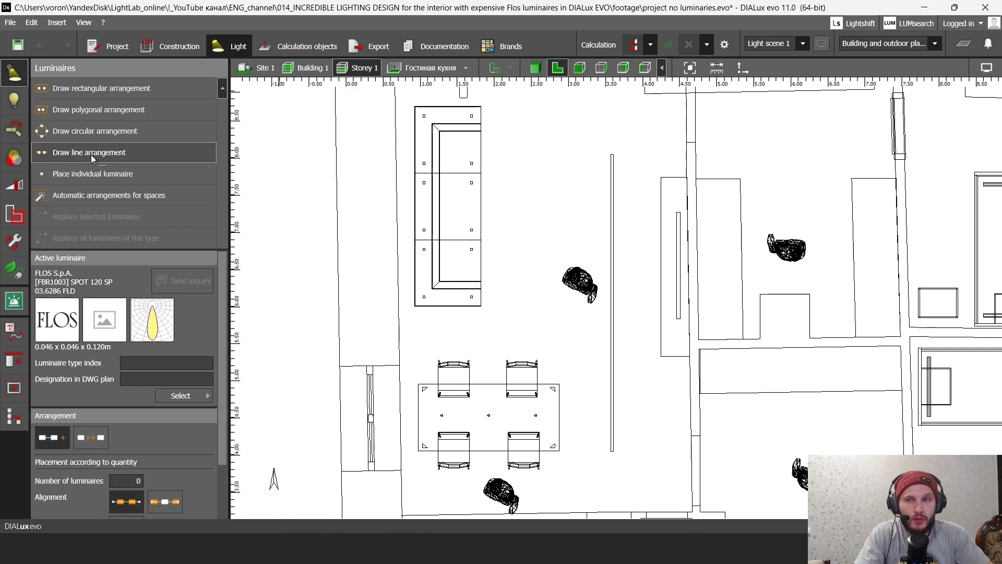
scroll(618, 139, "up", 5)
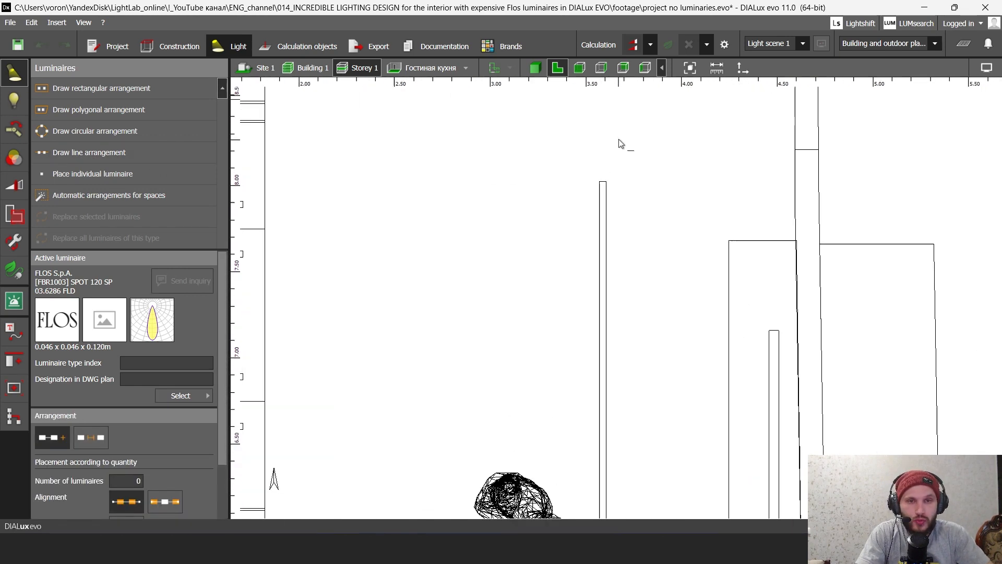
scroll(588, 198, "up", 3)
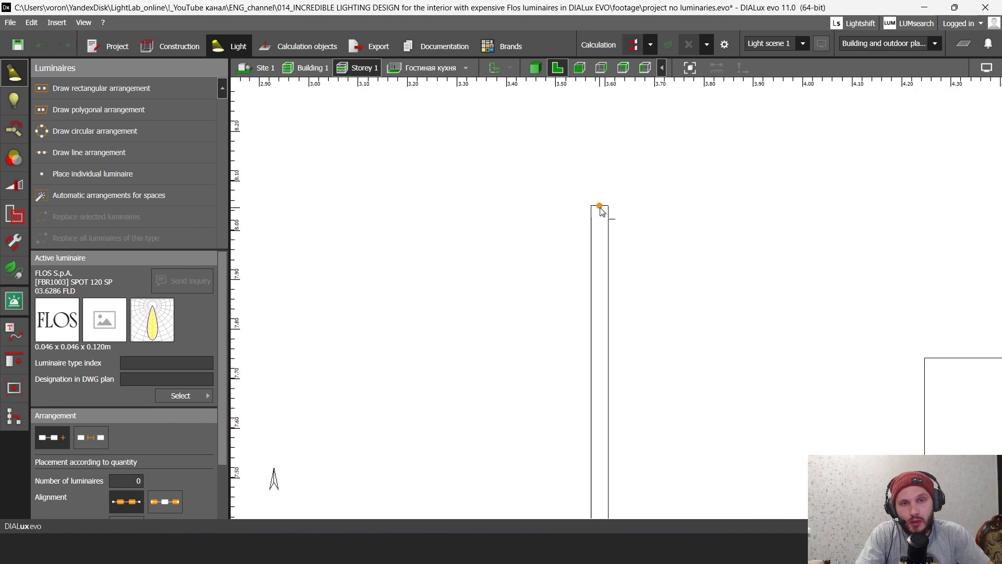
left_click(600, 205)
scroll(589, 293, "down", 1)
scroll(589, 317, "down", 5)
middle_click_drag(601, 374, 615, 162)
scroll(618, 248, "down", 3)
scroll(614, 412, "up", 6)
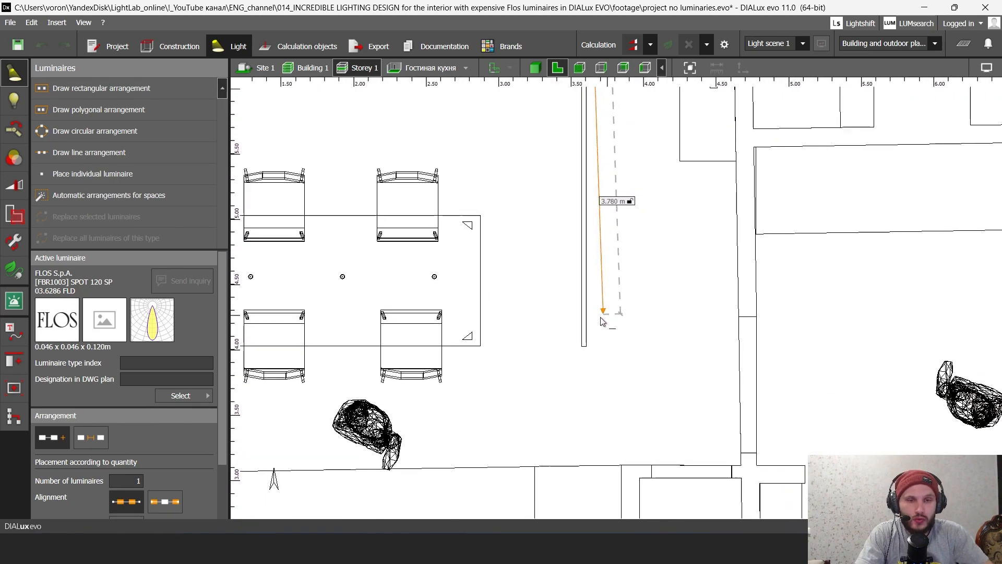
left_click(593, 347)
scroll(592, 350, "down", 5)
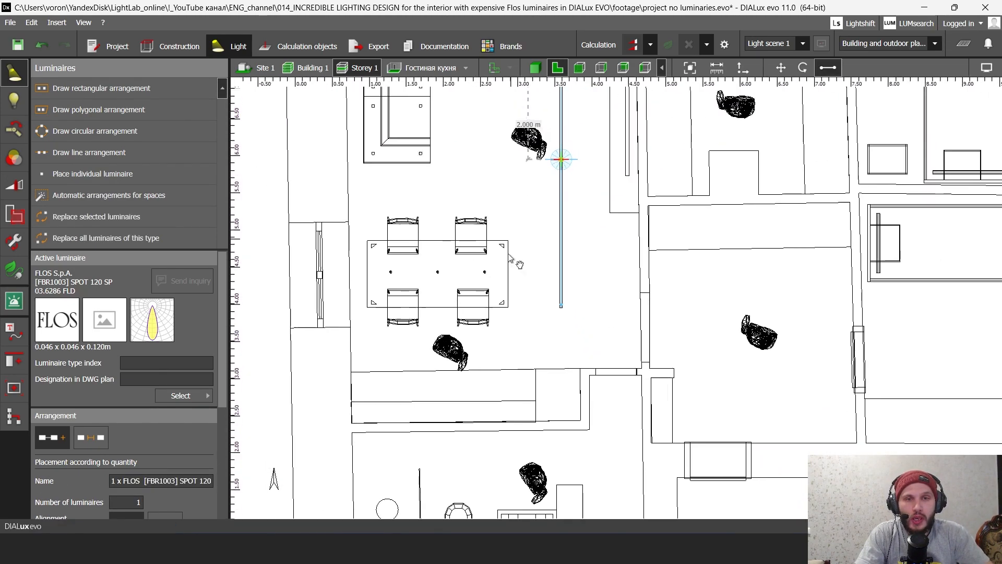
Step: Show the room in 3D and set the Spot 120 line arrangement to 2 luminaires
left_click(536, 68)
right_click_drag(465, 267, 490, 372)
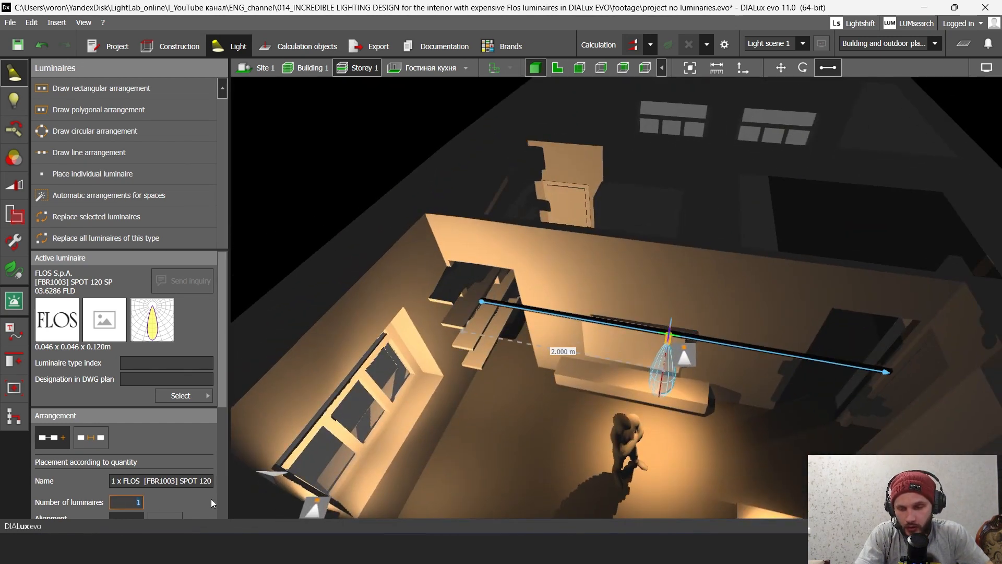
type("32")
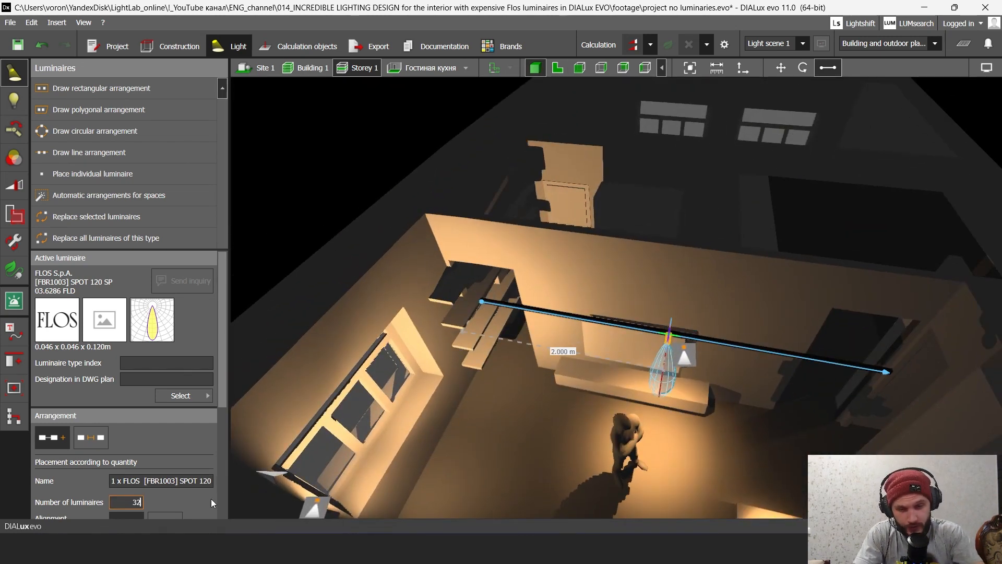
key("BackSpace")
key("BackSpace")
type("2")
key("Return")
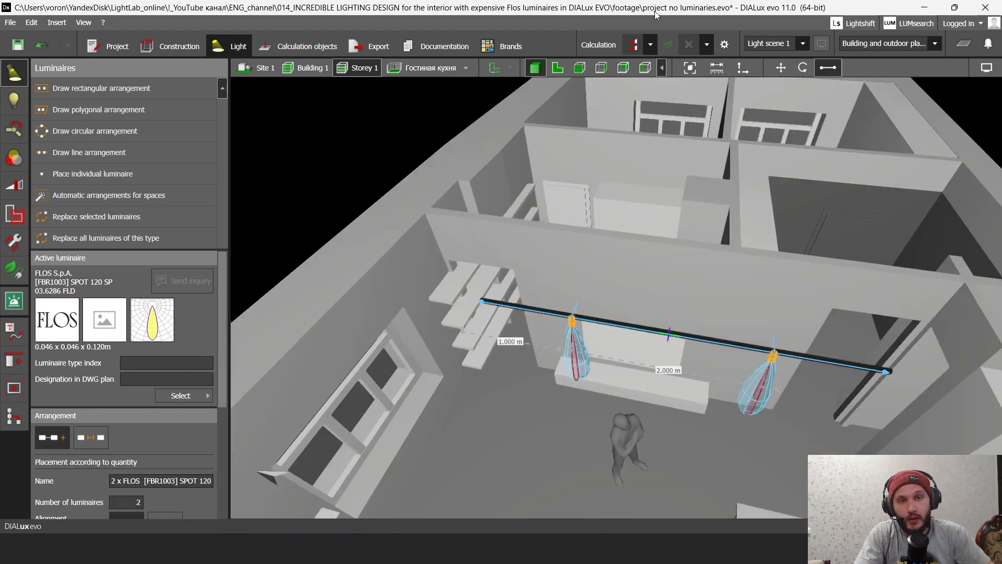
Step: Calculate the light scene and examine how the two spots light the living room floor and the TV wall
left_click(633, 45)
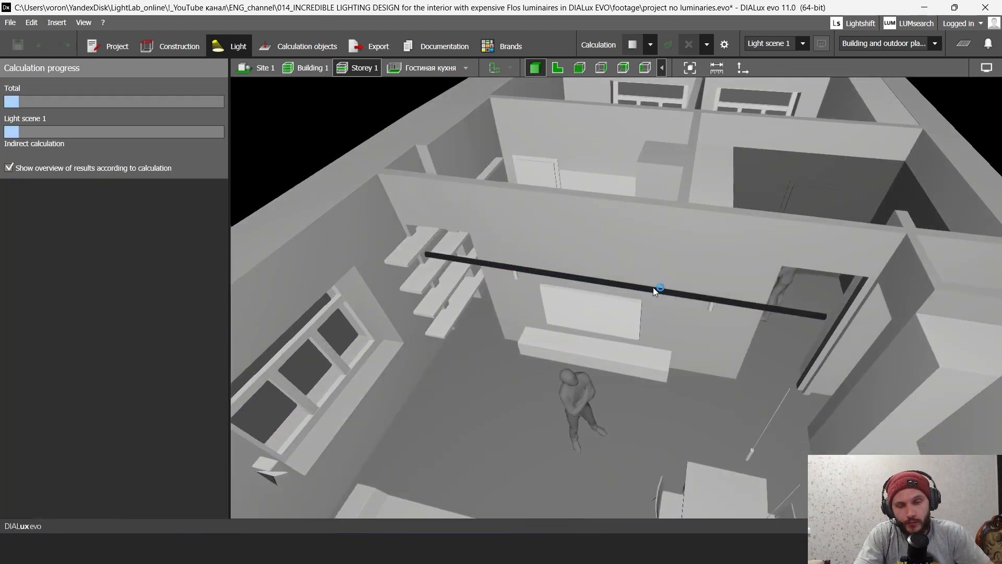
left_click(963, 45)
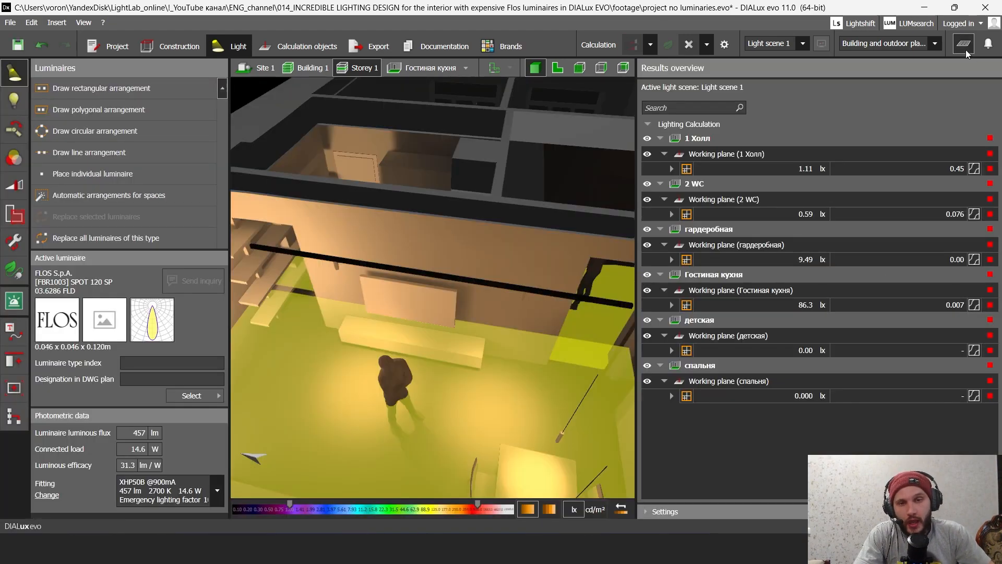
left_click(964, 45)
scroll(686, 382, "up", 6)
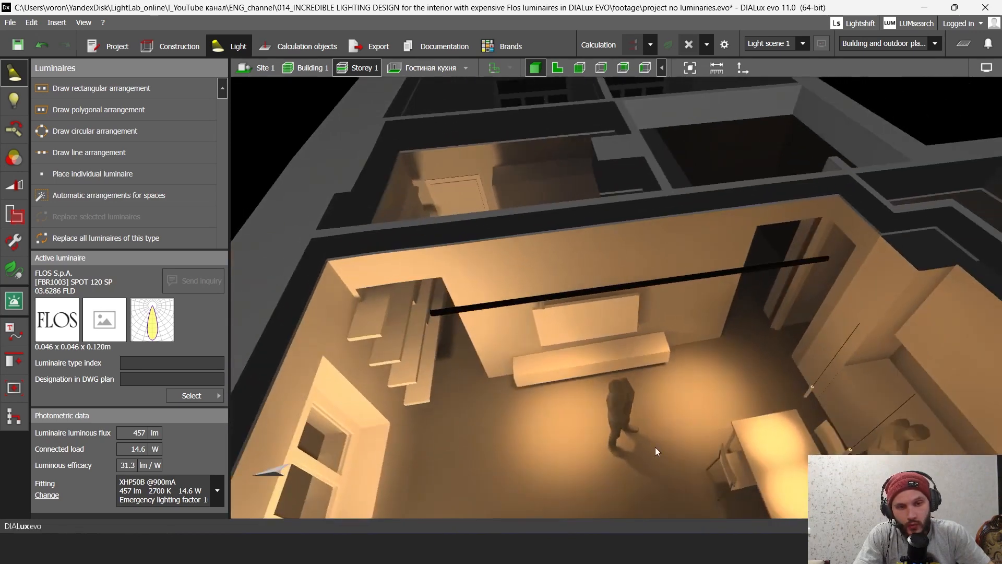
scroll(656, 447, "up", 3)
right_click_drag(656, 446, 719, 398)
middle_click_drag(722, 383, 496, 425)
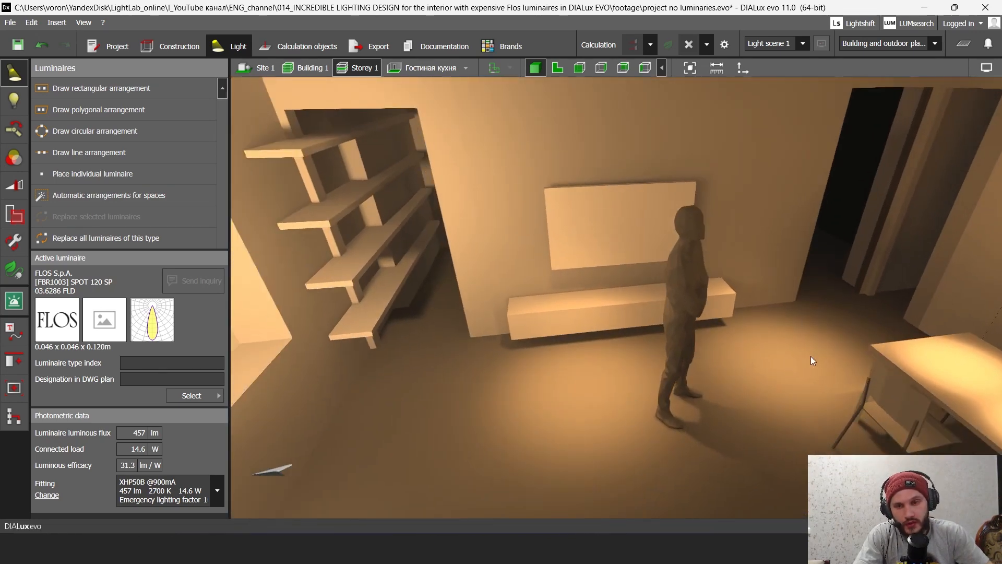
middle_click_drag(755, 349, 742, 354)
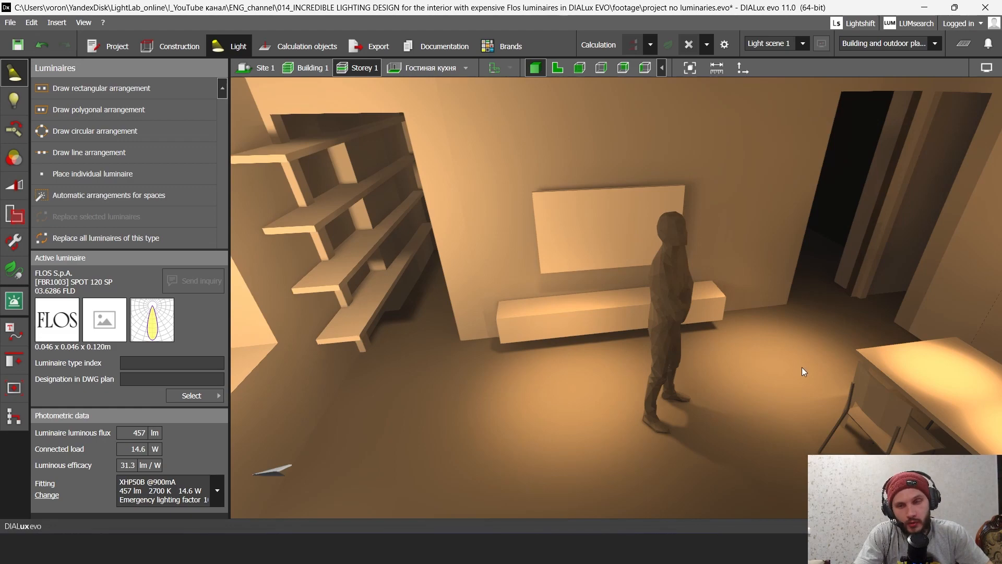
right_click_drag(774, 368, 655, 387)
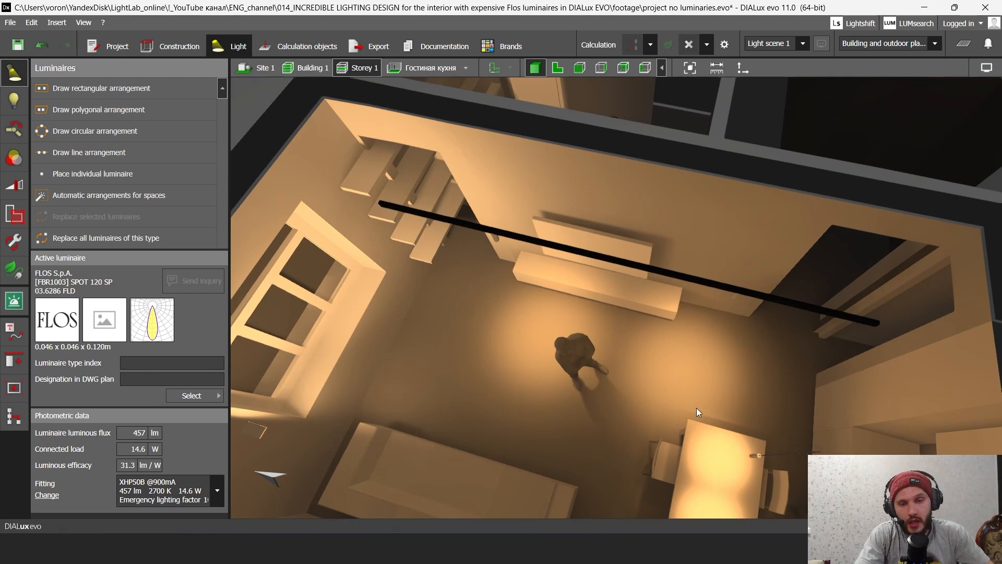
Step: Discard the calculation results and set the Spot 120 line arrangement to 4 luminaires
left_click(688, 43)
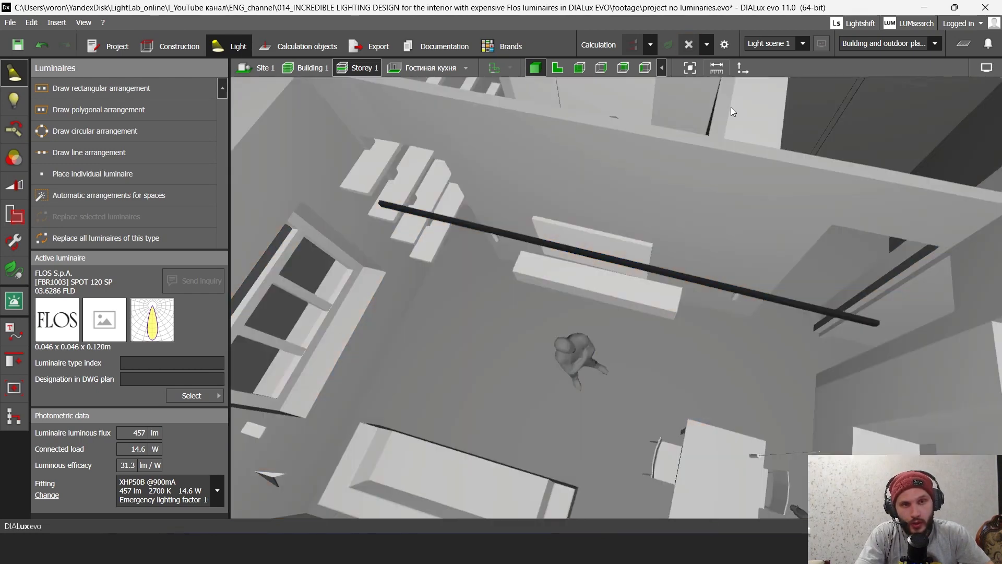
left_click(496, 237)
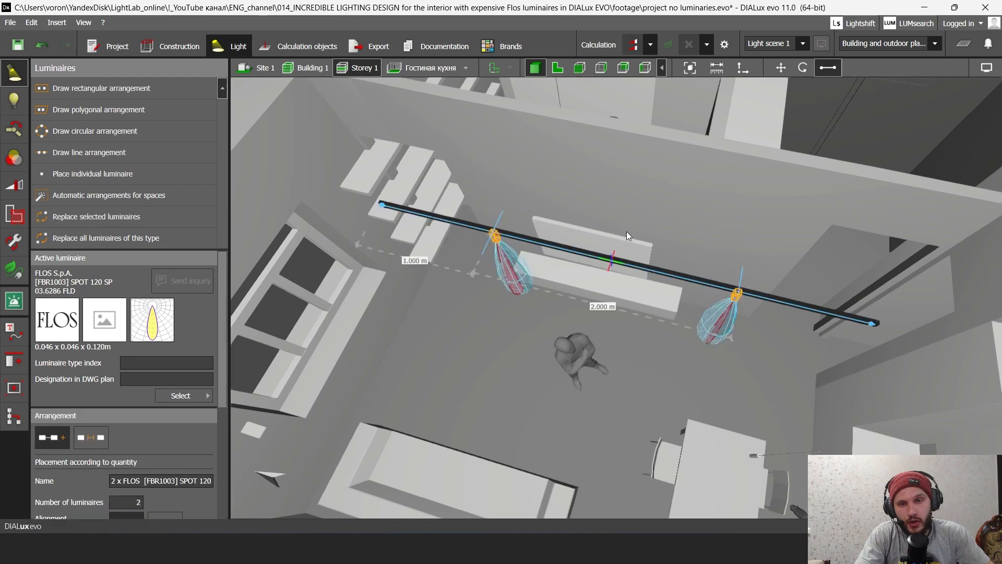
double_click(130, 502)
type("4")
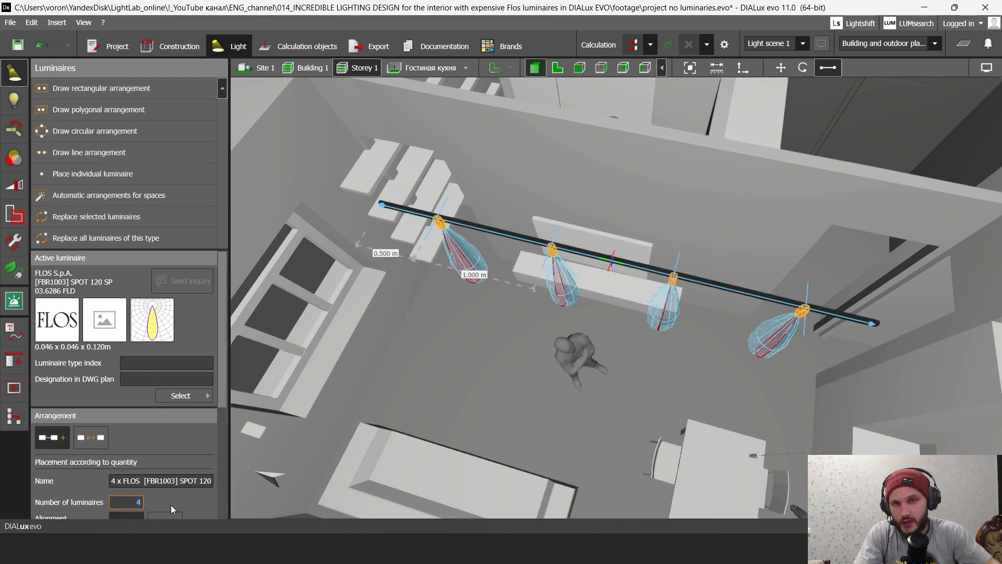
Step: Recalculate the light scene and check the average working plane illuminance of the Гостиная кухня room
left_click(632, 45)
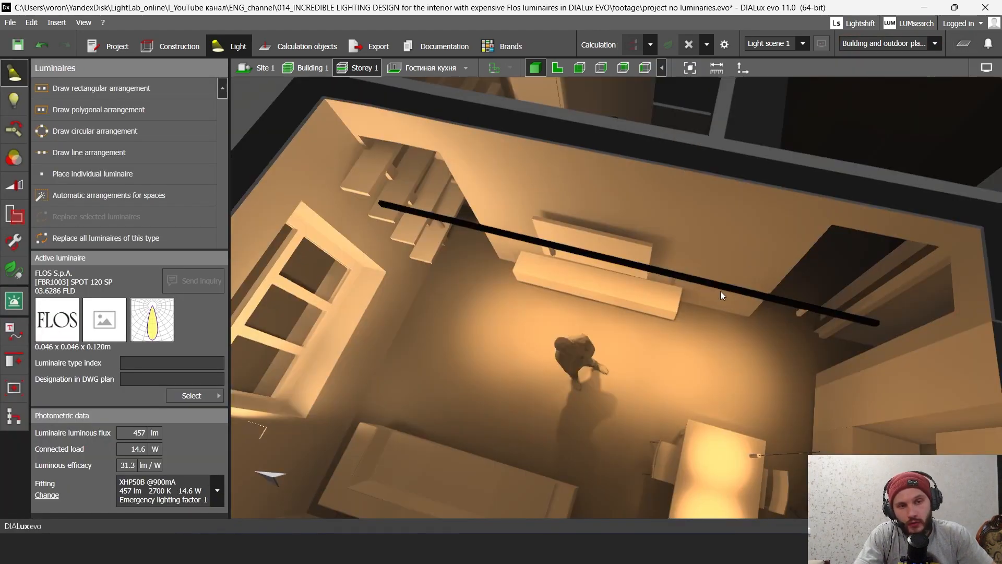
right_click_drag(720, 290, 697, 358)
scroll(697, 322, "up", 3)
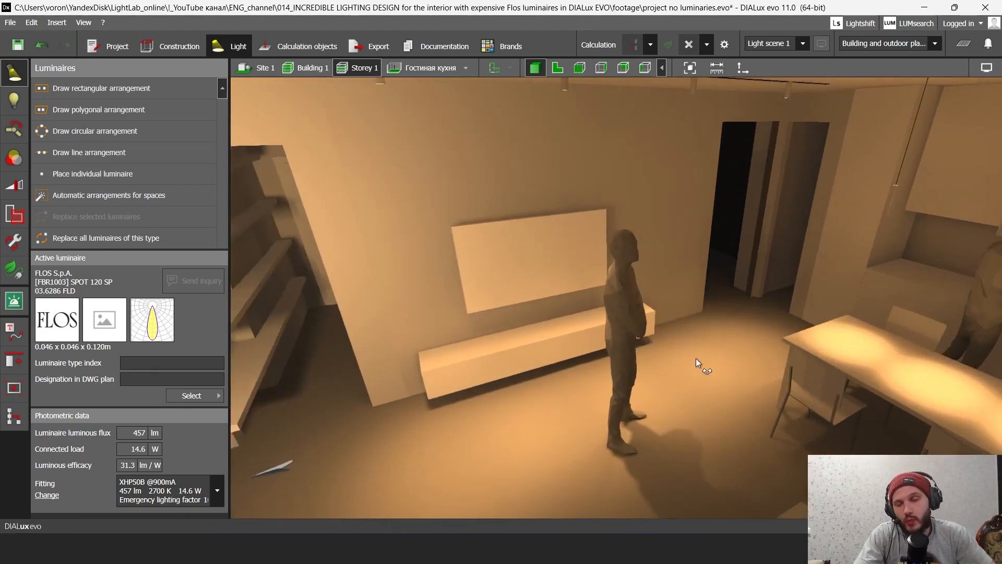
left_click(963, 44)
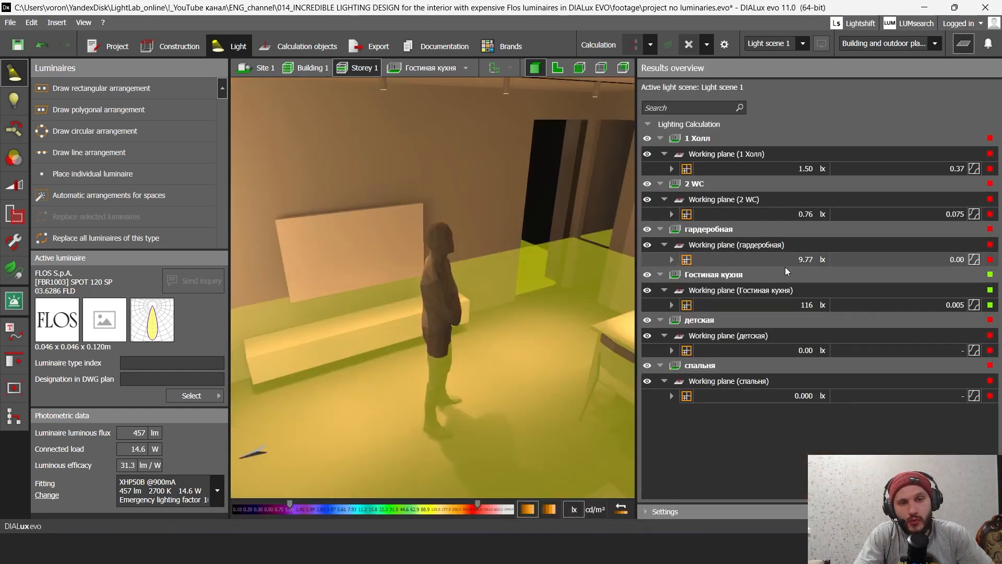
left_click(778, 307)
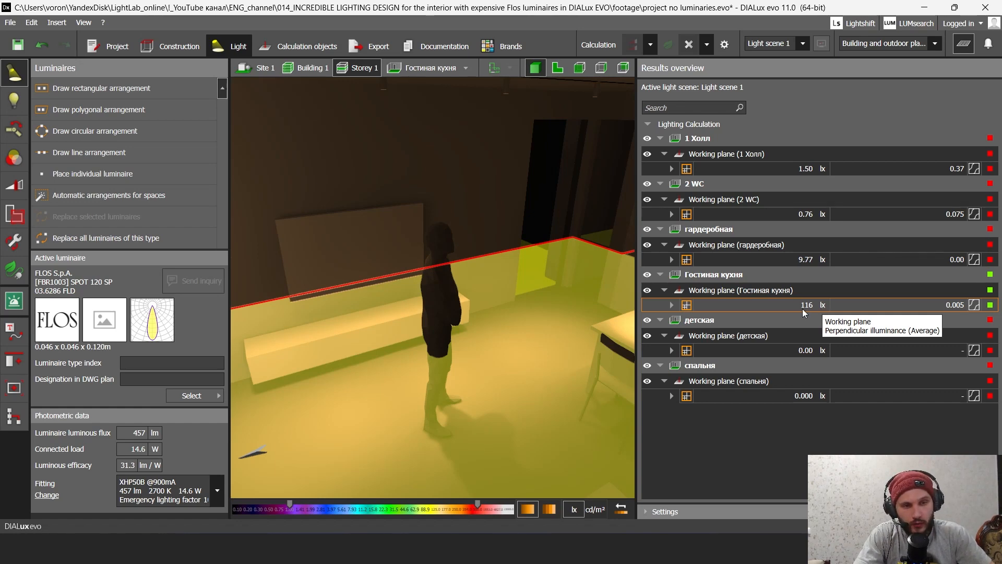
left_click(960, 47)
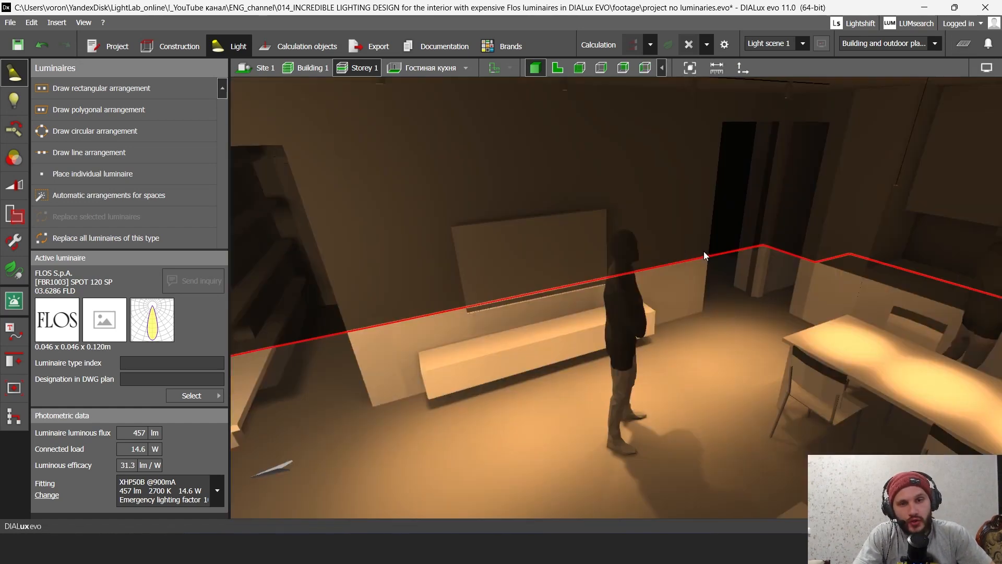
middle_click_drag(687, 265, 714, 230)
Step: Switch to the 001_specification.xlsx workbook in Excel and open the linked product page for Light Shadow DOTS - Single Spot Module, Set of 2 Spots
left_click(767, 548)
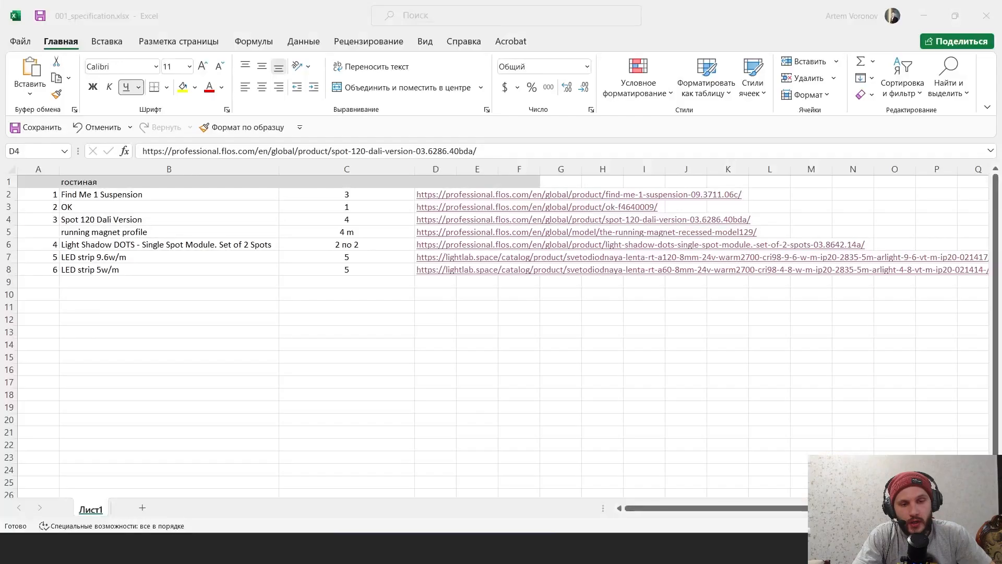
left_click(321, 259)
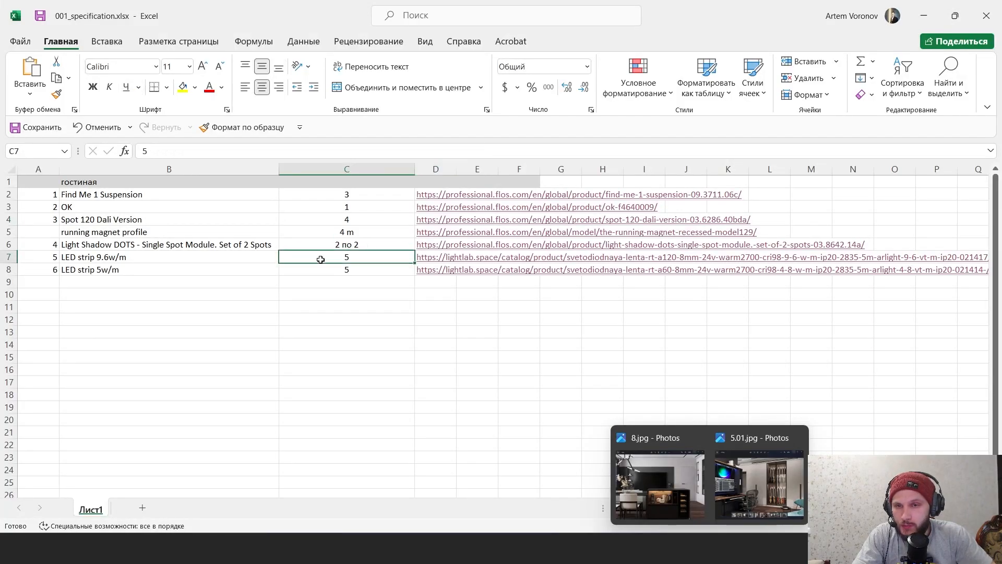
left_click(427, 250)
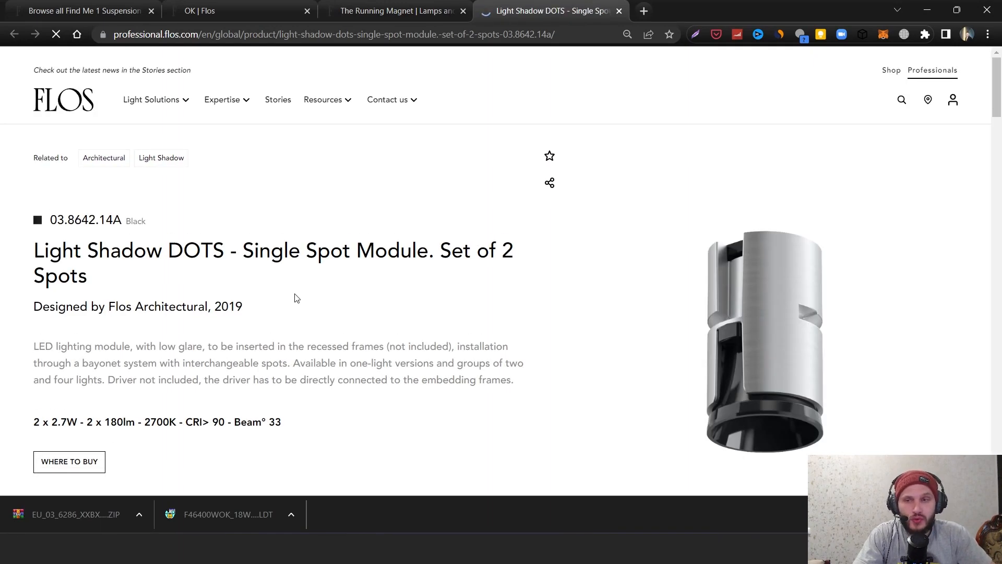
Step: Open the Light Shadow Dots Ø30 Fixed model page and look through its project photos and available submodels
scroll(759, 339, "down", 2)
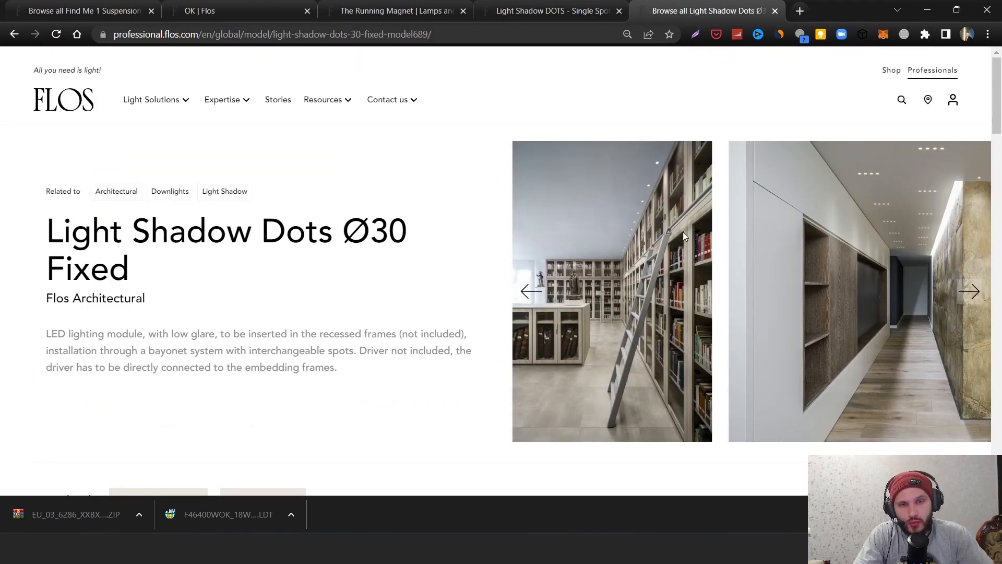
left_click(981, 288)
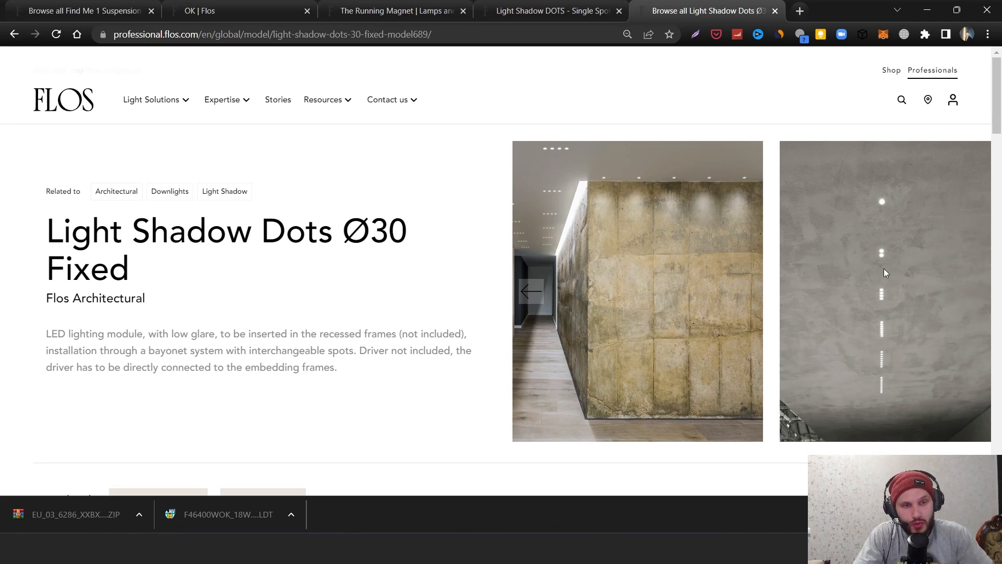
scroll(268, 331, "down", 3)
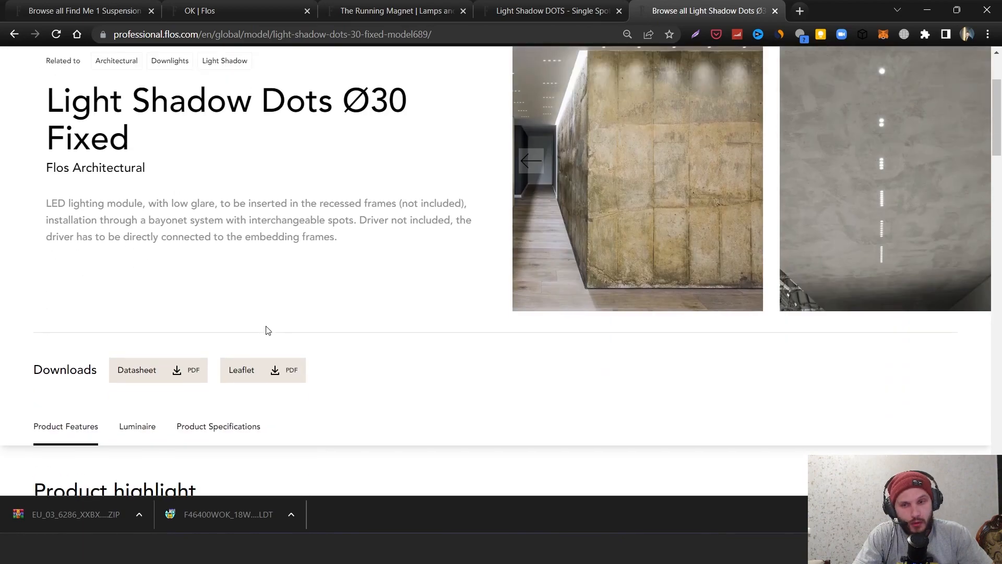
scroll(268, 330, "up", 3)
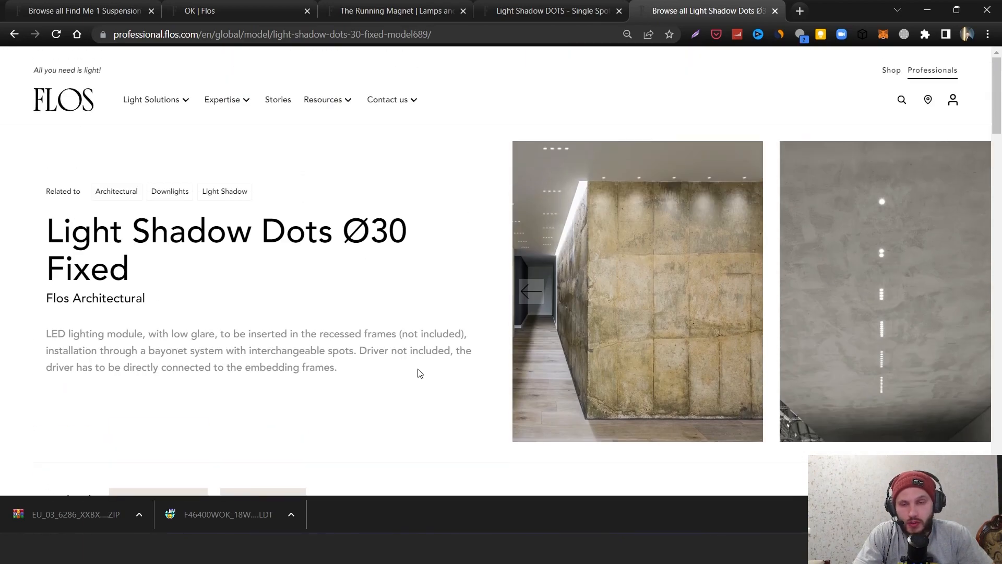
scroll(439, 349, "down", 15)
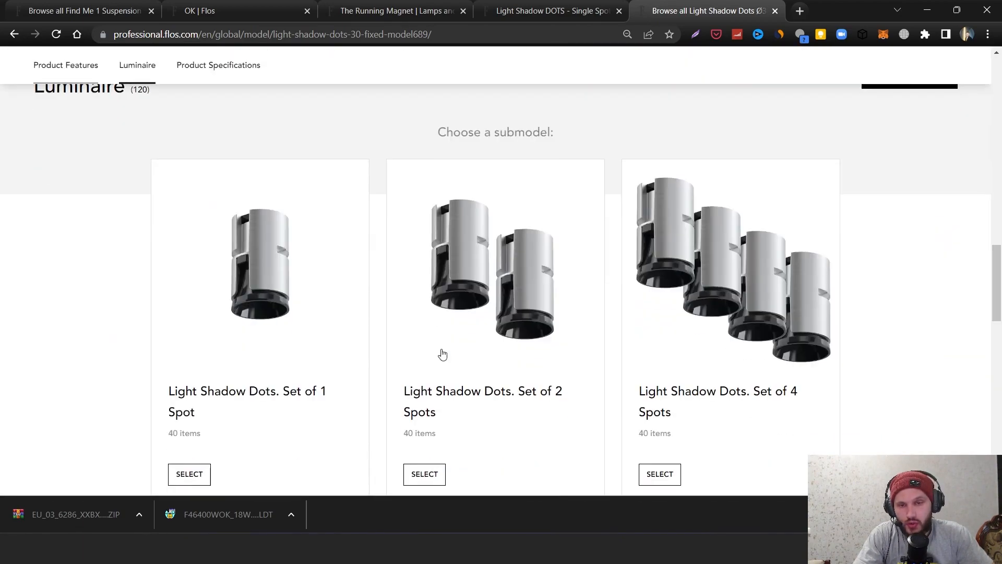
scroll(442, 355, "up", 3)
scroll(490, 386, "down", 5)
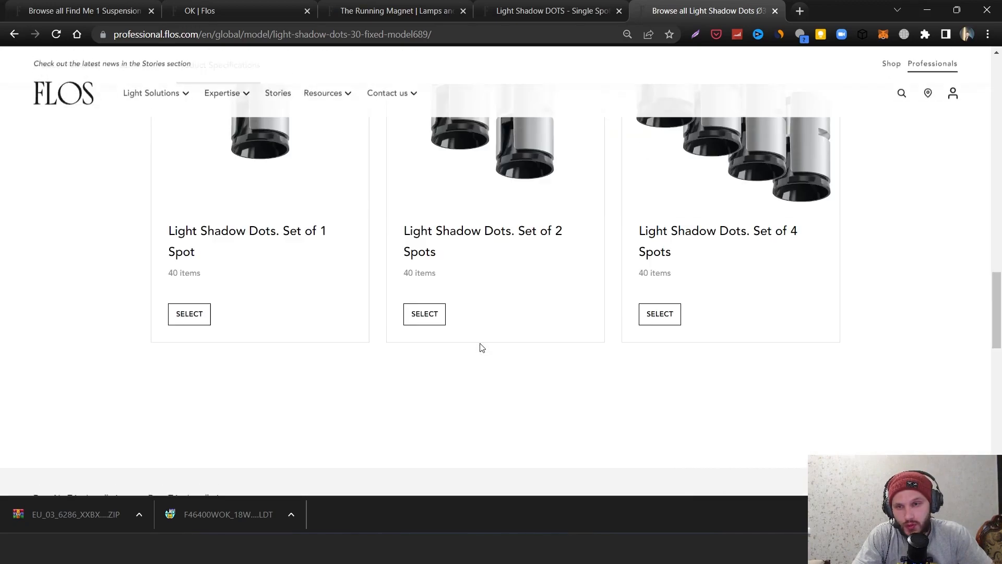
scroll(479, 347, "up", 2)
Step: Look through the beam variants of the Set of 2 Spots submodel and return to the 03.8642.14A product page
left_click(497, 301)
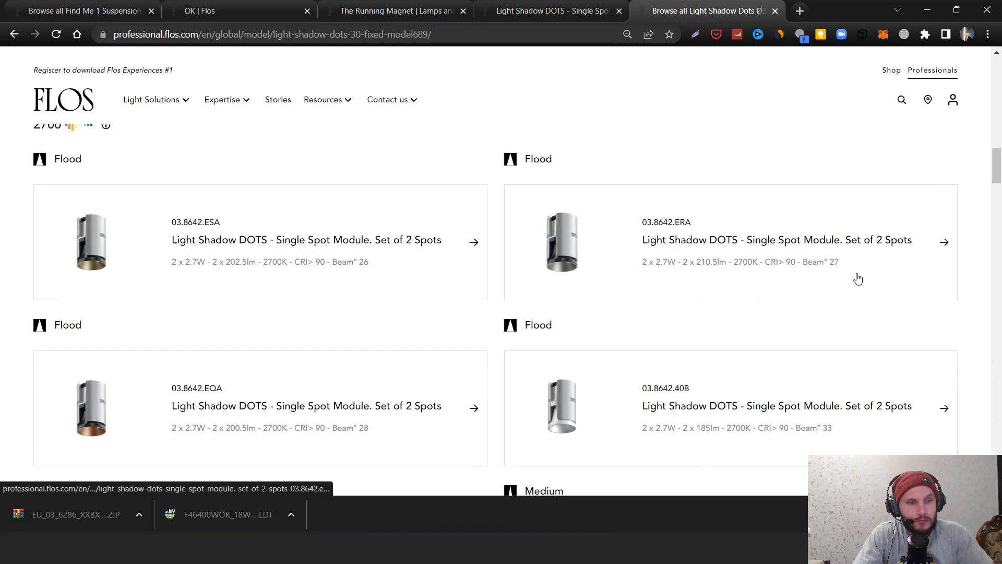
scroll(682, 320, "down", 5)
scroll(259, 346, "down", 15)
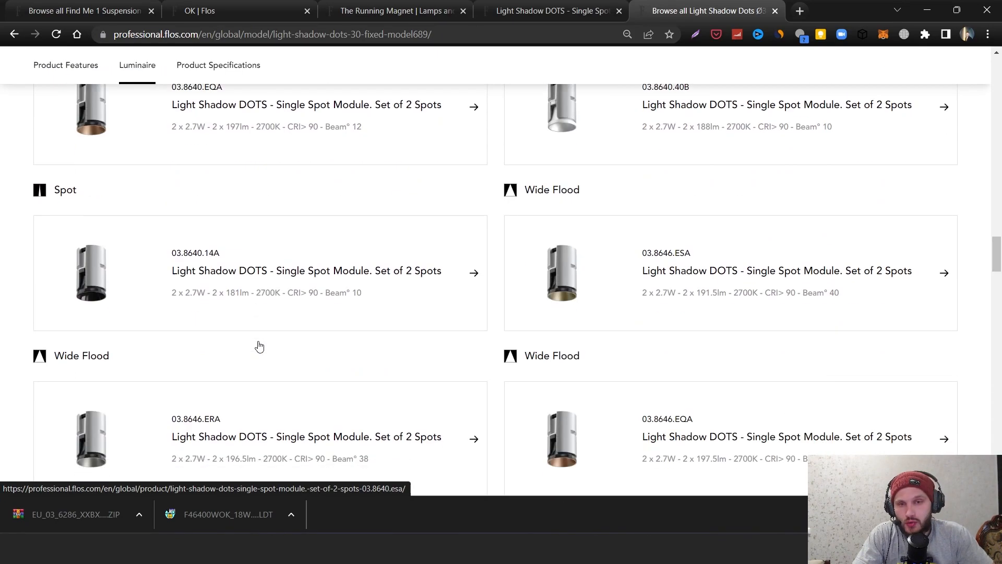
scroll(259, 346, "down", 6)
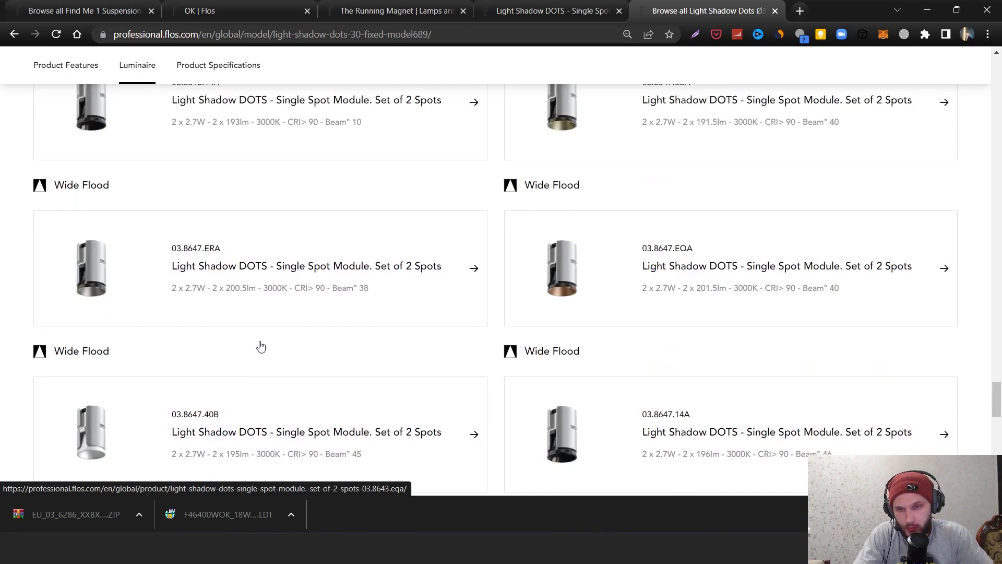
left_click(572, 4)
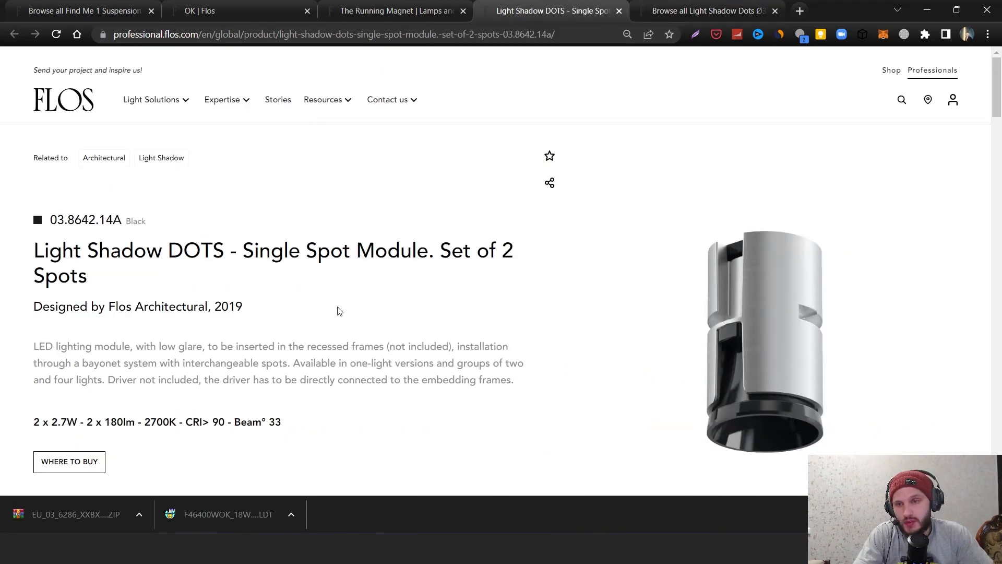
Step: Check the Light Shadow DOTS 03.8642.14A specifications, download its LDT / IES photometric archive to Загрузки, and open it
scroll(339, 311, "down", 2)
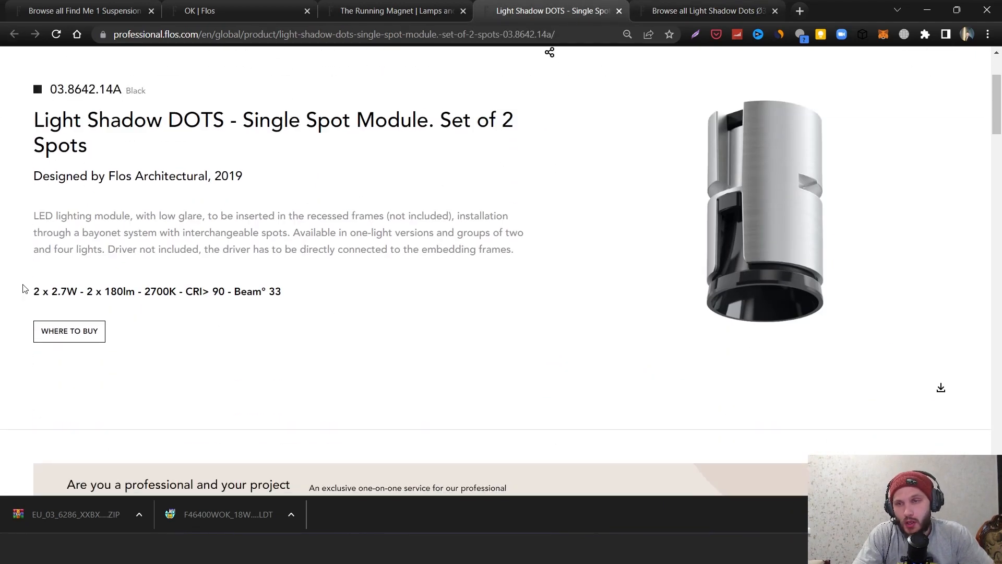
left_click(54, 290)
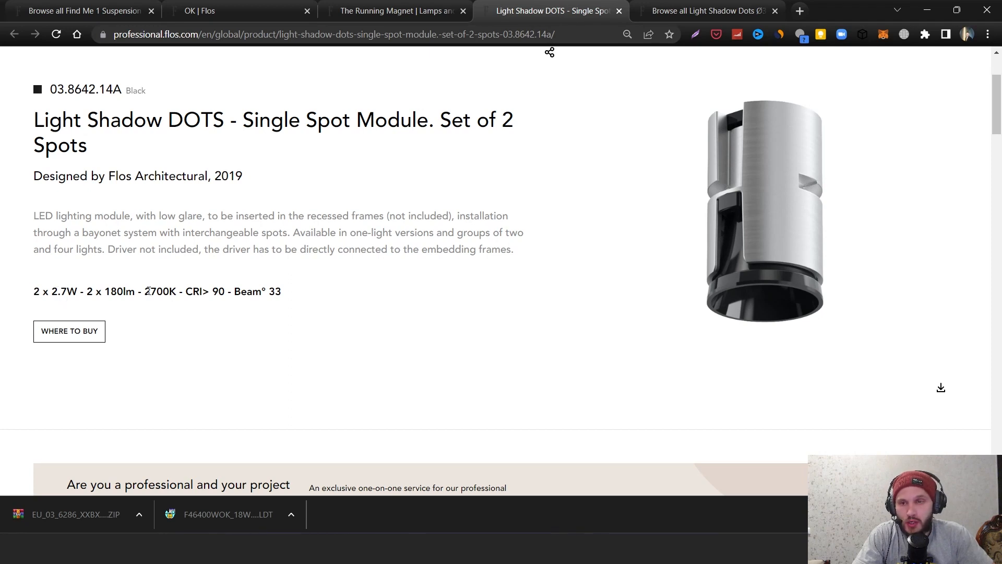
left_click_drag(148, 290, 157, 293)
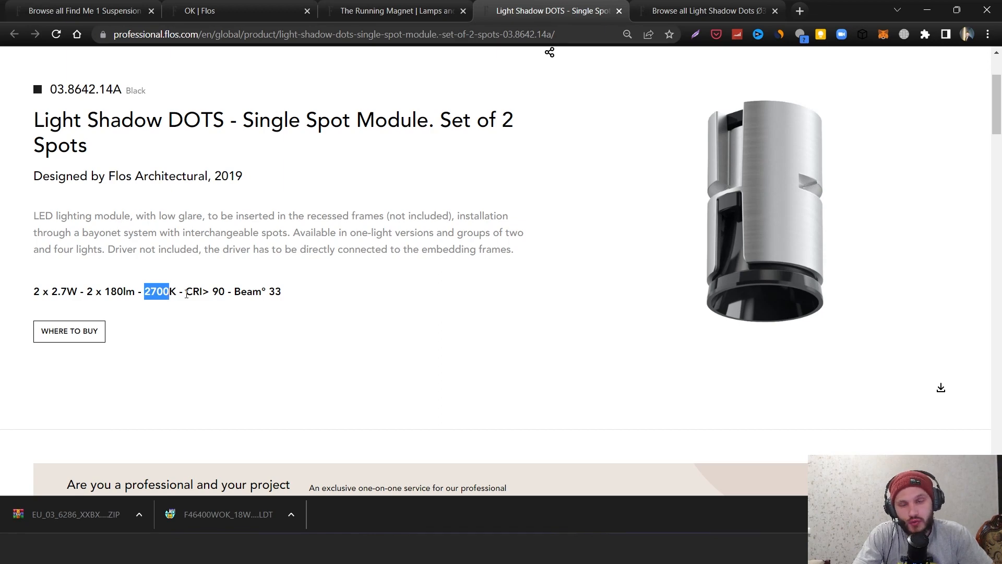
scroll(187, 294, "down", 5)
scroll(782, 321, "down", 2)
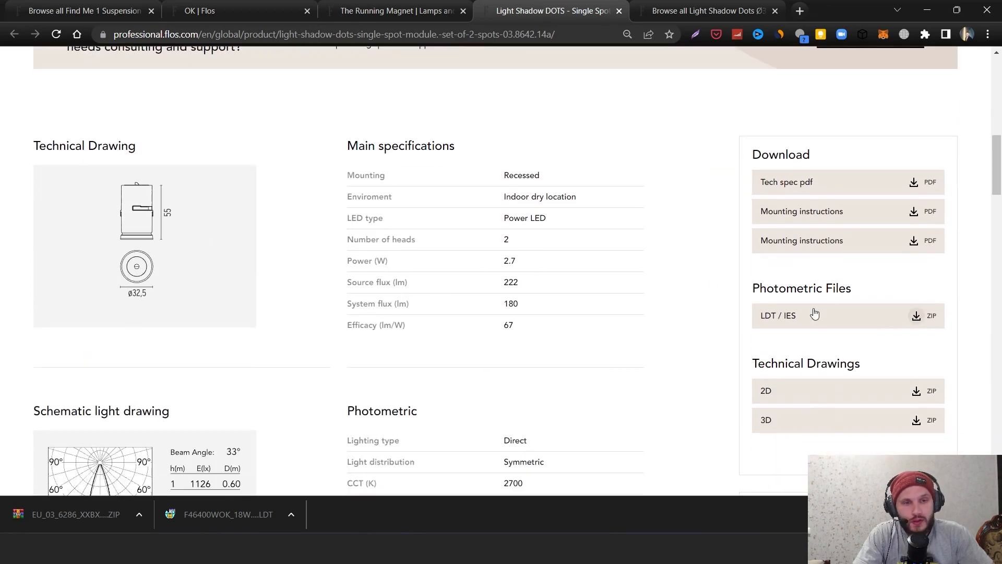
left_click(815, 317)
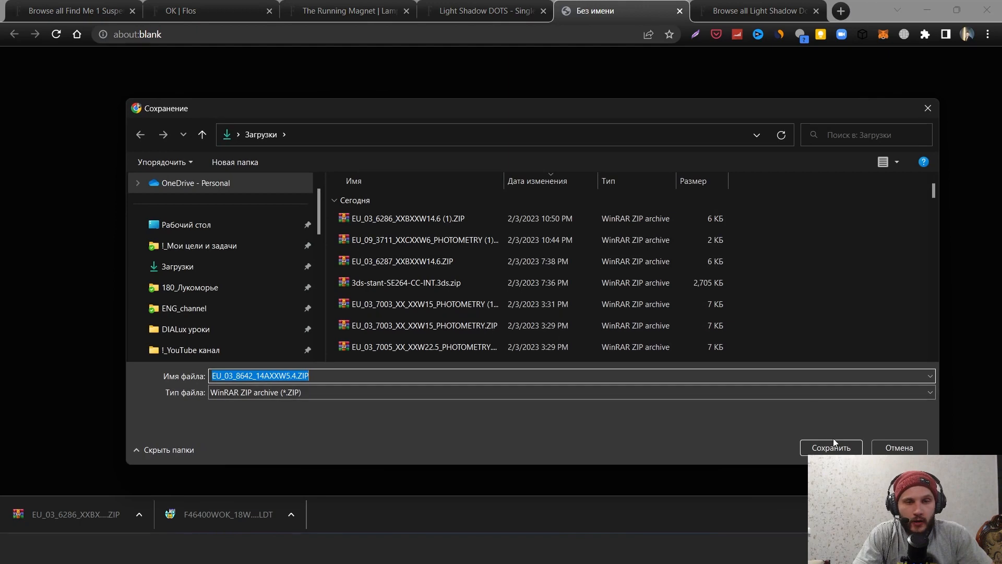
left_click(835, 444)
left_click(58, 514)
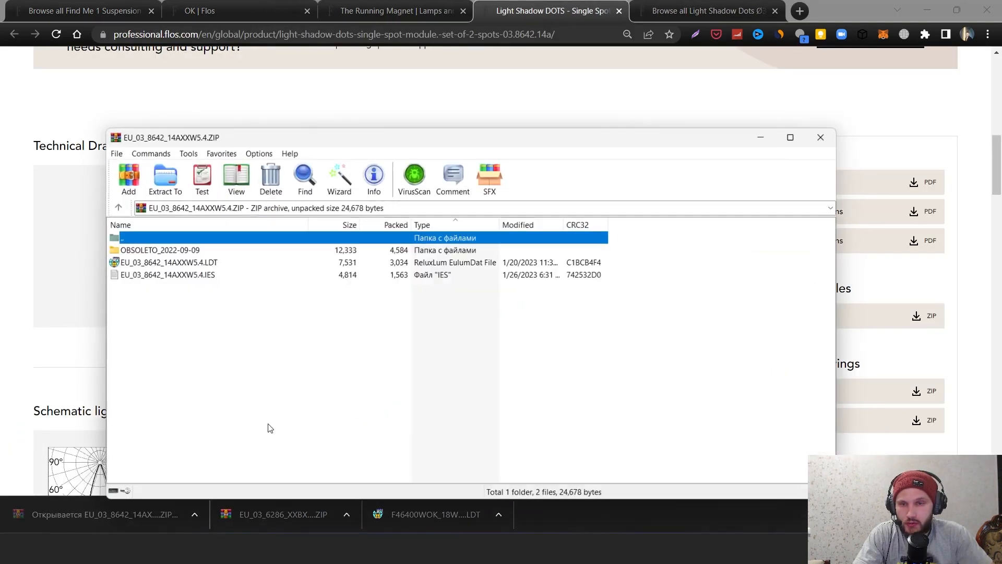
Step: Import EU_03_8642_14AXXW5.4.LDT from the opened archive into the DIALux evo project and minimize the archive window
left_click_drag(116, 262, 121, 262)
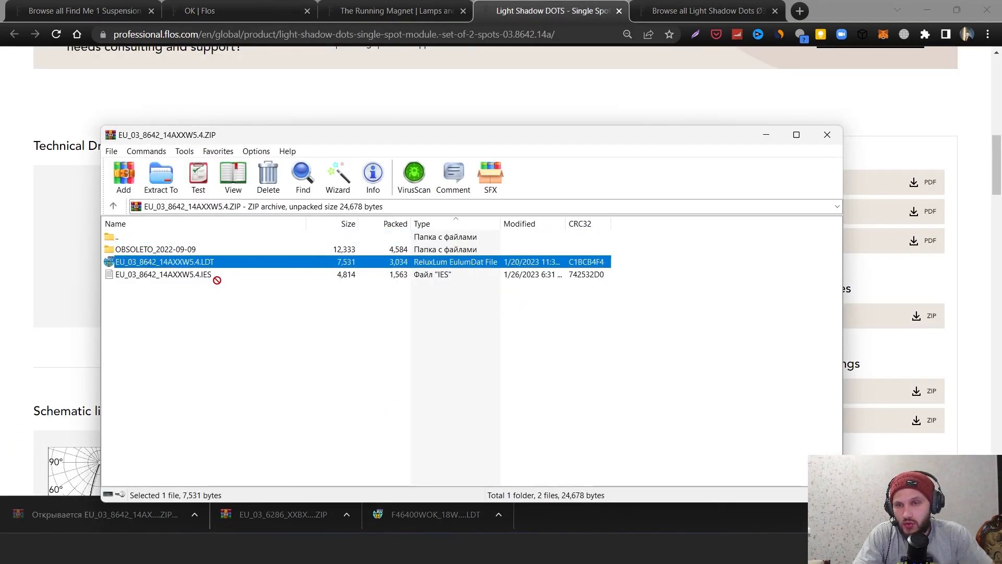
left_click_drag(419, 477, 438, 430)
left_click(765, 135)
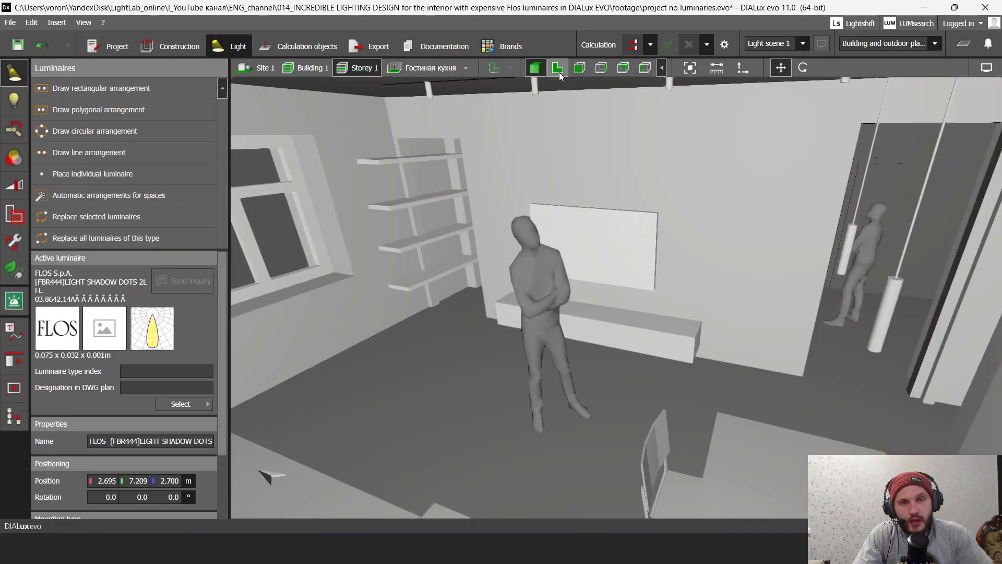
Step: Inspect the individually placed Light Shadow DOTS luminaire in the floor plan and delete it
left_click(558, 67)
scroll(512, 194, "up", 5)
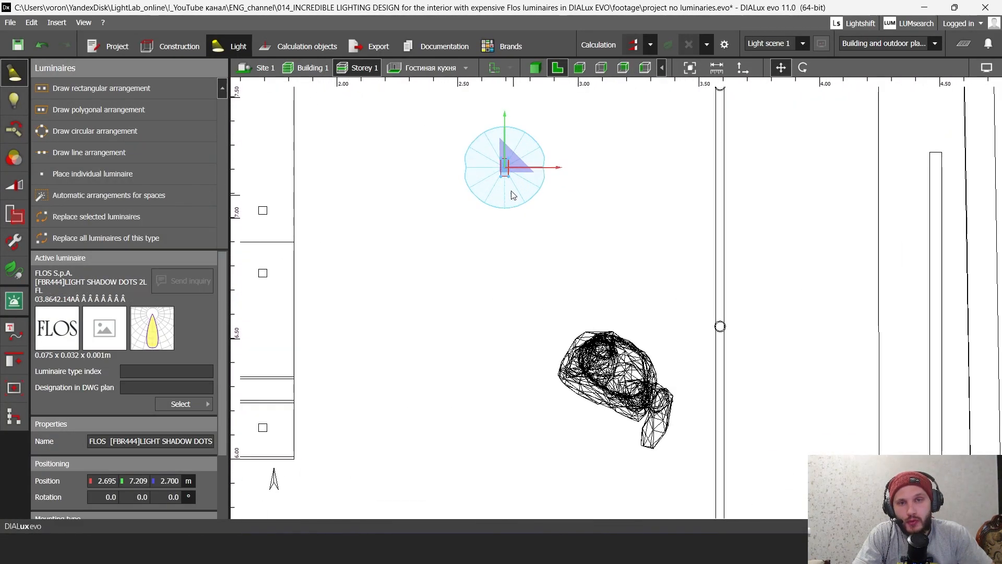
scroll(511, 195, "up", 6)
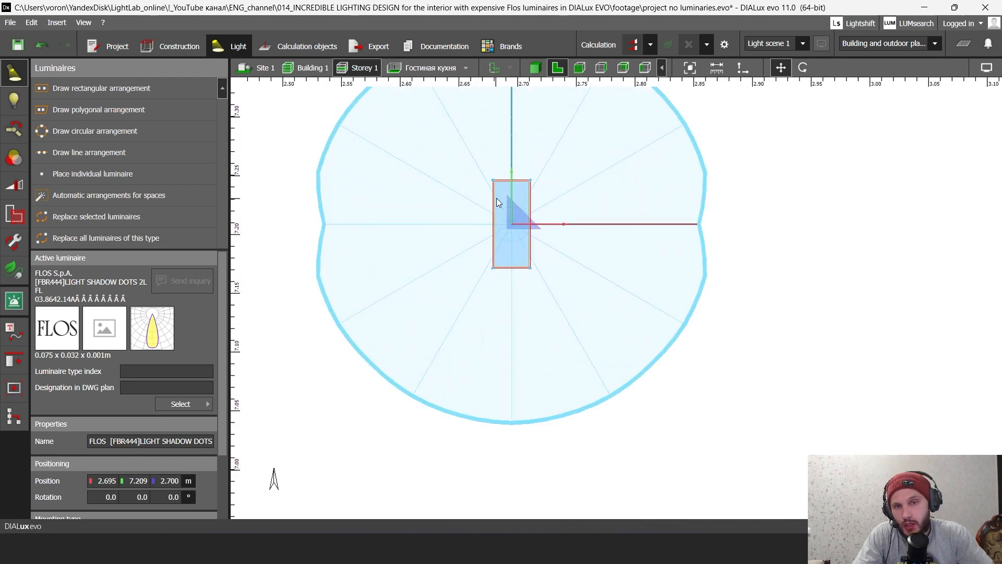
middle_click_drag(503, 194, 492, 229)
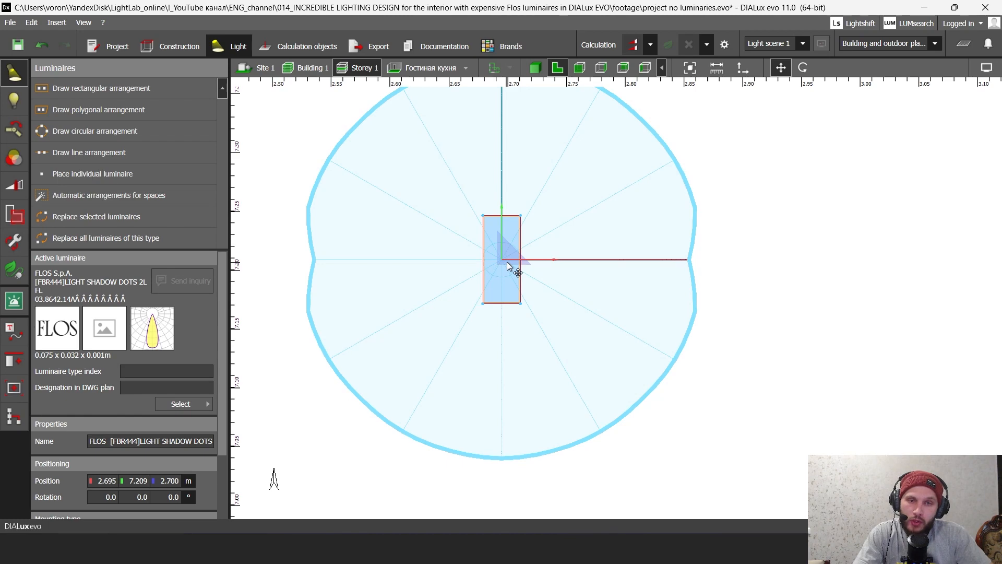
scroll(493, 273, "down", 4)
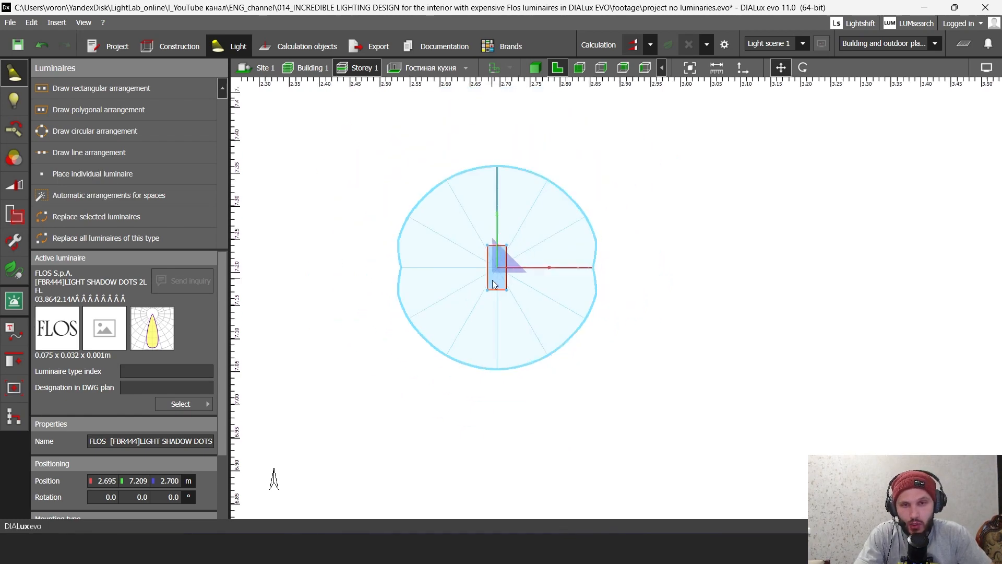
key("Delete")
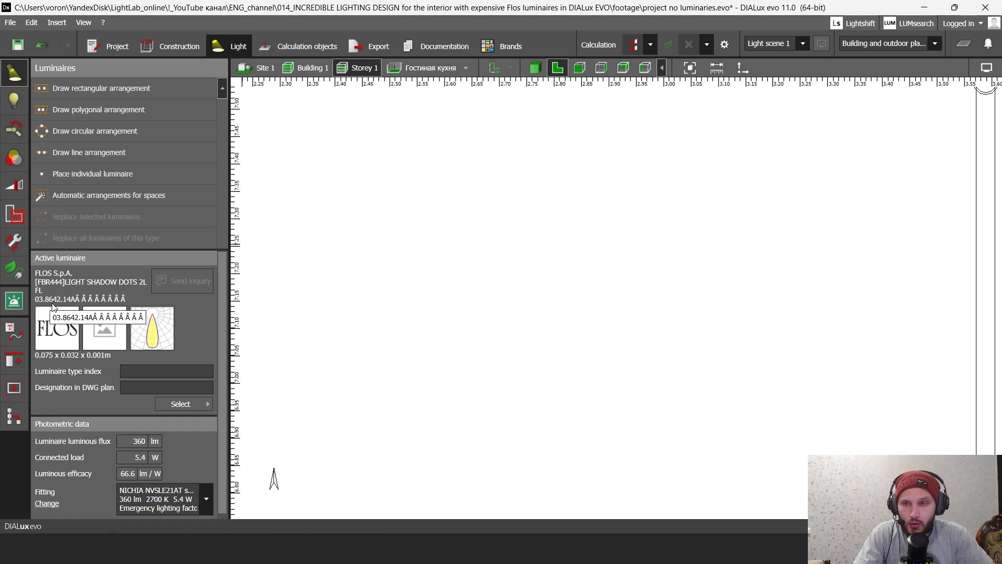
Step: Draw a line arrangement of 2 Light Shadow DOTS luminaires along the sofa's centreline, from its upper to its lower edge in plan
scroll(57, 306, "down", 1)
scroll(282, 306, "down", 6)
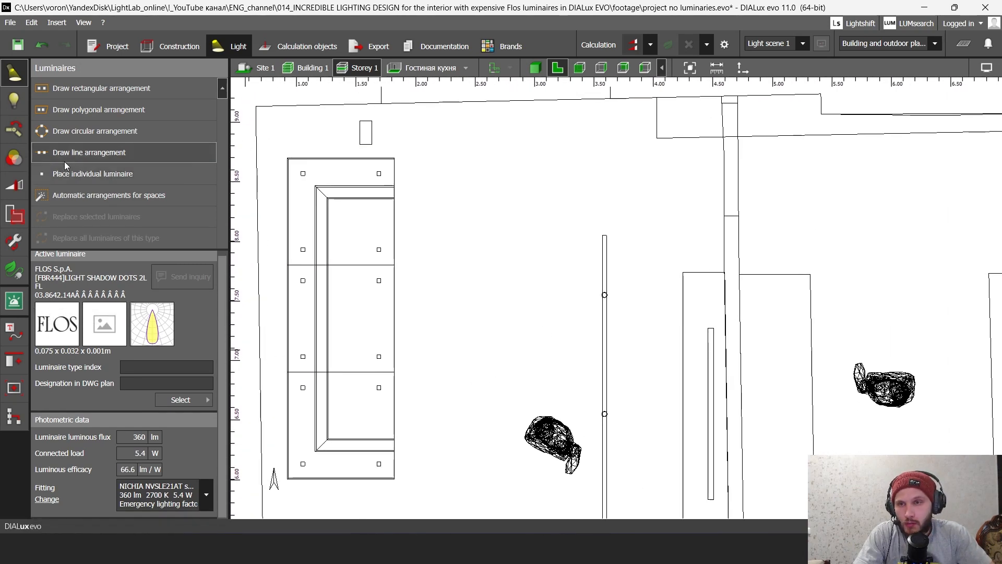
left_click(78, 155)
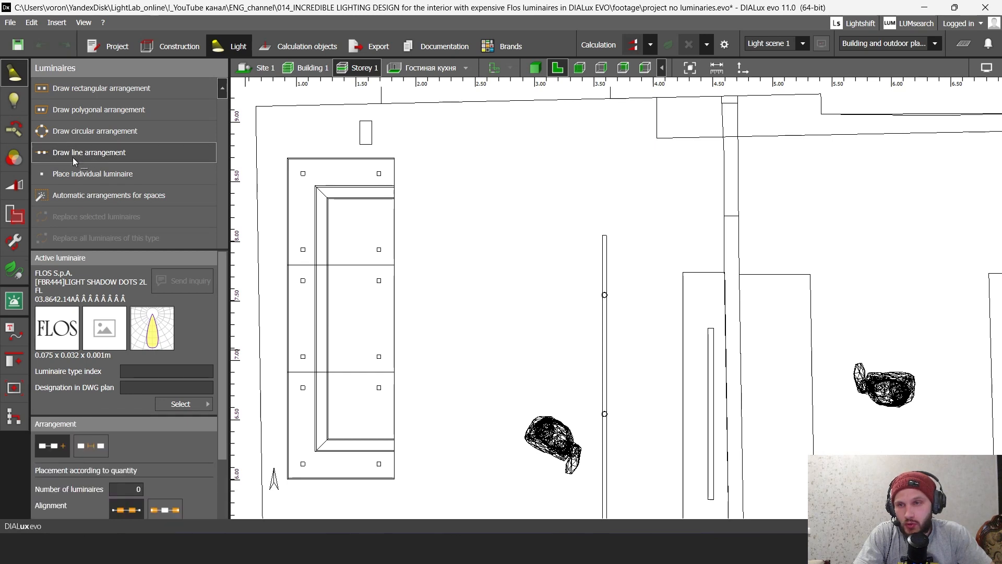
left_click(349, 158)
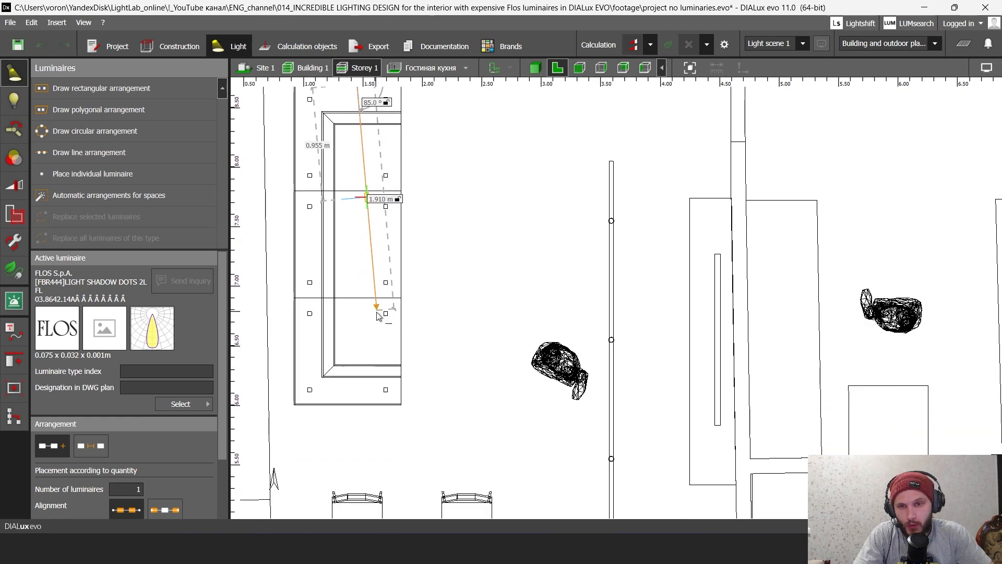
left_click(357, 406)
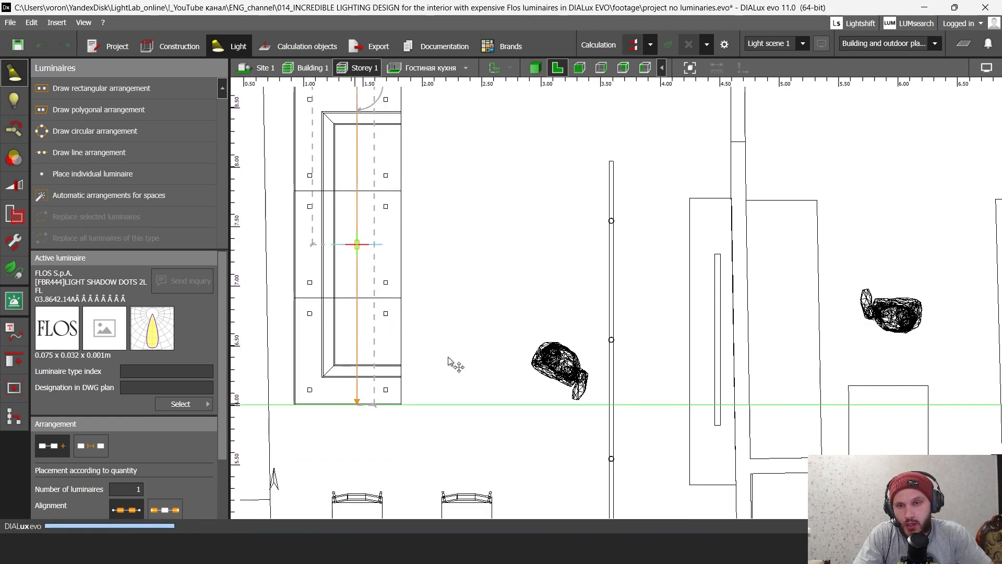
middle_click_drag(418, 246, 504, 292)
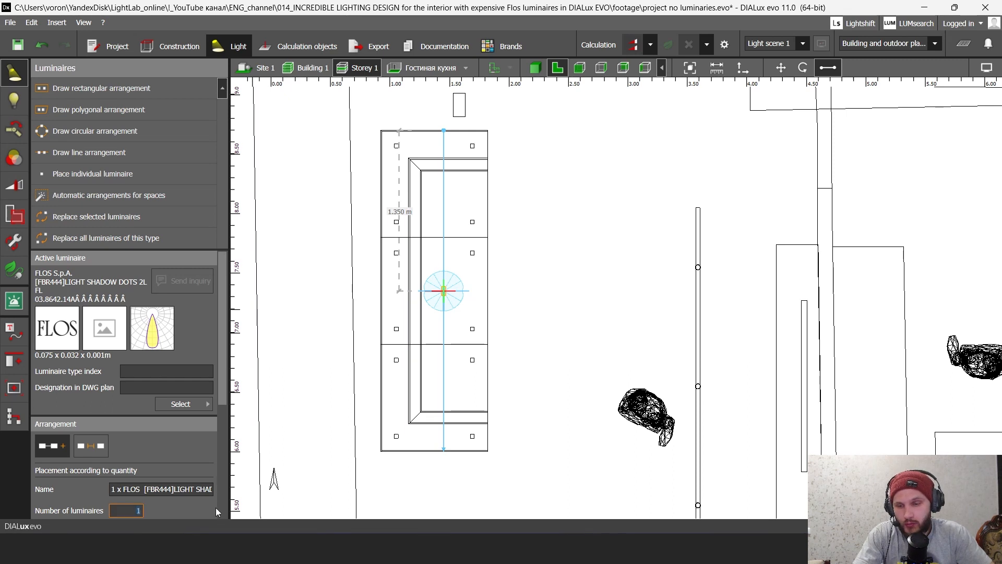
type("2")
key("Return")
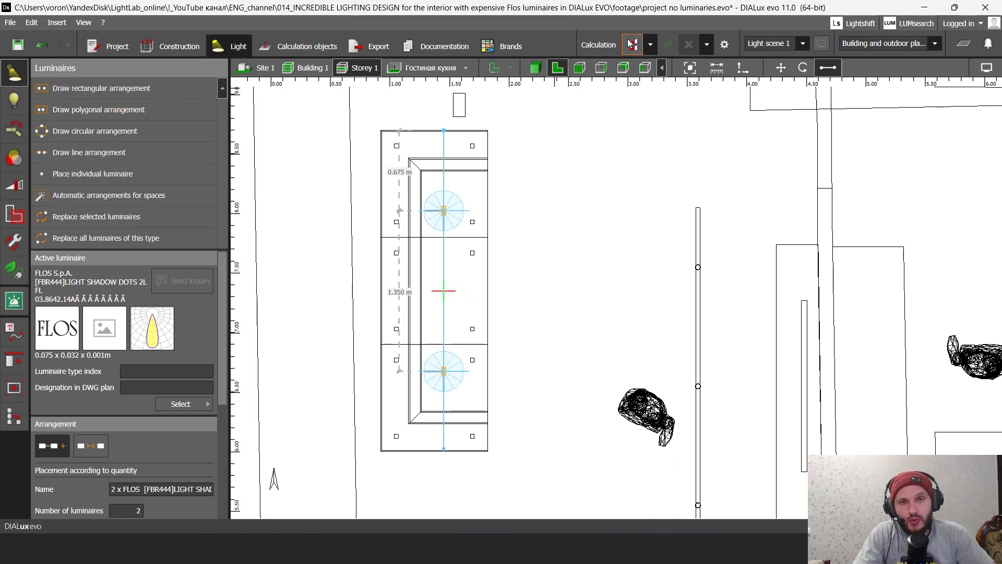
Step: Calculate the light scene, inspect the lighting over the sofa in 3D with the results overview hidden, and discard the calculation
left_click(534, 67)
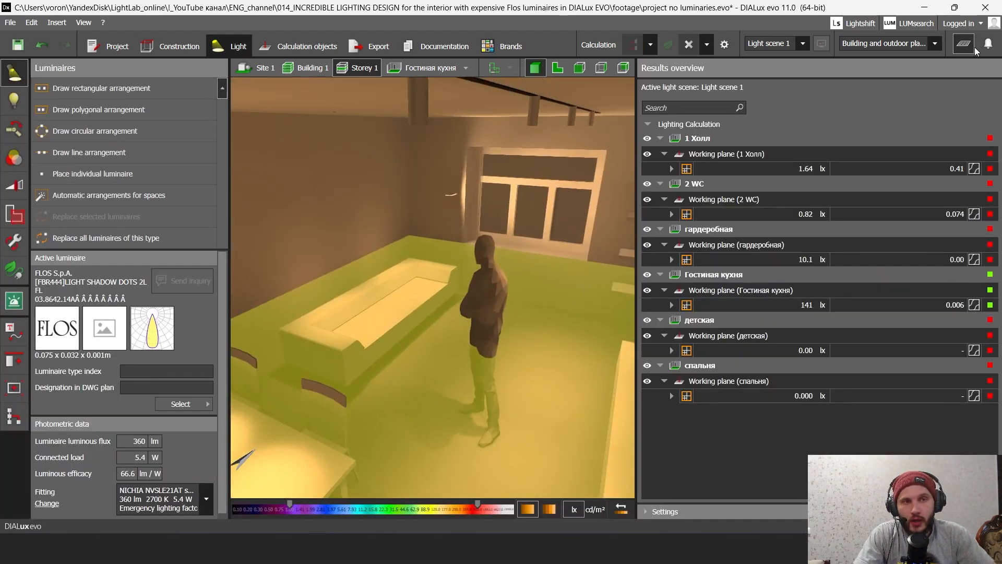
left_click(972, 46)
left_click_drag(630, 186, 685, 268)
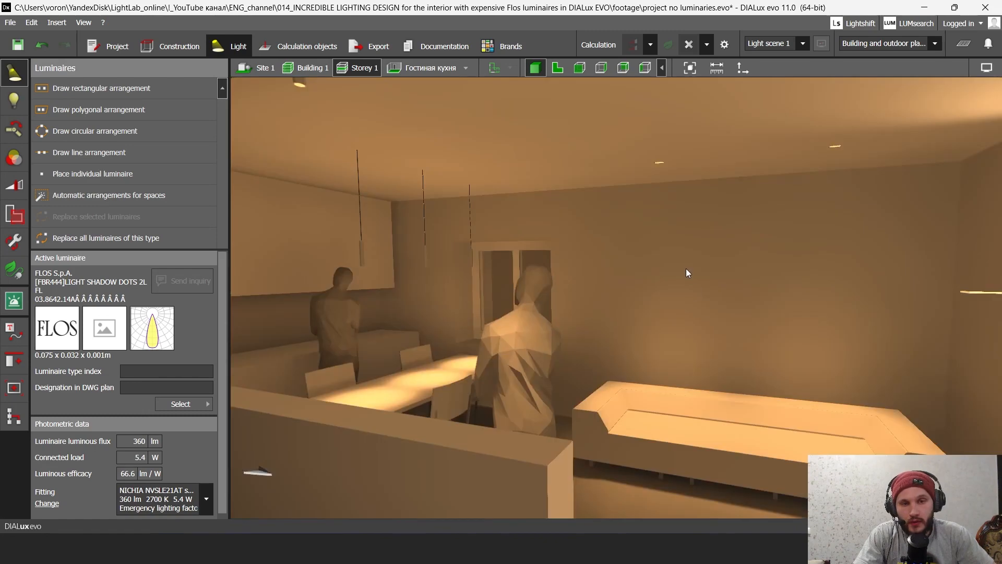
left_click(688, 45)
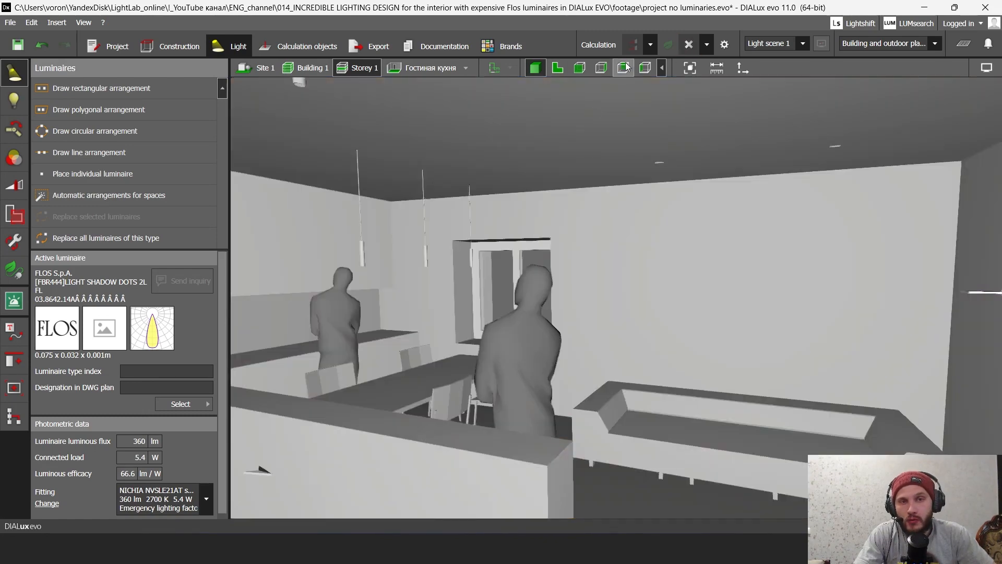
Step: Draw a line arrangement of 2 Light Shadow DOTS luminaires, about 2.49 m long, along the front edge of the kitchen worktop
left_click(563, 70)
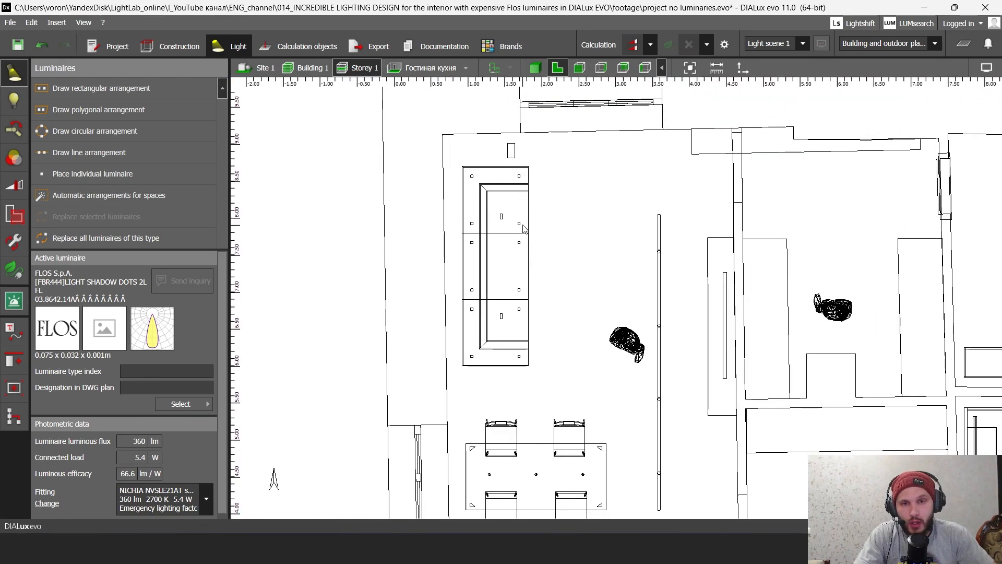
middle_click_drag(594, 339, 581, 128)
middle_click_drag(558, 342, 536, 332)
scroll(563, 332, "up", 3)
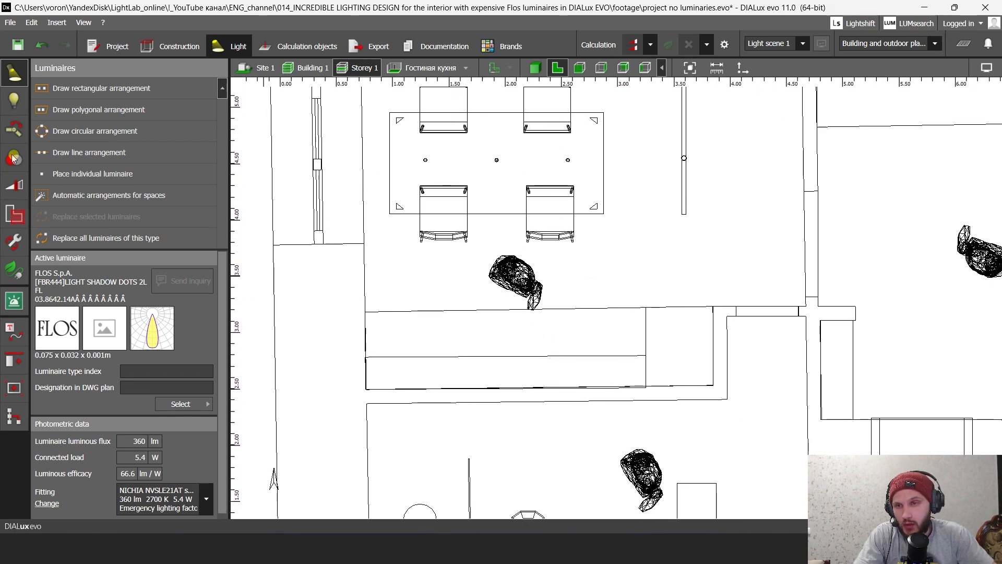
left_click(103, 152)
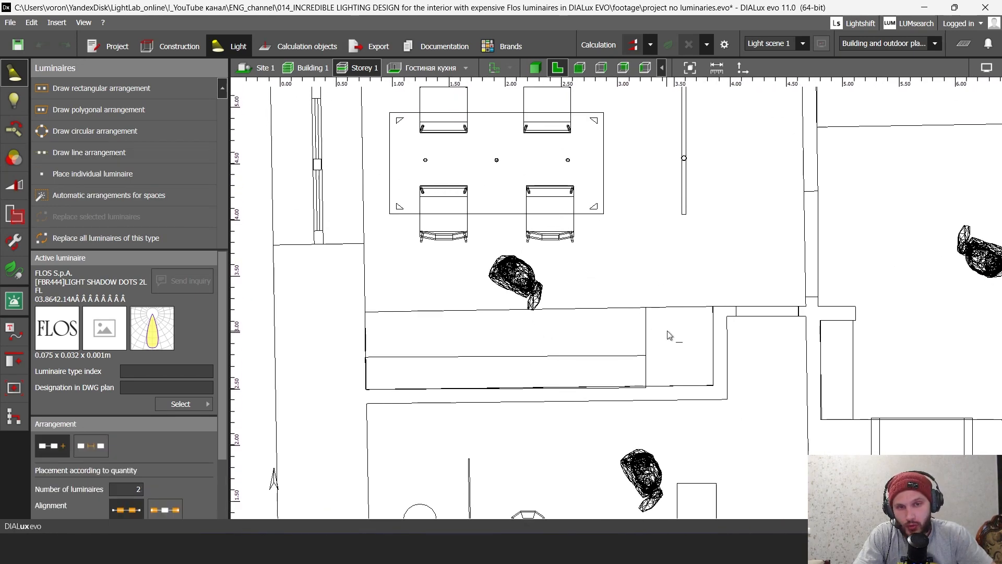
middle_click_drag(653, 319, 642, 328)
scroll(642, 327, "up", 2)
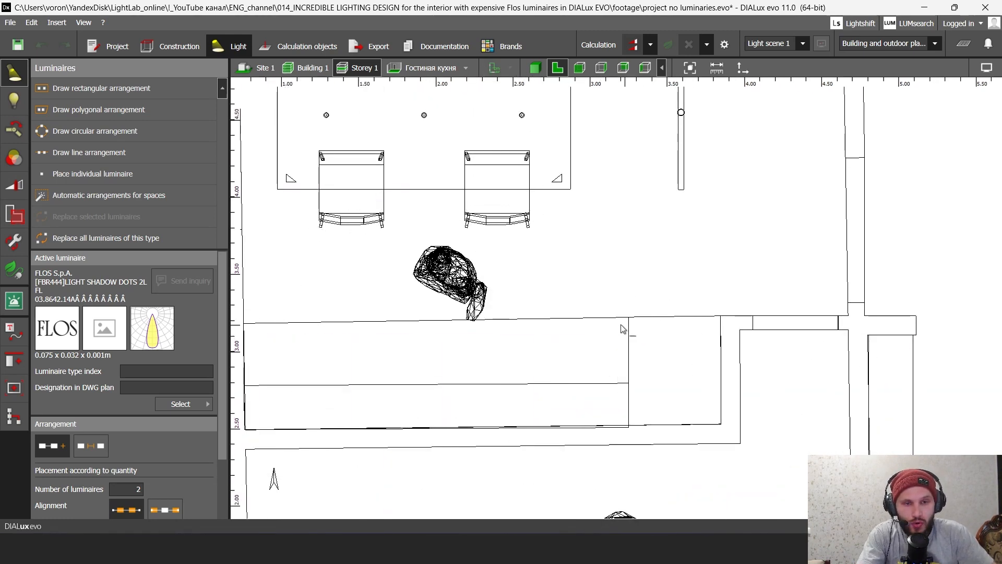
left_click(630, 318)
middle_click_drag(288, 320, 478, 319)
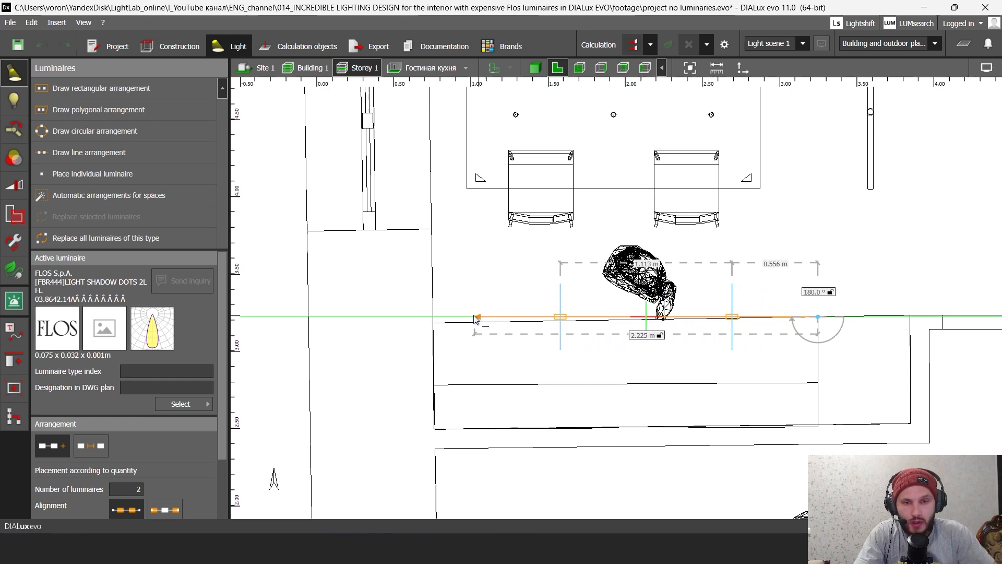
left_click(432, 317)
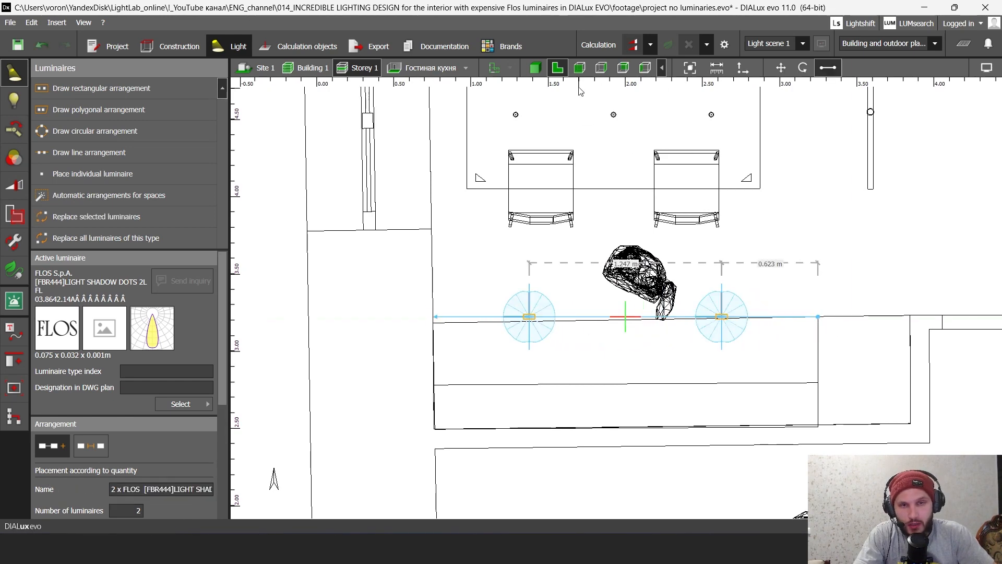
Step: View the spots above the kitchen worktop in 3D, moving in on the far corner of the ceiling
left_click(533, 70)
scroll(488, 273, "up", 4)
left_click(499, 299)
middle_click_drag(498, 300, 648, 298)
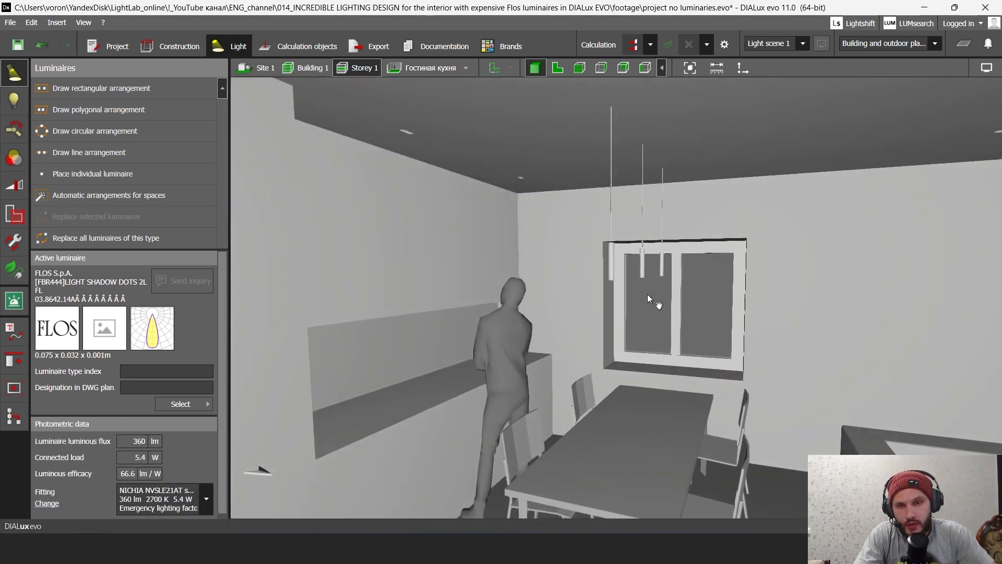
scroll(528, 286, "up", 3)
right_click_drag(529, 286, 621, 289)
scroll(635, 158, "up", 2)
middle_click_drag(687, 158, 668, 199)
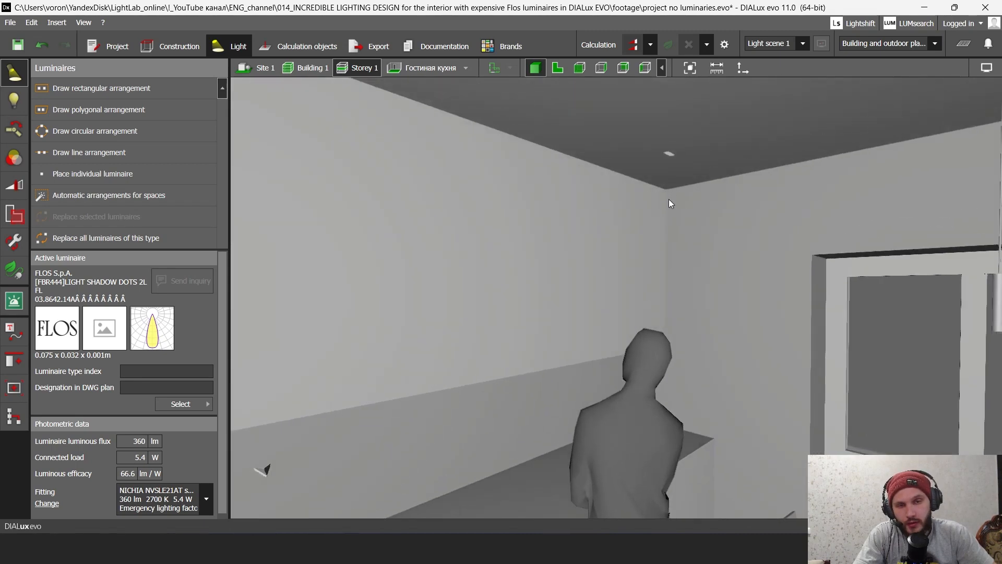
Step: Select the far spot above the kitchen worktop and examine how its light falls on the worktop, wall and cabinets
left_click(669, 154)
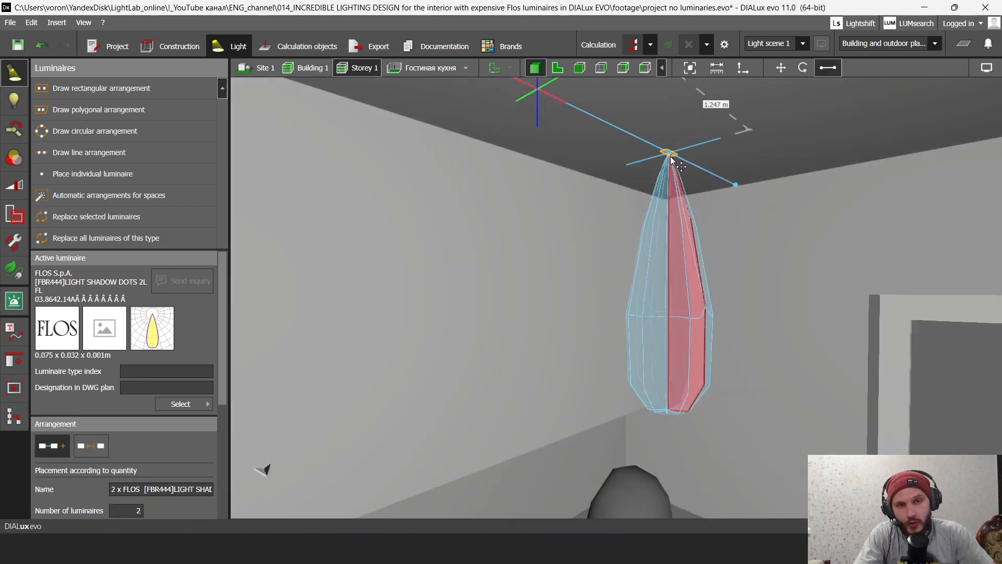
scroll(671, 157, "up", 2)
scroll(670, 158, "down", 4)
right_click_drag(613, 359, 633, 396)
scroll(629, 373, "up", 3)
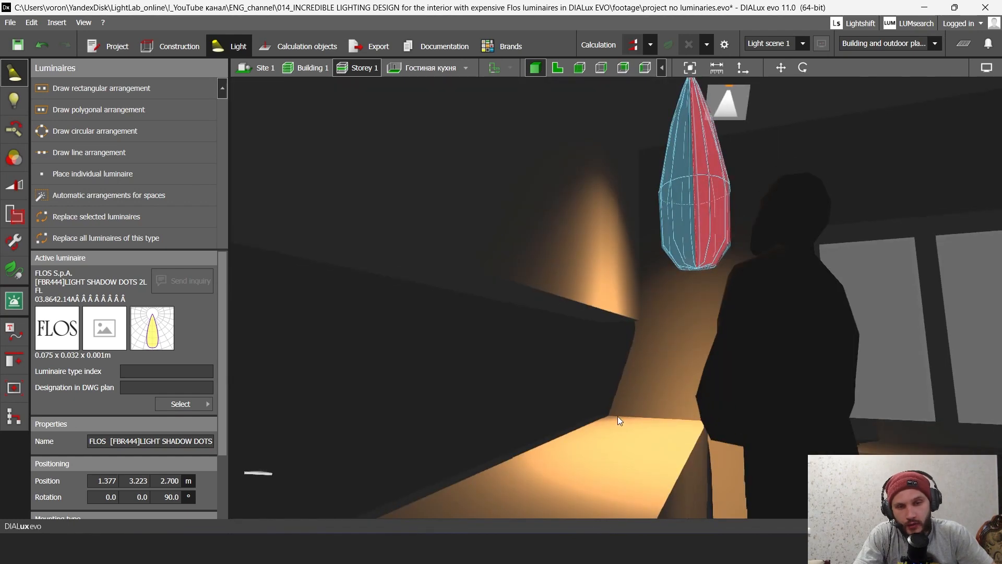
right_click_drag(665, 327, 654, 346)
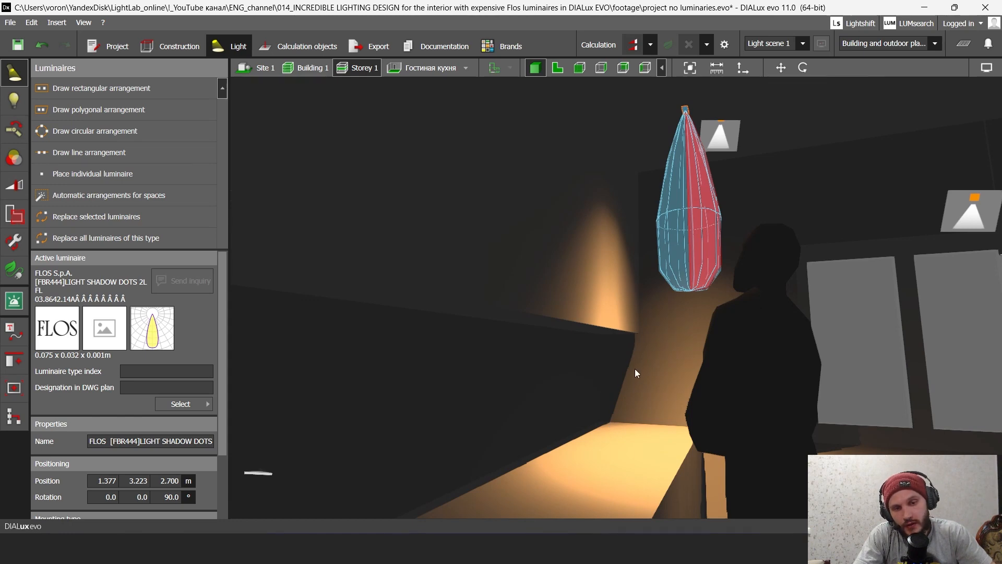
right_click_drag(635, 368, 547, 330)
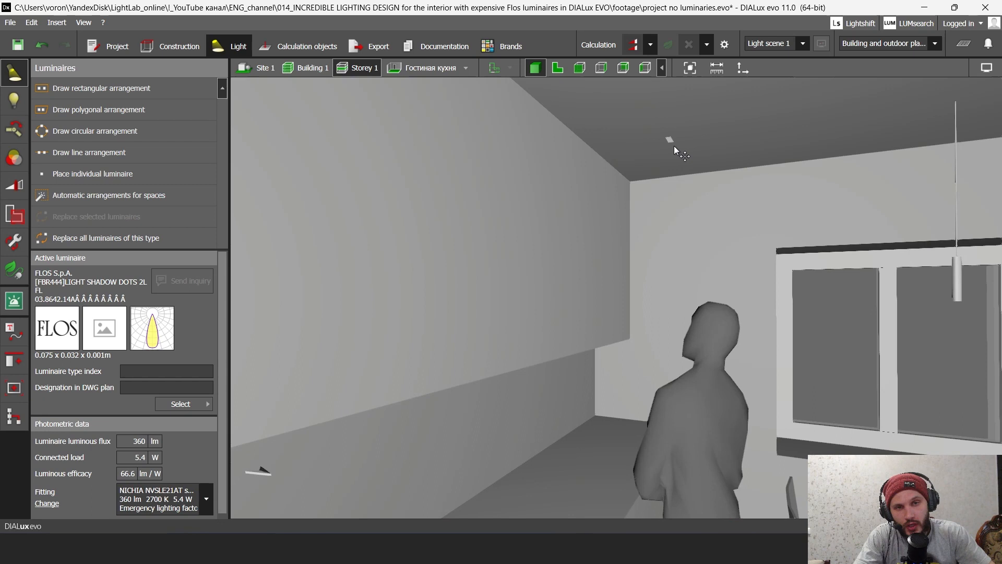
left_click(674, 145)
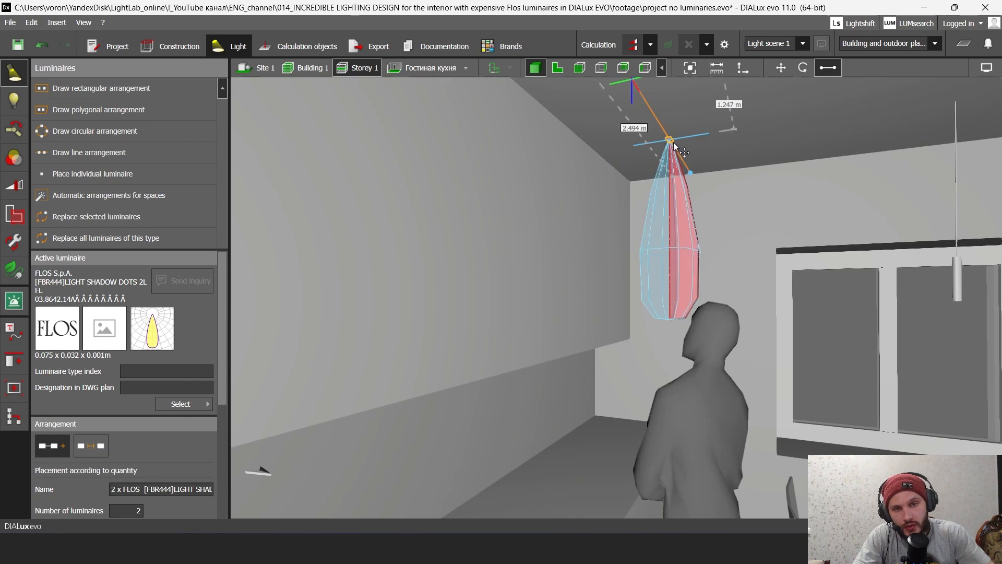
Step: Try to move only the far spot above the kitchen worktop away from the cabinets, to Y 3.324 m
left_click(781, 68)
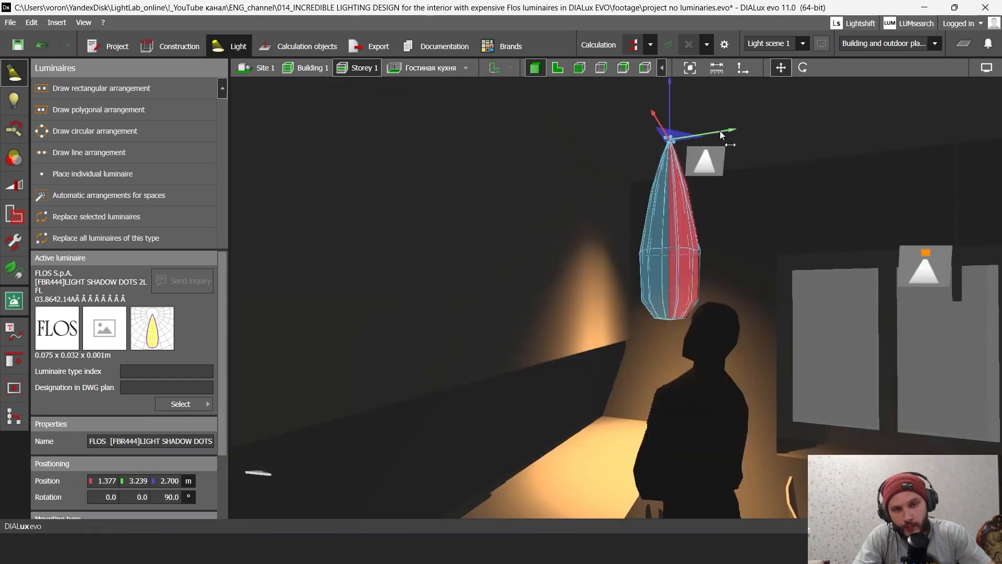
left_click_drag(724, 134, 705, 147)
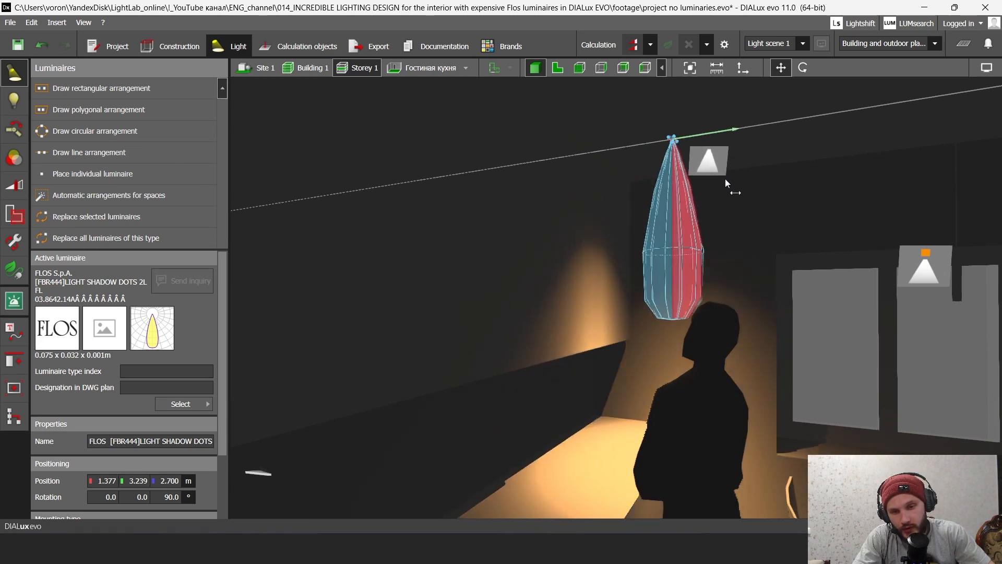
left_click_drag(705, 183, 733, 195)
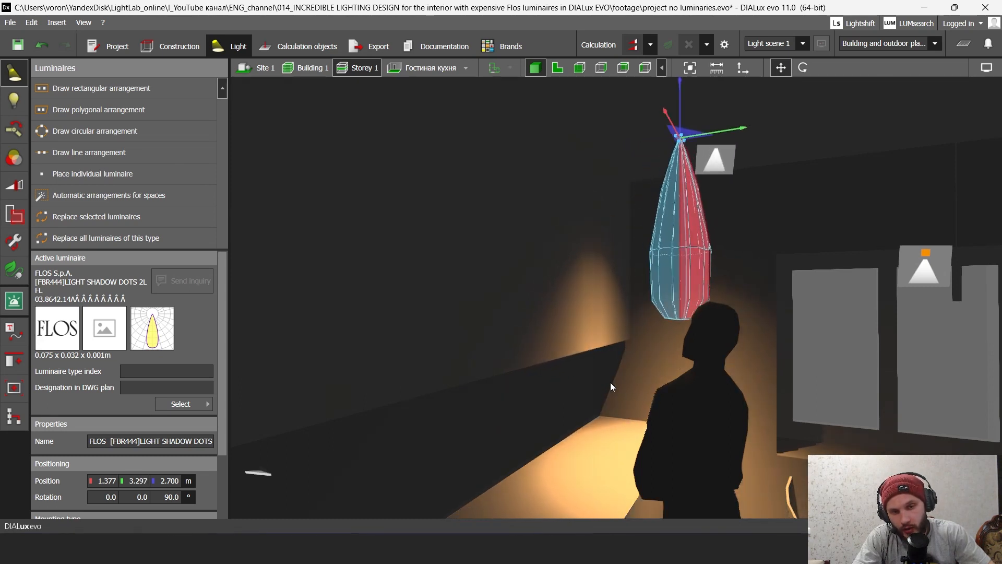
right_click_drag(625, 386, 718, 148)
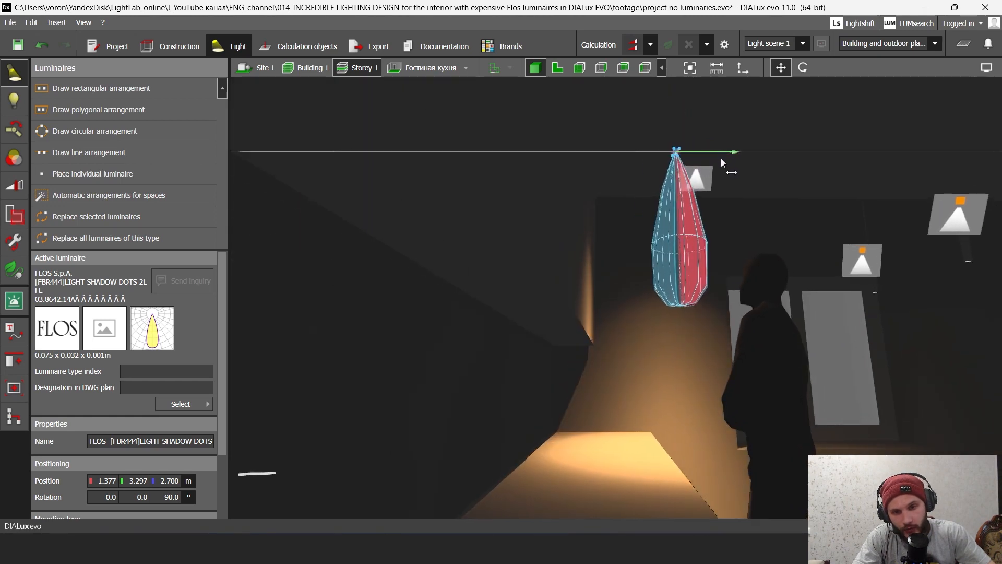
mouse_move(721, 158)
left_mouse_down()
mouse_move(728, 168)
mouse_move(720, 166)
left_mouse_up()
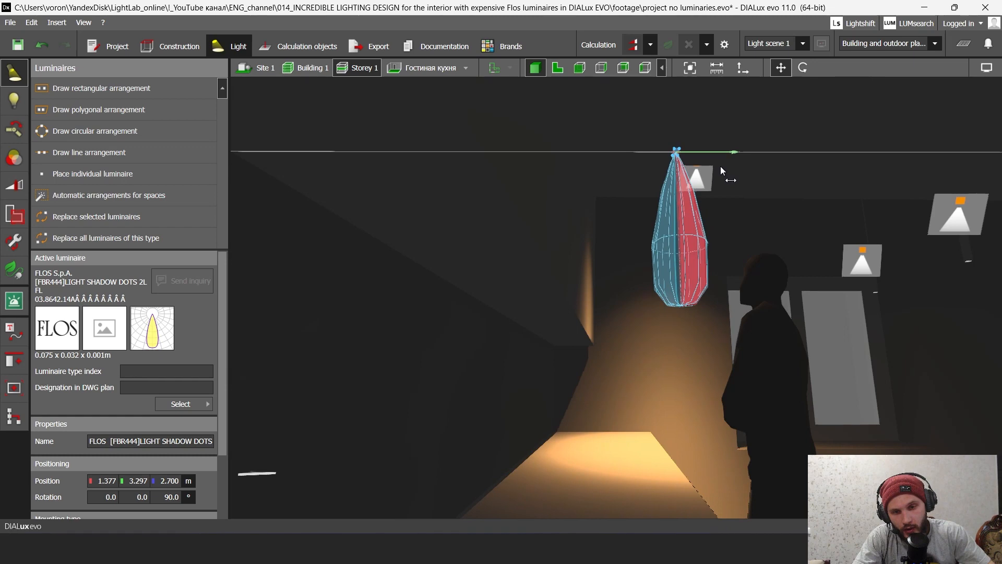
right_click_drag(720, 166, 514, 400)
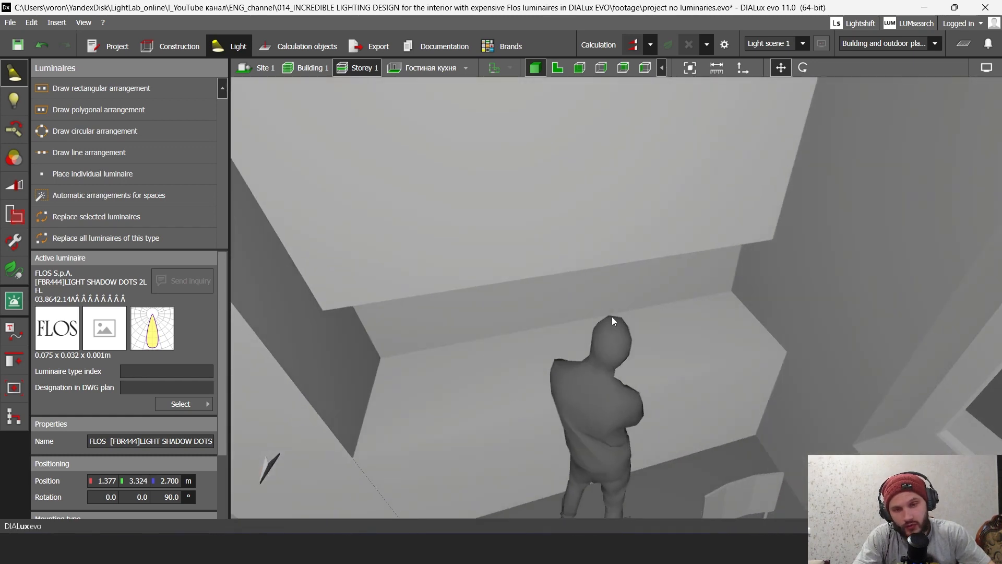
Step: In plan view, undo the separate moves of the single spot and shift both worktop spots together slightly away from the worktop's front edge
left_click(557, 68)
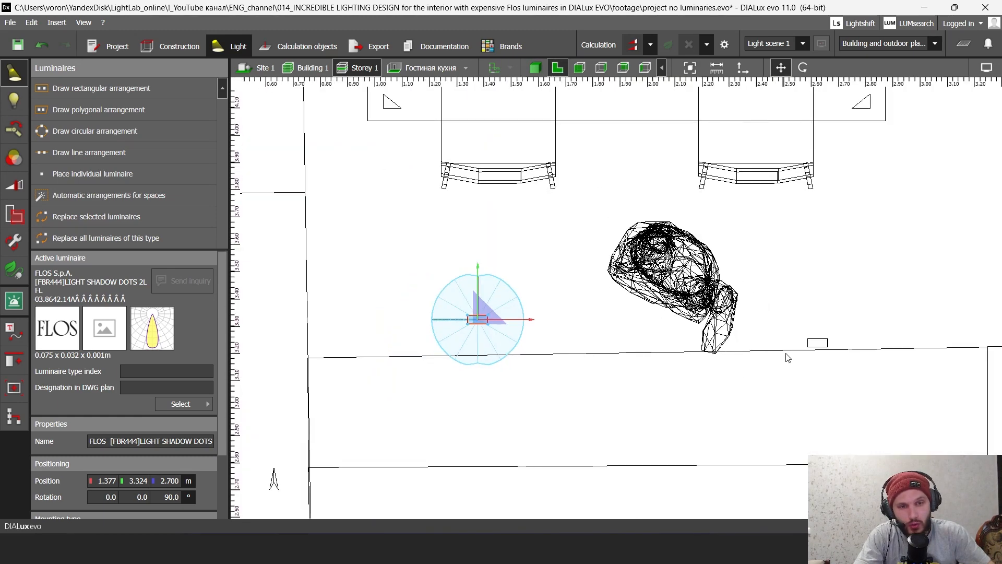
left_click(805, 352)
left_click(816, 343)
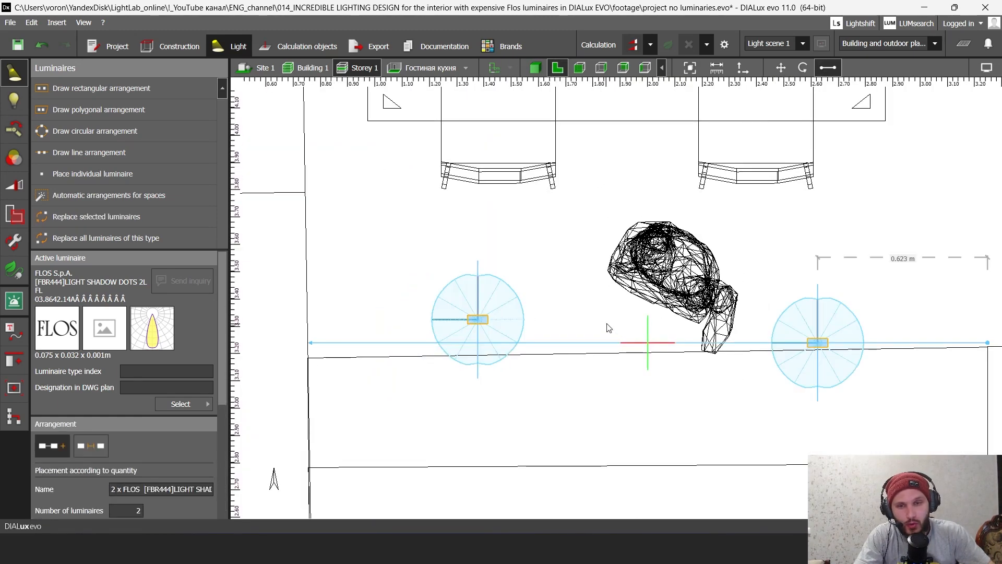
middle_click_drag(608, 328, 591, 305)
middle_click_drag(516, 320, 571, 298)
key("ctrl+z")
key("ctrl+z")
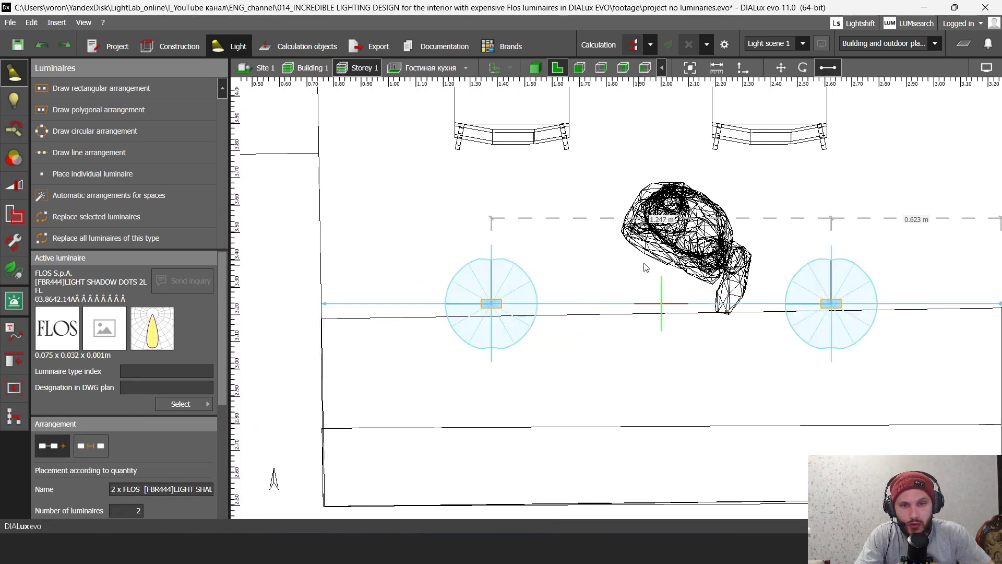
left_click(780, 69)
left_click_drag(656, 267, 663, 241)
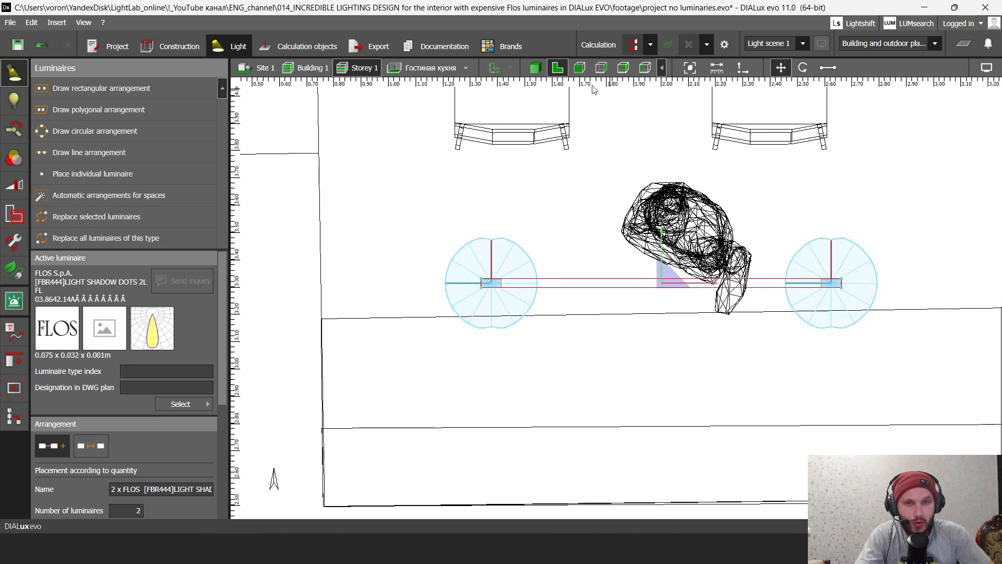
Step: Calculate the light scene and inspect the light on the worktop, wall and cabinets in 3D with the results overview hidden
left_click(534, 68)
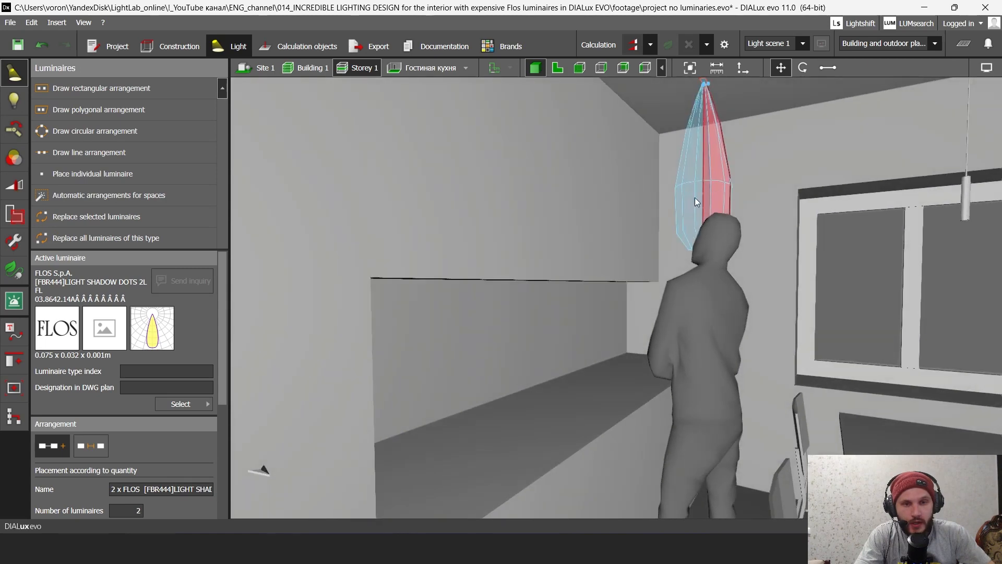
middle_click_drag(694, 197, 660, 293)
scroll(656, 257, "down", 3)
scroll(656, 257, "up", 3)
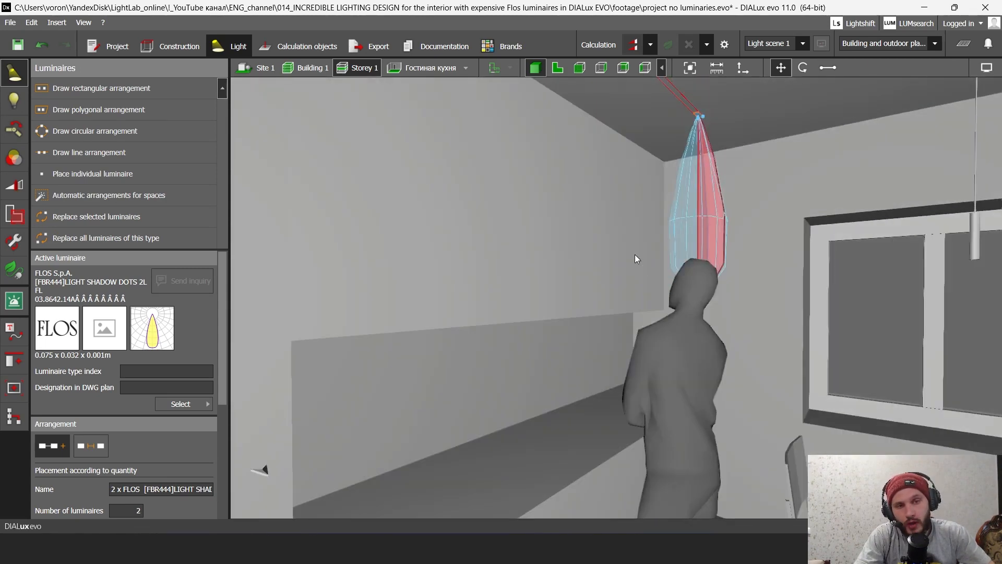
middle_click_drag(635, 255, 642, 273)
left_click(640, 46)
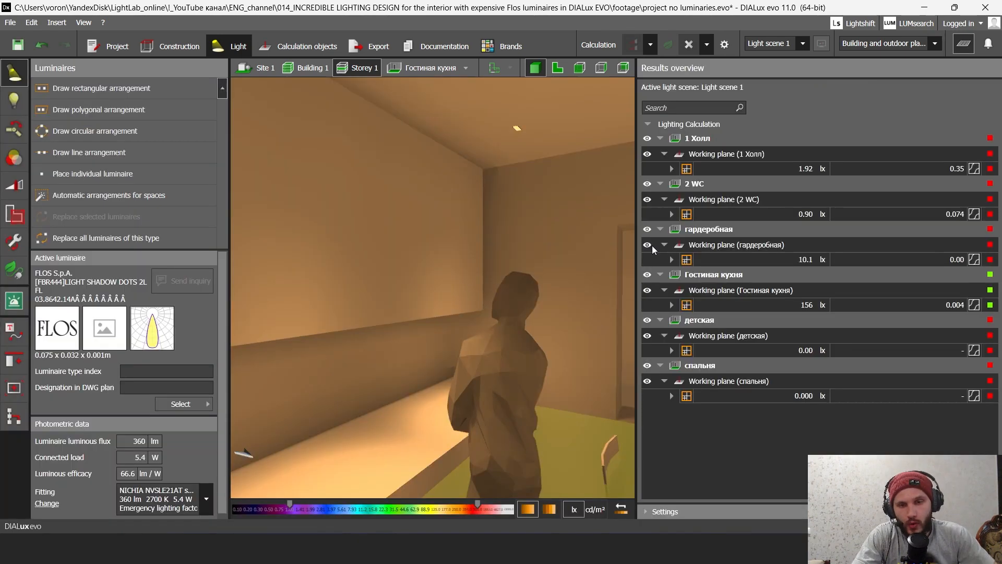
left_click(964, 45)
scroll(622, 274, "up", 5)
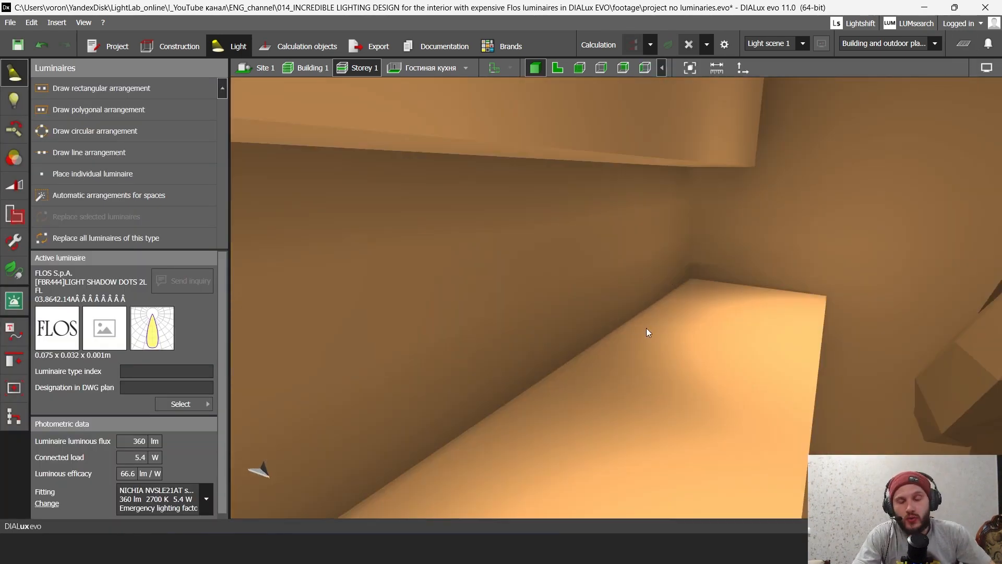
left_click_drag(646, 328, 672, 305)
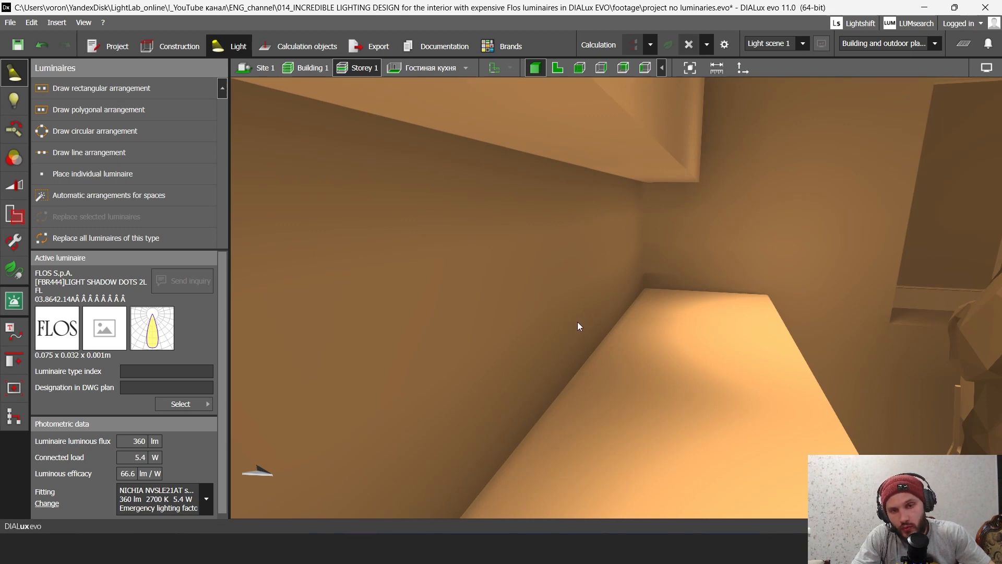
left_click_drag(725, 360, 619, 368)
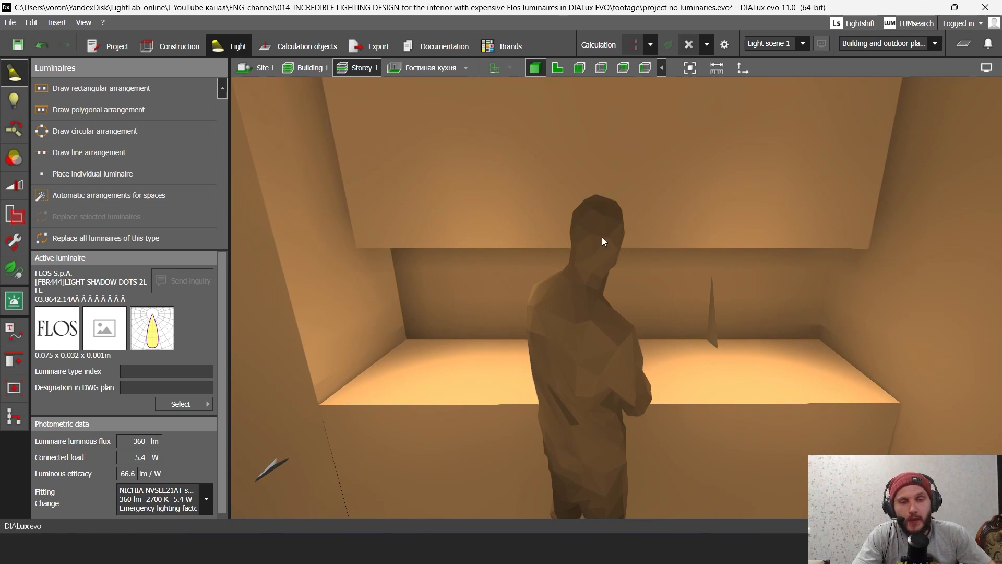
Step: Switch to the 001_specification.xlsx workbook in Excel and open the product link of the LED strip 9.6w/m
mouse_move(694, 528)
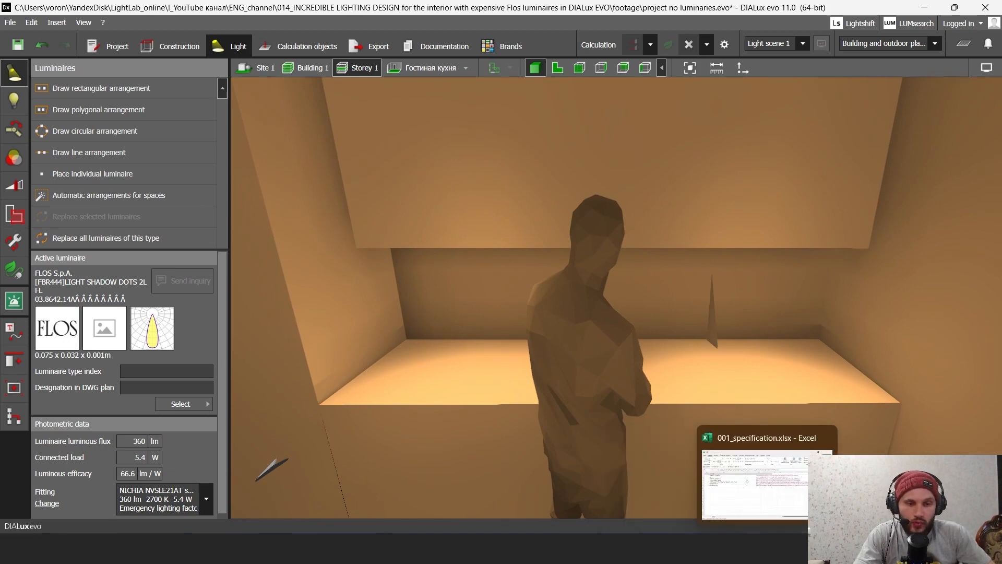
left_click(640, 482)
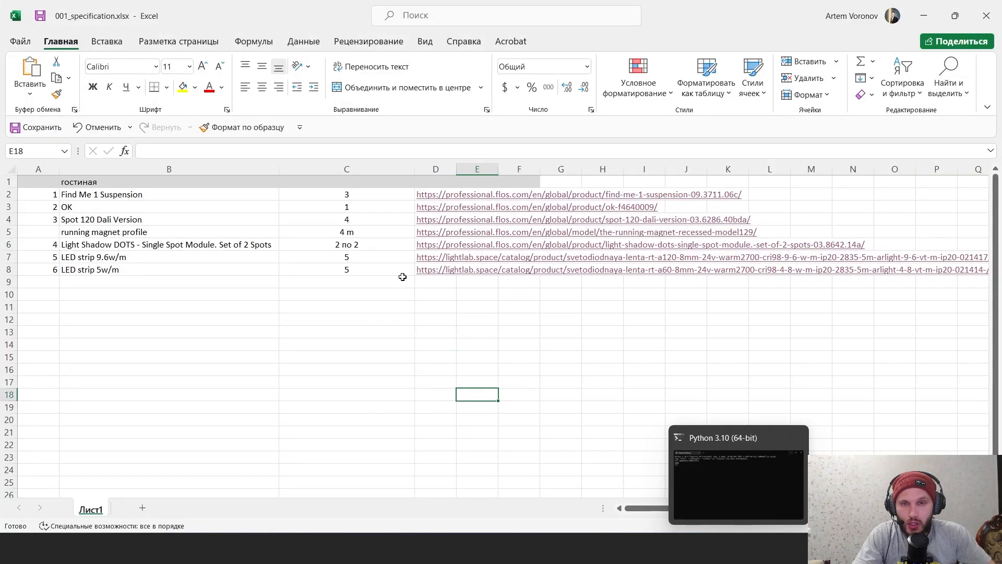
left_click(418, 257)
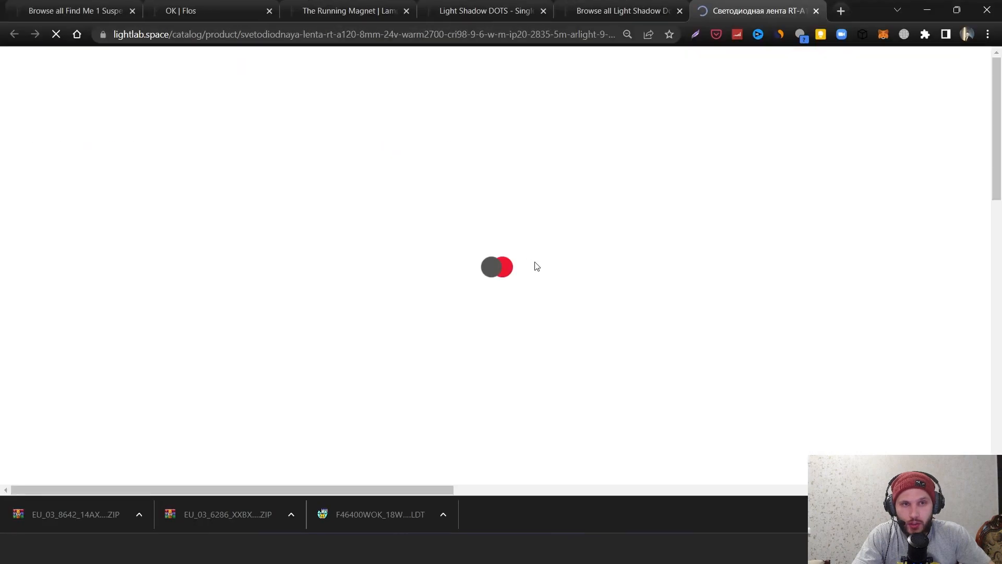
Step: Translate the RT-A120 LED strip product page into English
right_click(562, 218)
left_click(434, 209)
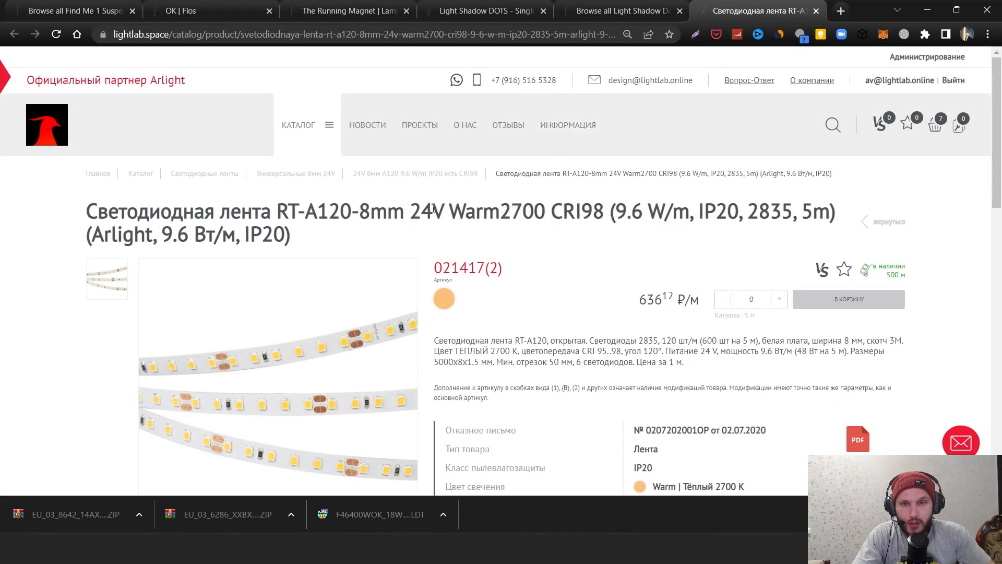
right_click(432, 208)
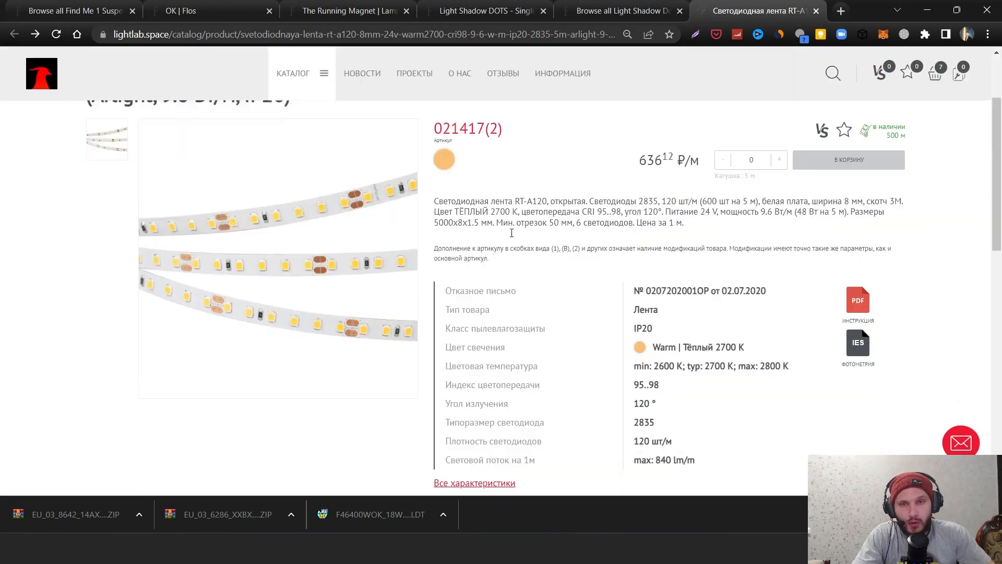
scroll(512, 231, "up", 3)
right_click(557, 353)
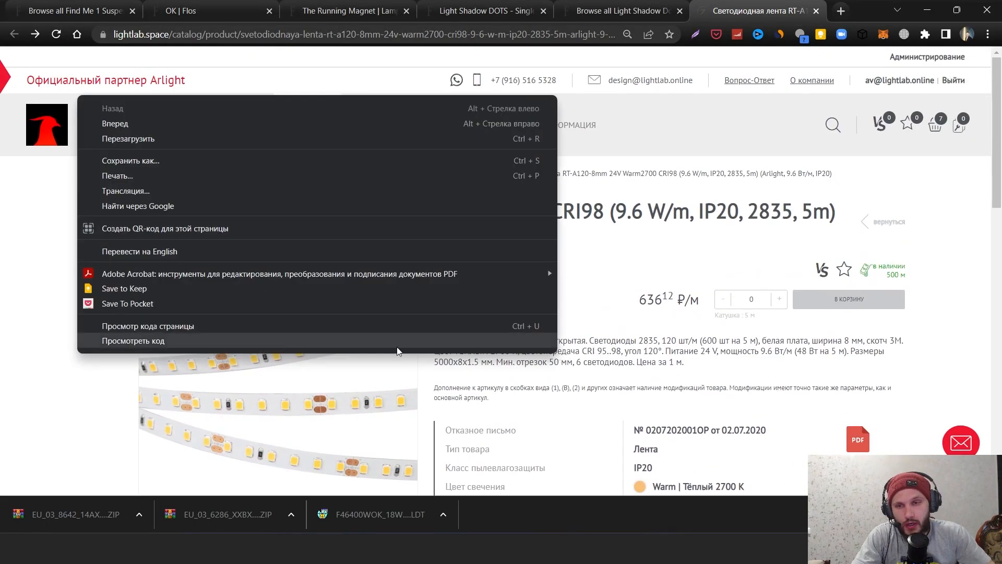
left_click(133, 251)
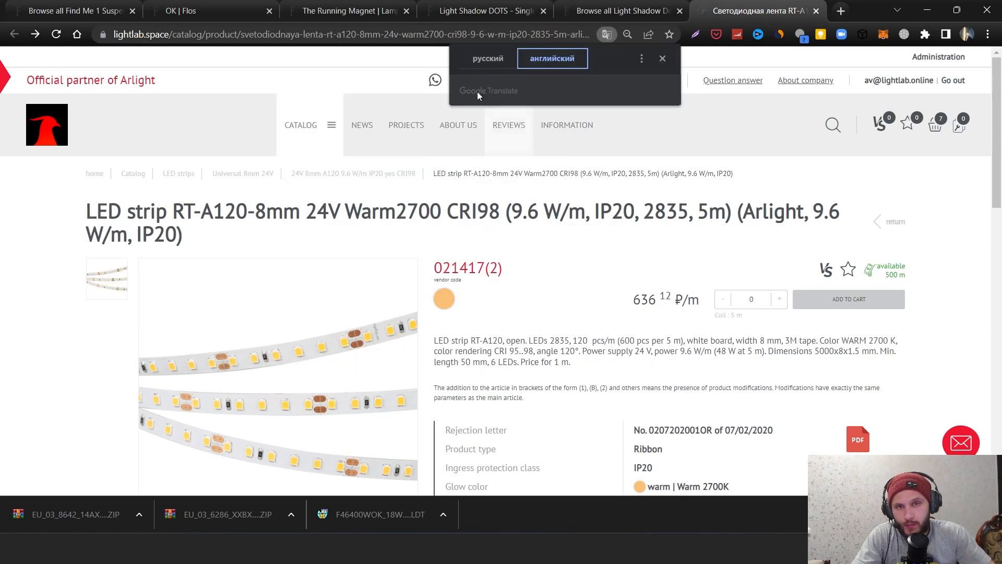
Step: Download the LED strip's IES photometry file and insert it into the DIALux evo scene near the worktop, discarding the calculation results
scroll(809, 360, "down", 3)
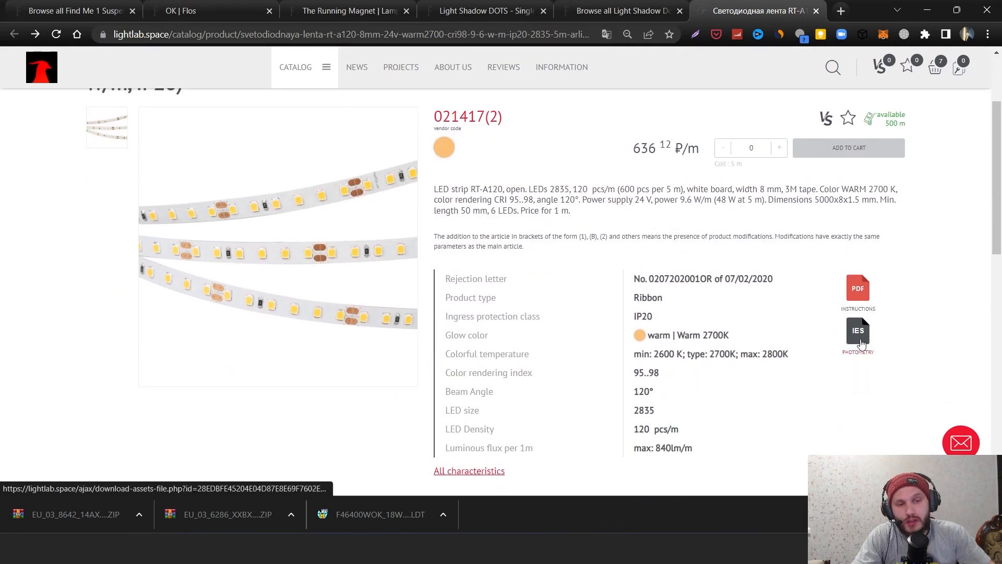
left_click(859, 342)
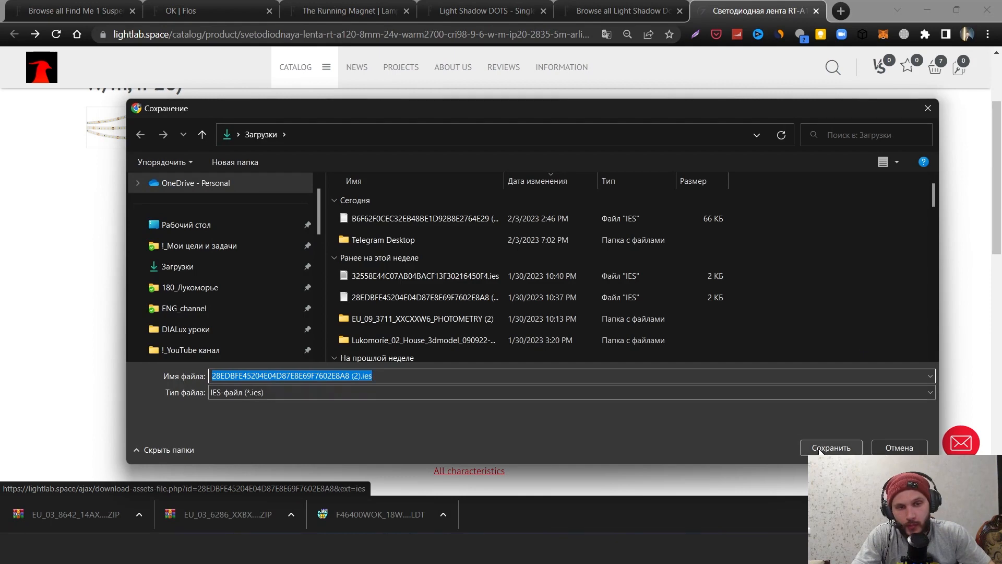
left_click(832, 382)
left_click_drag(45, 521, 424, 421)
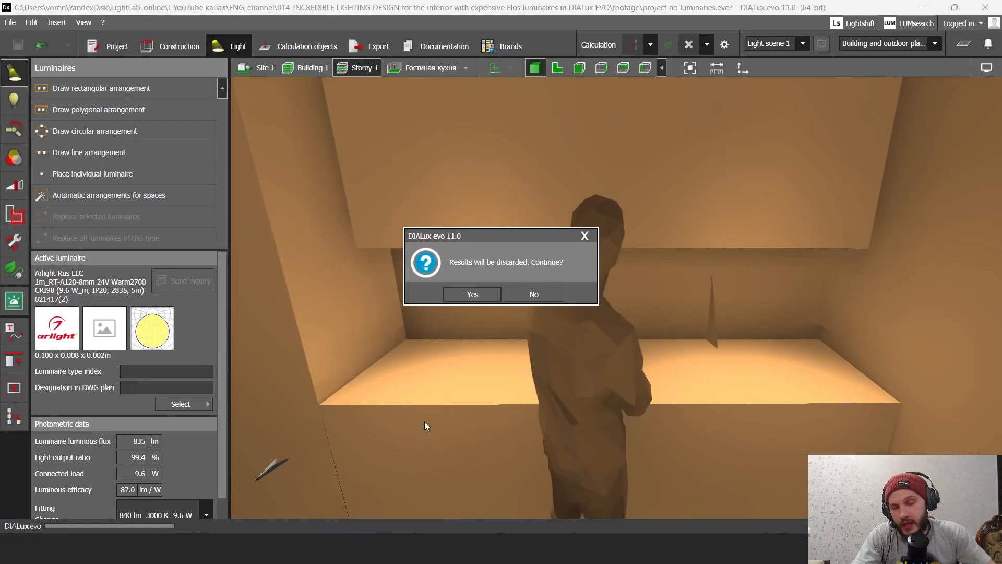
left_click(473, 293)
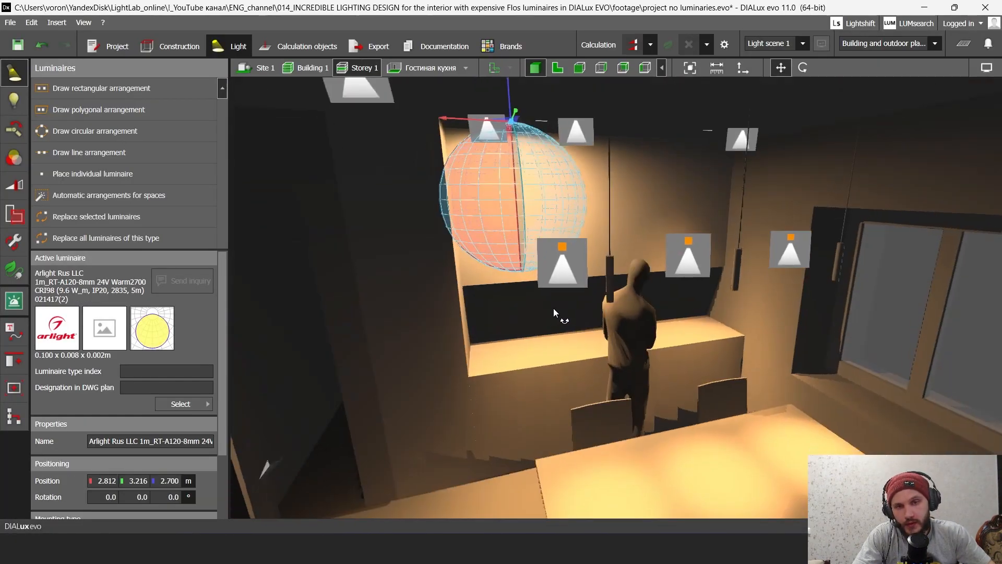
Step: Lower the single LED strip luminaire at the worktop to a height of 2.000 m and check its position in 3D
scroll(553, 308, "up", 3)
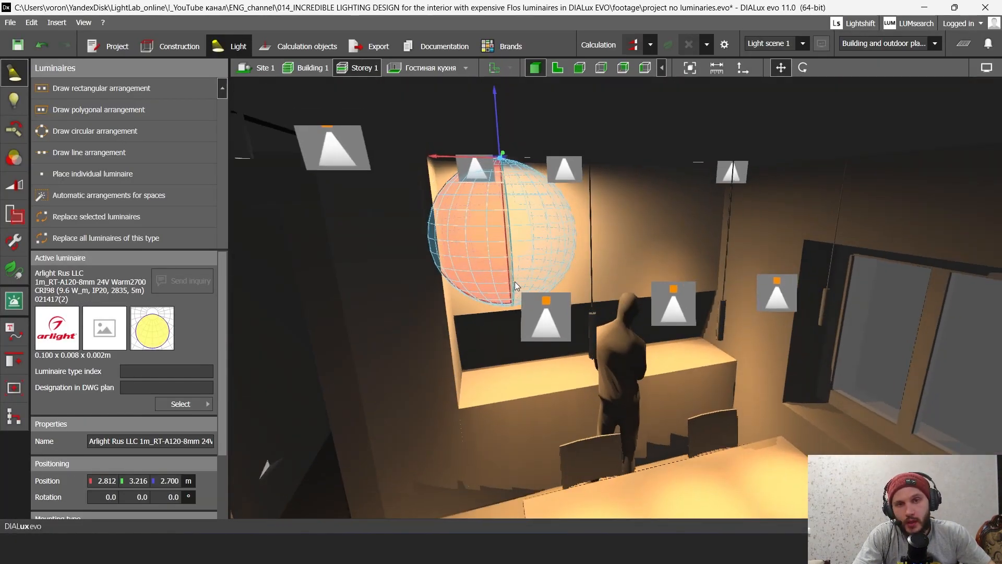
left_click_drag(494, 90, 499, 233)
scroll(497, 245, "up", 3)
right_click_drag(494, 261, 453, 337)
middle_click_drag(622, 358, 575, 355)
right_click_drag(679, 378, 487, 321)
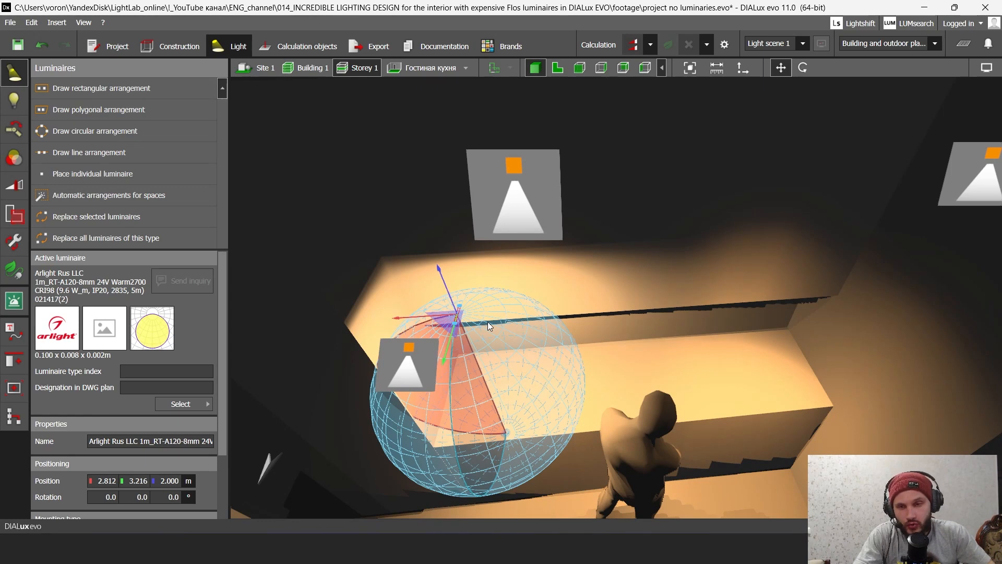
right_click_drag(289, 194, 293, 193)
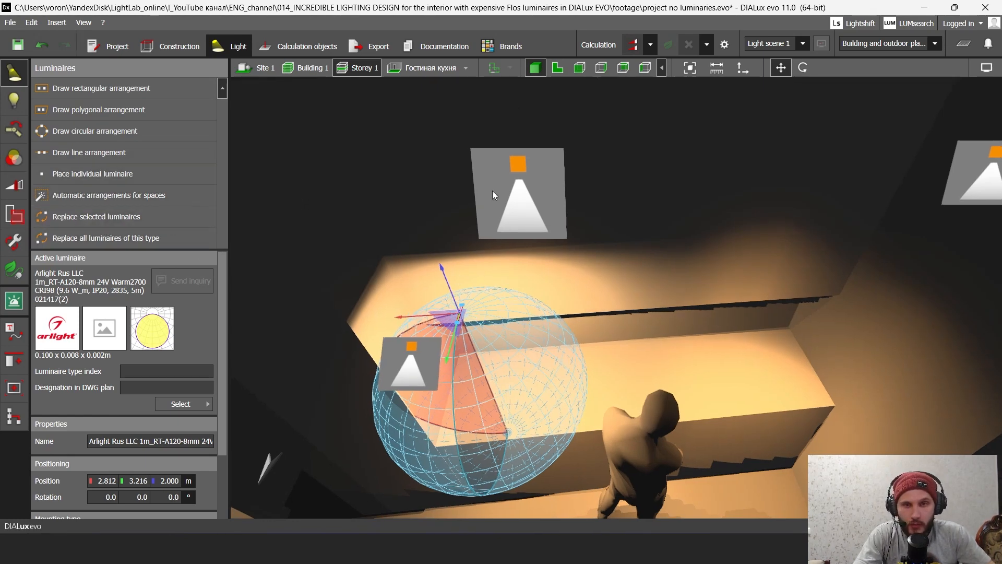
Step: In plan view, delete the single LED strip luminaire at the worktop's front edge
left_click(552, 68)
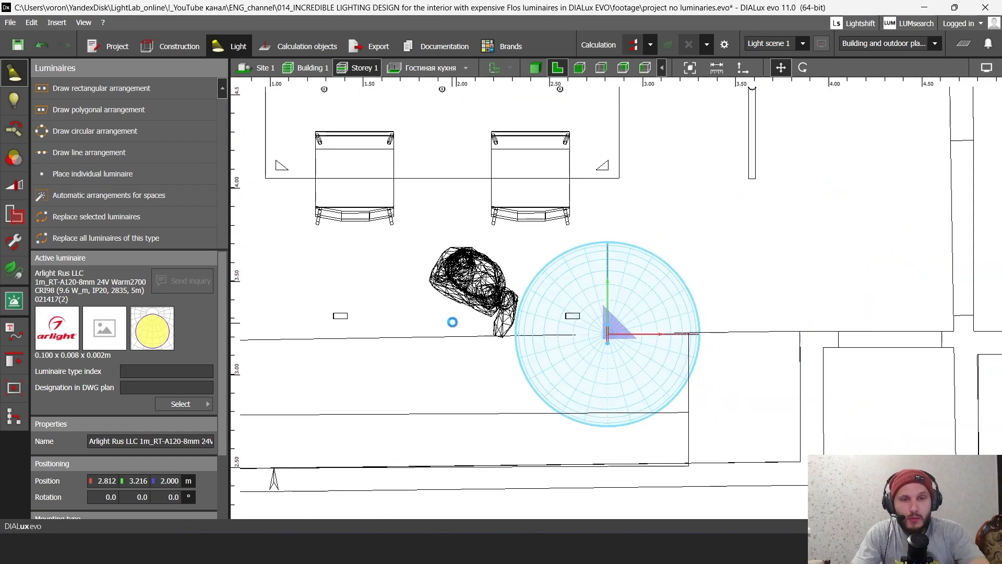
left_click(454, 327)
middle_click_drag(539, 318, 583, 290)
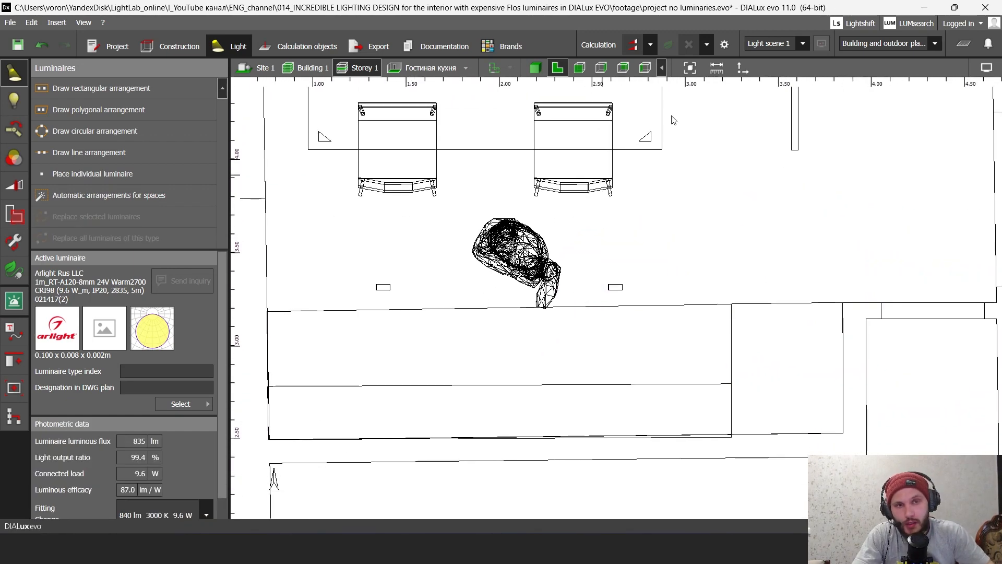
Step: Draw a line arrangement of 1 LED strip luminaire, about 2.49 m long, lengthwise over the kitchen worktop
left_click(112, 153)
middle_click_drag(314, 275, 345, 240)
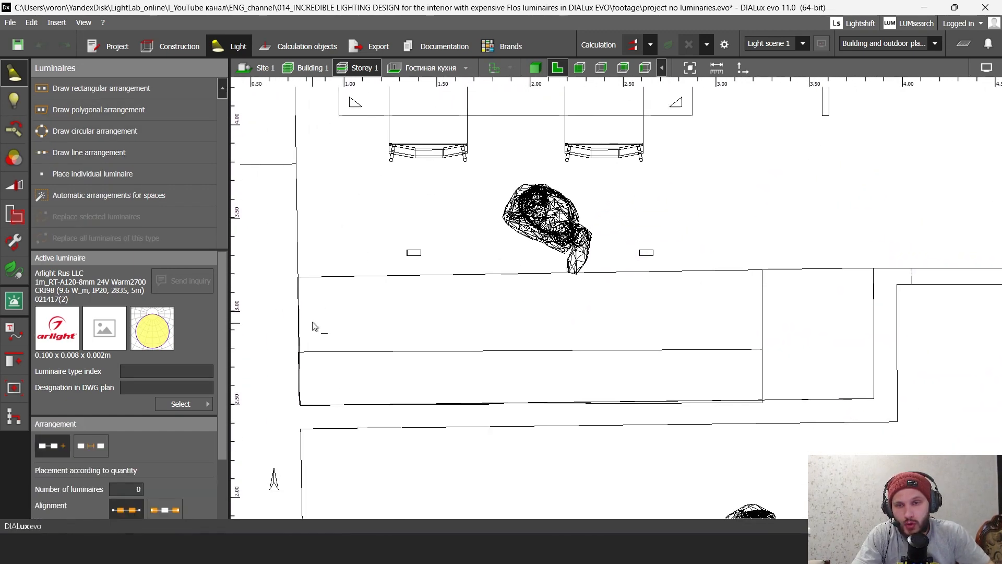
left_click(299, 323)
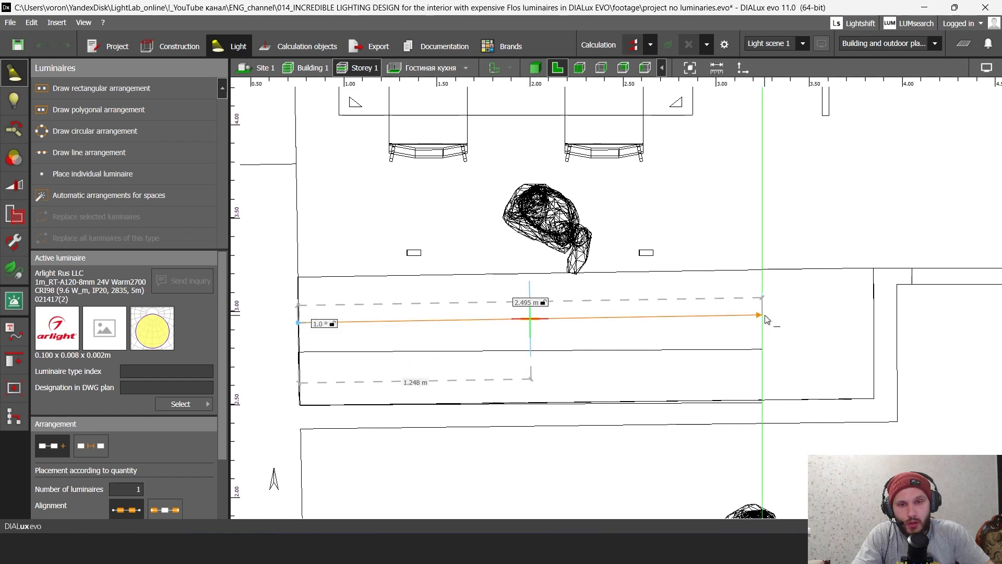
left_click(765, 322)
scroll(760, 319, "up", 2)
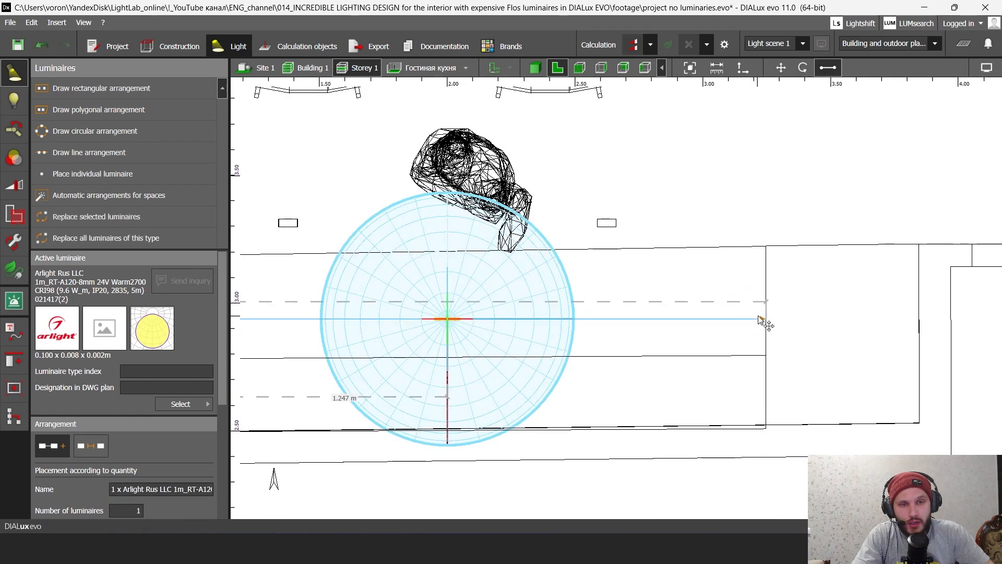
Step: Pull both ends of the LED strip line inward from the worktop niche's sides, making it about 2.38 m long
scroll(613, 334, "down", 2)
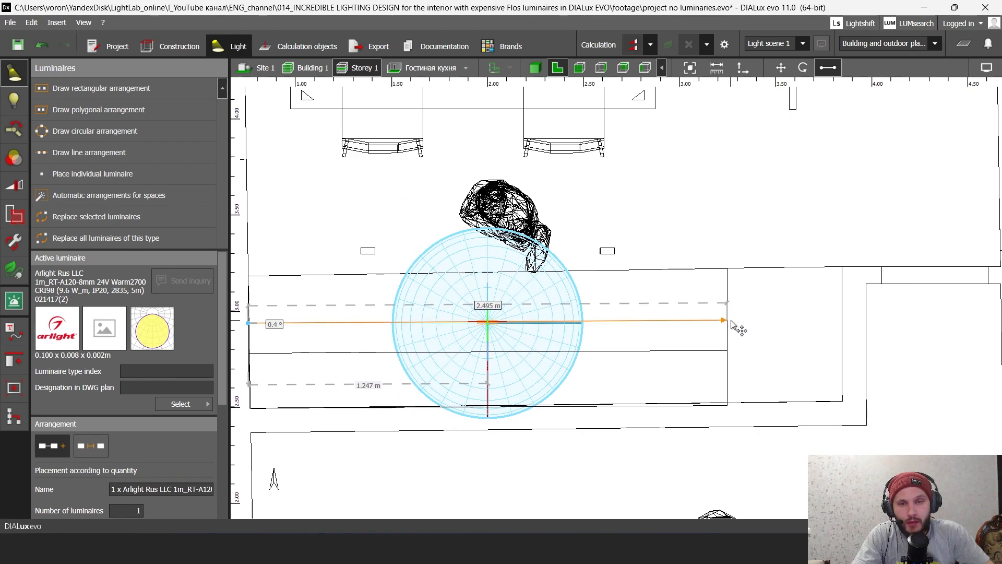
scroll(667, 334, "down", 1)
middle_click_drag(611, 338, 652, 320)
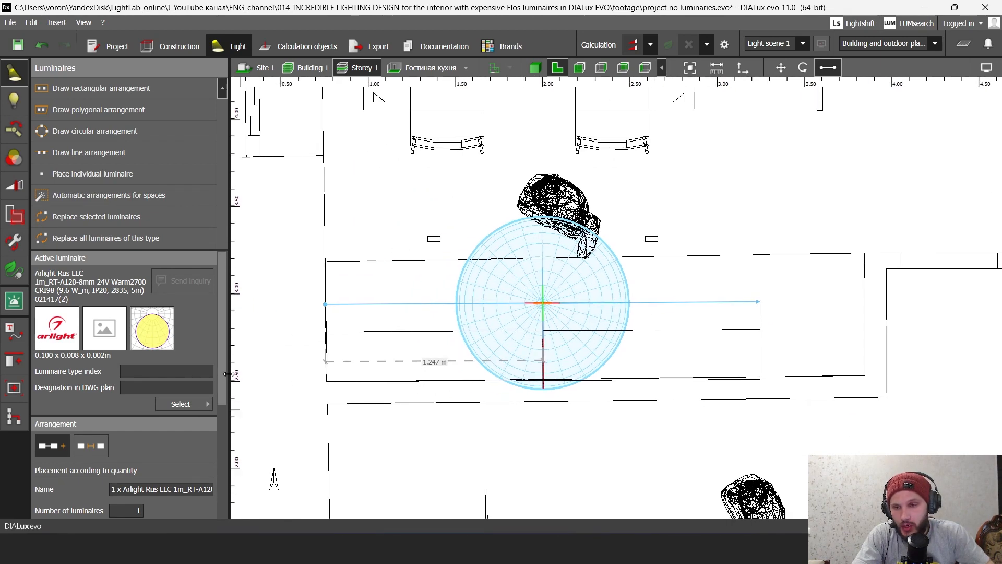
left_click_drag(228, 374, 241, 395)
scroll(342, 306, "up", 5)
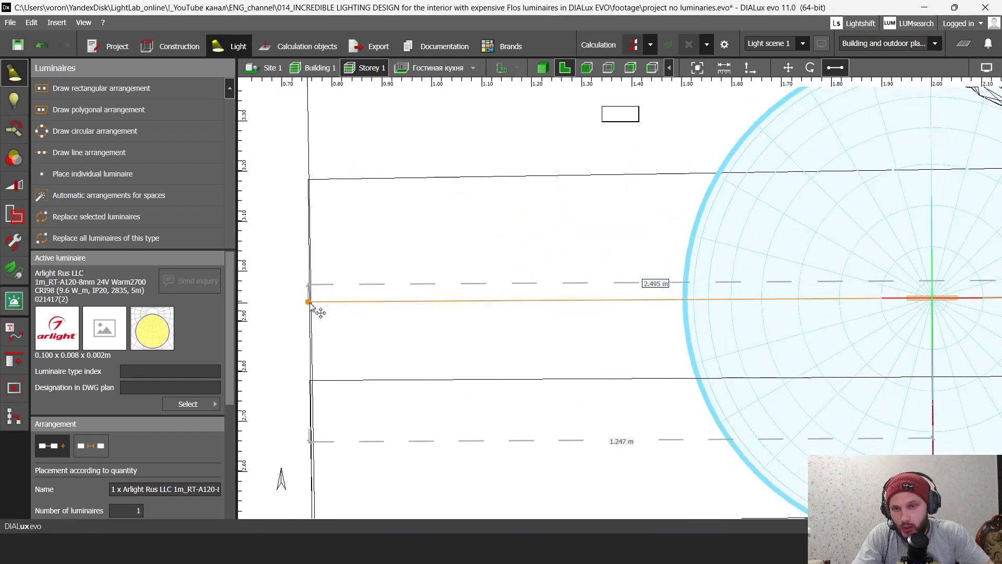
left_click_drag(309, 303, 340, 303)
scroll(457, 316, "down", 2)
middle_click_drag(457, 316, 161, 307)
scroll(835, 292, "up", 2)
middle_click_drag(835, 292, 726, 296)
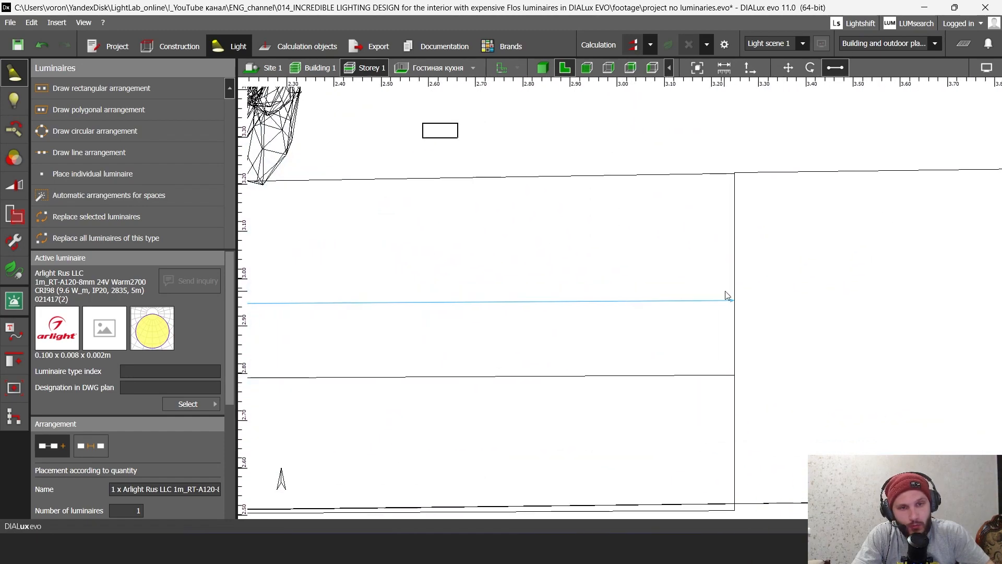
left_click_drag(733, 301, 711, 304)
scroll(730, 302, "down", 2)
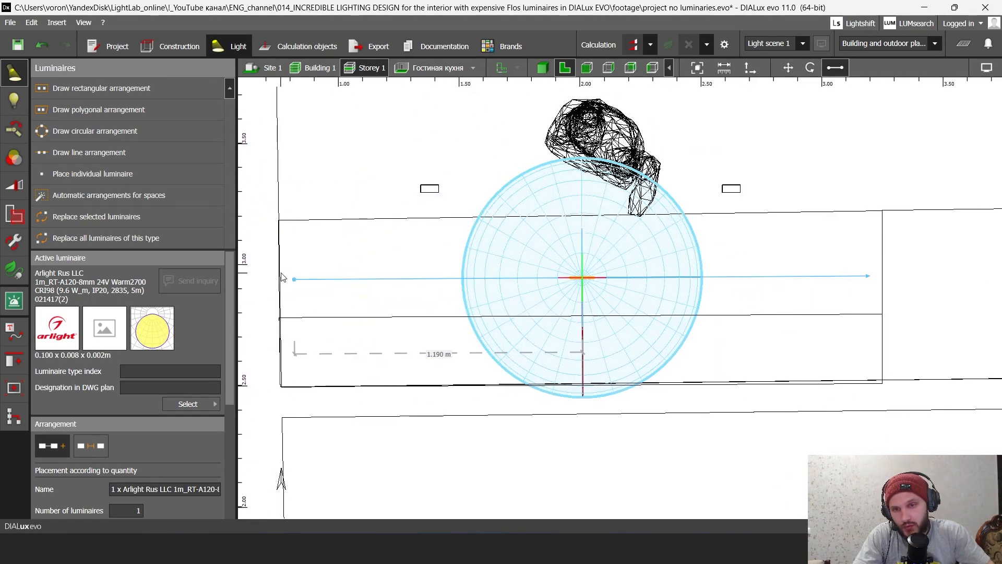
Step: Switch the line to placement according to distance, with luminaire distances of 1.00 x luminaire size
scroll(224, 418, "down", 3)
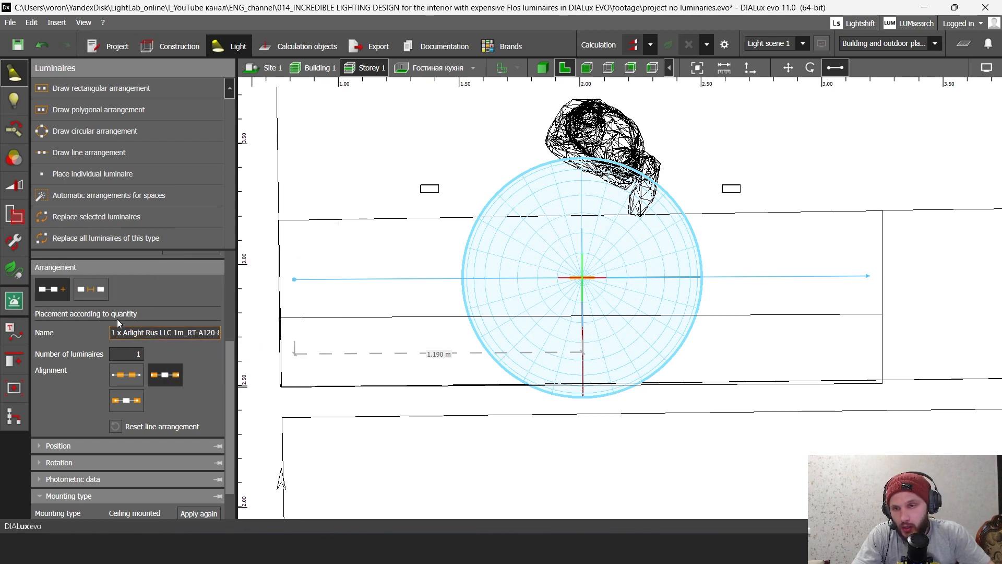
left_click(103, 289)
left_click(176, 355)
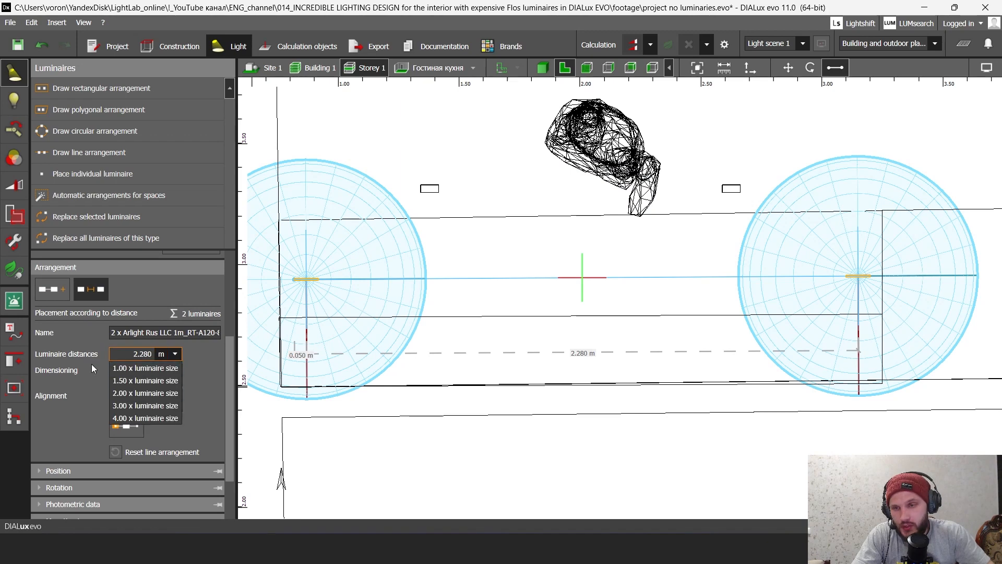
left_click(157, 368)
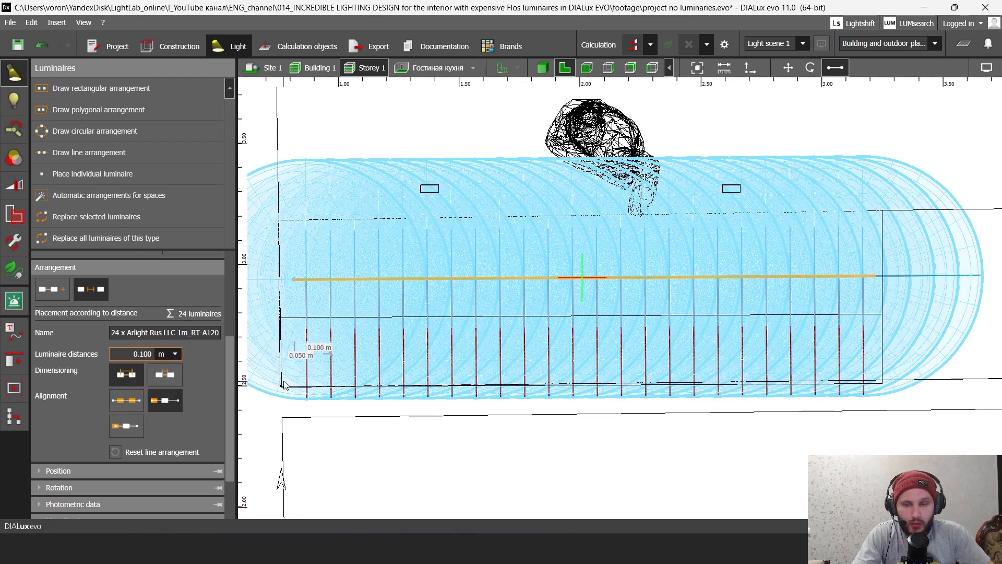
Step: Set the lamp luminous flux of the LED strip luminaires to 50 lm and apply it, consulting the Python console for the calculation
left_click(14, 99)
left_click(112, 228)
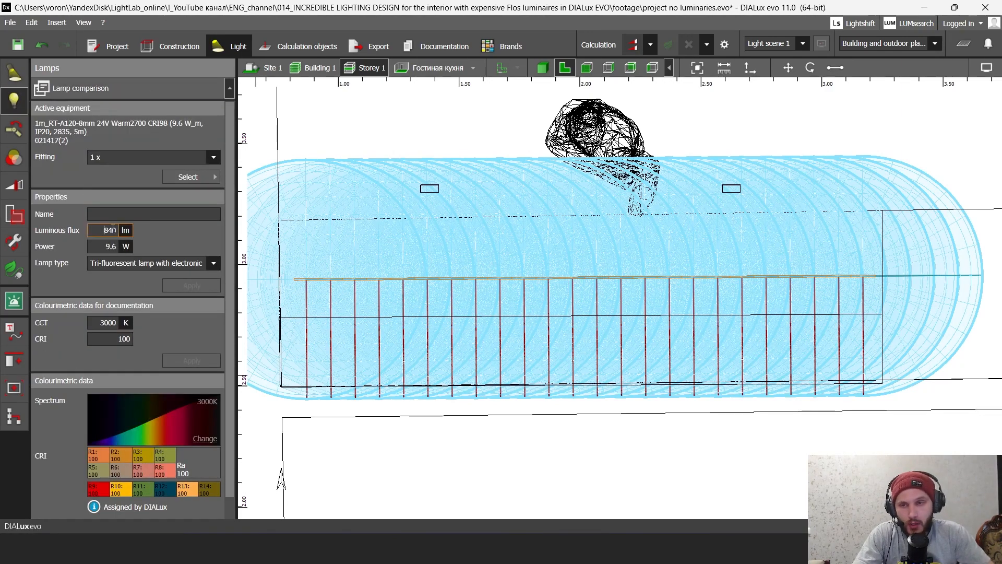
double_click(115, 230)
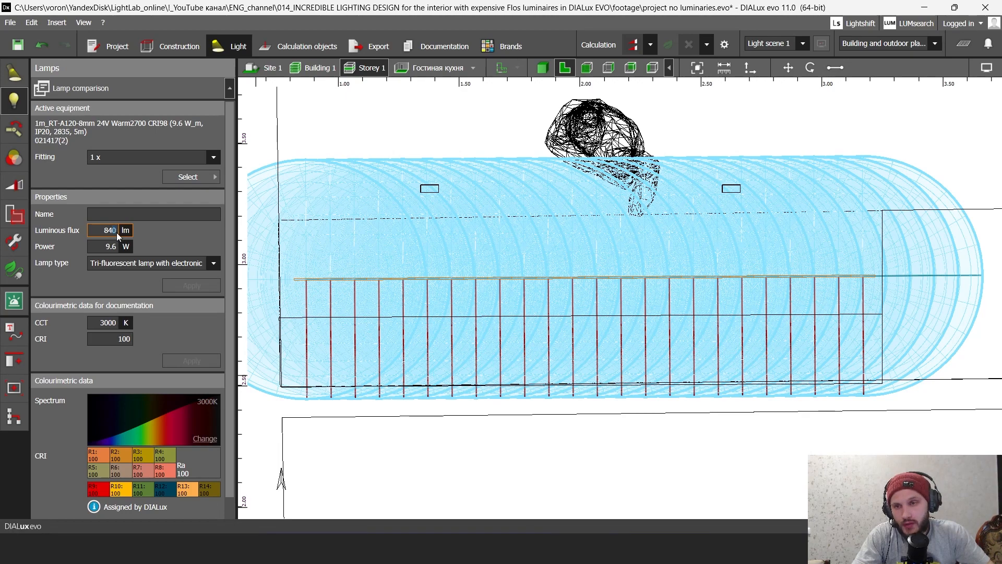
middle_click_drag(464, 239, 448, 255)
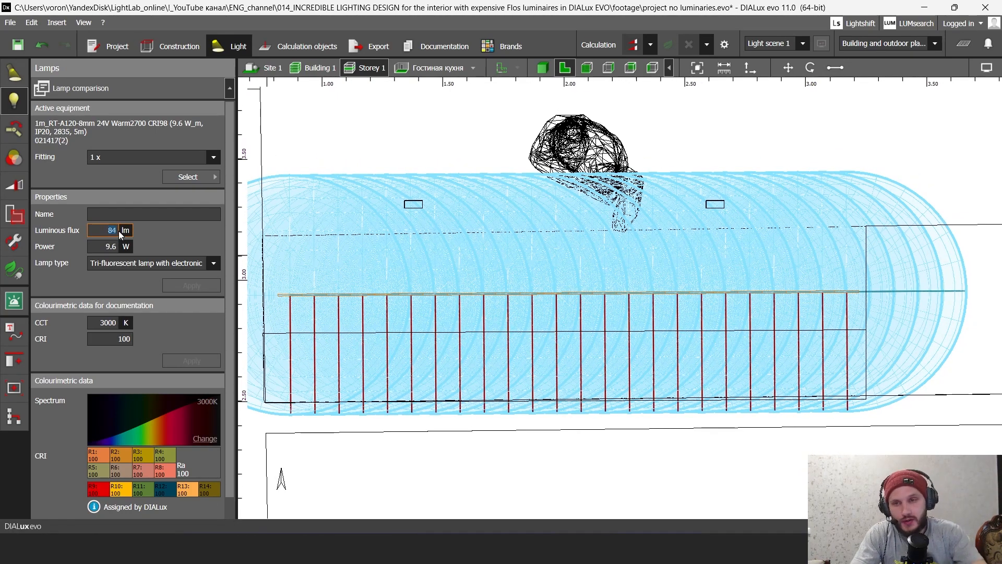
key("BackSpace")
key("shift+Left")
key("shift+Left")
key("alt+Tab")
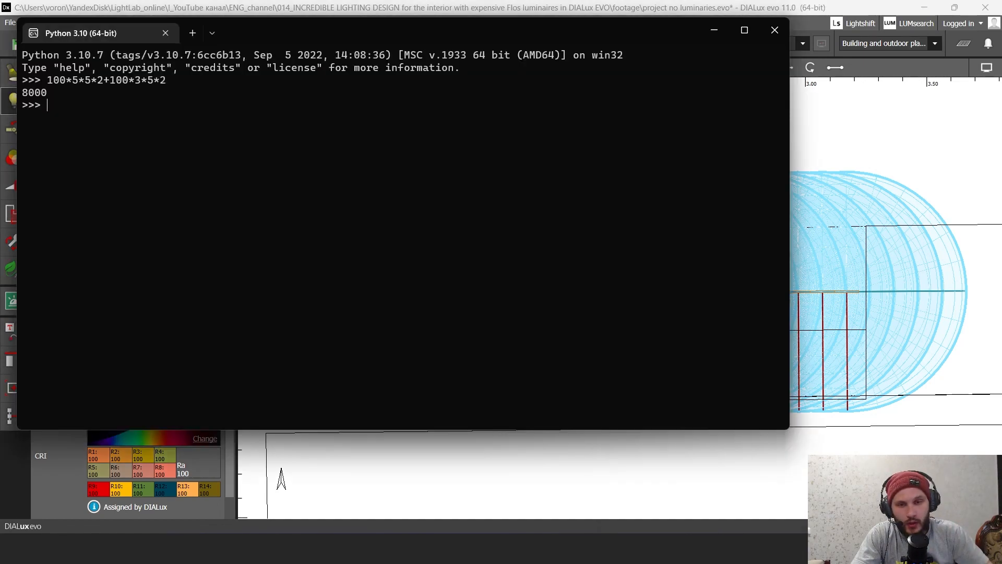
left_click_drag(243, 27, 650, 163)
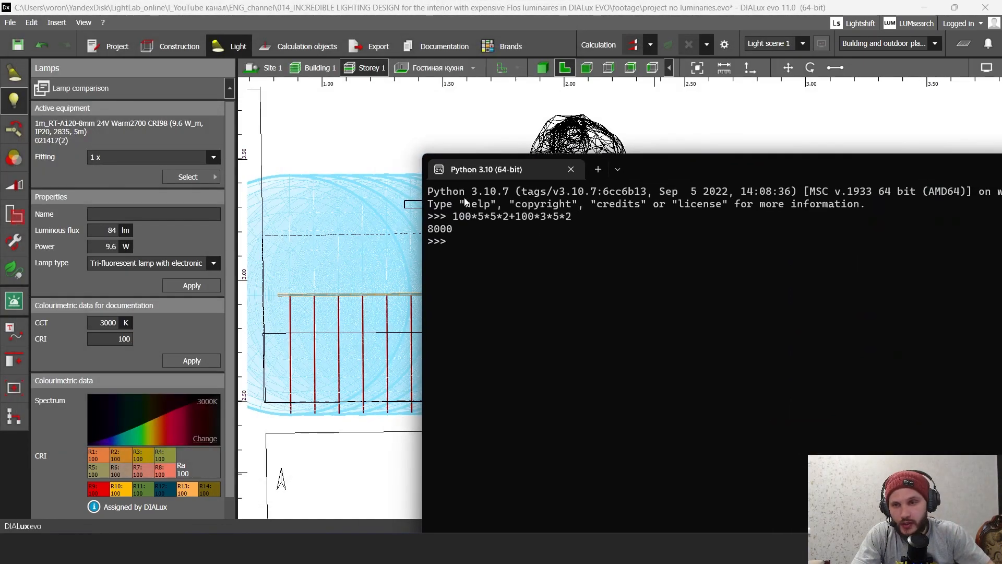
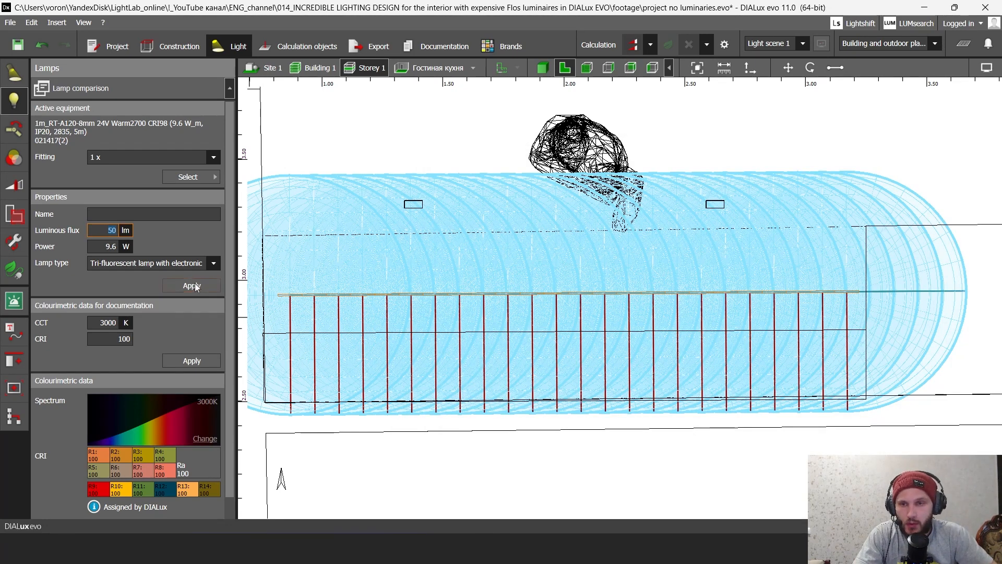
left_click(195, 287)
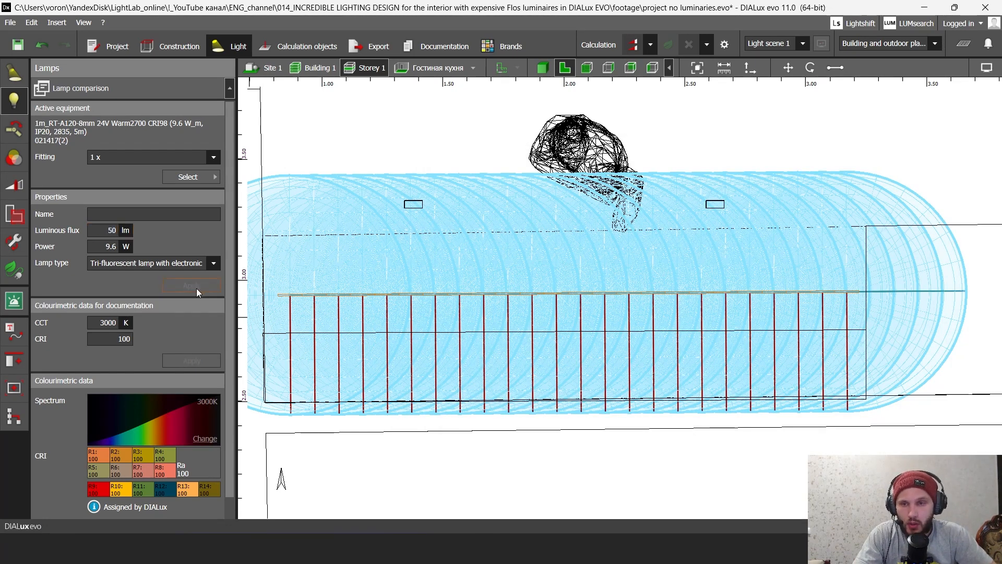
Step: Place the LED strip line under the kitchen wall cabinet, flush with its underside at about 1.5 m, and check it in 3D
left_click(588, 70)
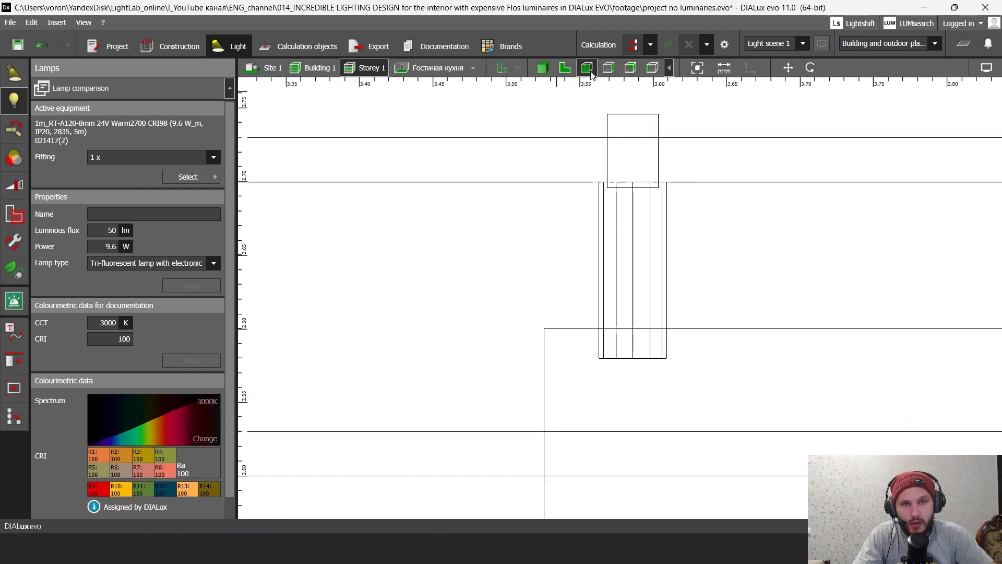
scroll(606, 156, "down", 8)
middle_click_drag(534, 226, 637, 164)
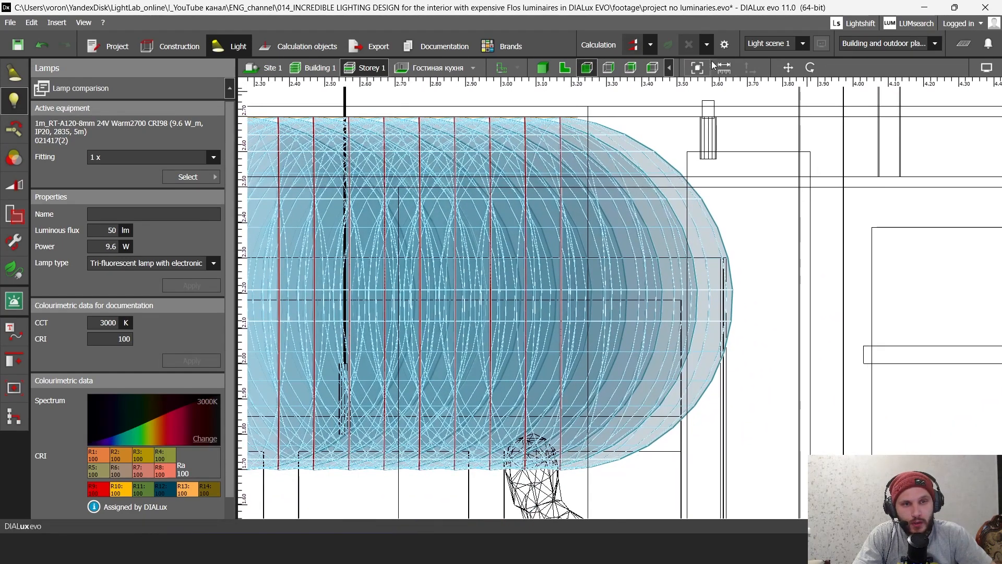
left_click(608, 67)
scroll(509, 269, "up", 5)
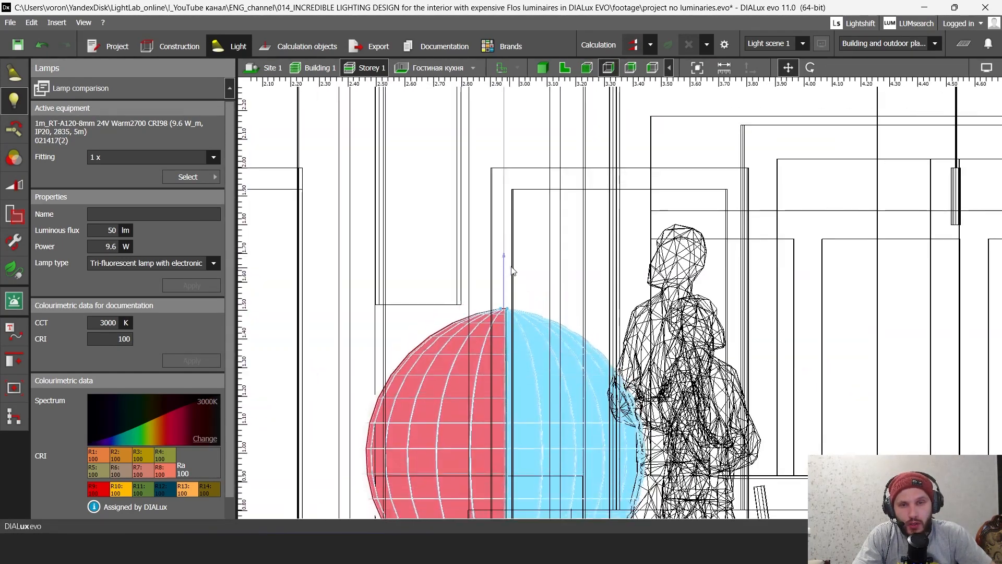
scroll(470, 271, "up", 5)
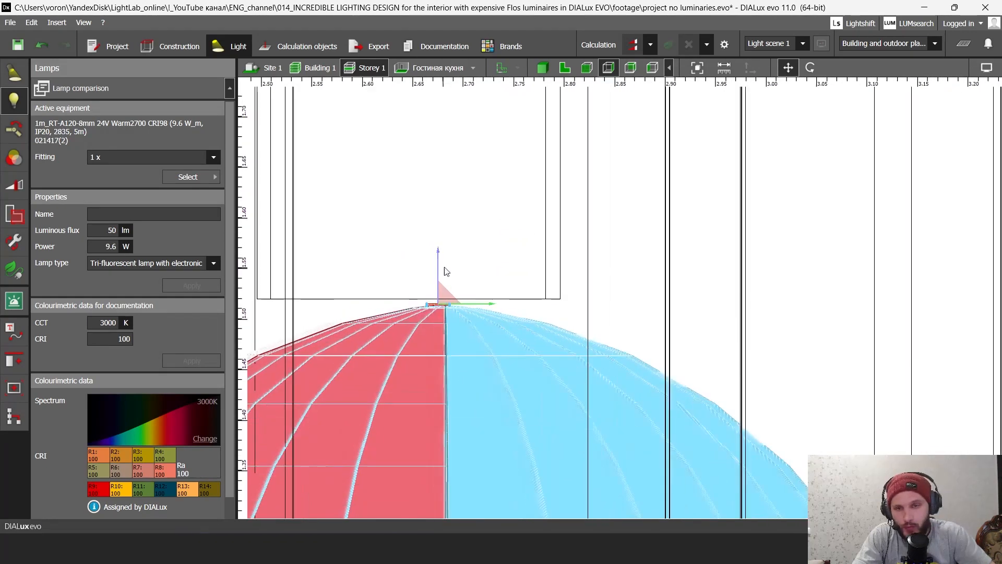
left_click_drag(437, 273, 438, 268)
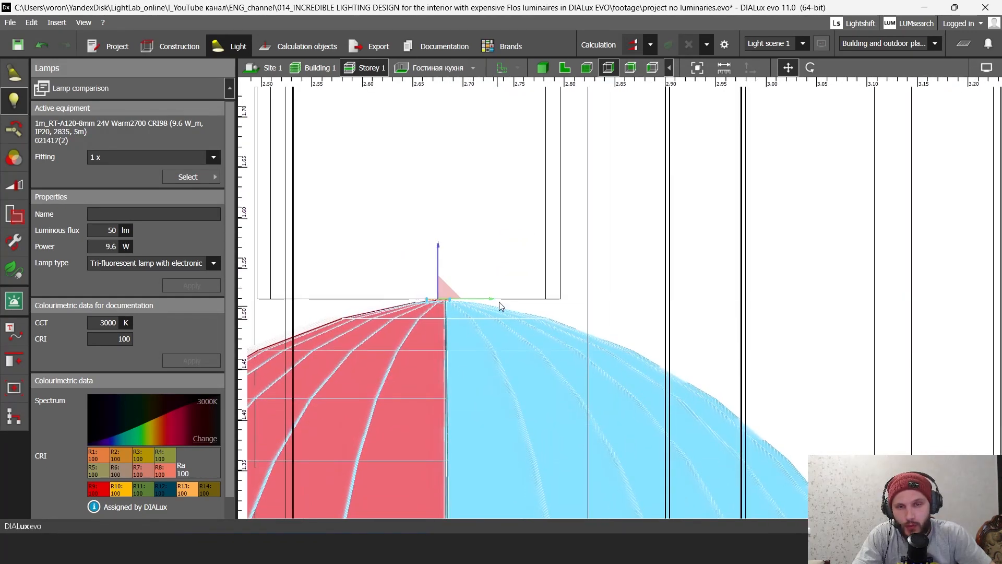
scroll(469, 300, "down", 3)
left_click(565, 68)
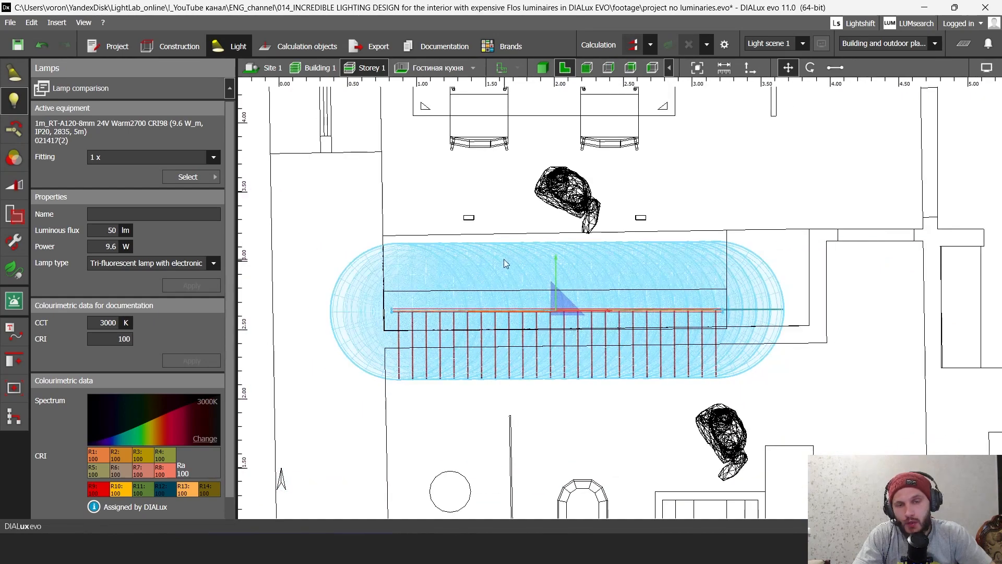
left_click(542, 68)
right_click_drag(585, 353, 581, 328)
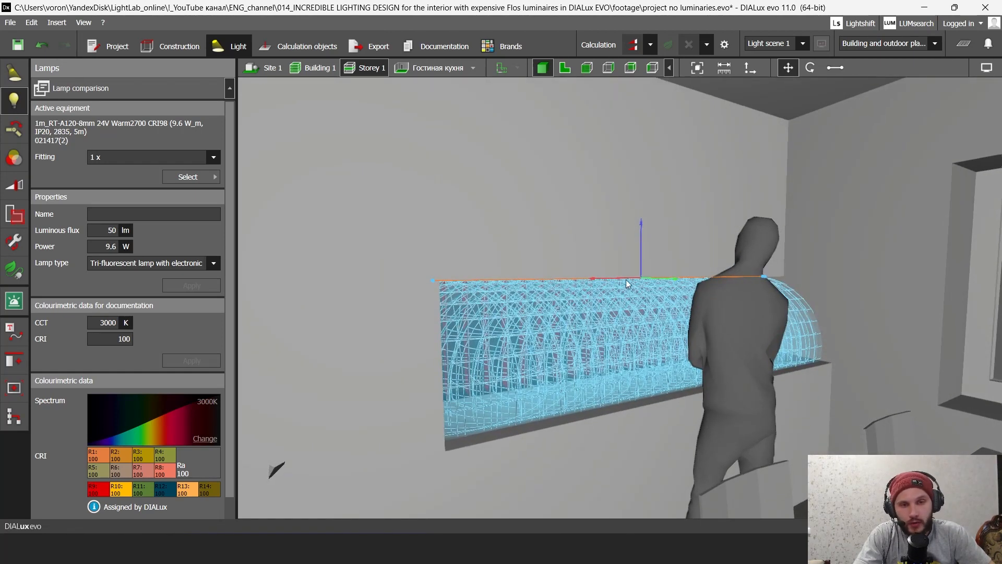
Step: Calculate the light scene and view the lit kitchen niche and worktop up close in 3D
left_click(633, 46)
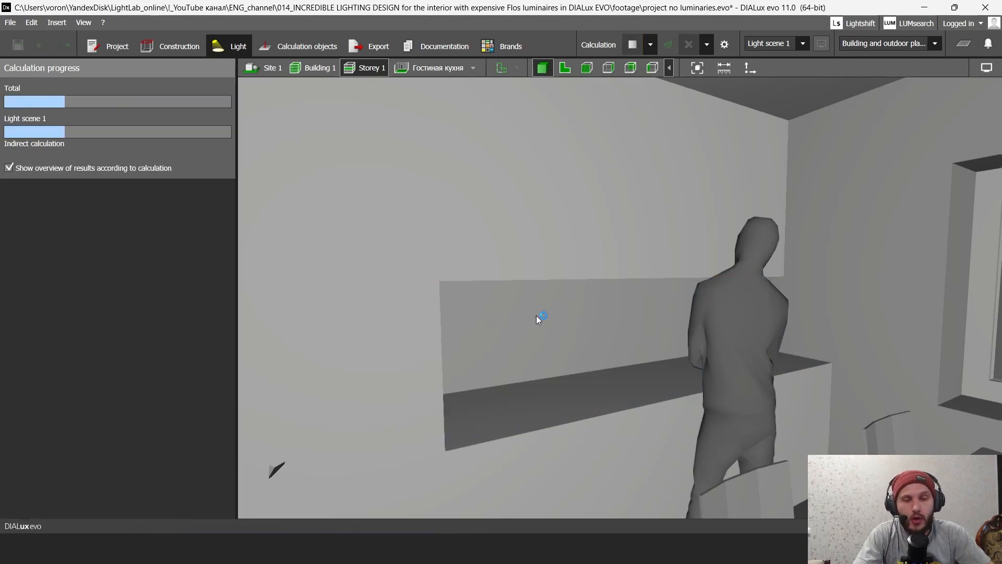
scroll(617, 318, "down", 5)
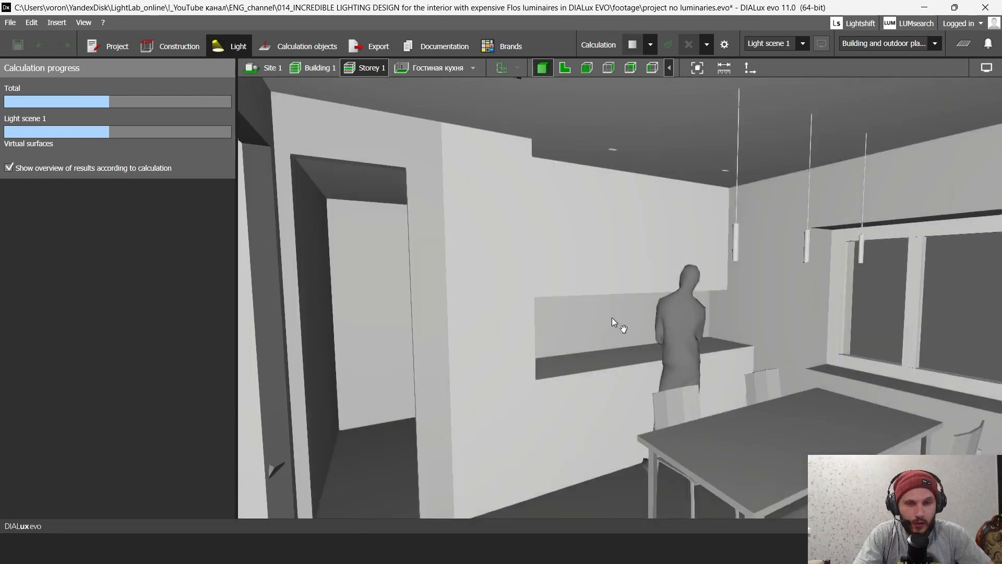
right_click_drag(611, 317, 584, 321)
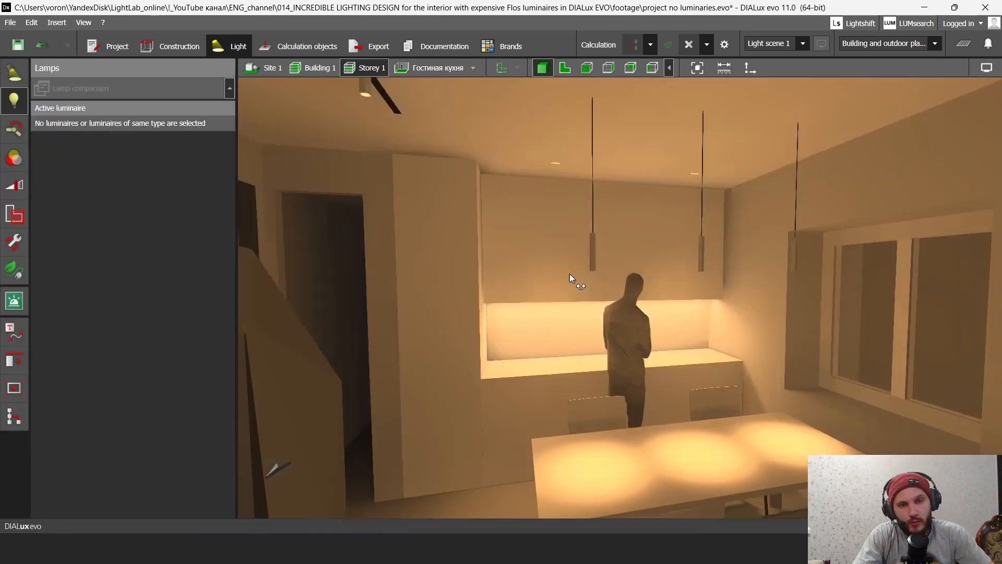
right_click_drag(568, 273, 572, 258)
scroll(572, 258, "down", 5)
middle_click_drag(572, 258, 568, 348)
scroll(475, 314, "up", 5)
right_click_drag(568, 348, 890, 131)
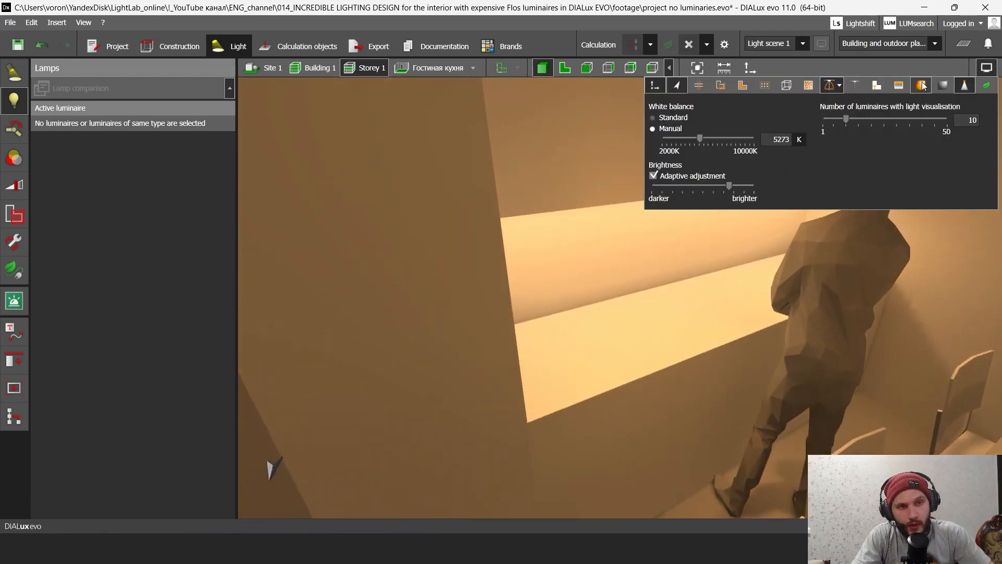
Step: Examine the light distribution on the worktop and niche wall in false colours, and return to the normal rendered display
left_click(899, 85)
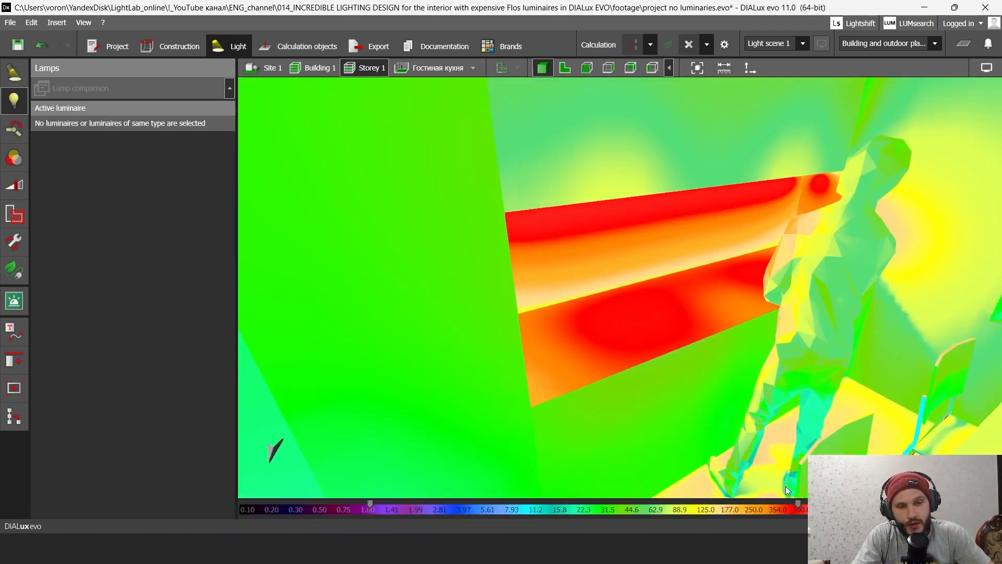
middle_click_drag(700, 376, 675, 349)
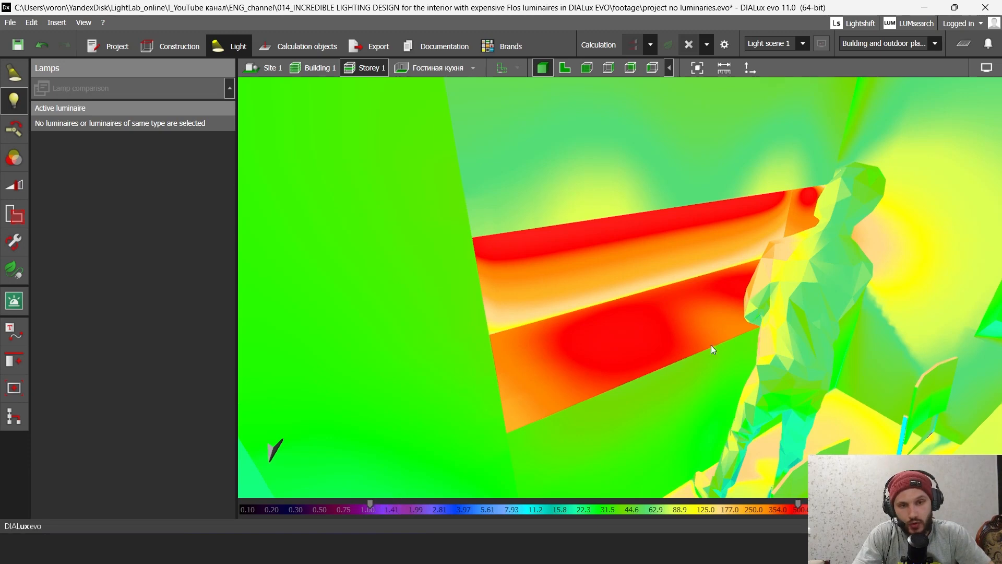
middle_click_drag(711, 346, 672, 335)
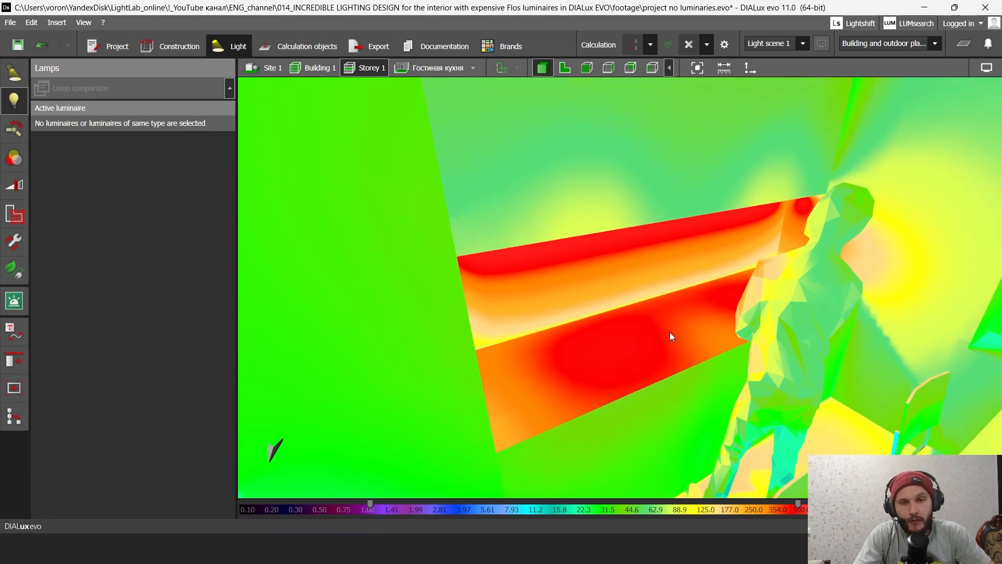
middle_click_drag(670, 336, 645, 339)
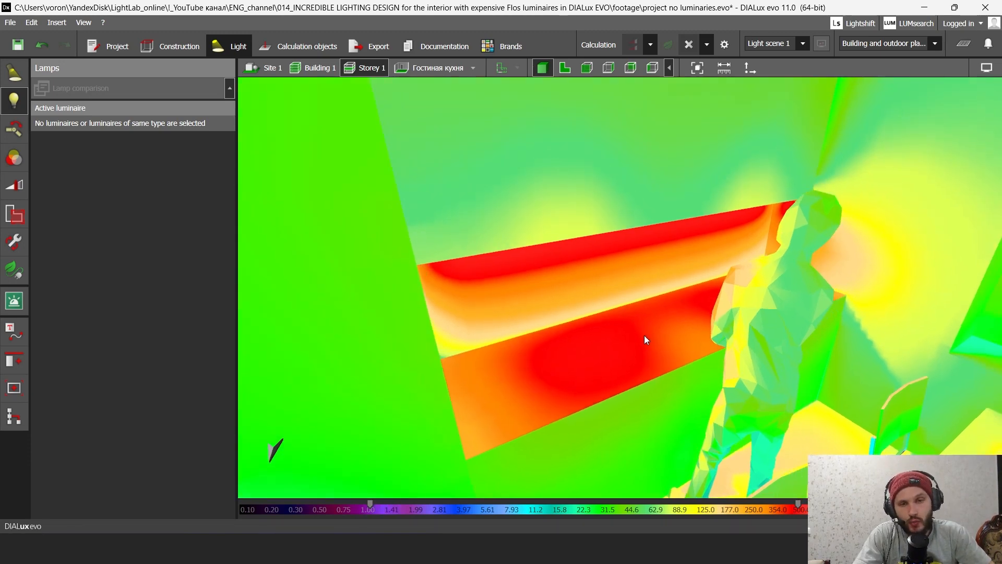
left_click(985, 68)
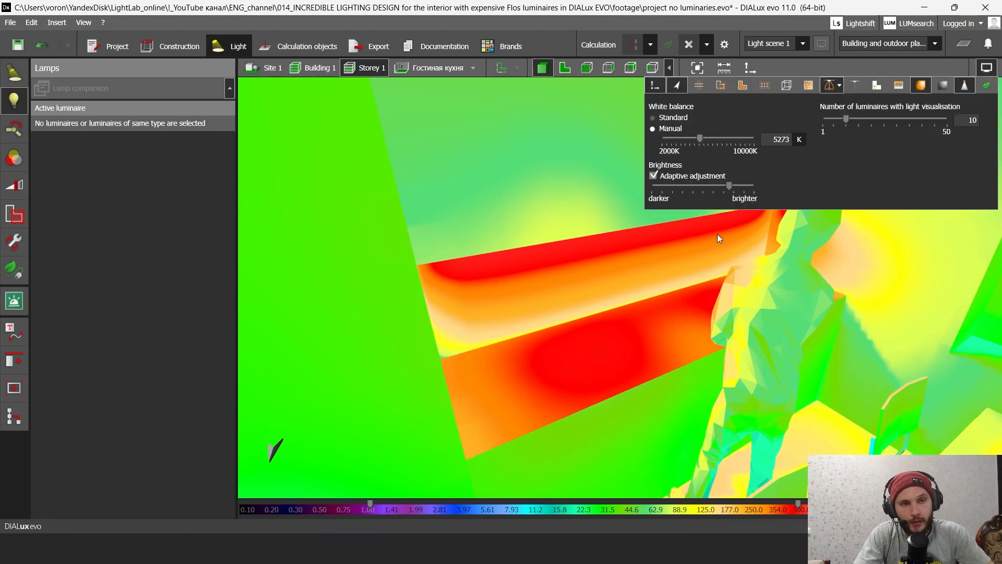
left_click(906, 88)
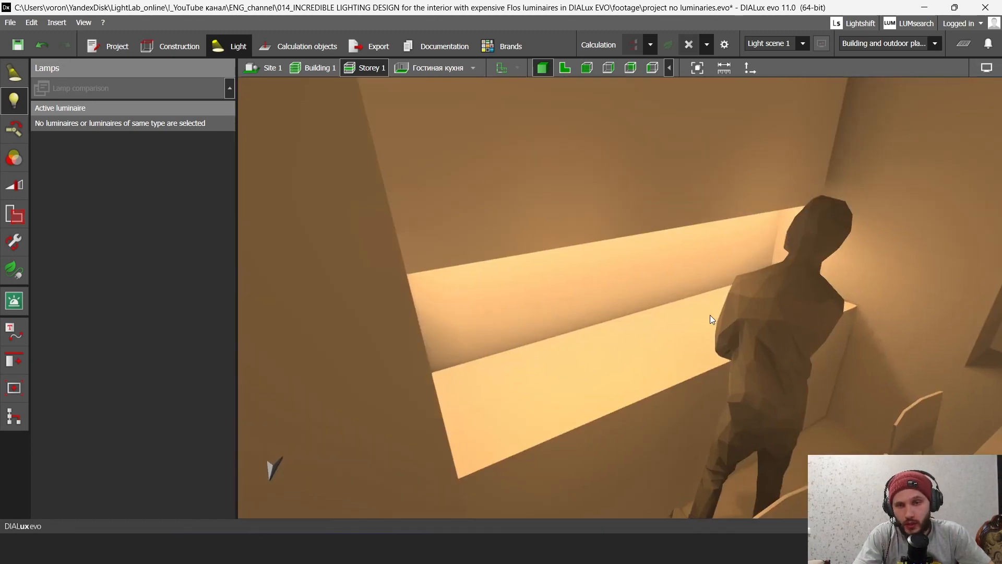
Step: View the living room shelving area, switch to the Excel specification and select the LED strip 5w/m item
left_click_drag(710, 314, 674, 305)
left_click_drag(571, 328, 548, 447)
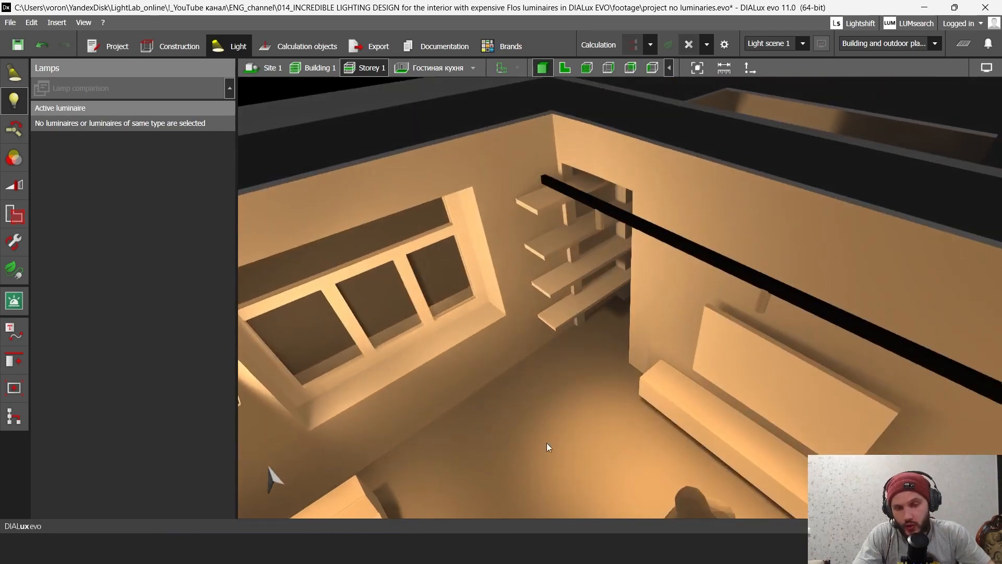
left_click(804, 548)
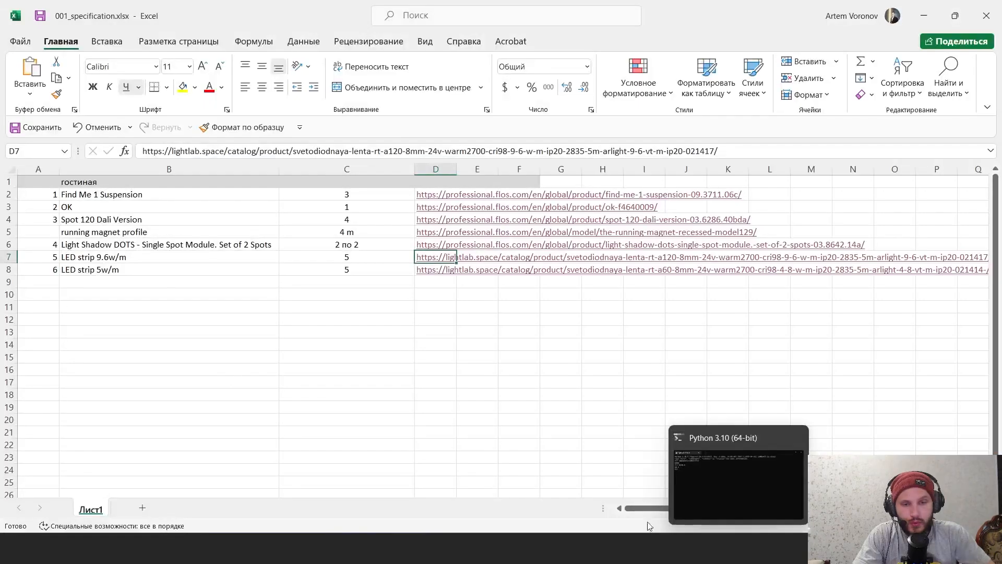
left_click(104, 269)
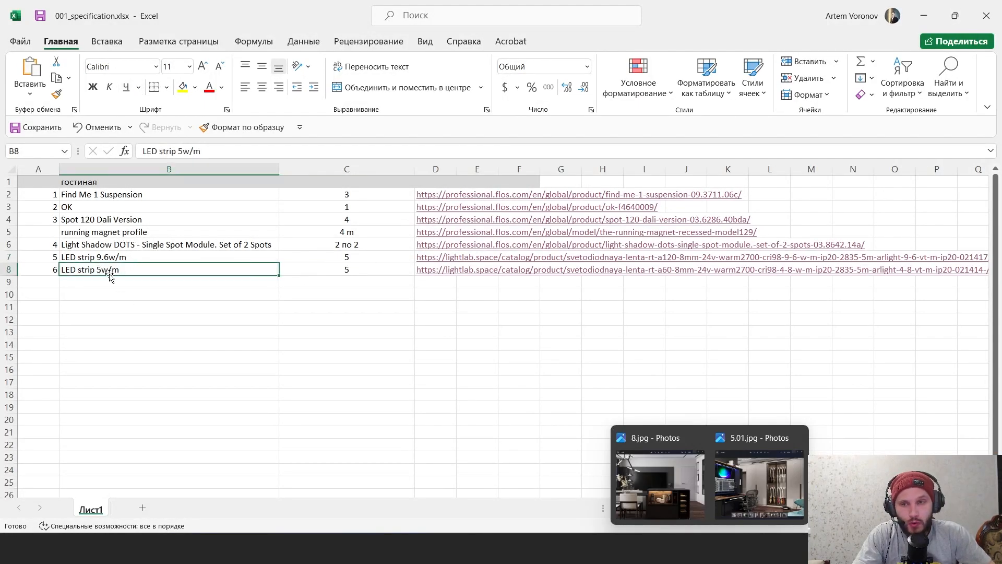
Step: Open the product page linked to LED strip 5w/m in the specification and translate it into English
left_click(425, 269)
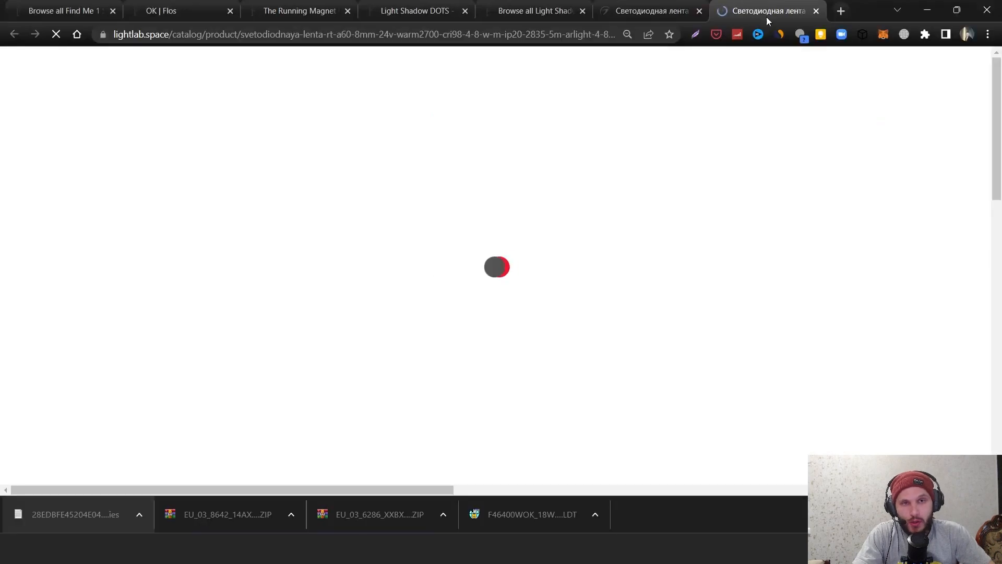
right_click(593, 360)
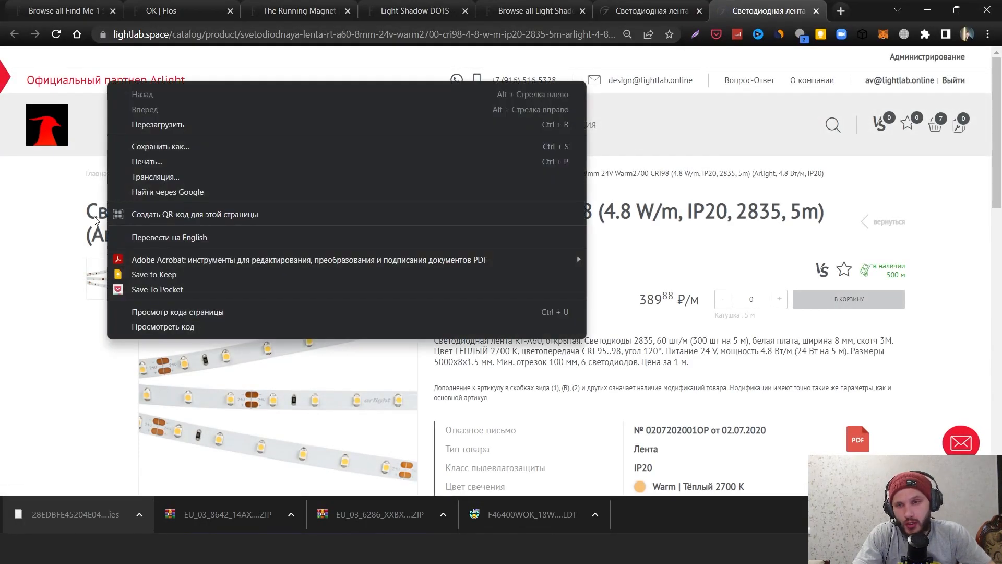
left_click(157, 237)
scroll(498, 234, "down", 3)
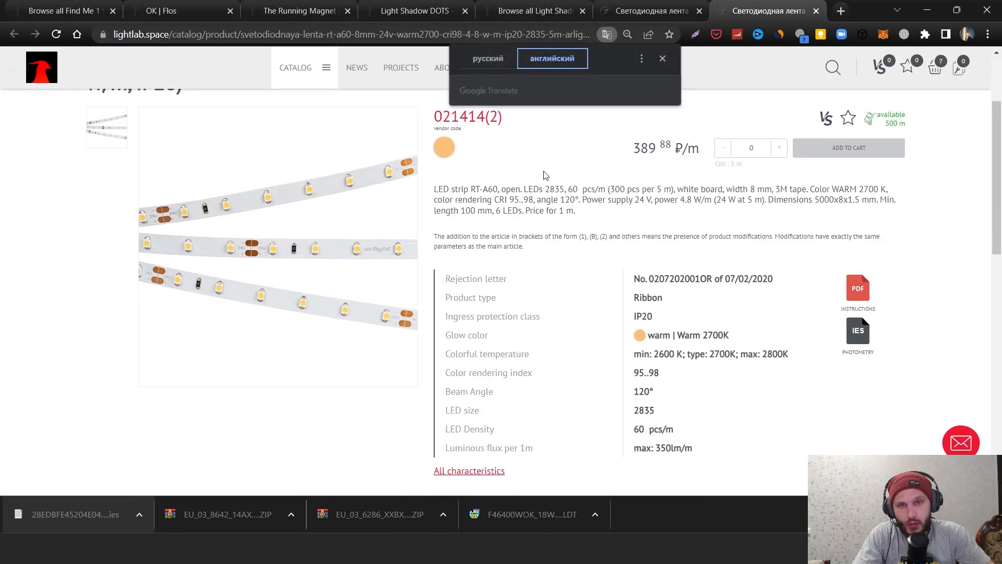
Step: Check the strip's description and glow colour, save its IES photometry file and import it into DIALux evo
left_click_drag(609, 237, 435, 191)
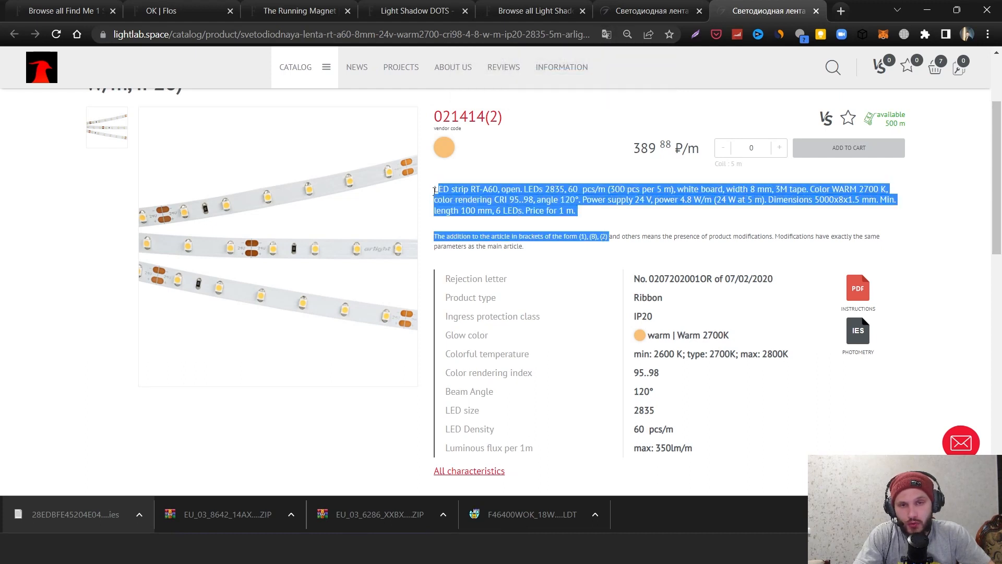
left_click(544, 215)
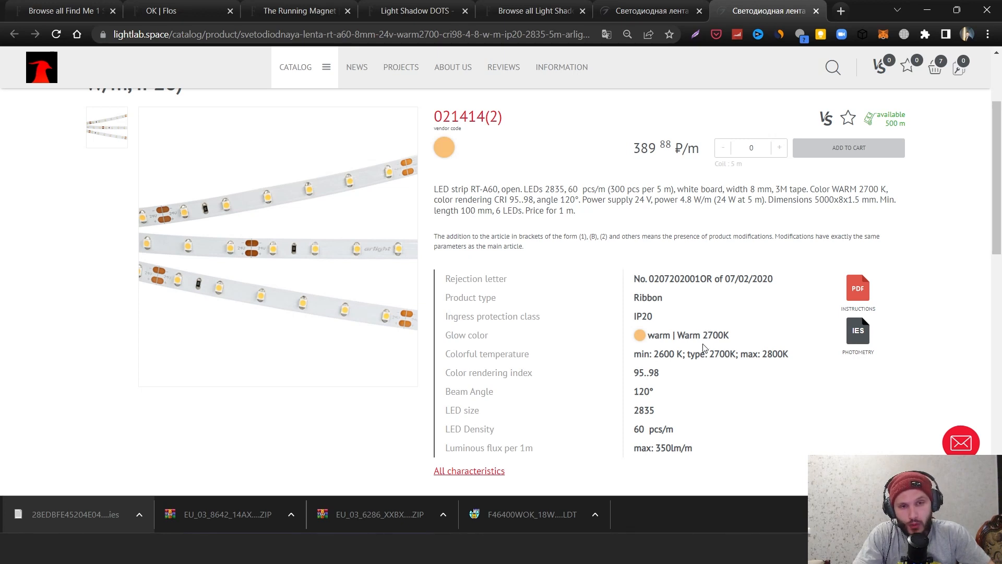
left_click_drag(704, 336, 723, 336)
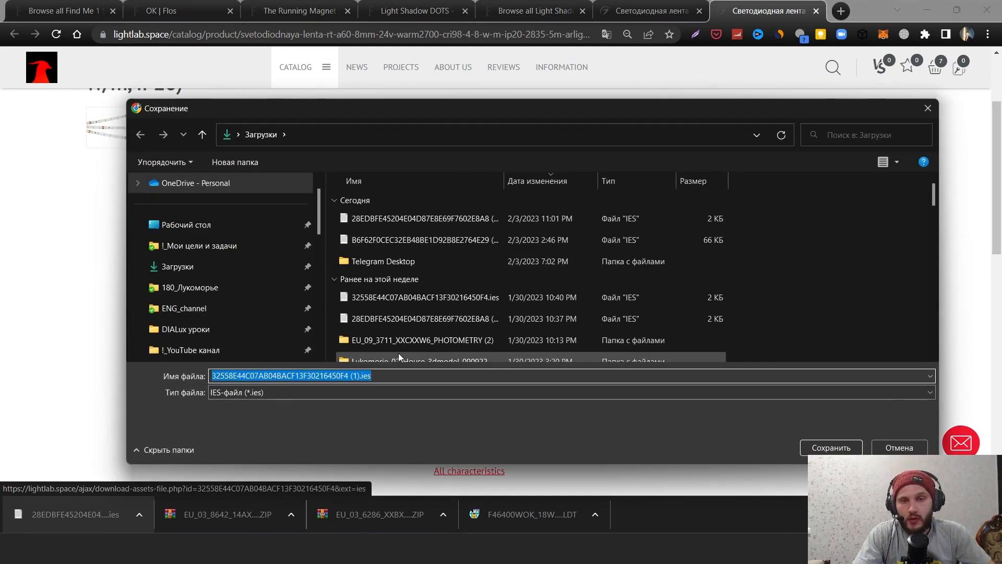
left_click(844, 447)
left_click_drag(75, 514, 676, 456)
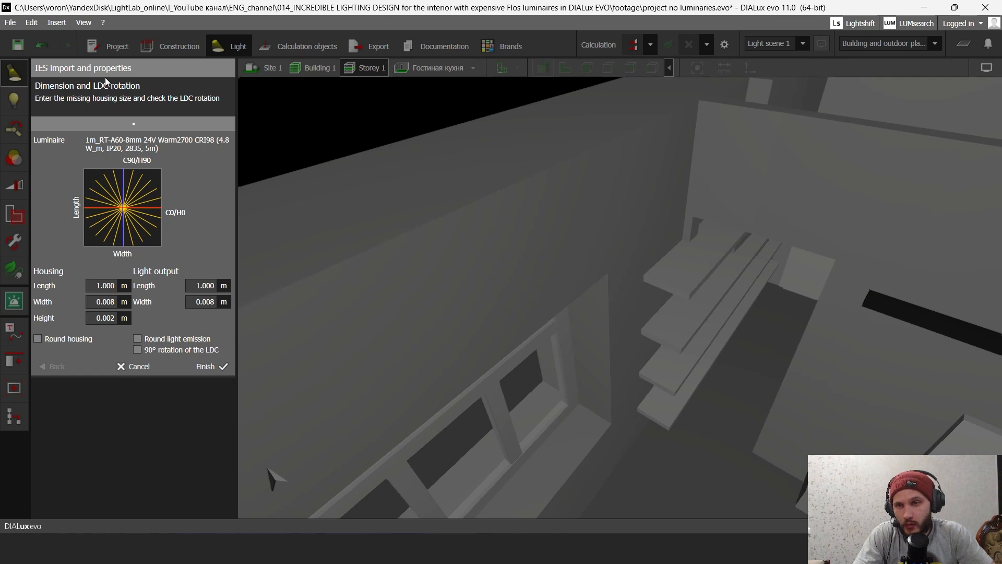
Step: Set both the housing length and the light output length to 0.1 m and finish the IES import
left_click(104, 285)
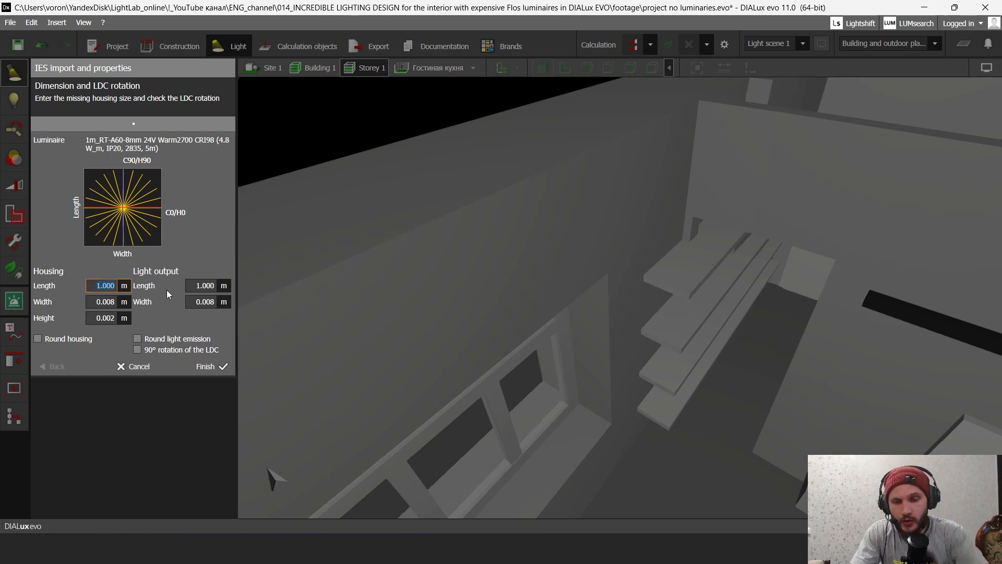
type("0.1")
key("Tab")
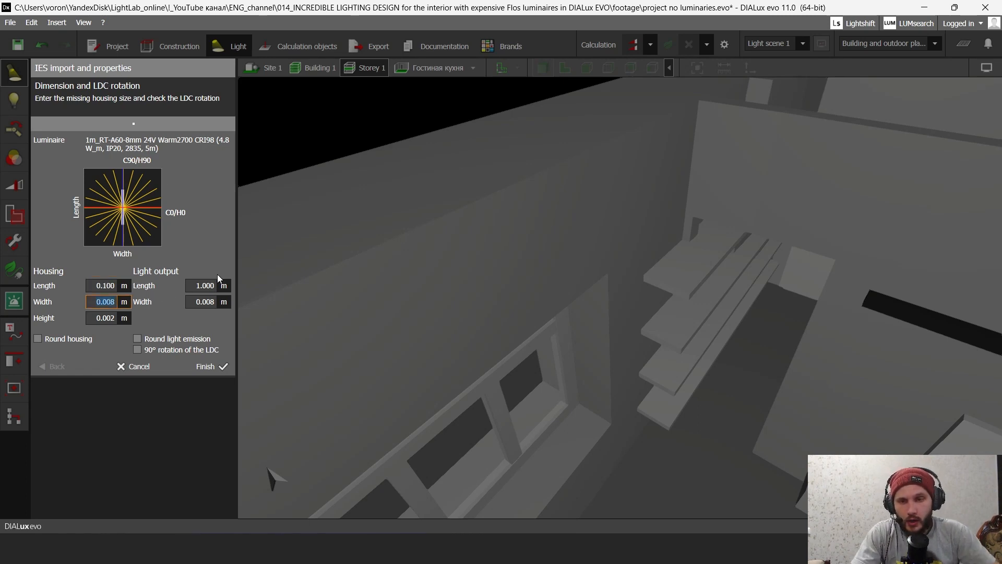
left_click(207, 285)
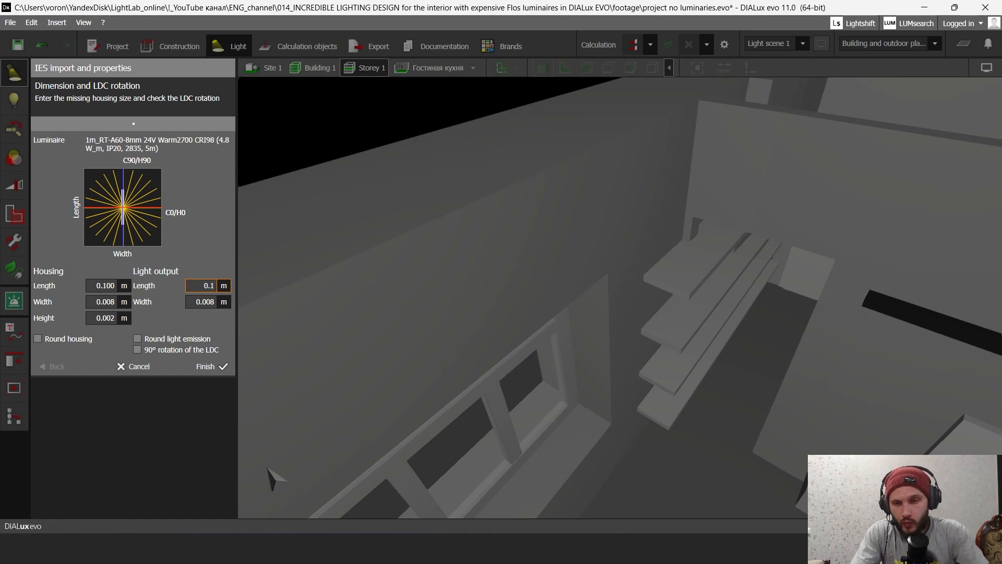
type("0.1")
left_click(206, 366)
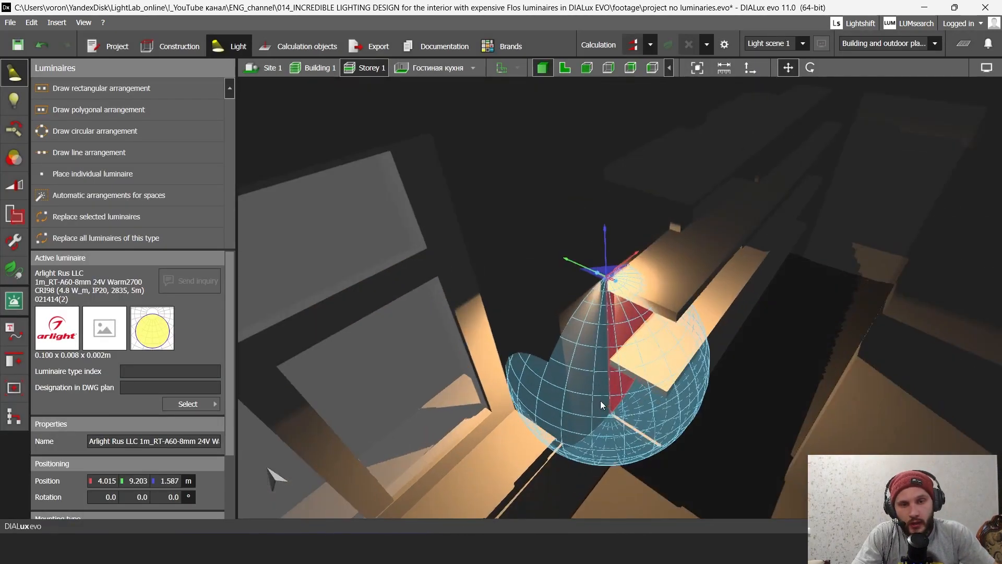
Step: Try out a single strip luminaire beside the shelves in 3D, lowered to about 0.86 m, and delete it
left_click_drag(568, 262, 634, 317)
right_click_drag(652, 366, 694, 336)
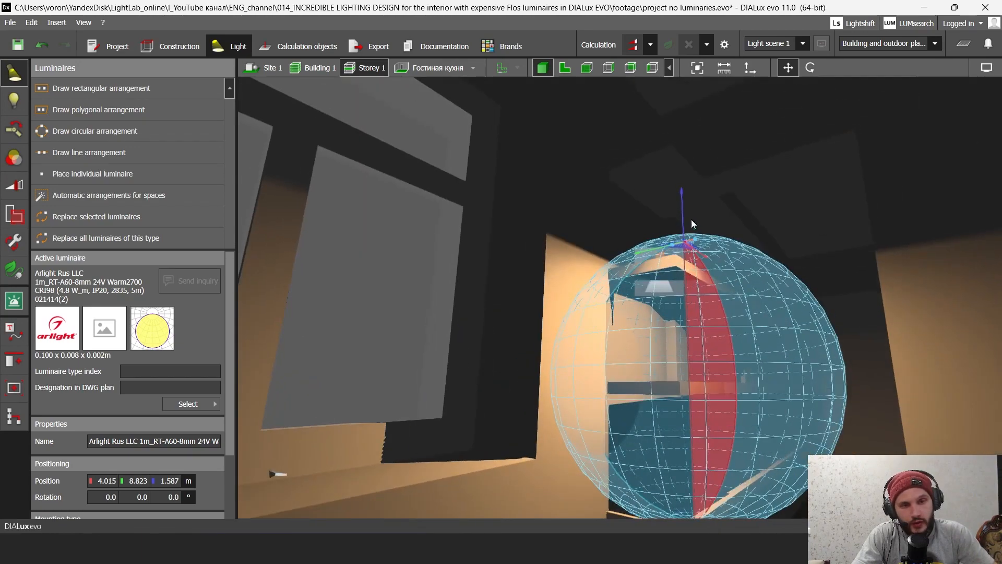
left_click_drag(683, 214, 692, 396)
scroll(692, 396, "down", 3)
middle_click_drag(692, 396, 634, 346)
right_click_drag(621, 411, 714, 312)
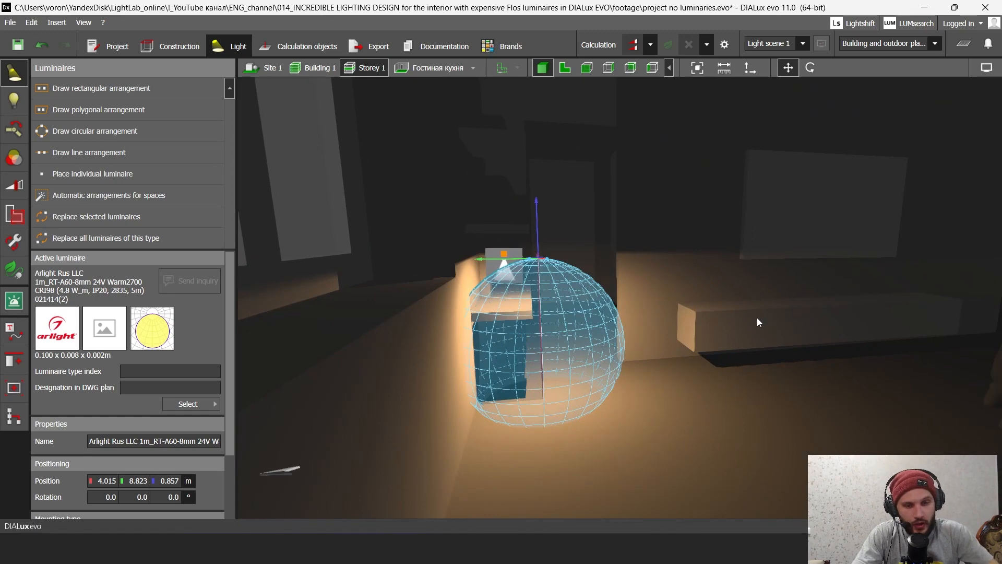
key("Delete")
Step: Draw a line arrangement of the strip about 2.4 m long in plan, along the full length of the TV cabinet
left_click(565, 68)
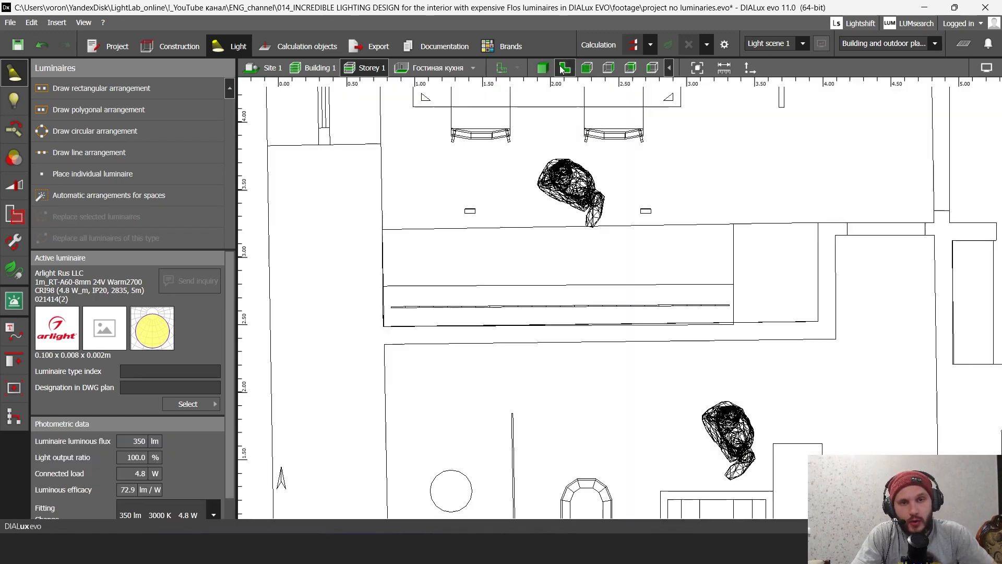
scroll(649, 164, "up", 3)
scroll(649, 164, "up", 2)
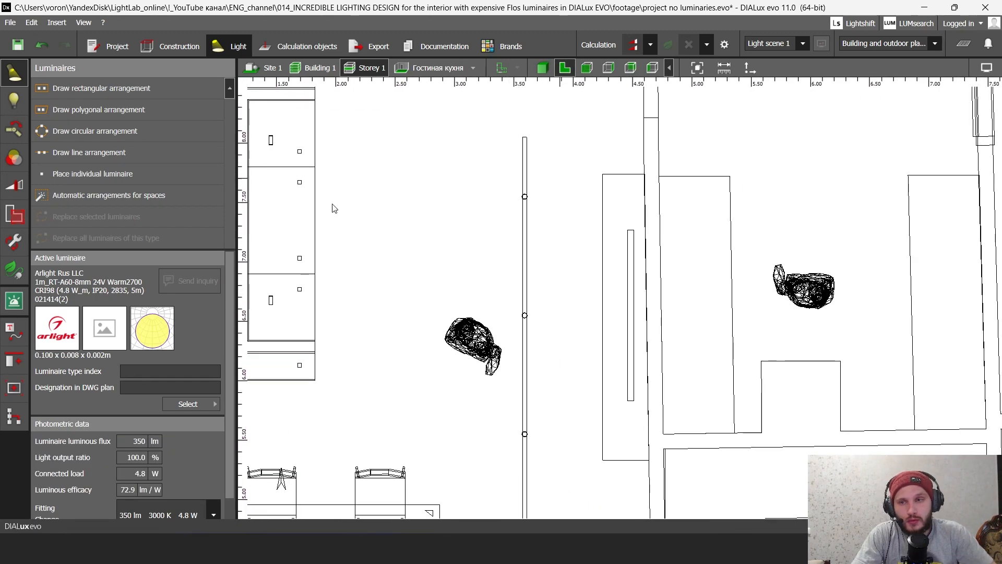
left_click(89, 152)
middle_click_drag(437, 249, 404, 227)
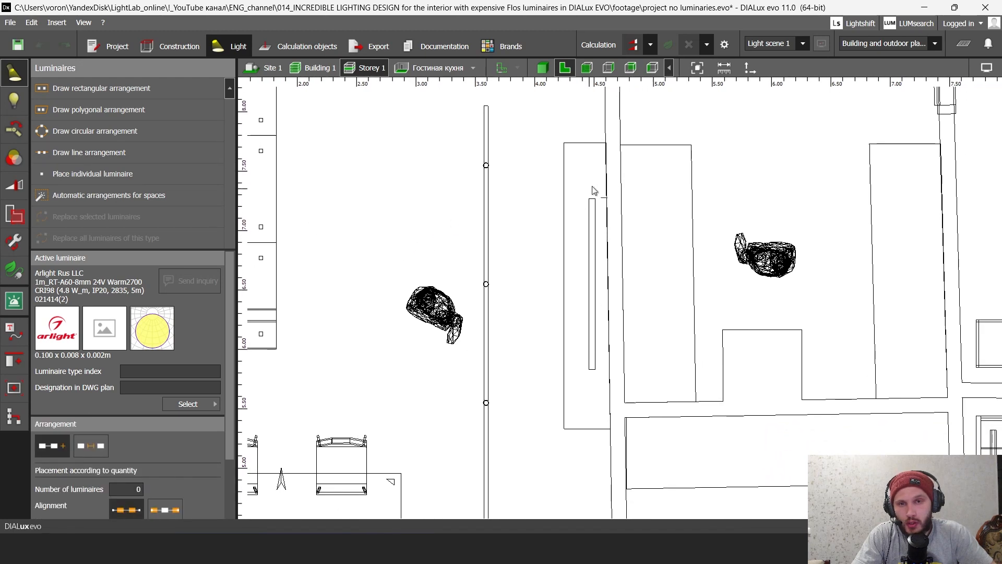
left_click(586, 142)
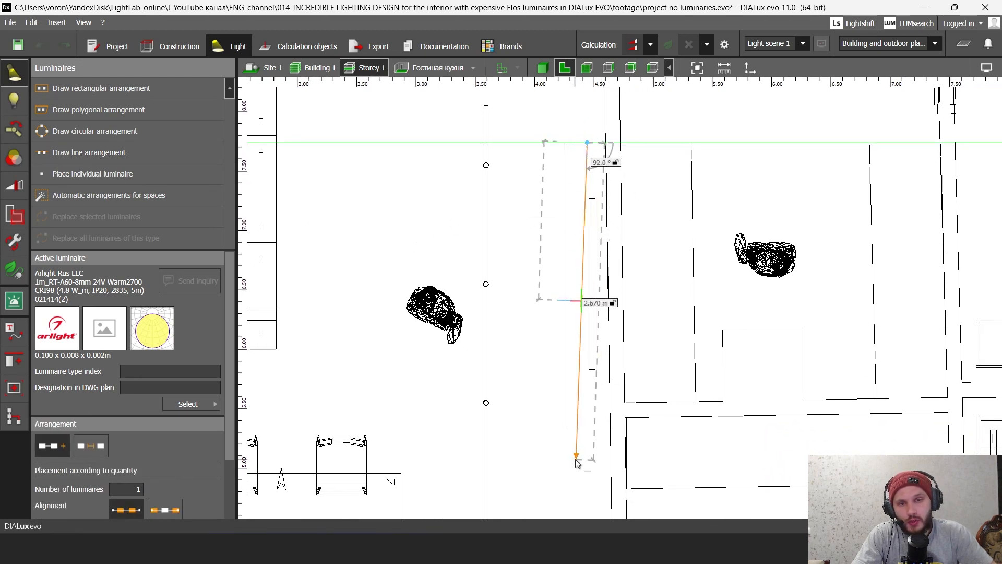
left_click(587, 426)
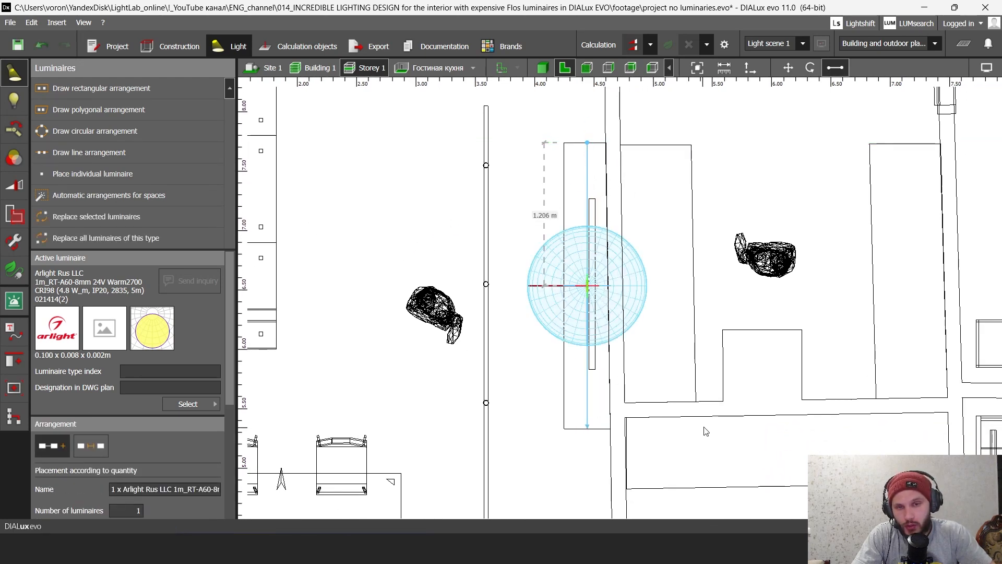
Step: Set the line to placement by distance at 1.00 x luminaire size, with the first luminaire aligned flush with the line's start
left_click(90, 316)
left_click(177, 383)
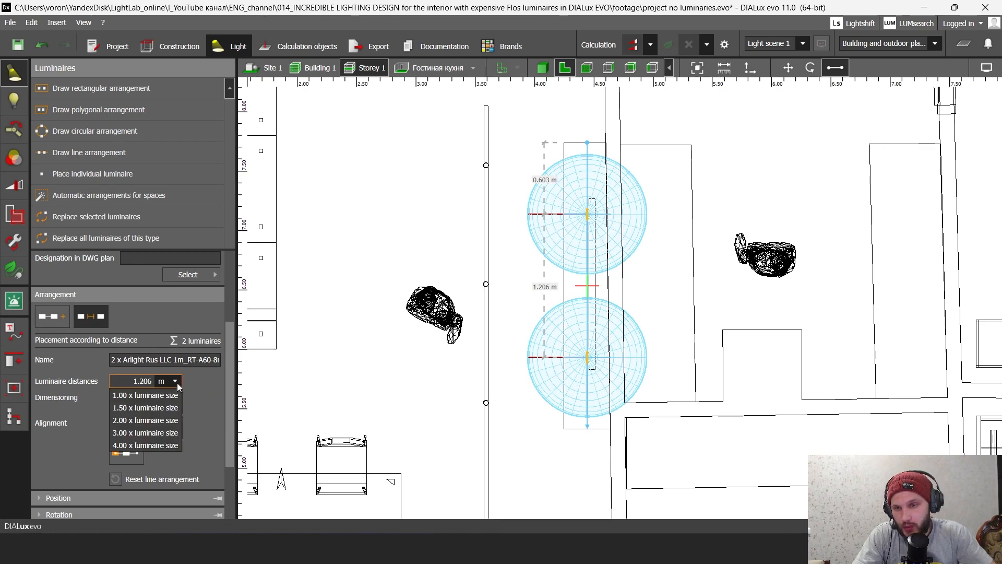
left_click(176, 383)
left_click(174, 380)
left_click(145, 396)
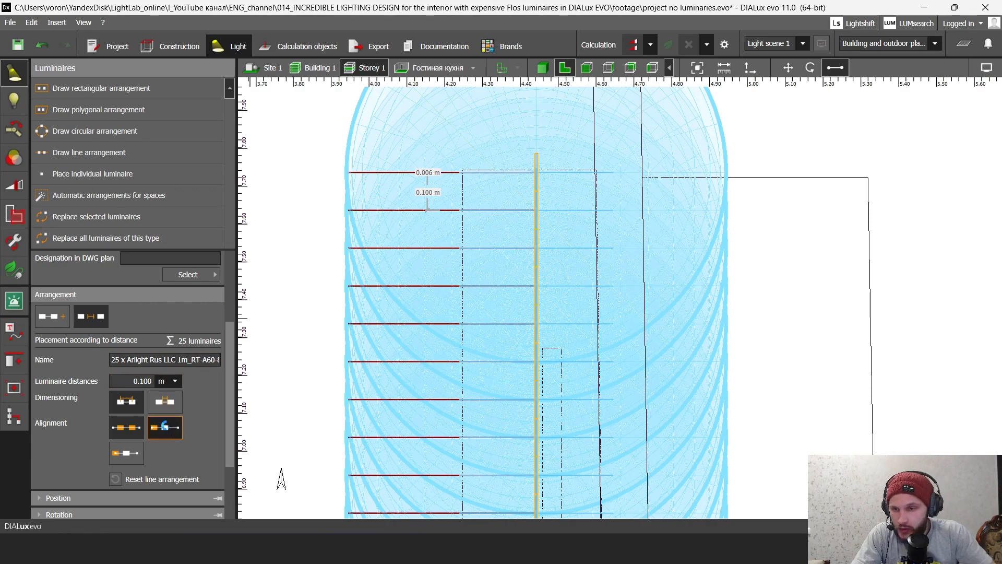
left_click(163, 429)
scroll(565, 209, "down", 2)
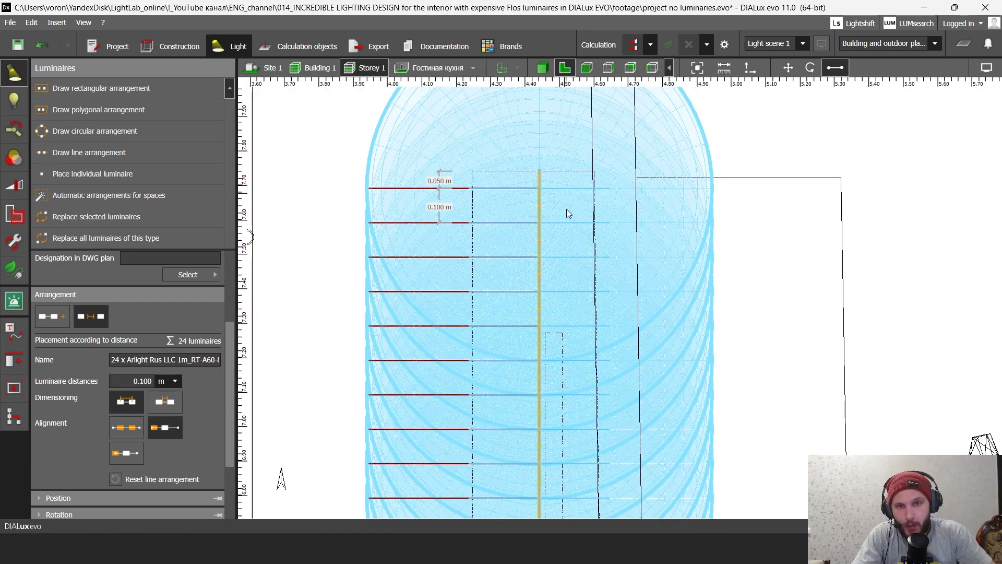
Step: Lower the strip line in the front view to the underside of the TV cabinet, at a height of about 0.15 m
left_click(587, 67)
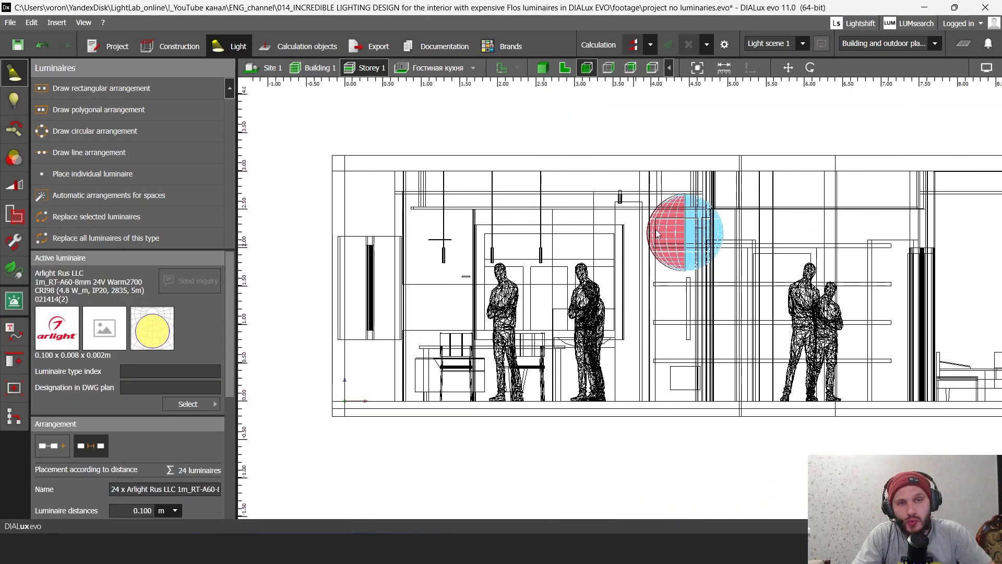
left_click(788, 65)
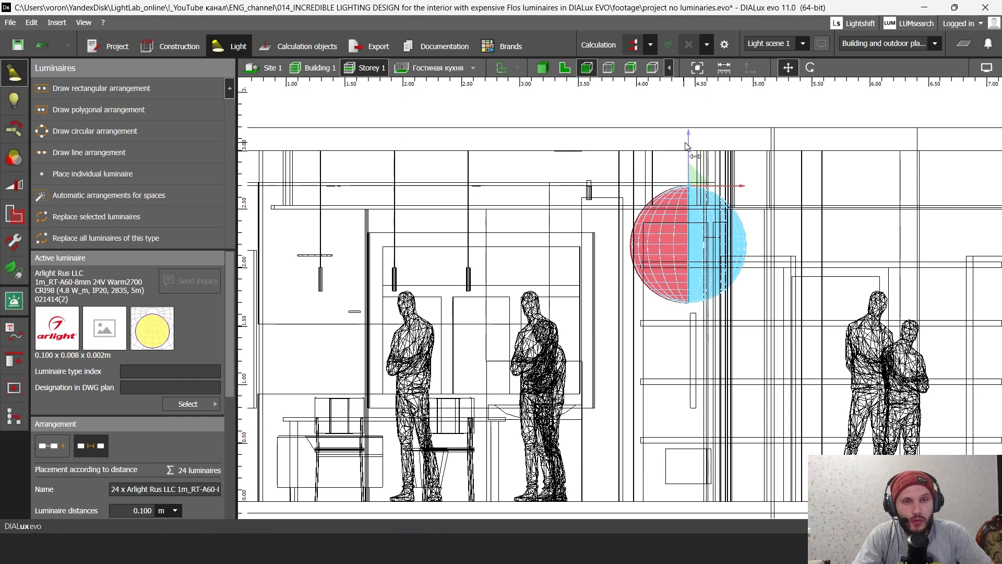
left_click_drag(686, 142, 688, 448)
scroll(680, 357, "up", 3)
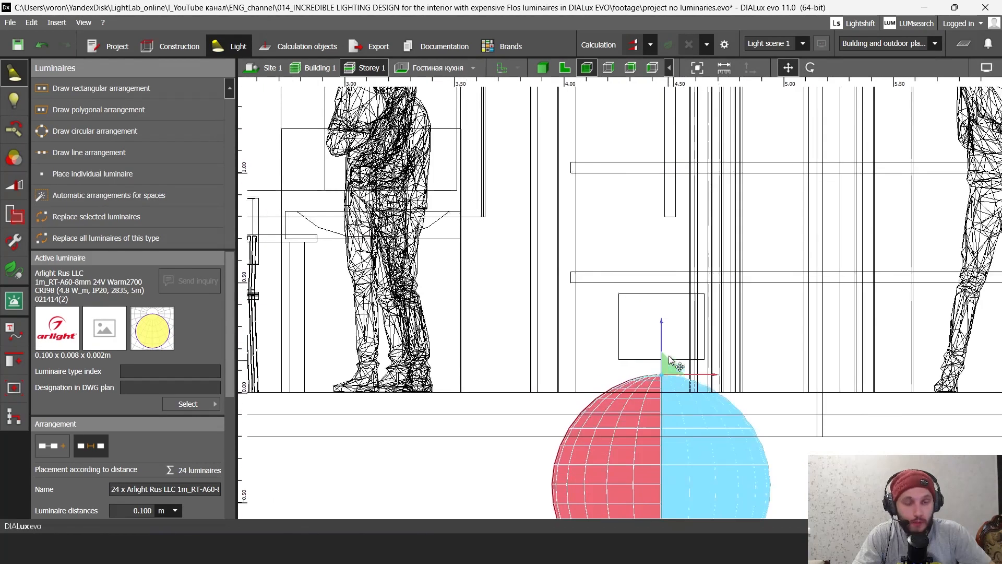
scroll(660, 374, "up", 2)
scroll(658, 371, "up", 3)
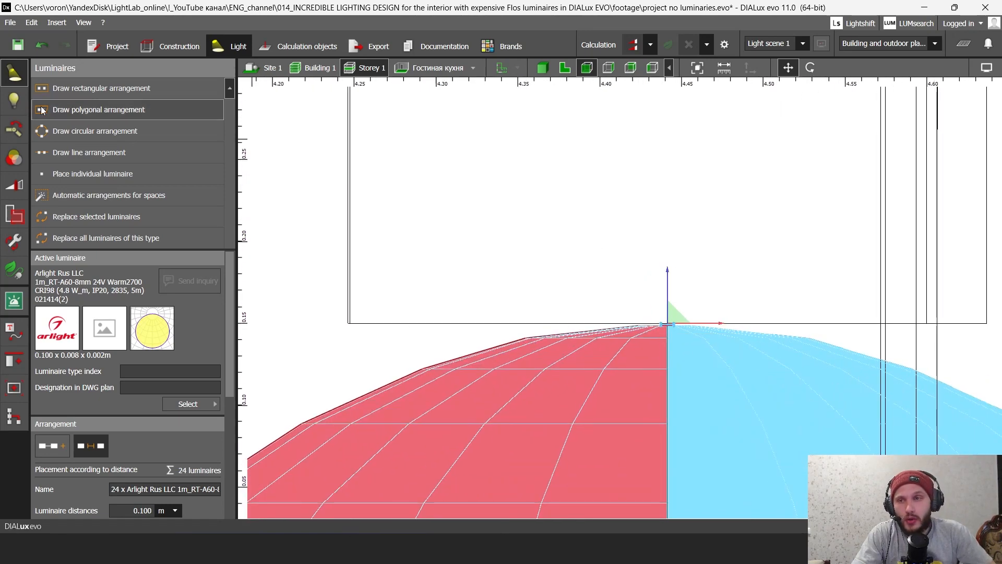
Step: Open the lamp properties of the TV cabinet strip in plan view and enter a luminous flux of 35 lm
left_click(14, 99)
left_click(565, 68)
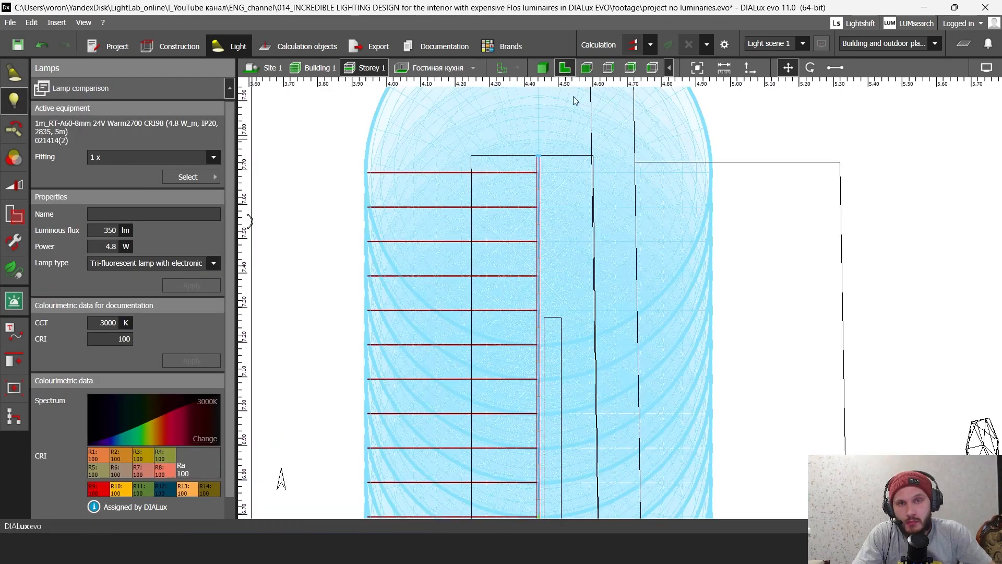
left_click(114, 229)
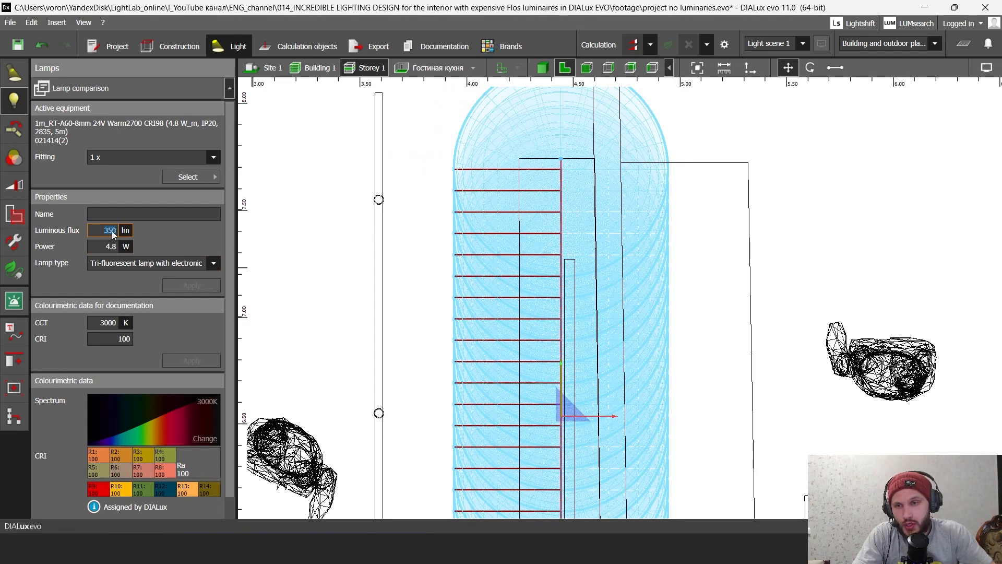
left_click(113, 233)
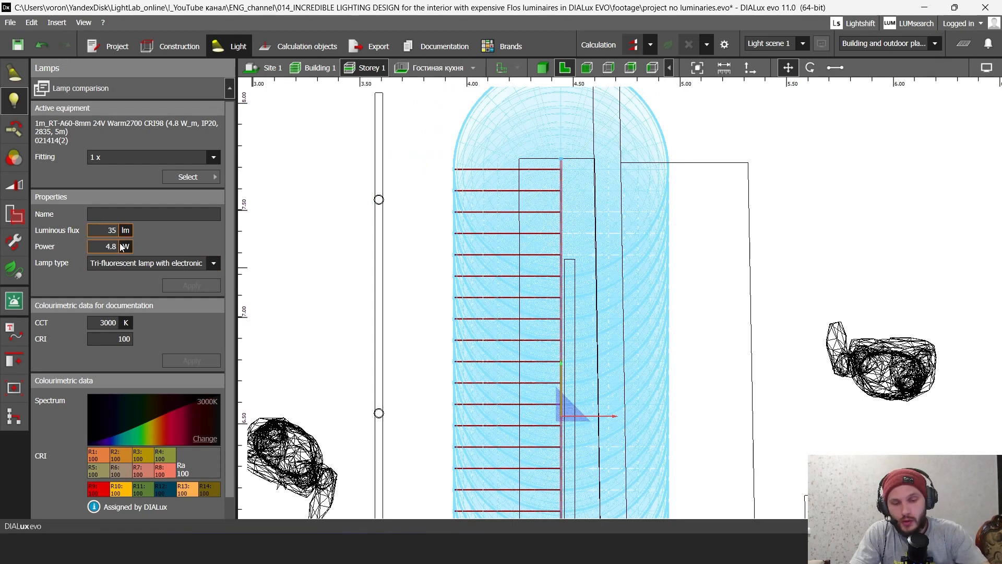
key("Return")
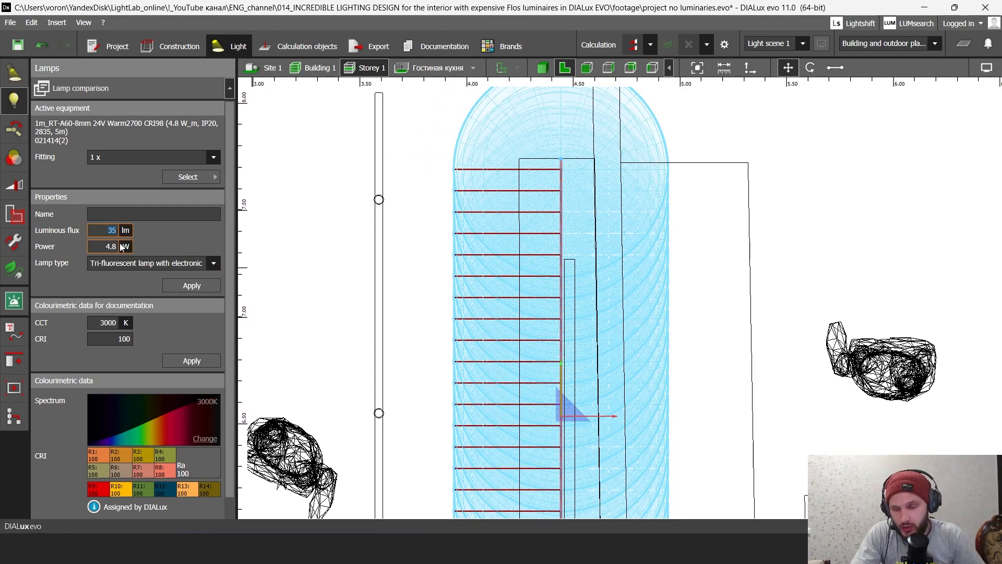
Step: Calculate 35*0.6 in the Python console and apply a luminous flux of 21 lm to the TV cabinet strip
key("alt+Tab")
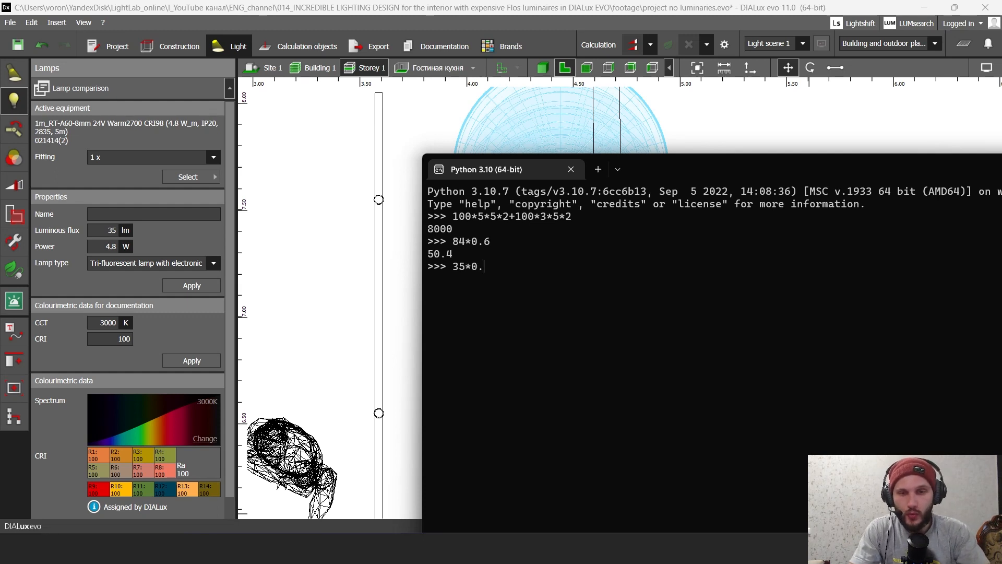
key("Return")
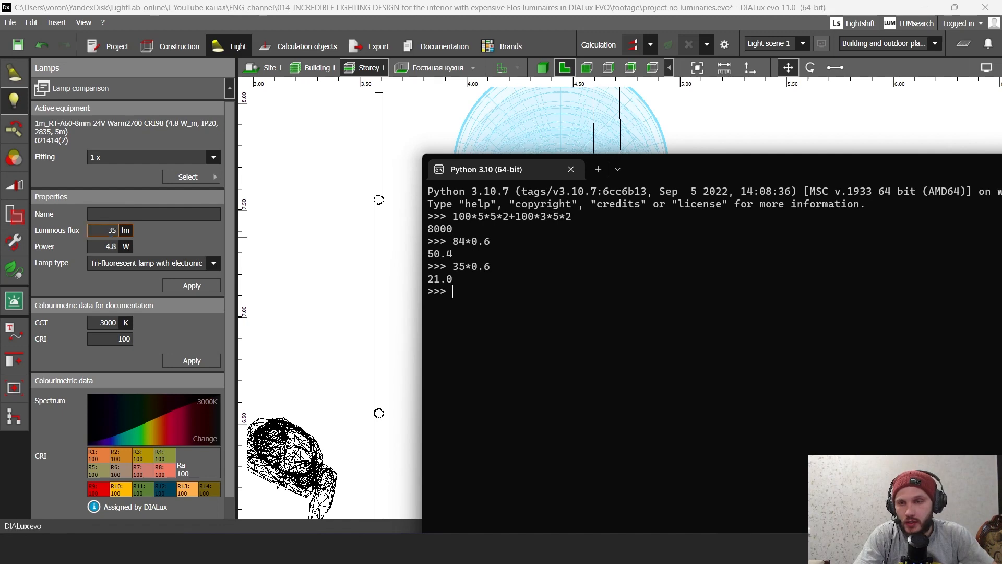
left_click(202, 247)
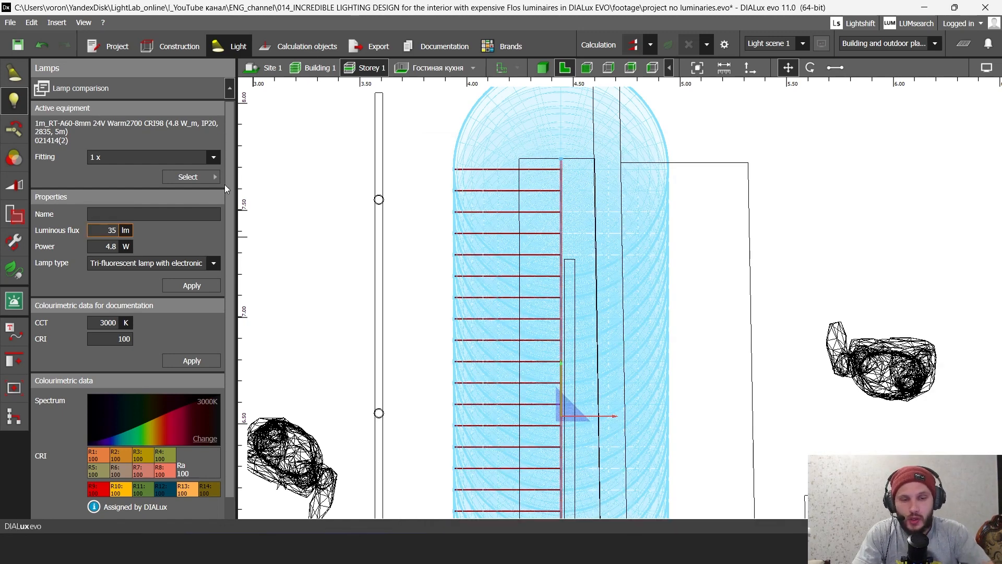
key("Delete")
key("Delete")
type("21")
key("Return")
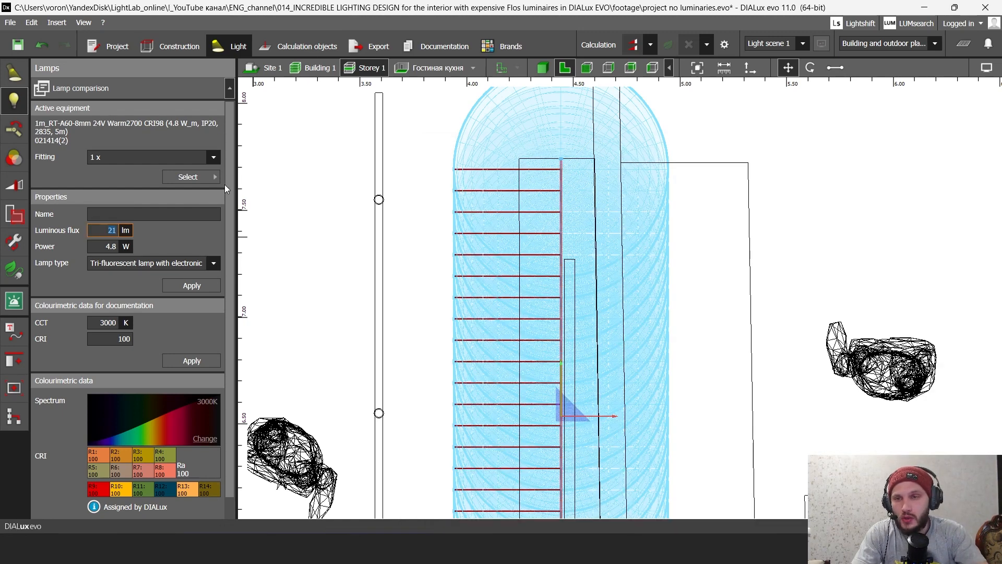
left_click(191, 285)
Step: Copy the TV cabinet strip line in plan view to an open spot in the living room beside the cabinet
scroll(564, 207, "down", 2)
key("Delete")
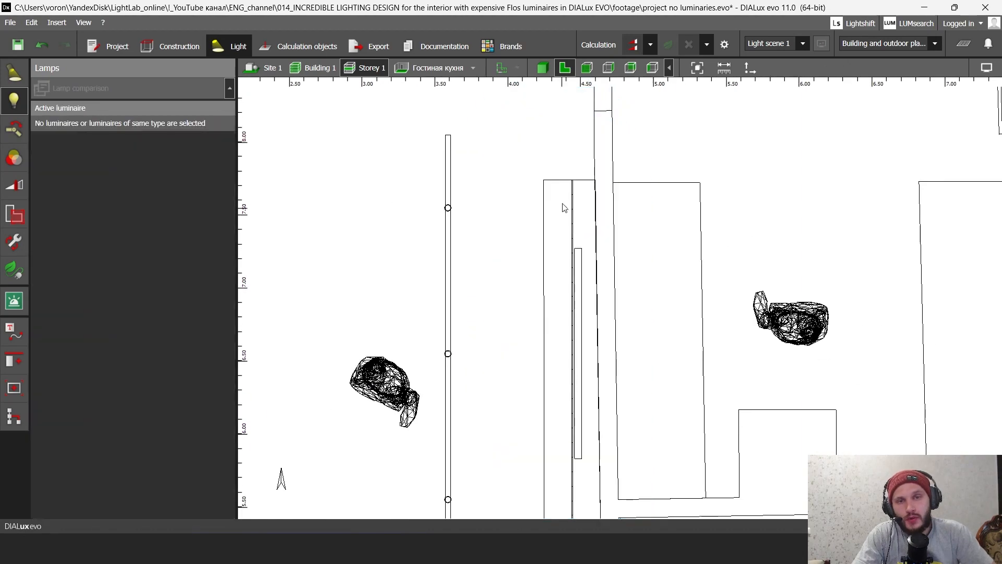
left_click(574, 207)
left_click(572, 203)
scroll(572, 203, "down", 3)
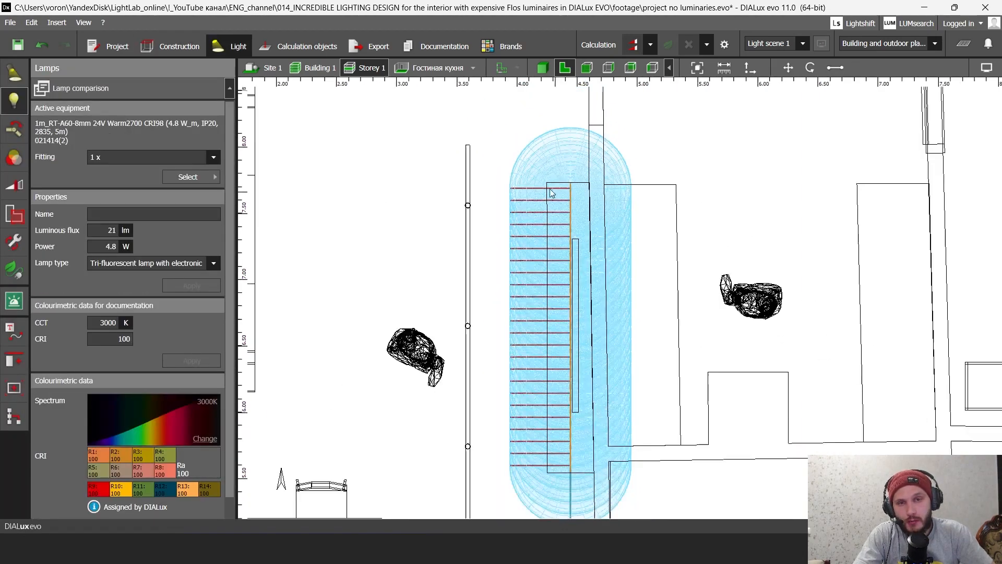
middle_click_drag(541, 192, 567, 227)
scroll(521, 257, "down", 2)
scroll(565, 187, "down", 1)
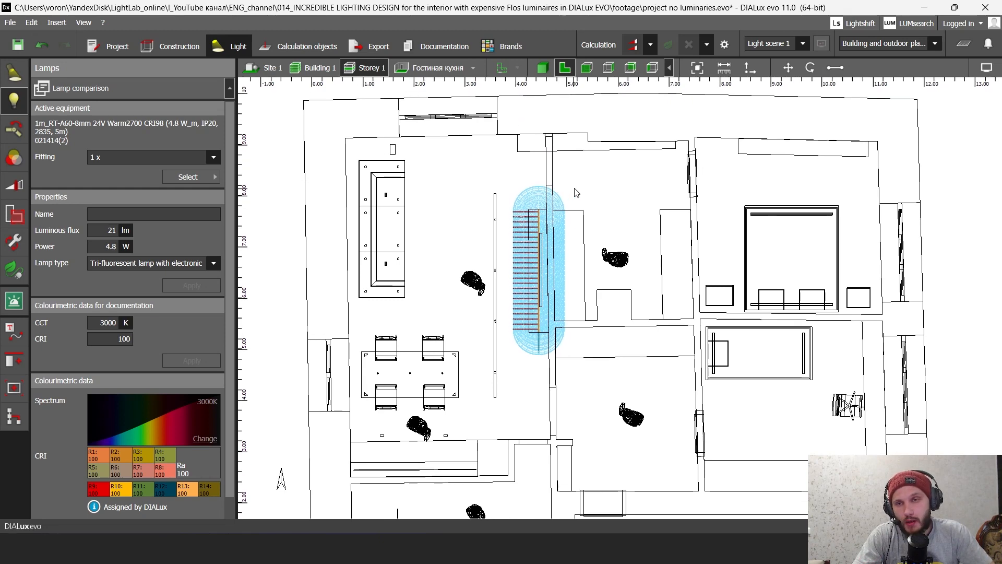
middle_click_drag(538, 207, 537, 202)
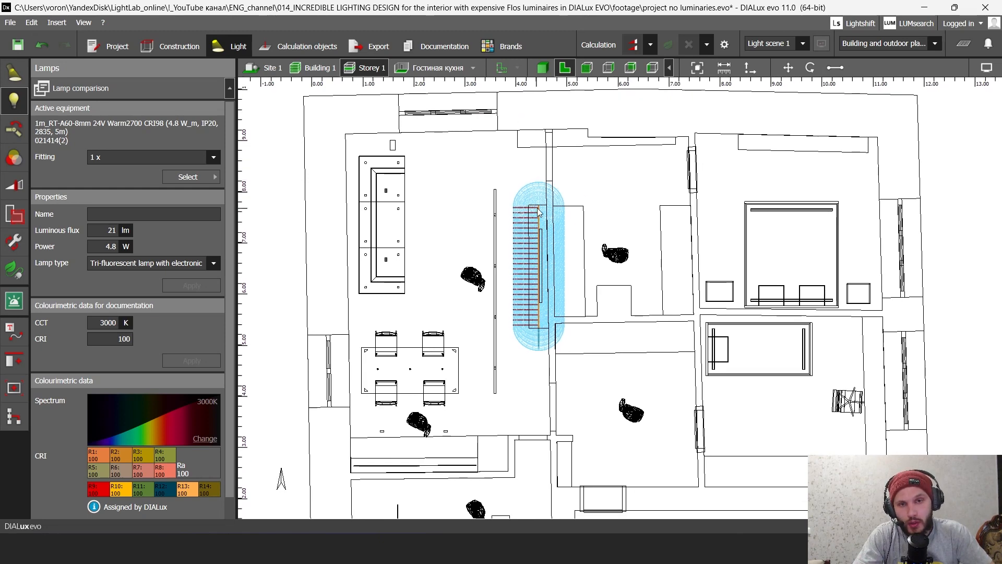
scroll(548, 207, "up", 2)
scroll(537, 245, "down", 2)
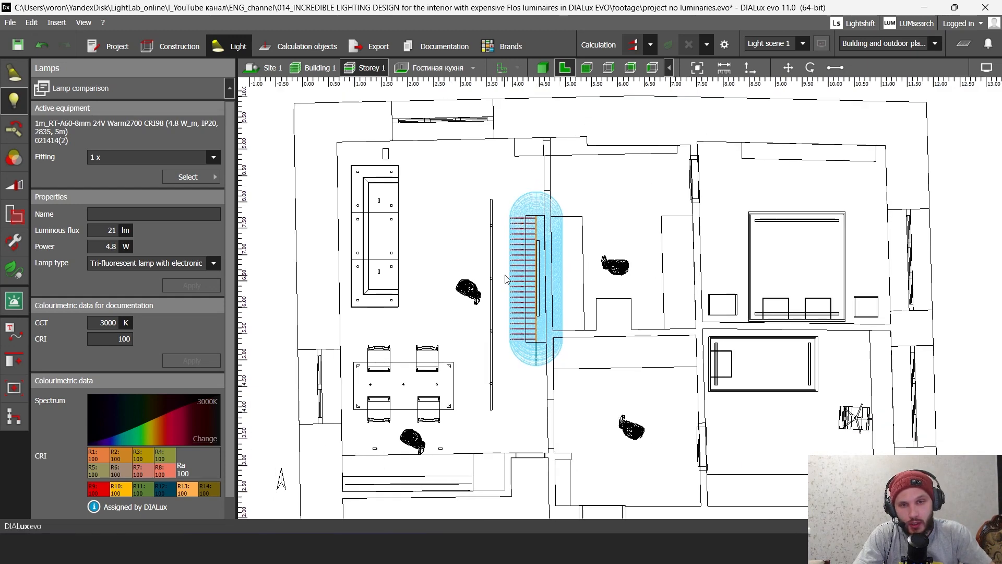
left_click(500, 397)
scroll(541, 230, "up", 2)
double_click(535, 228)
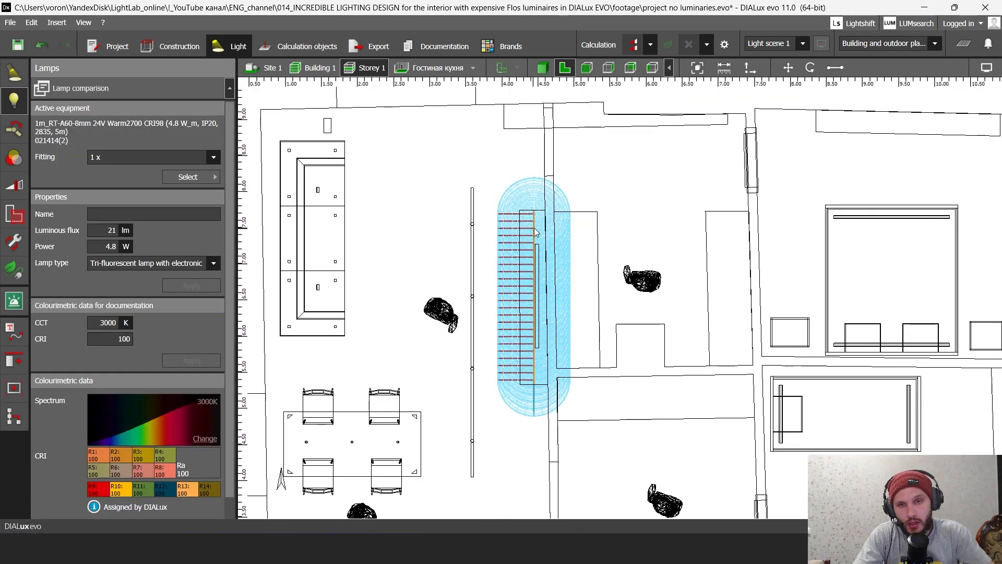
left_click(534, 223)
middle_click_drag(562, 202, 550, 250)
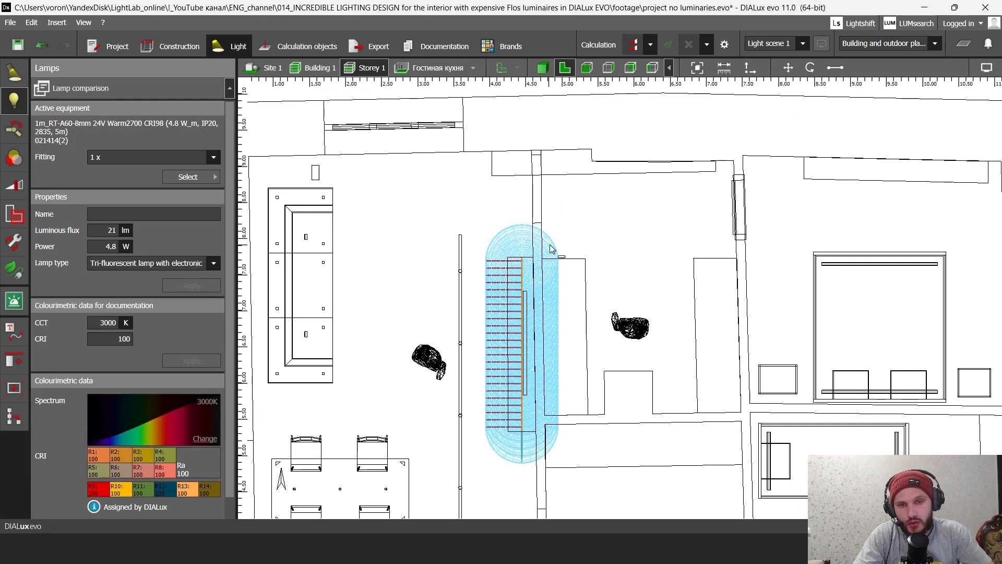
left_click(522, 276)
left_click_drag(561, 319, 501, 232)
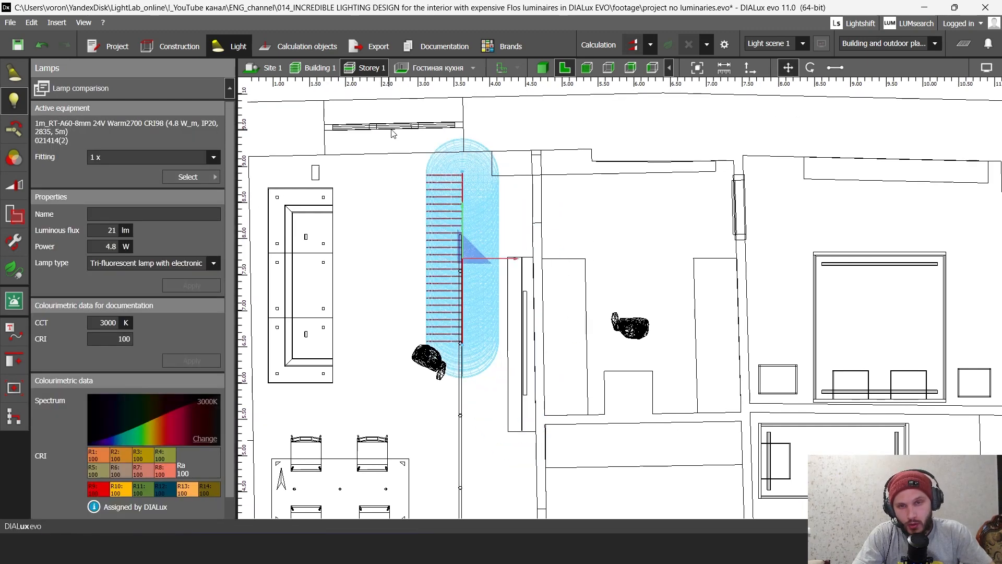
Step: Rotate the copied strip line to run horizontally in plan and place it along the shelving near the upper wall
left_click(810, 67)
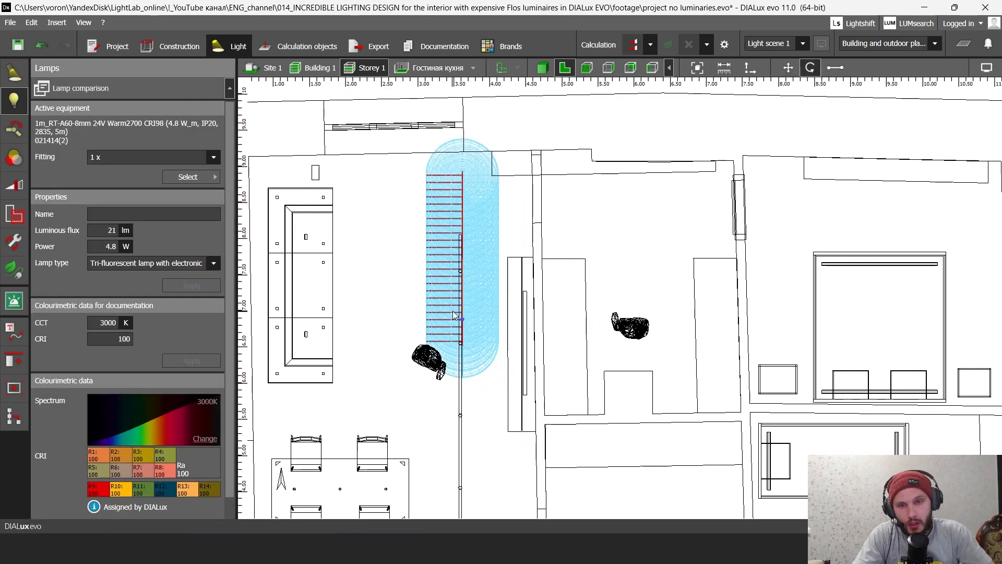
left_click_drag(462, 323, 564, 181)
left_click(474, 263)
scroll(597, 174, "up", 3)
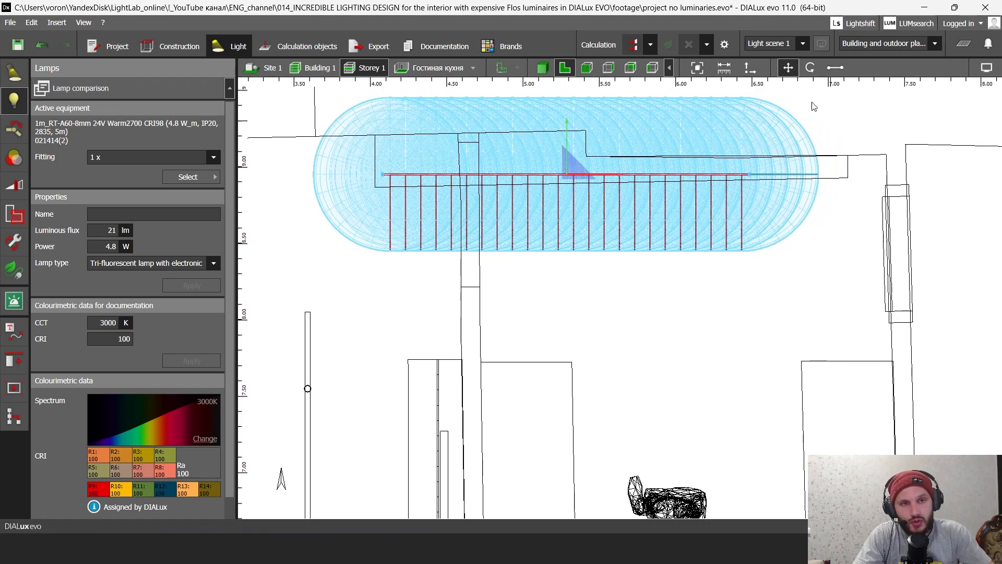
Step: Lengthen the copied strip line to the far end of the shelving, to about 3.05 m
left_click(835, 67)
scroll(795, 159, "up", 3)
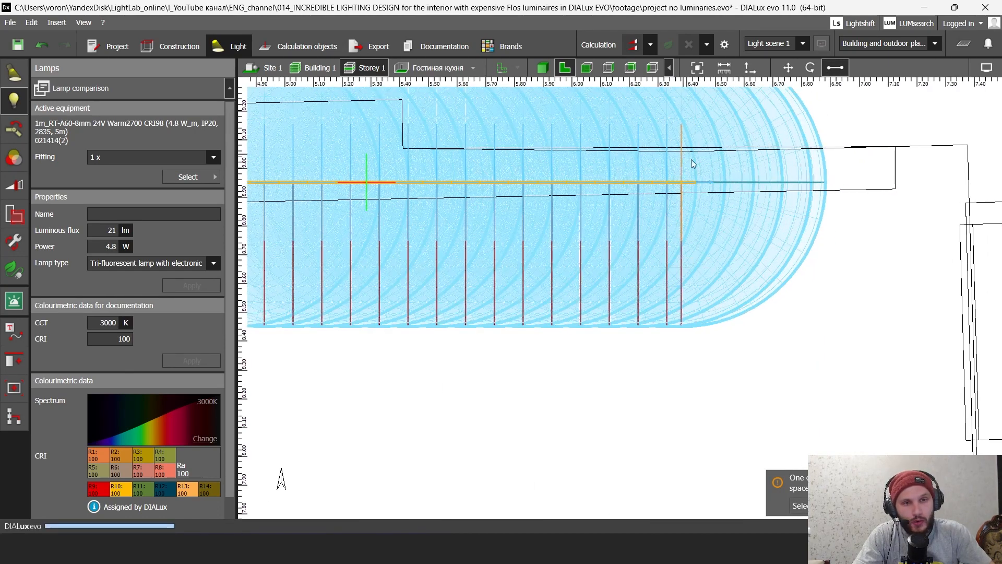
left_click_drag(709, 182, 902, 187)
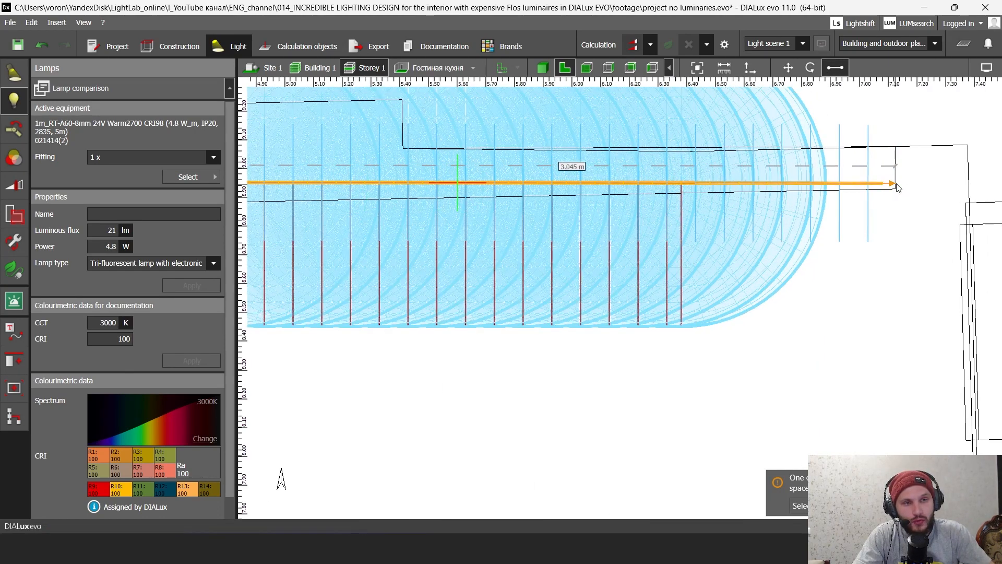
scroll(696, 186, "down", 3)
scroll(541, 97, "up", 3)
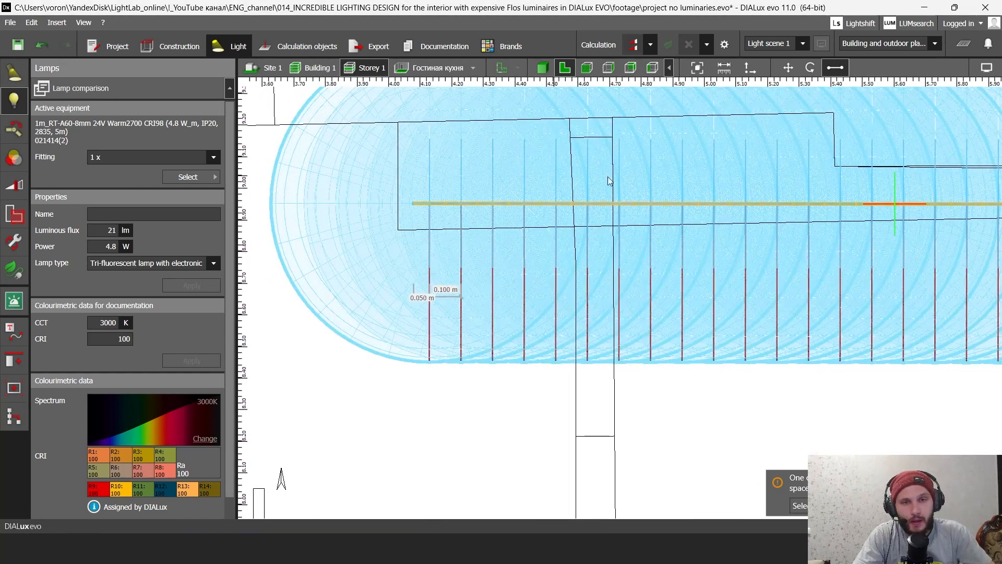
Step: Shift the lengthened strip line slightly so it sits centred between the two ends of the shelving
scroll(541, 98, "down", 2)
left_click(788, 67)
middle_click_drag(769, 193, 692, 208)
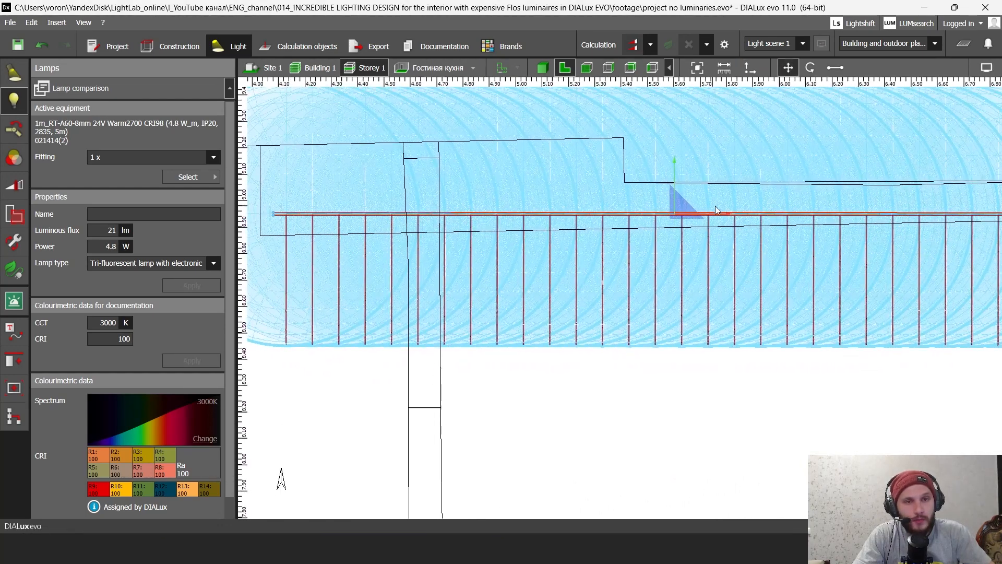
left_click_drag(723, 215, 710, 214)
scroll(709, 233, "down", 3)
middle_click_drag(702, 237, 616, 232)
scroll(645, 233, "up", 2)
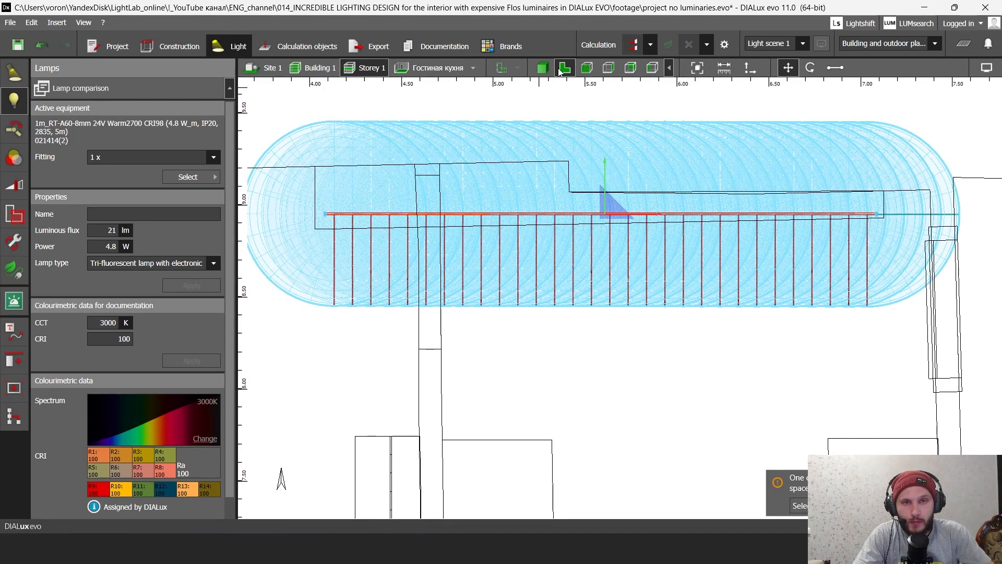
Step: Raise the shelving strip line in the front view to the underside of the lowest shelf, at about 0.5 m, and return to 3D
left_click(587, 67)
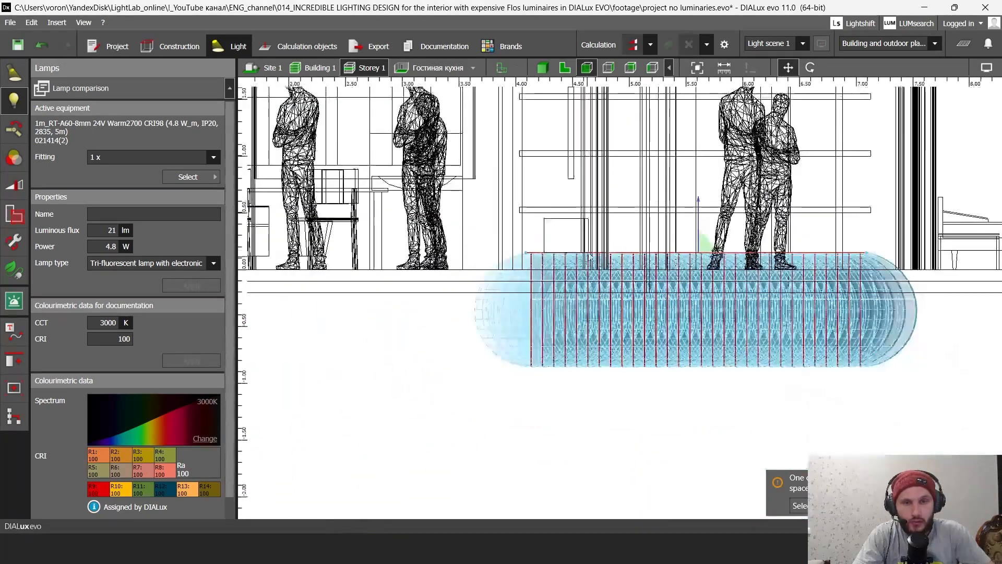
scroll(699, 219, "up", 3)
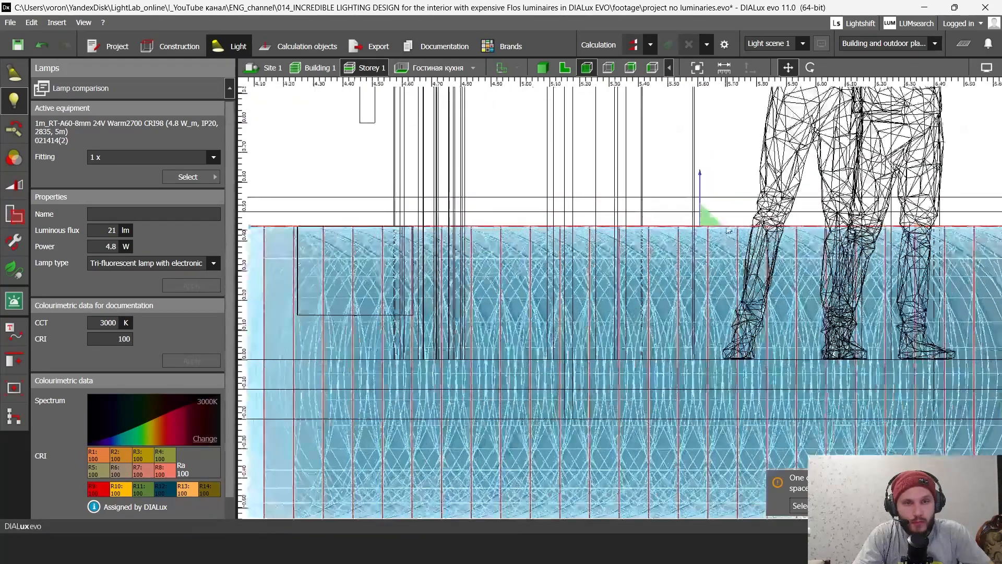
scroll(710, 225, "up", 5)
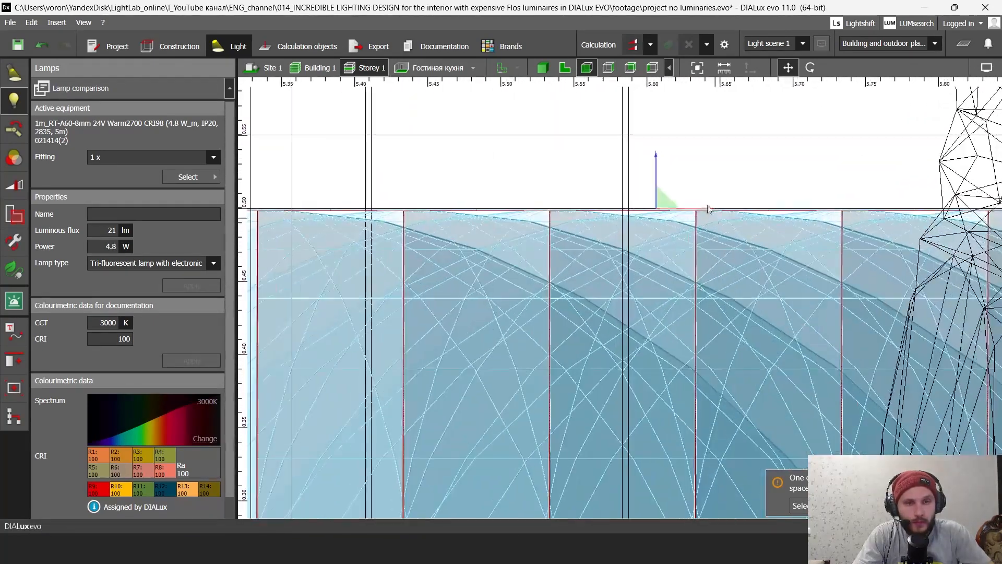
left_click(542, 68)
left_click(575, 193)
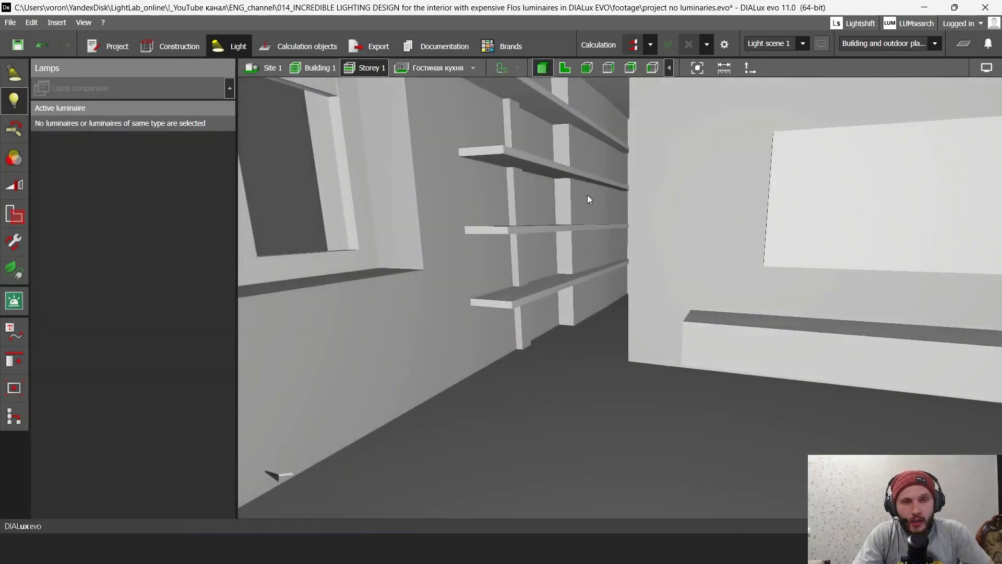
Step: Run the lighting calculation and check the living room-kitchen working plane illuminance in the results overview
left_click(632, 48)
scroll(604, 150, "down", 4)
middle_click_drag(604, 149, 601, 226)
mouse_move(600, 226)
right_mouse_down()
mouse_move(587, 230)
mouse_move(585, 218)
right_mouse_up()
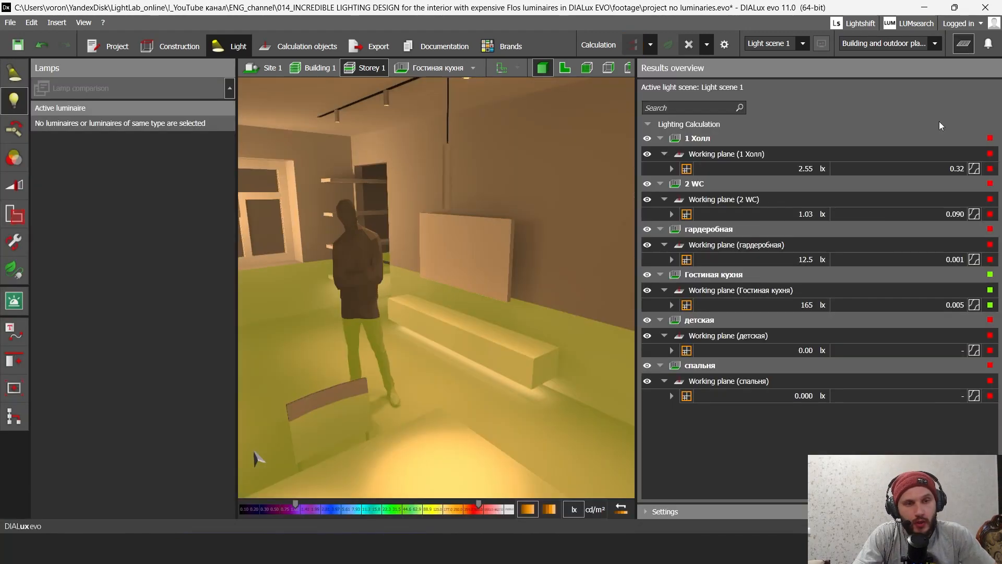
left_click(826, 308)
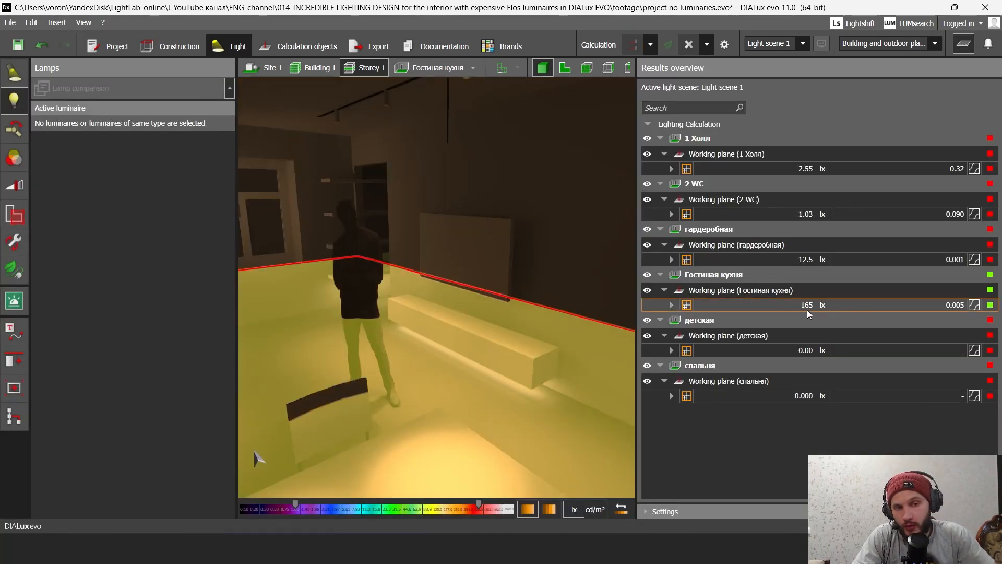
left_click(963, 45)
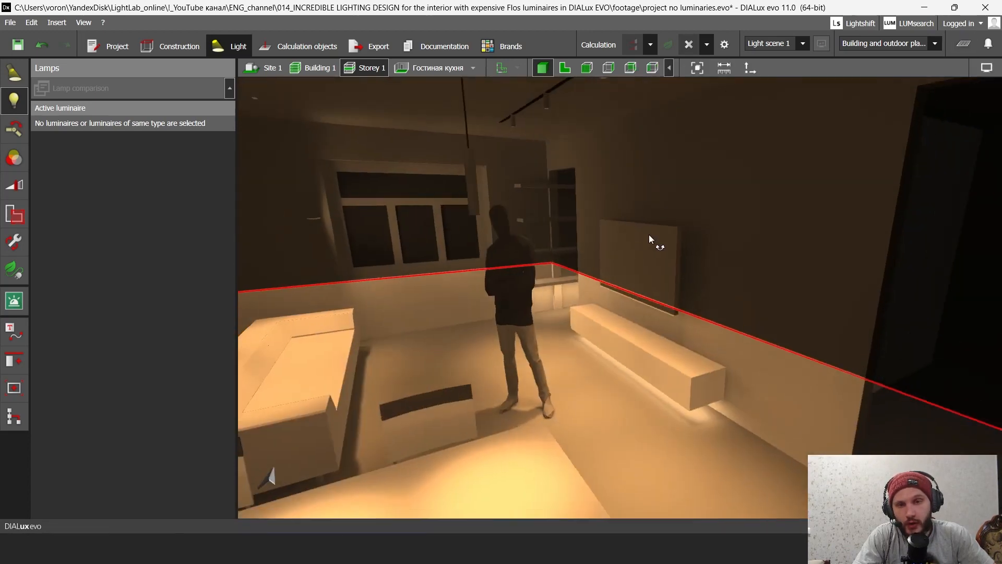
Step: Examine the calculated light on the shelving, TV wall and kitchen from several angles in the 3D view
right_click_drag(649, 234, 712, 252)
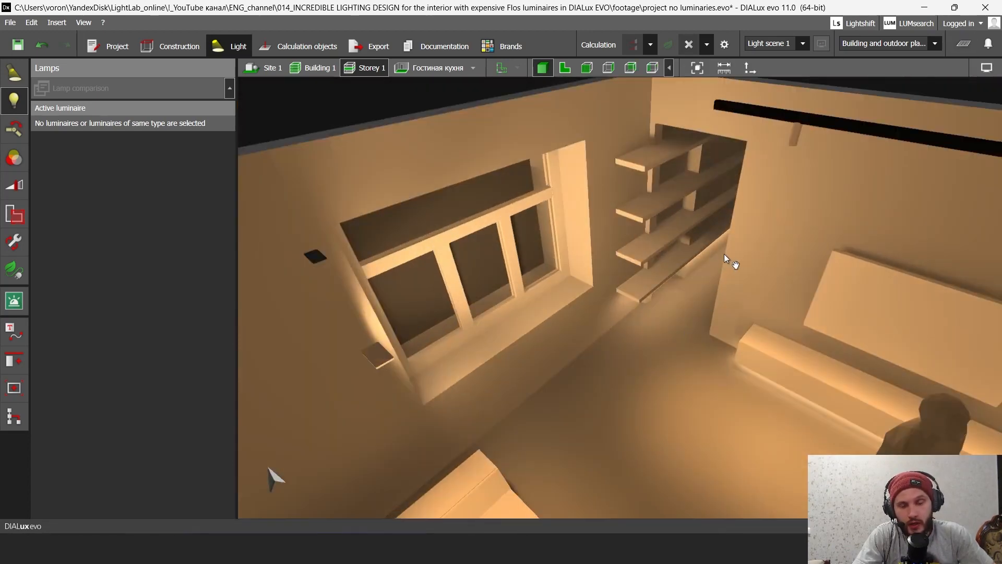
right_click_drag(824, 334, 775, 317)
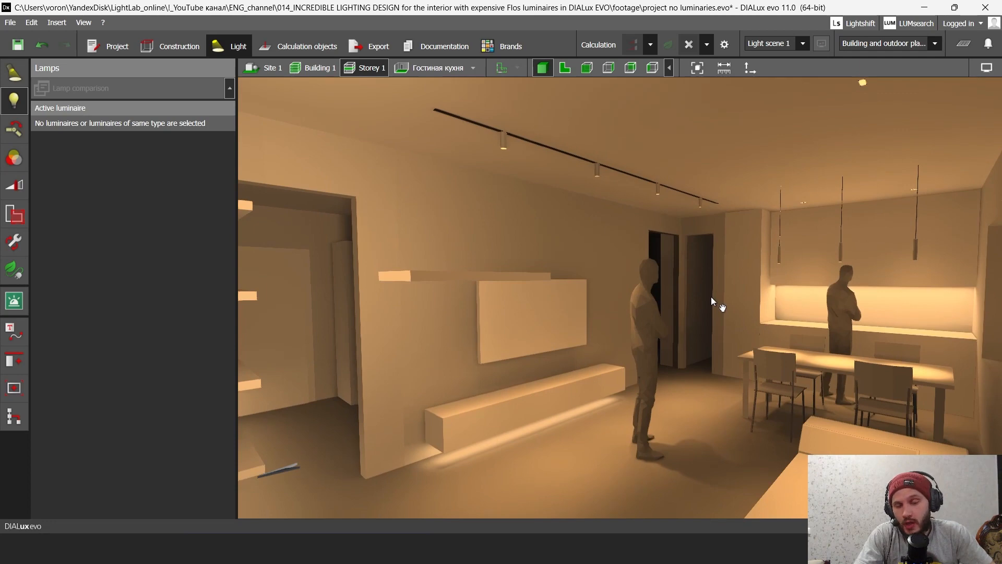
scroll(710, 297, "up", 2)
right_click_drag(721, 307, 613, 305)
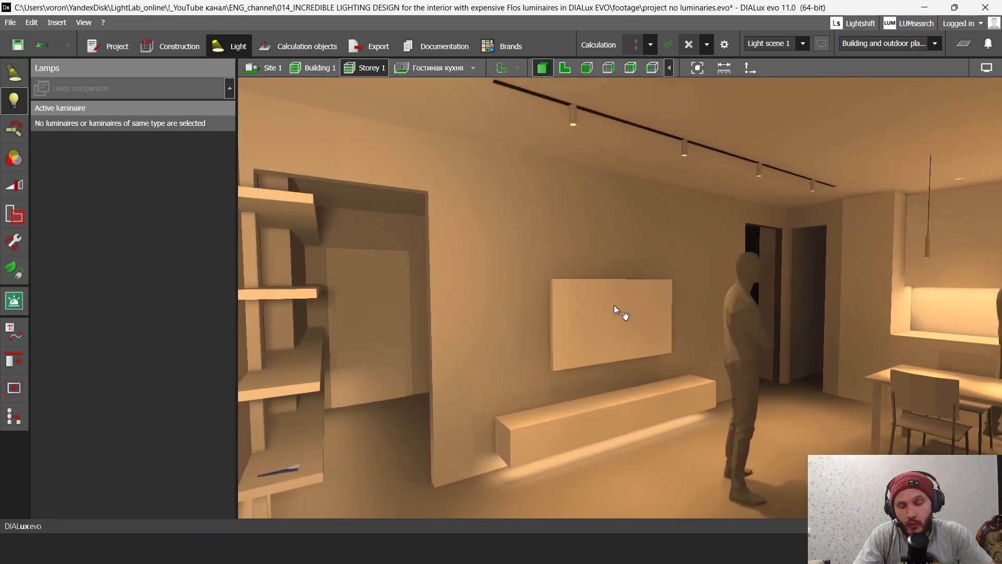
scroll(614, 305, "up", 1)
Step: Switch to Telegram to show the Lighting Design International Community chat, and return to the 3D room view in DIALux evo
left_click(309, 549)
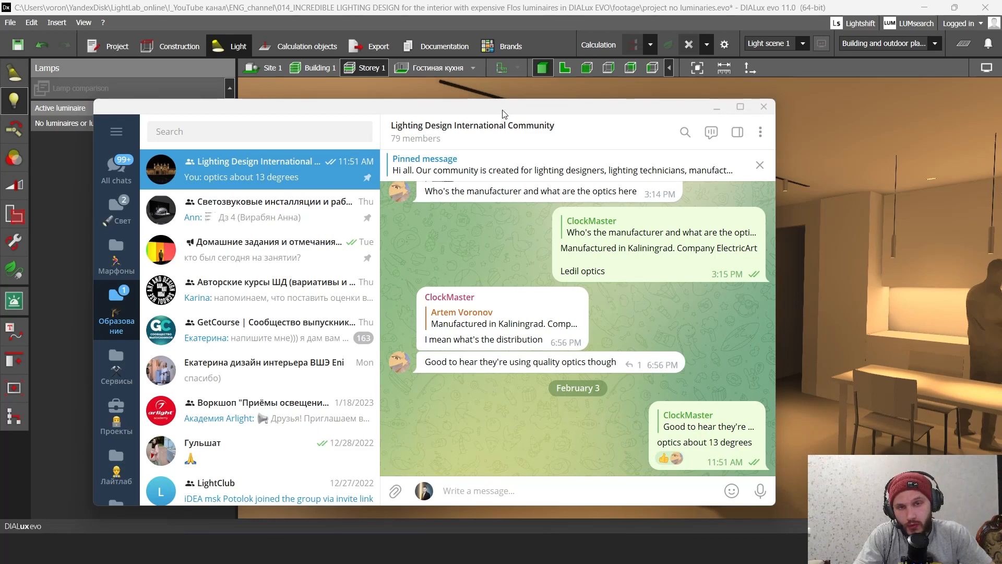
left_click_drag(503, 113, 515, 96)
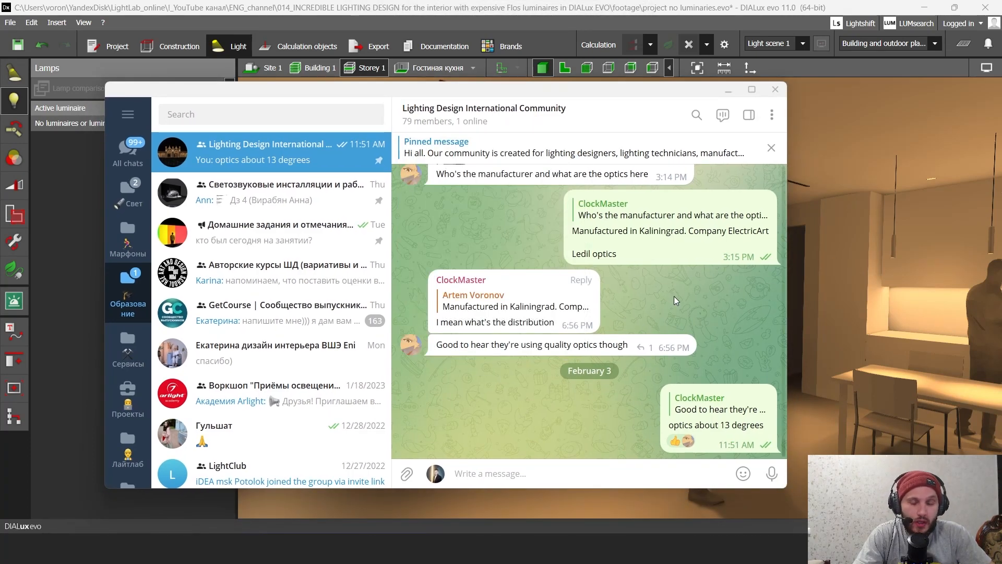
left_click(728, 89)
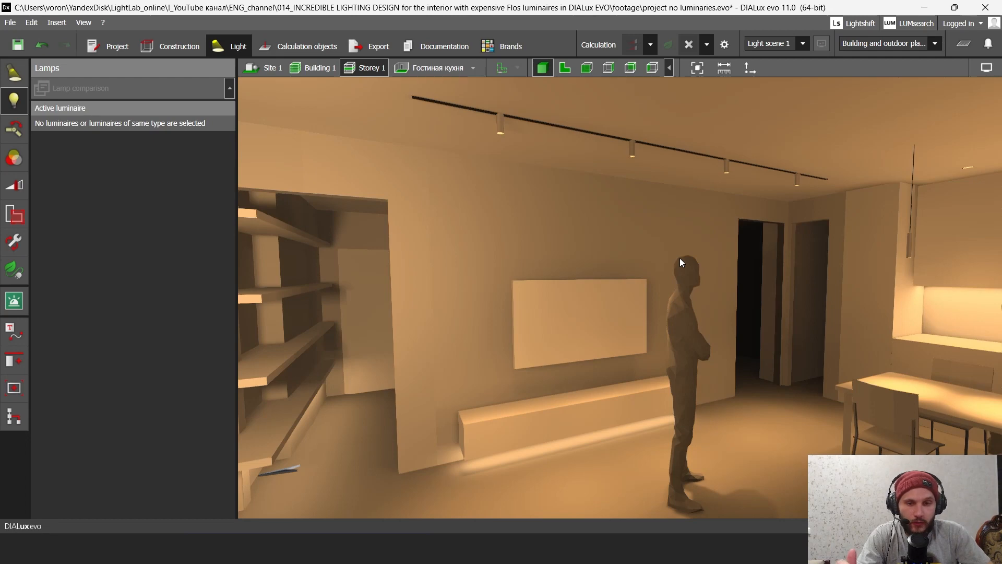
right_click_drag(680, 269, 721, 329)
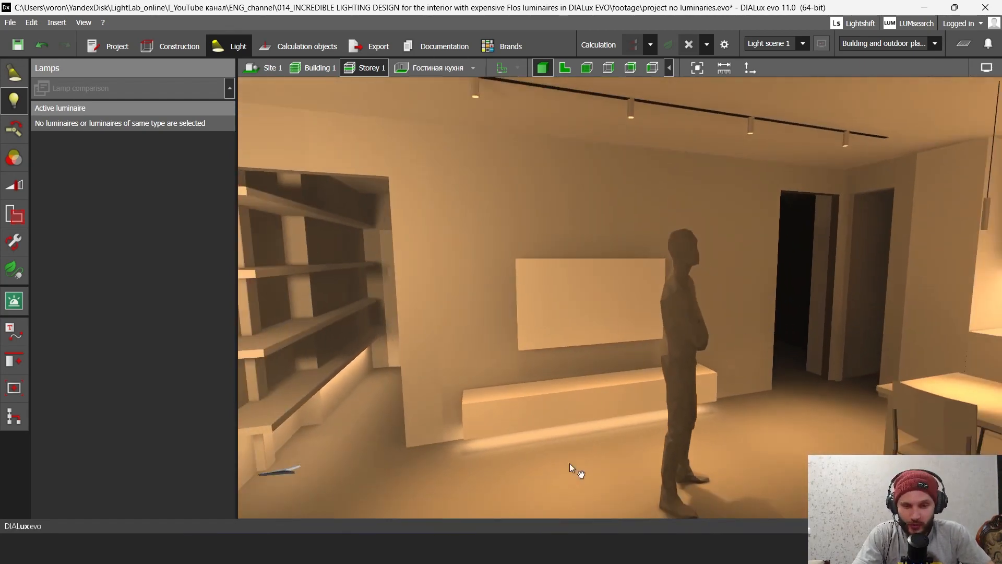